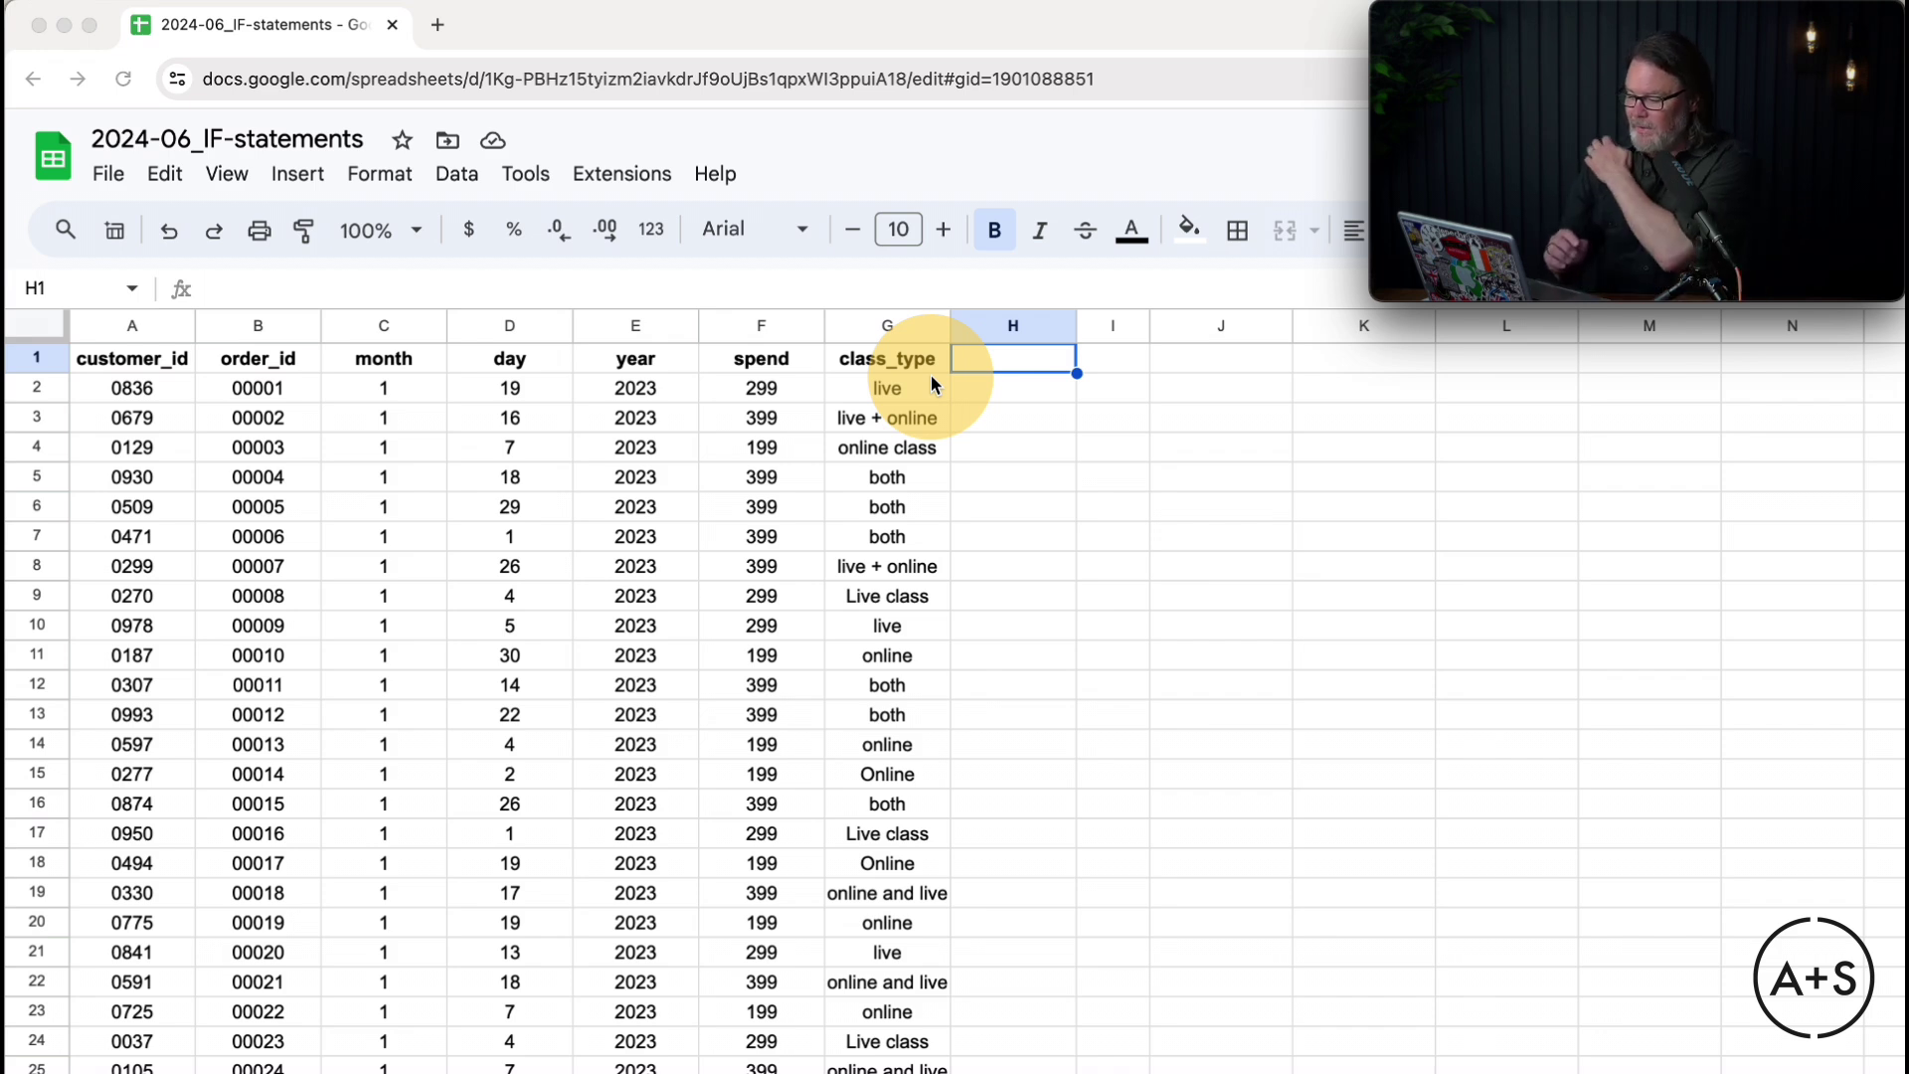
# Step: List the distinct class types from column G starting in cell J1, using =unique(G:G)
pyautogui.click(1256, 358)
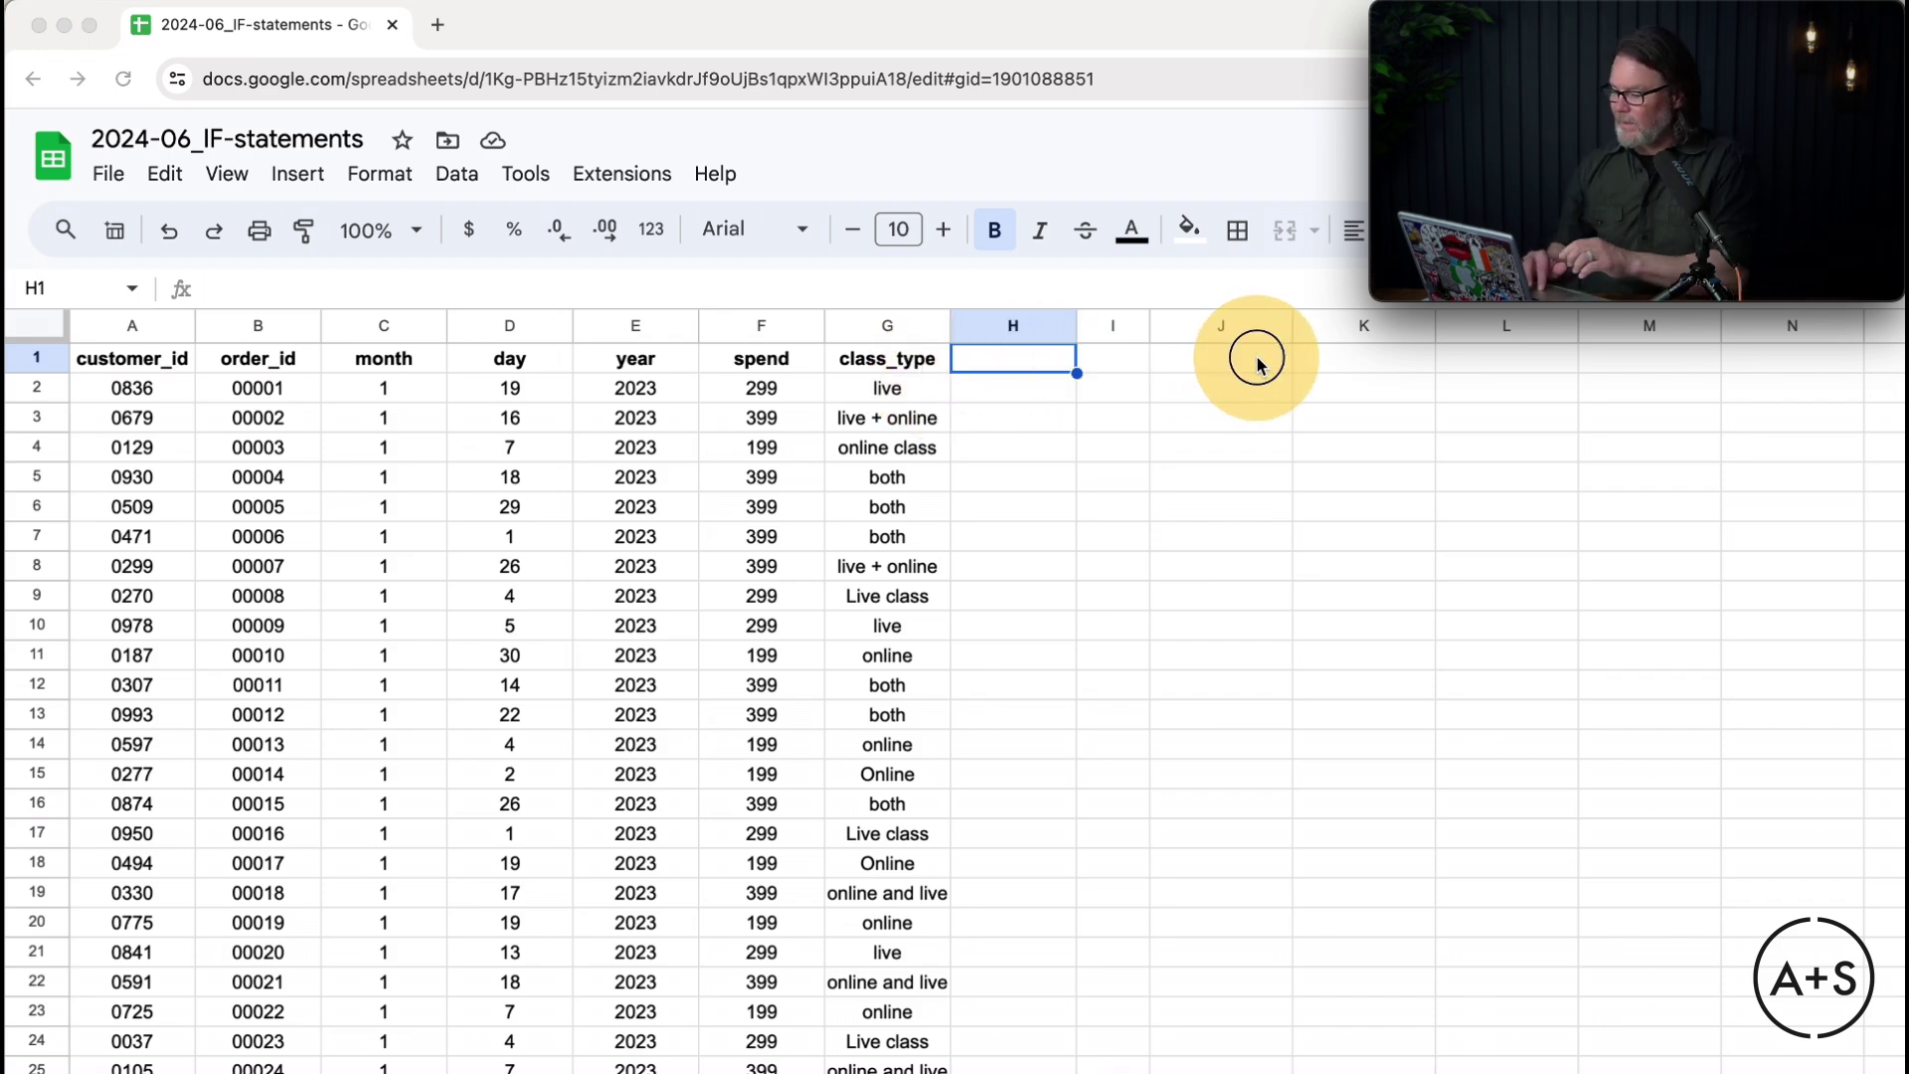
pyautogui.click(1257, 365)
pyautogui.write('=unique(')
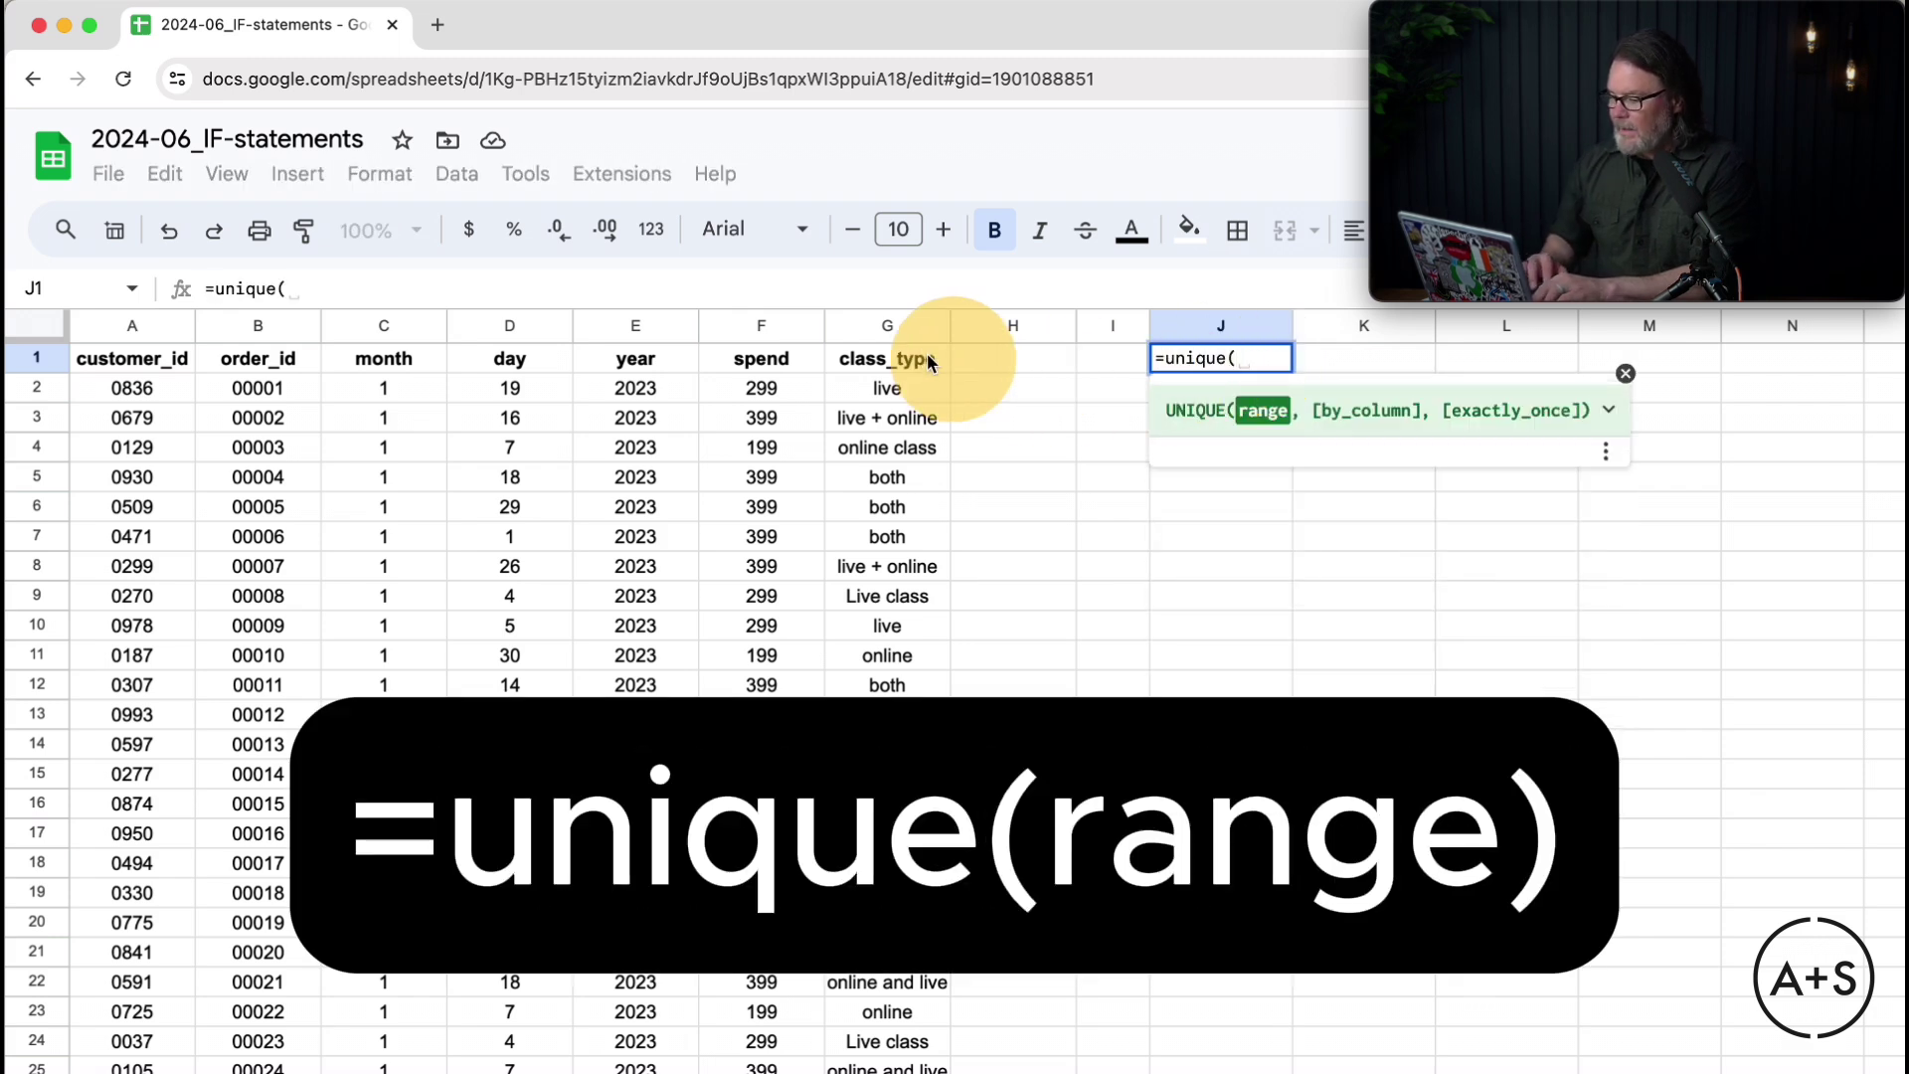
pyautogui.click(893, 326)
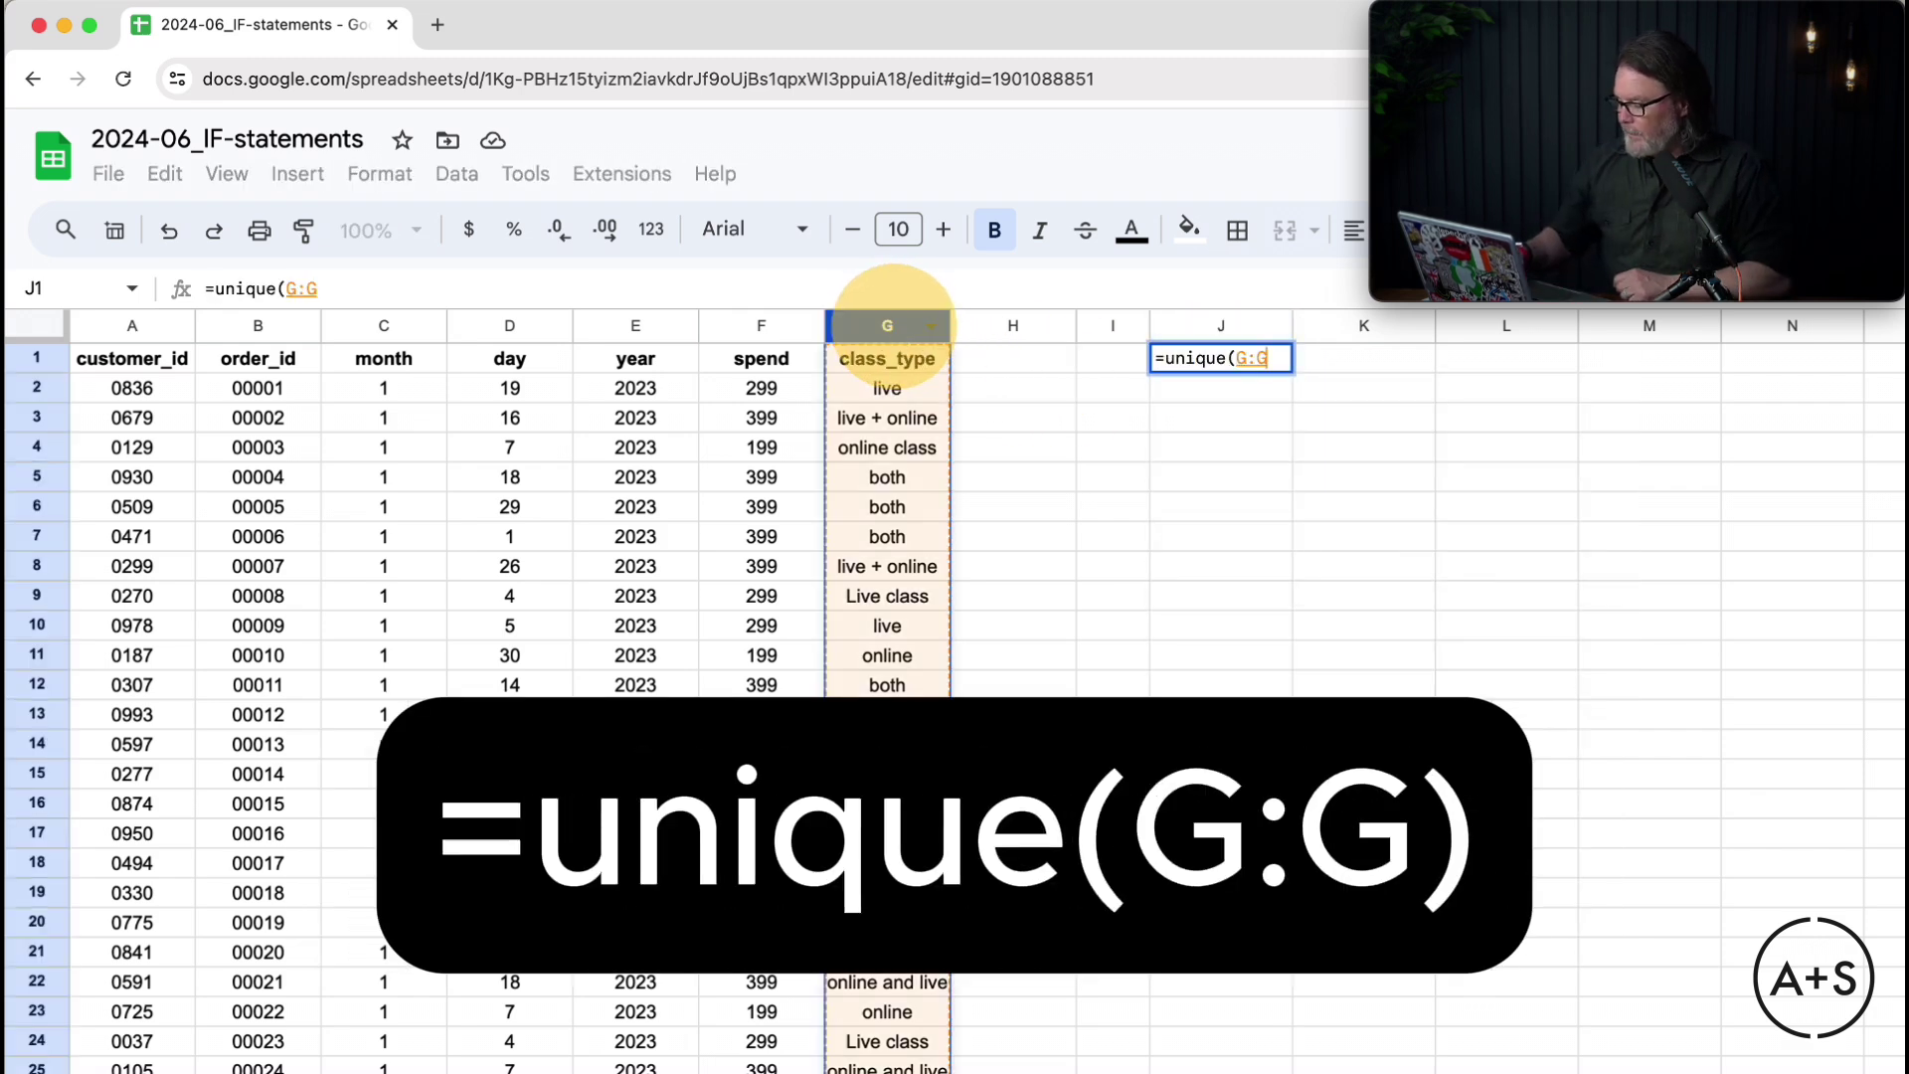
pyautogui.press('Return')
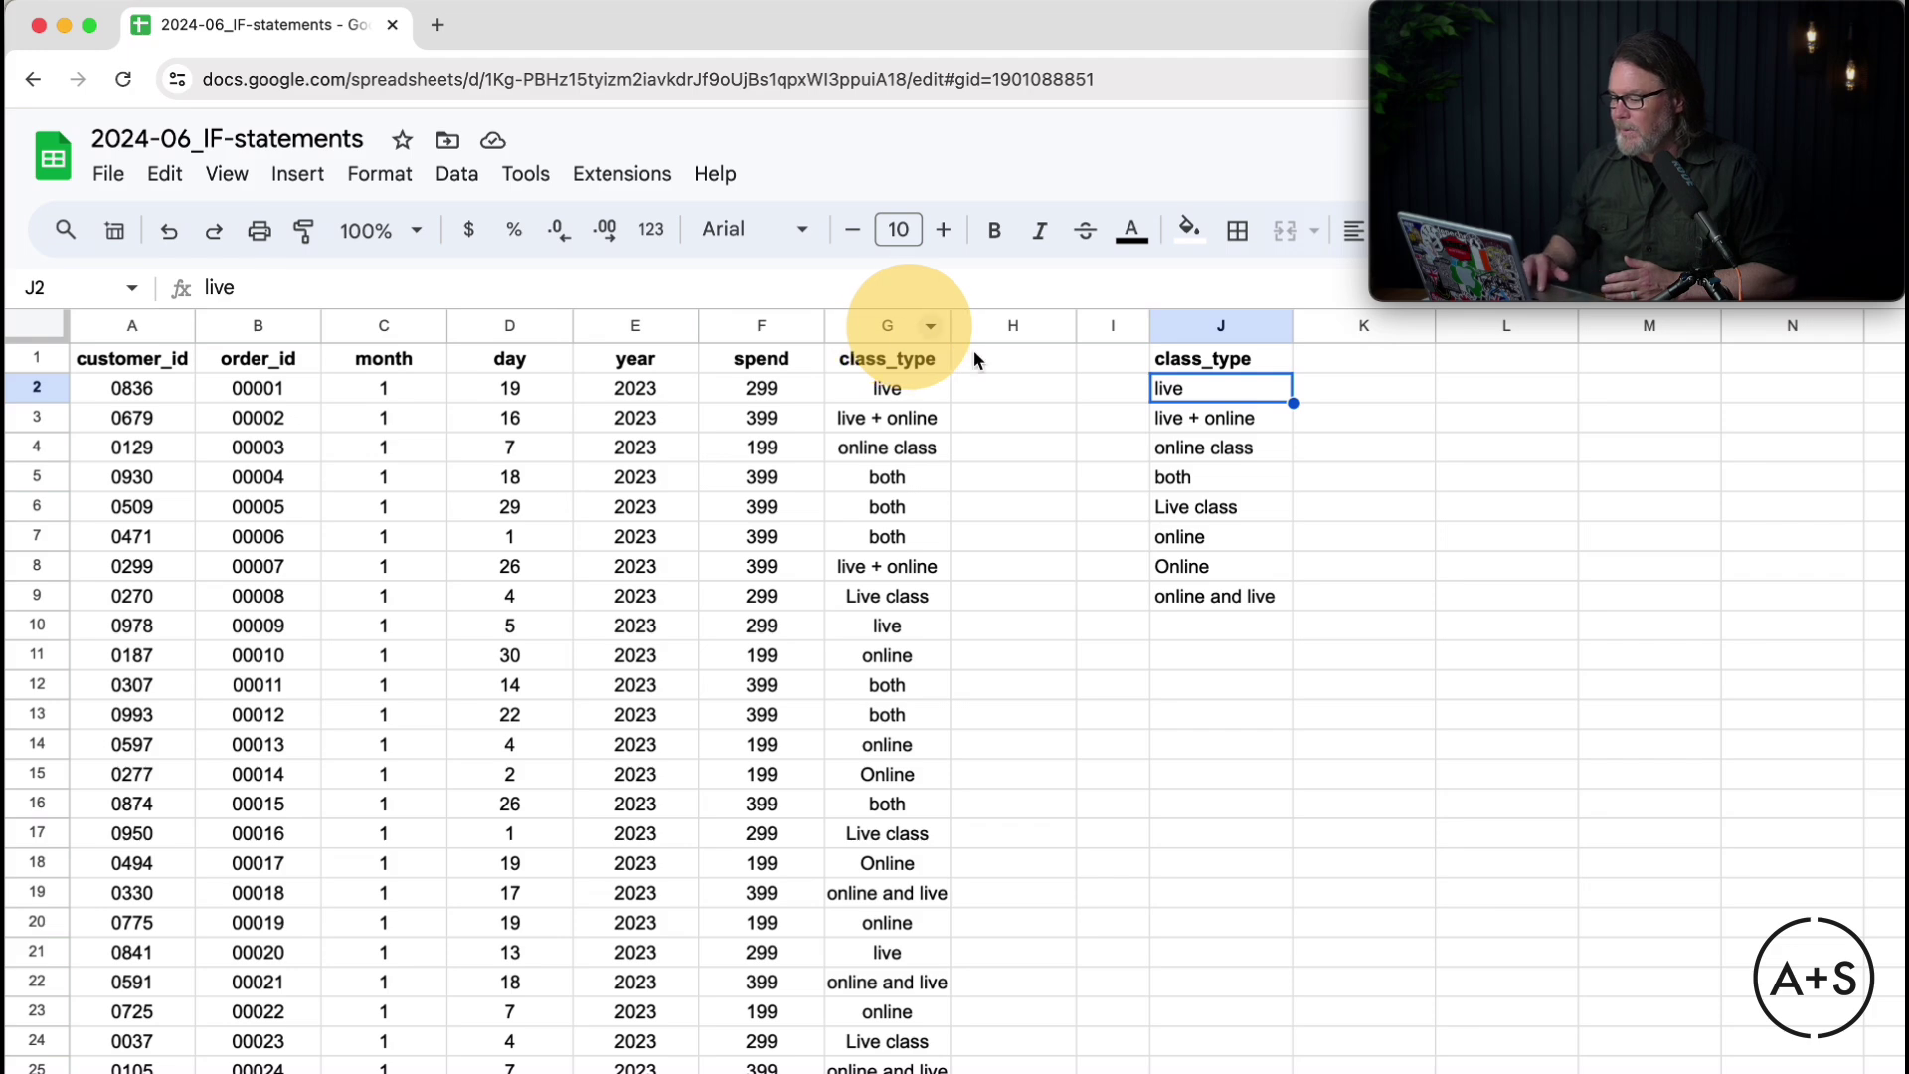
# Step: Enter the column header class_type_standardized in cell H1, next to the class_type column
pyautogui.click(1004, 364)
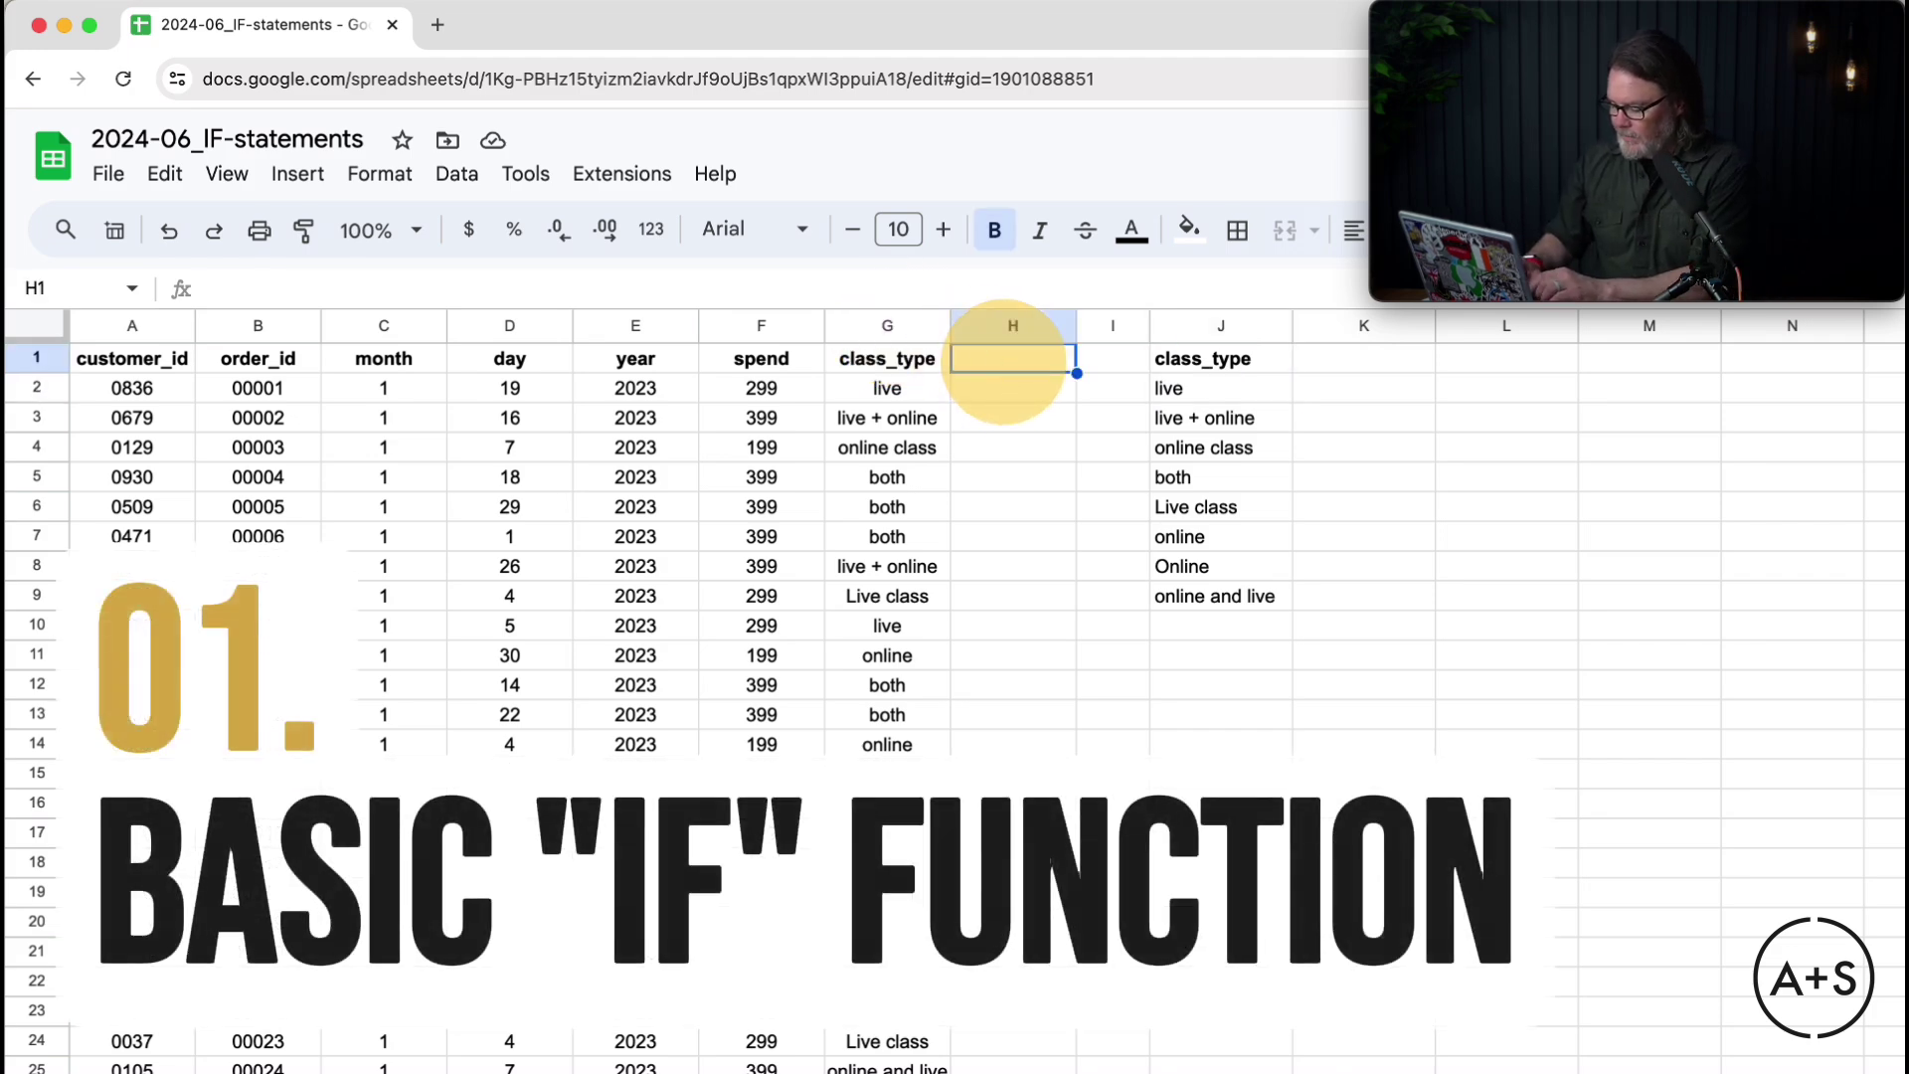
pyautogui.write('class_ty')
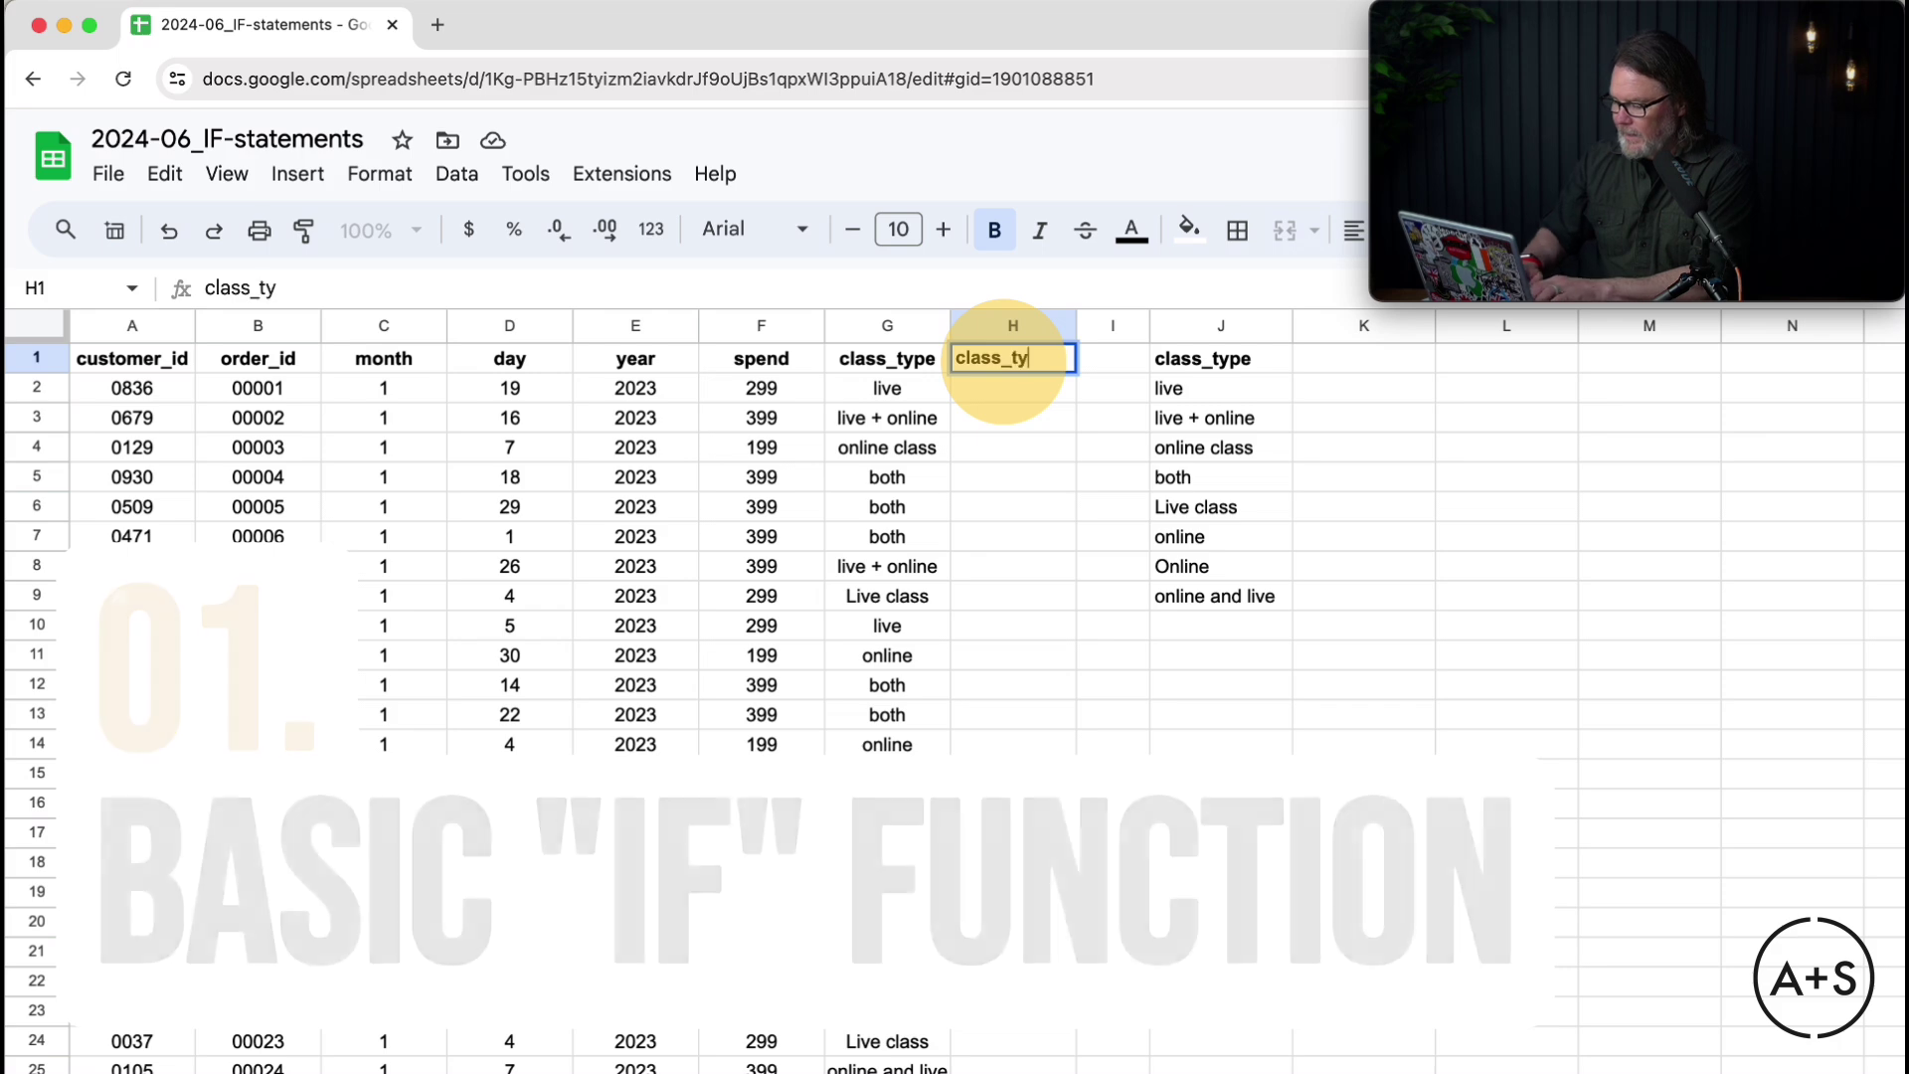
pyautogui.write('pe_standardized')
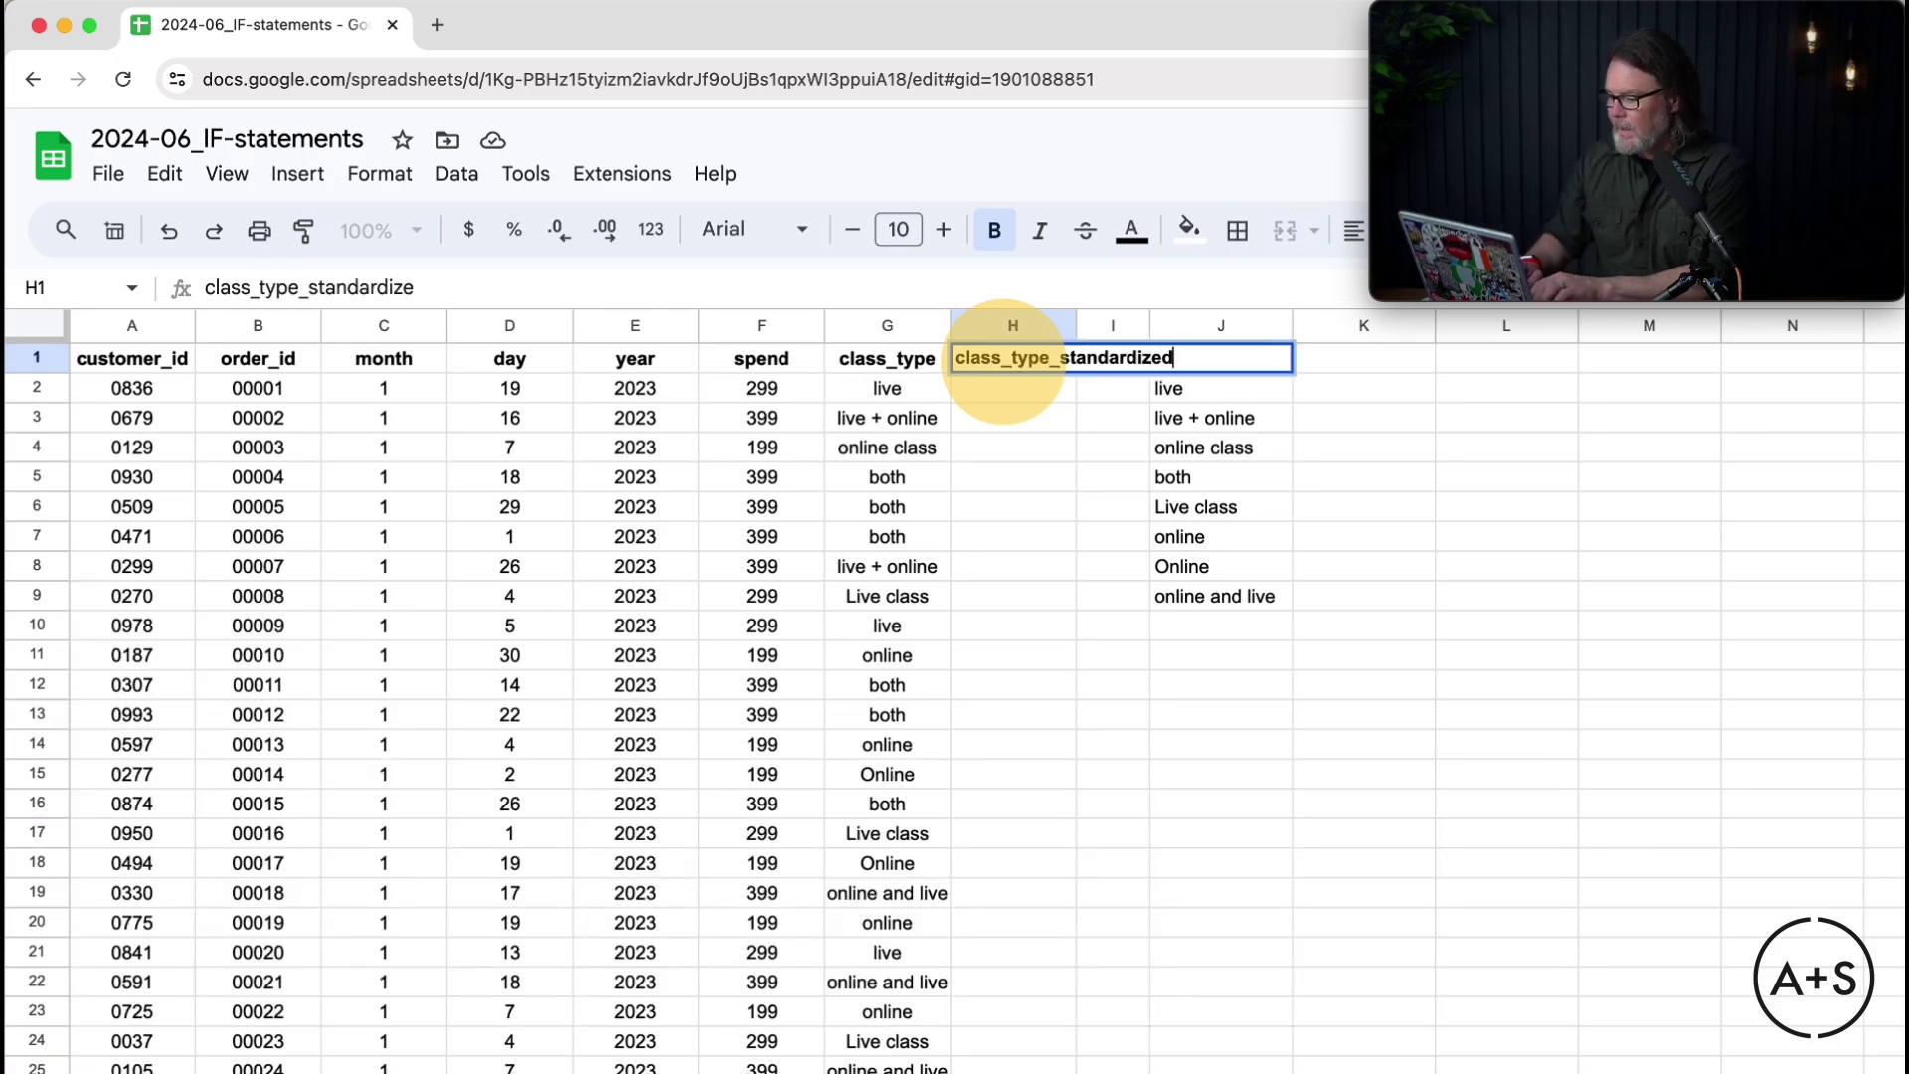
pyautogui.press('Return')
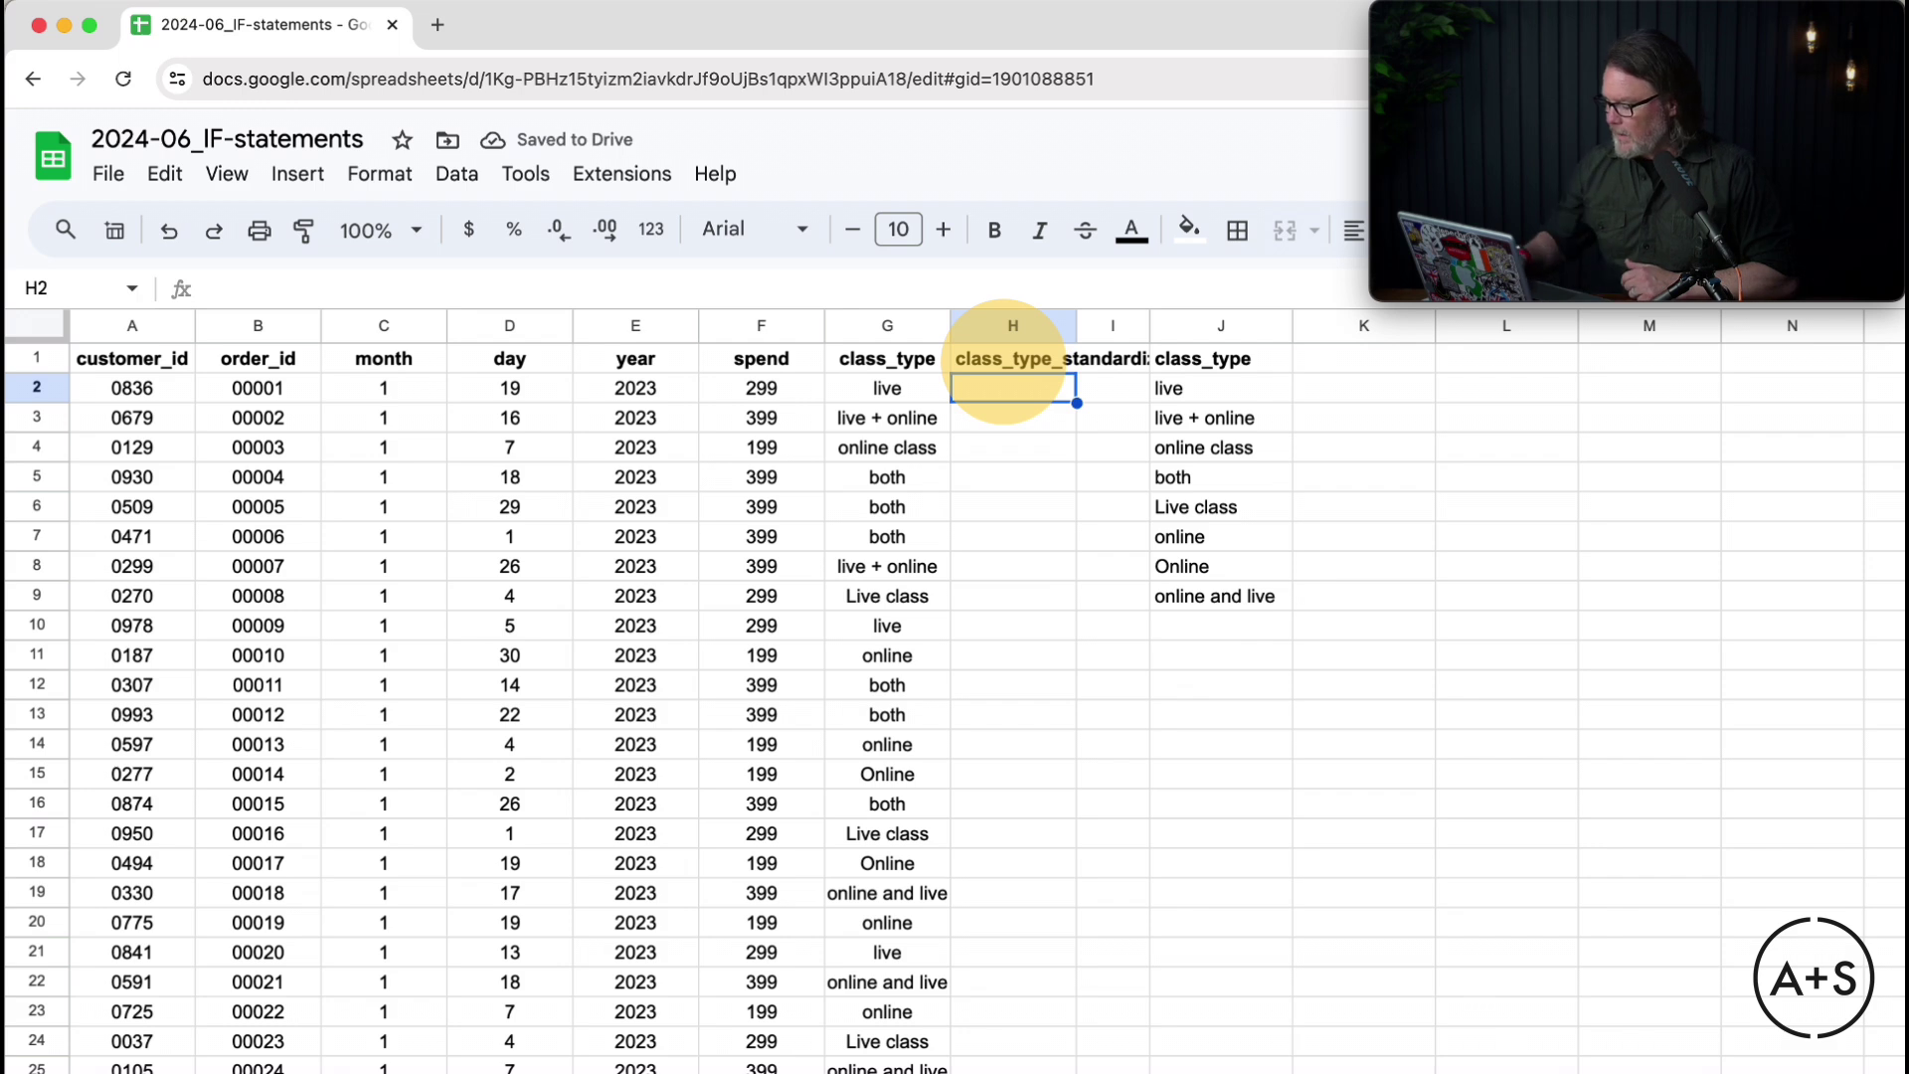
# Step: Enter =if(G2="live","live",0) in cell H2 and fill the formula down column H
pyautogui.write('=if')
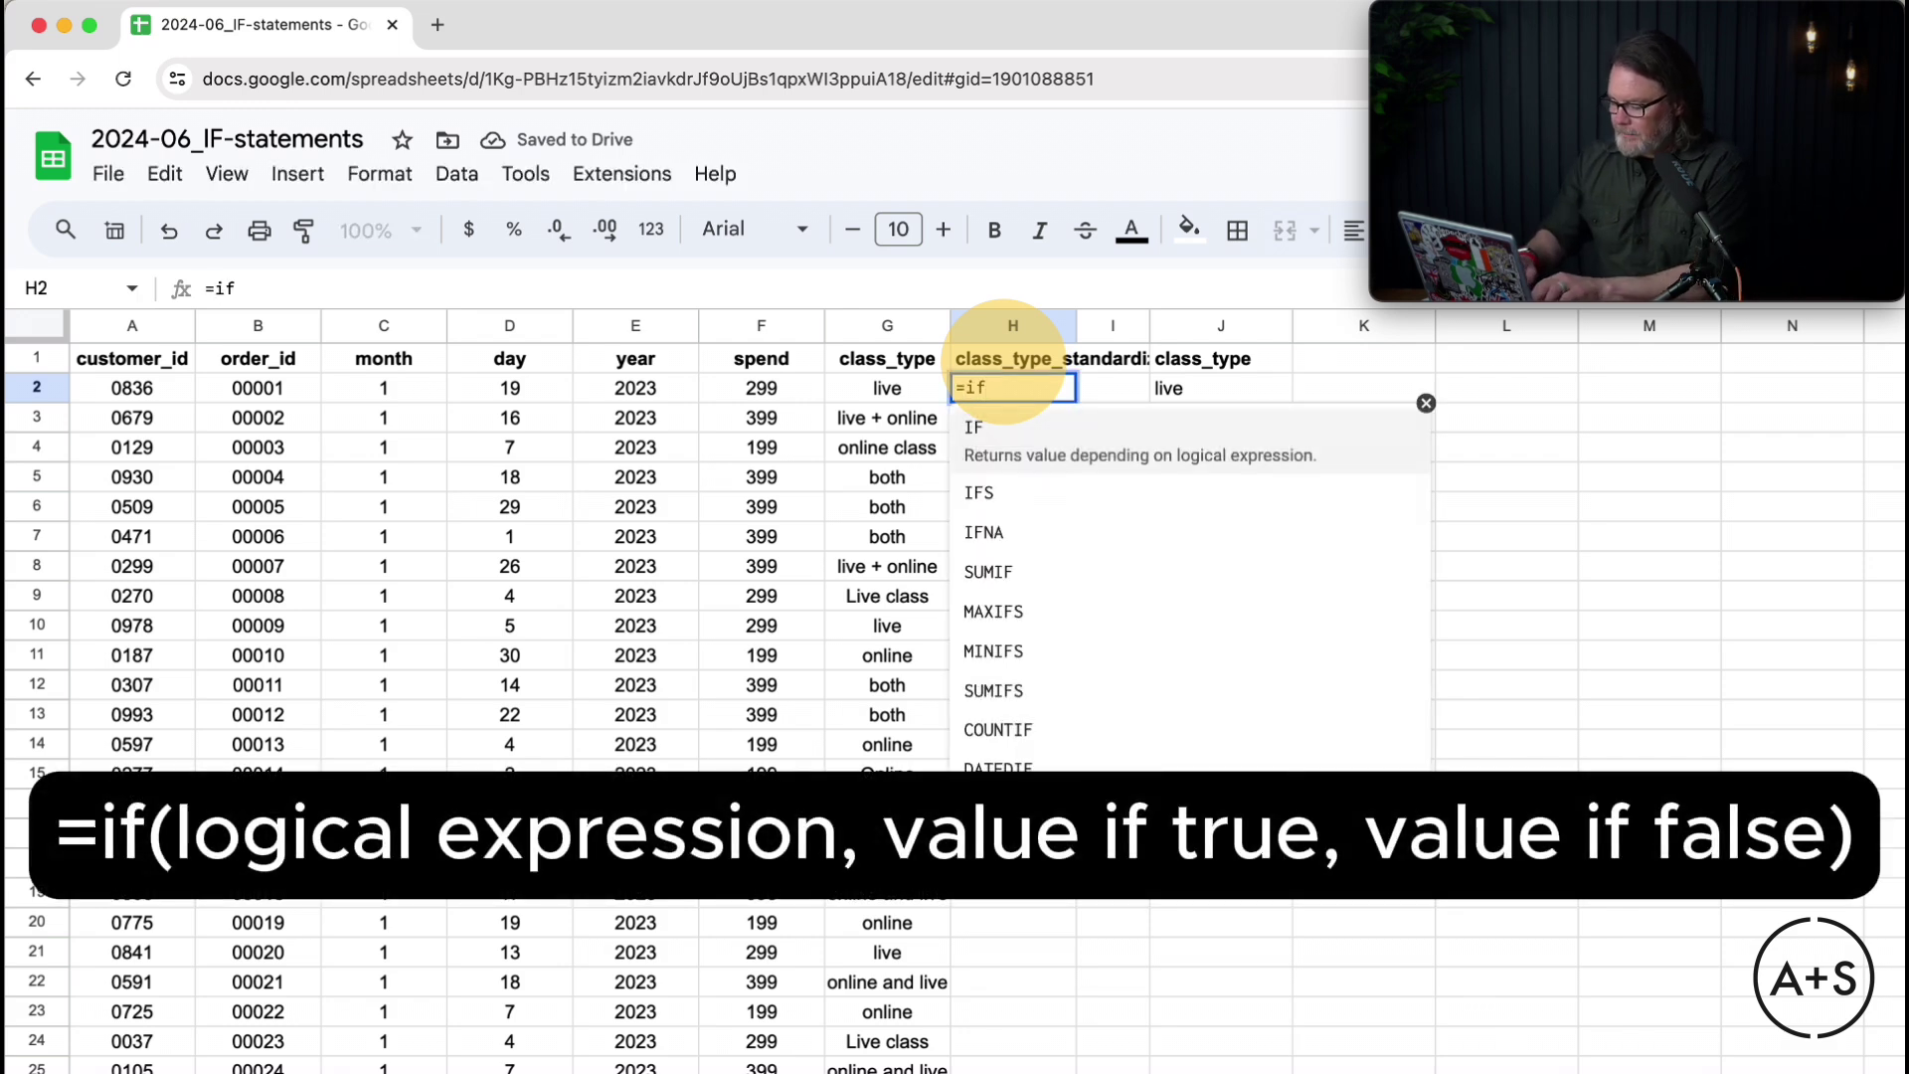
pyautogui.write('(')
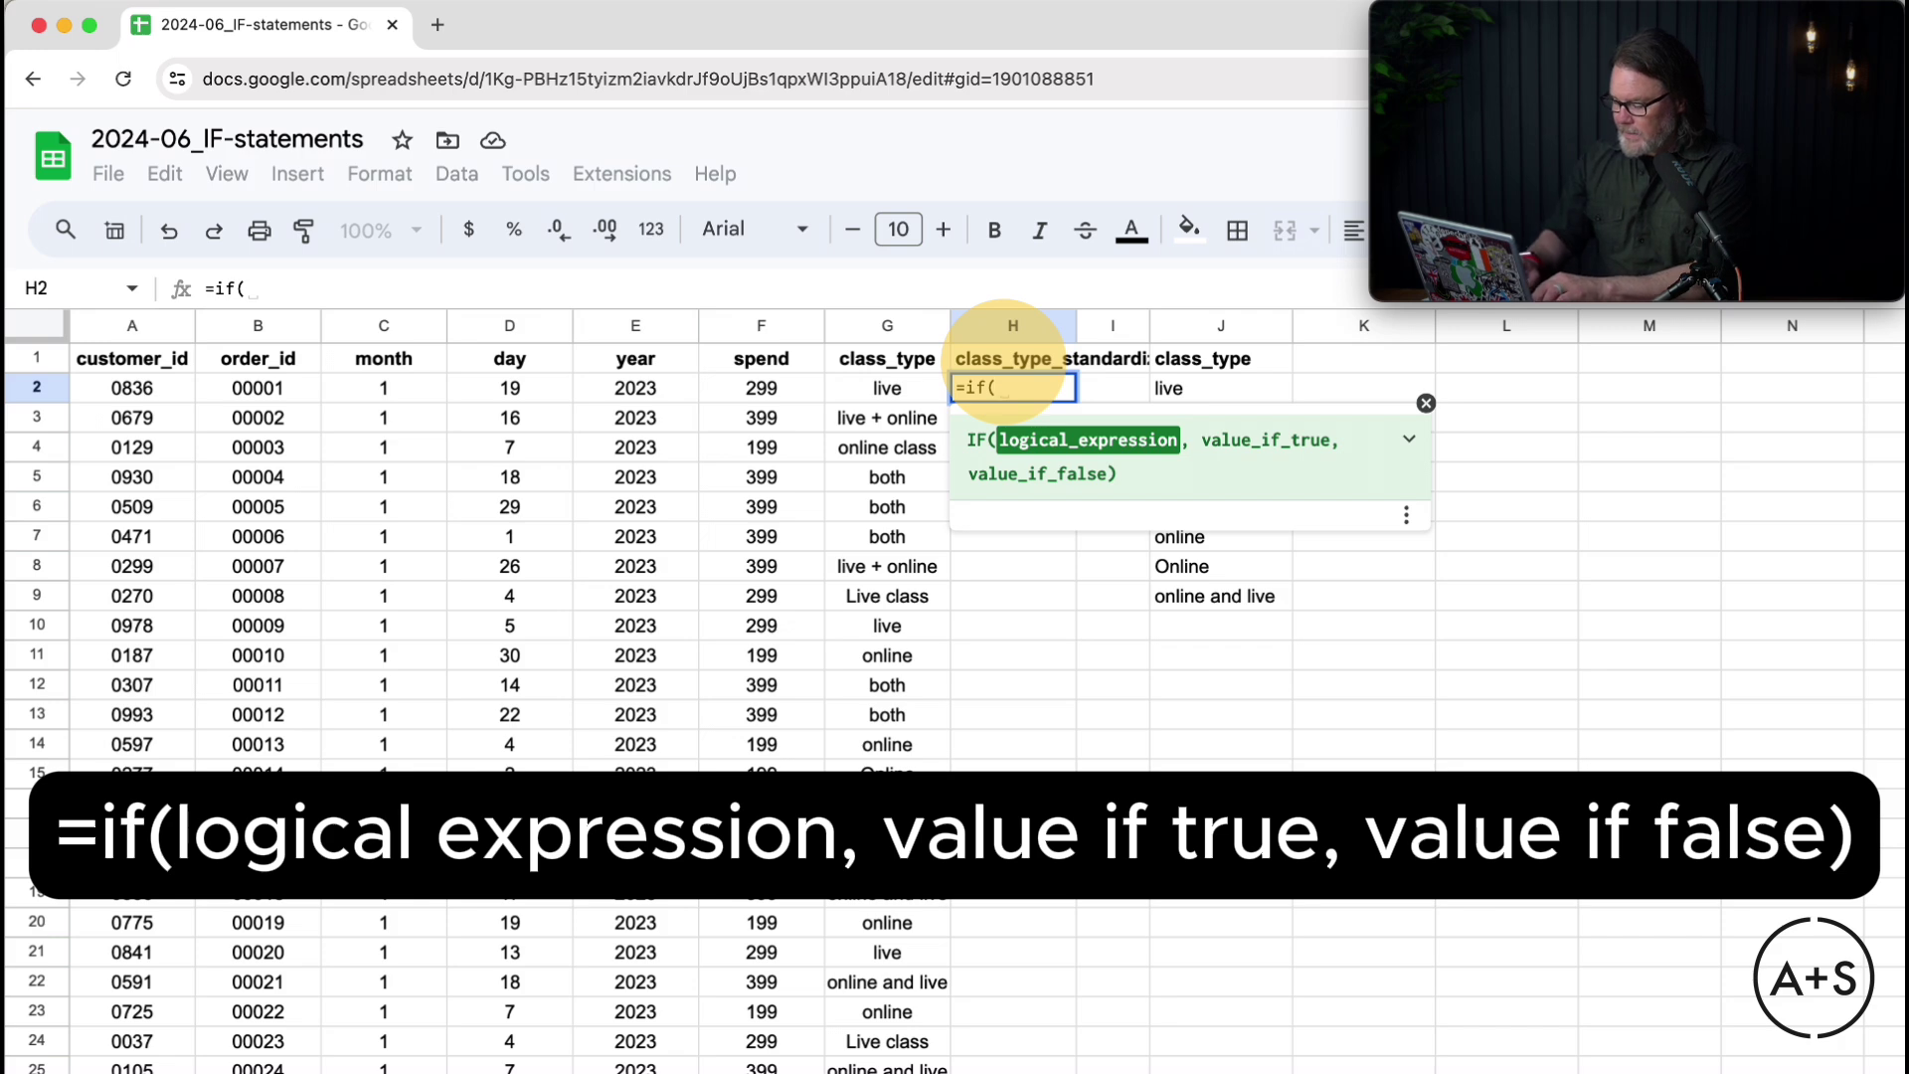
pyautogui.click(909, 388)
pyautogui.write('="')
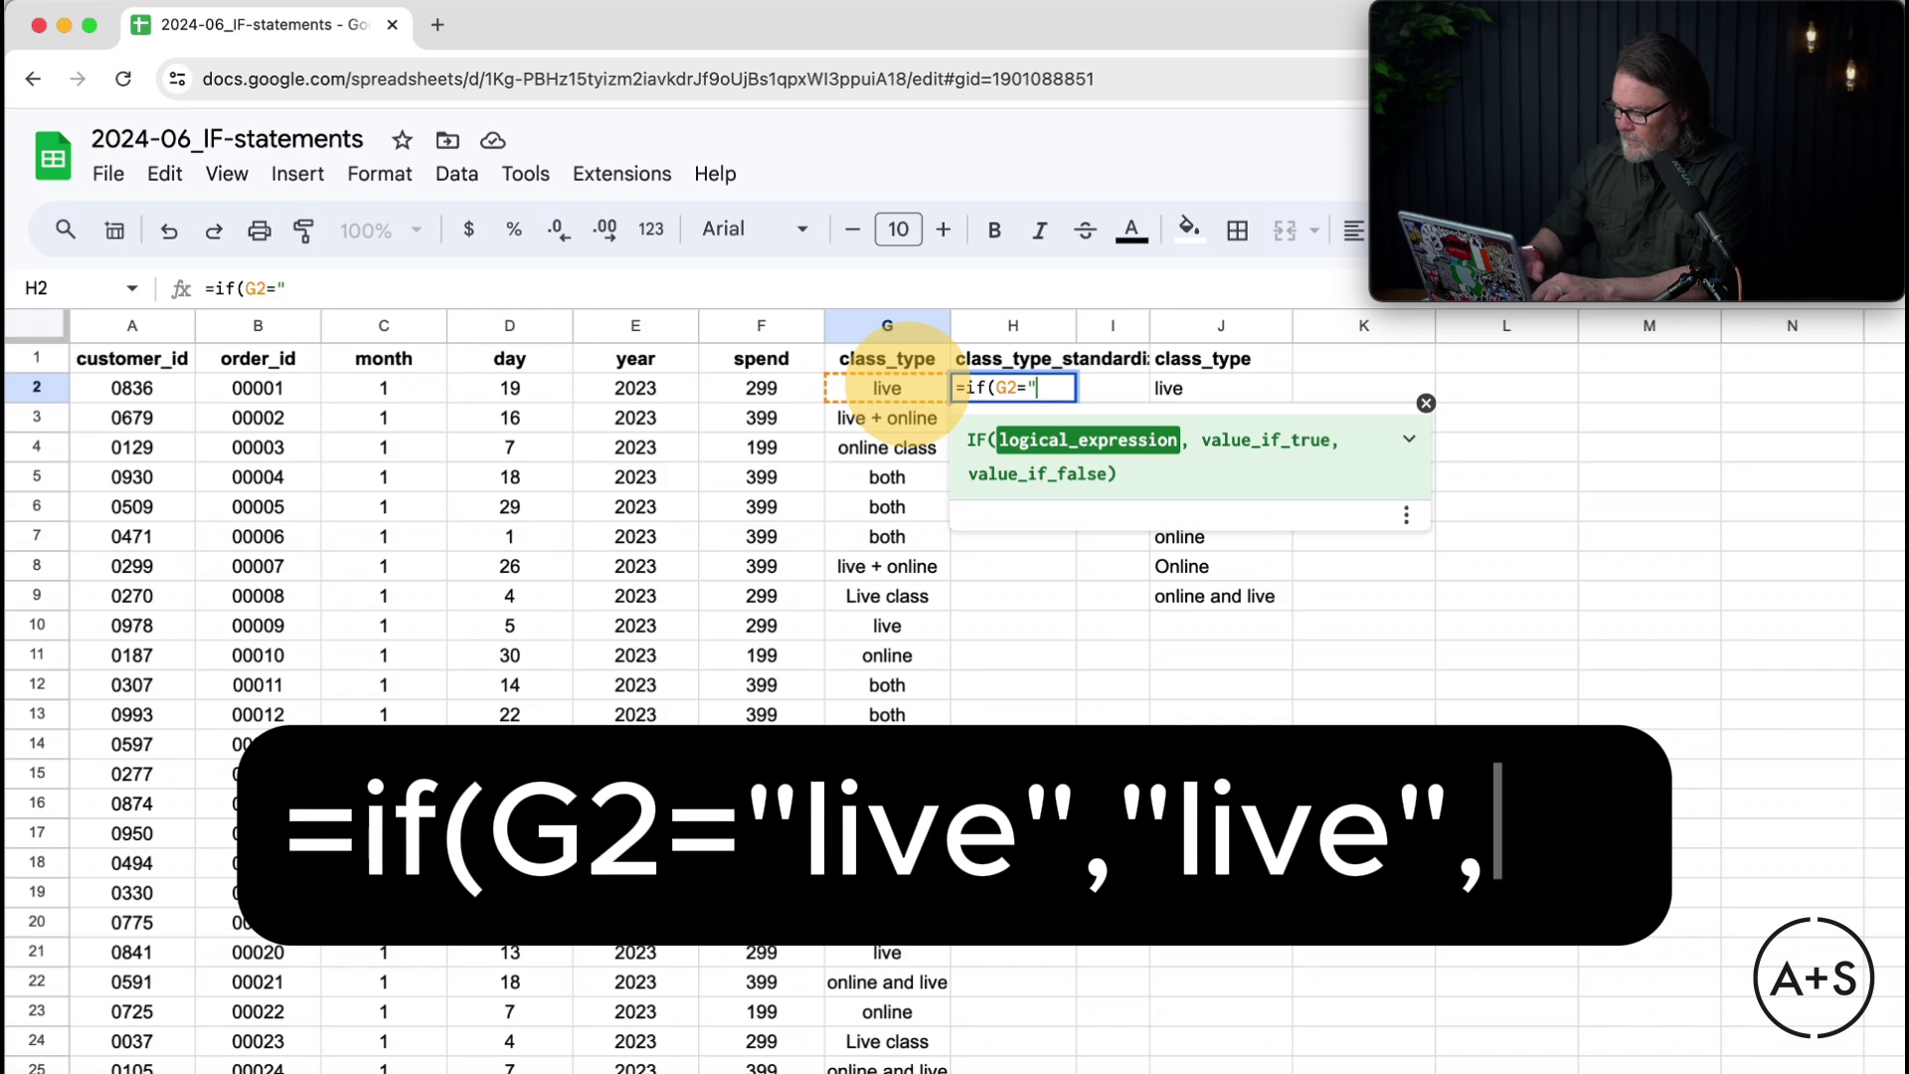
pyautogui.write('live"')
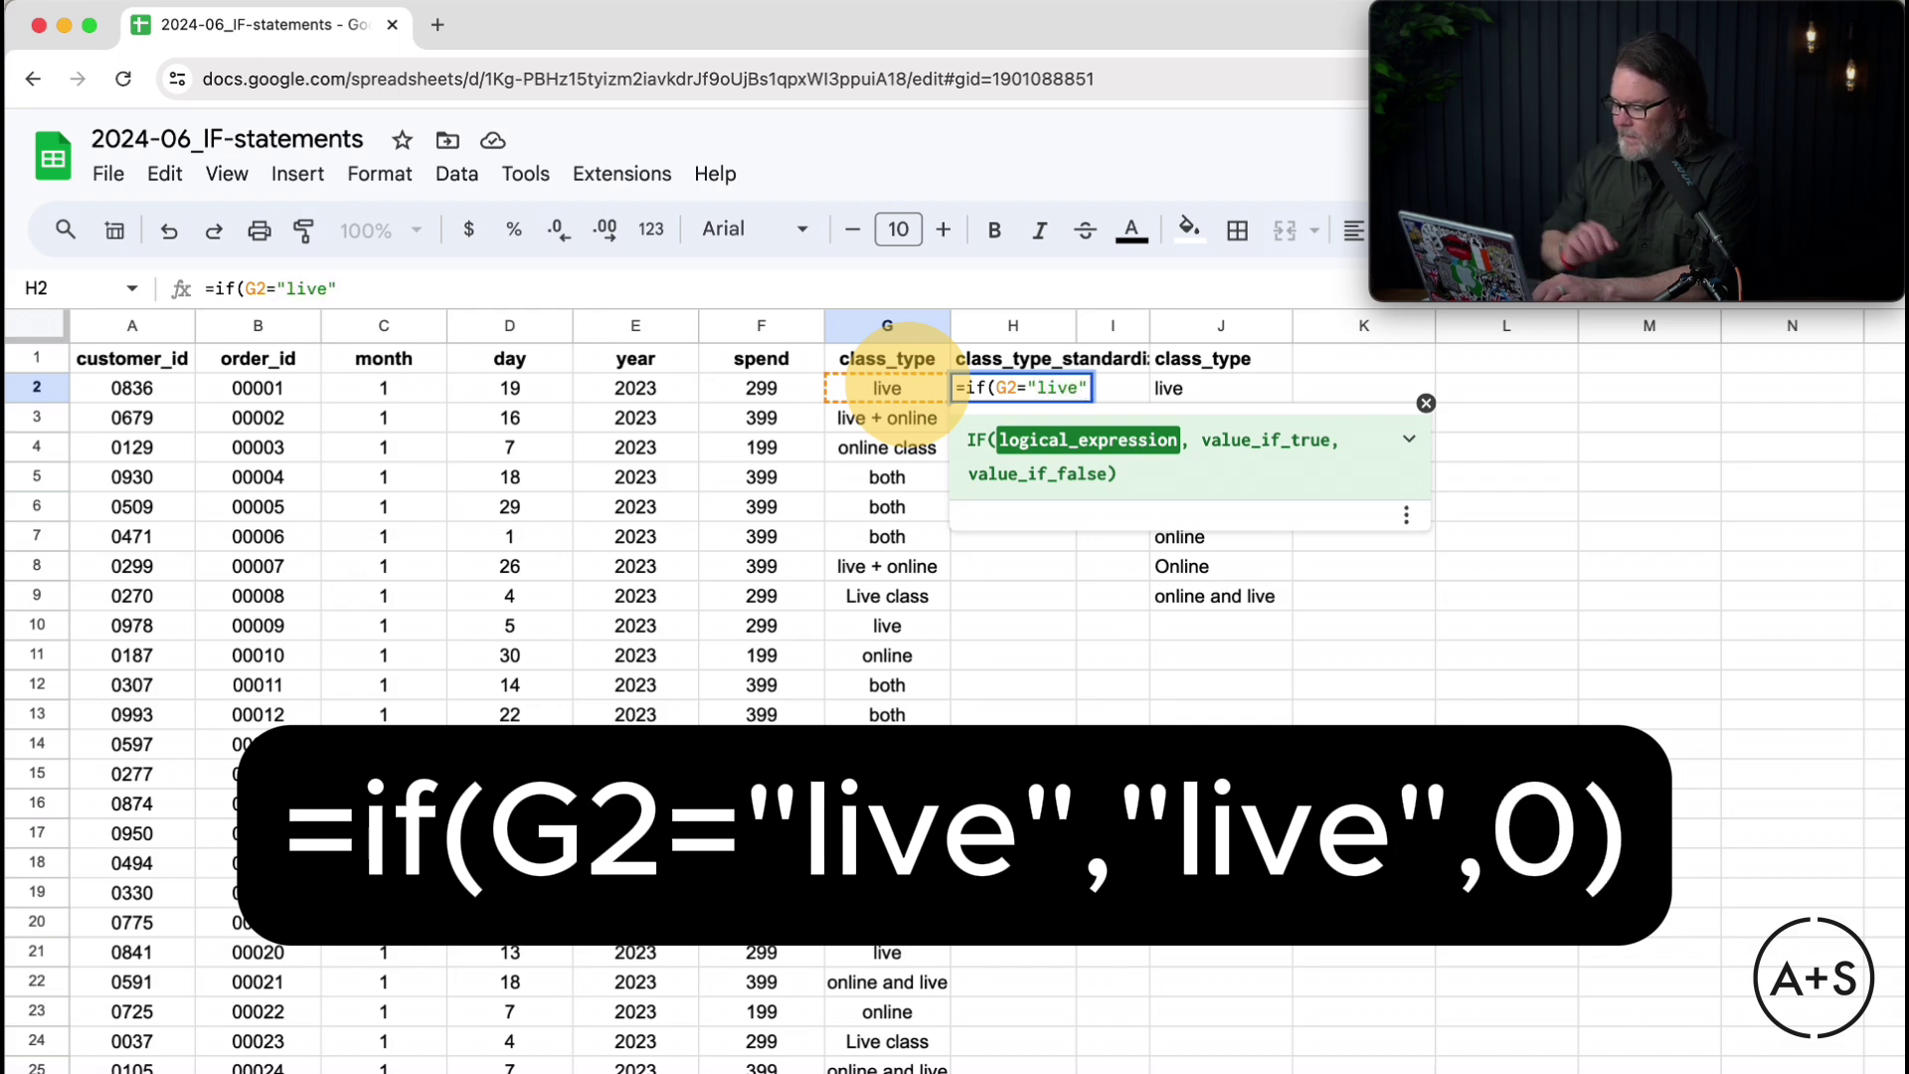
pyautogui.write(',')
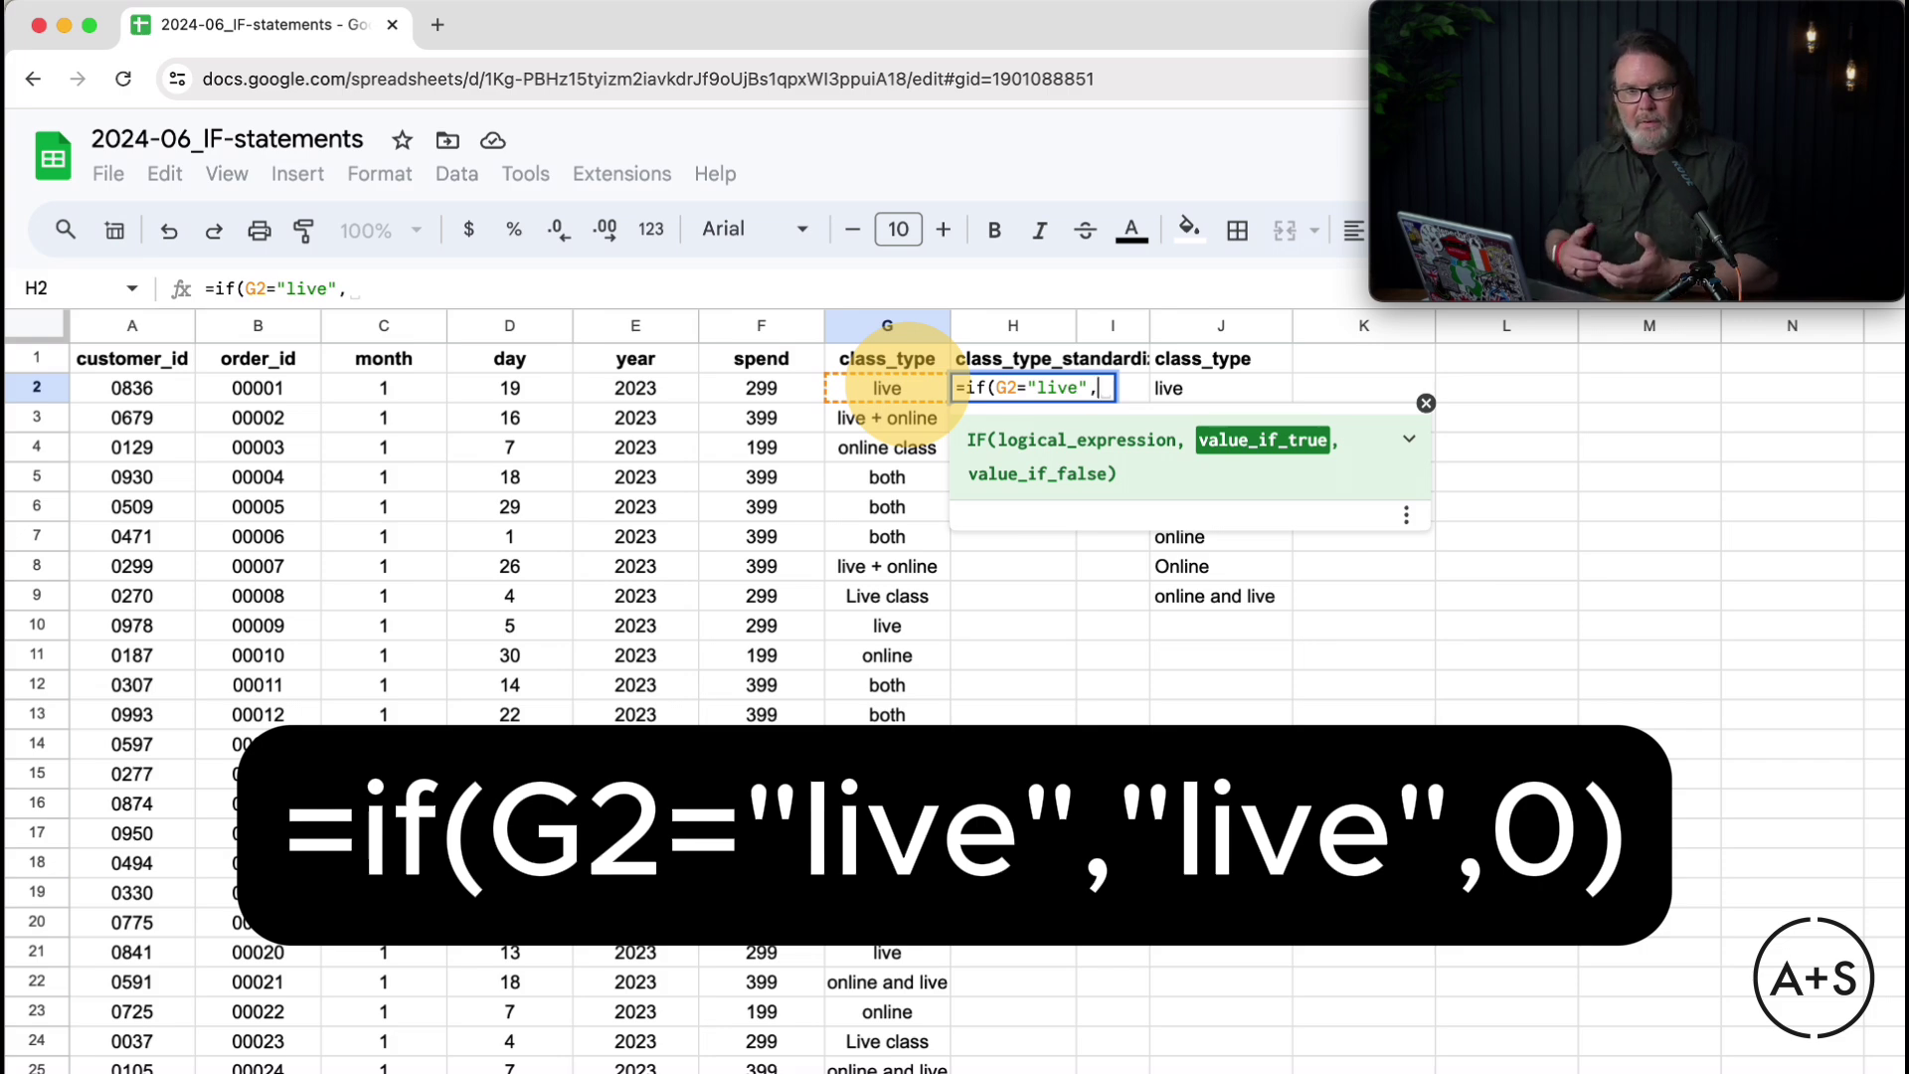
pyautogui.write('"liv')
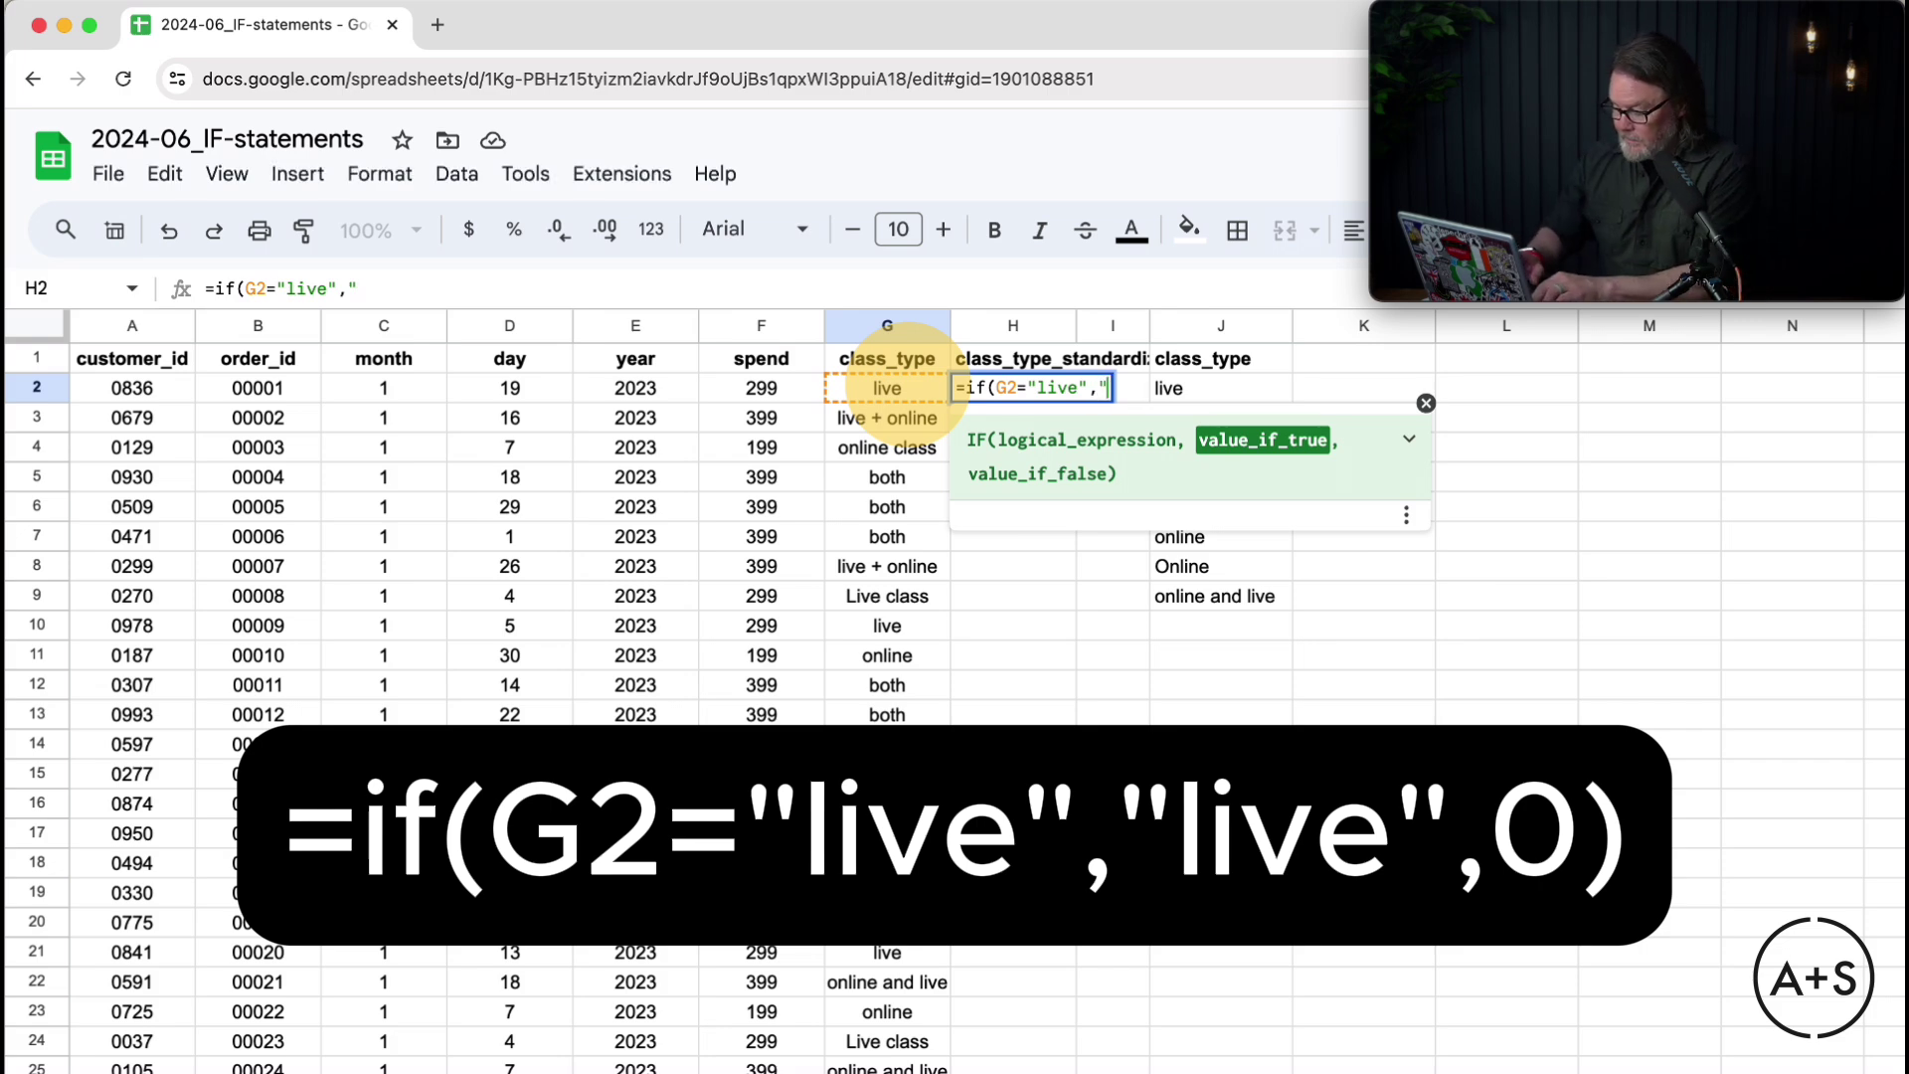
pyautogui.write('e"')
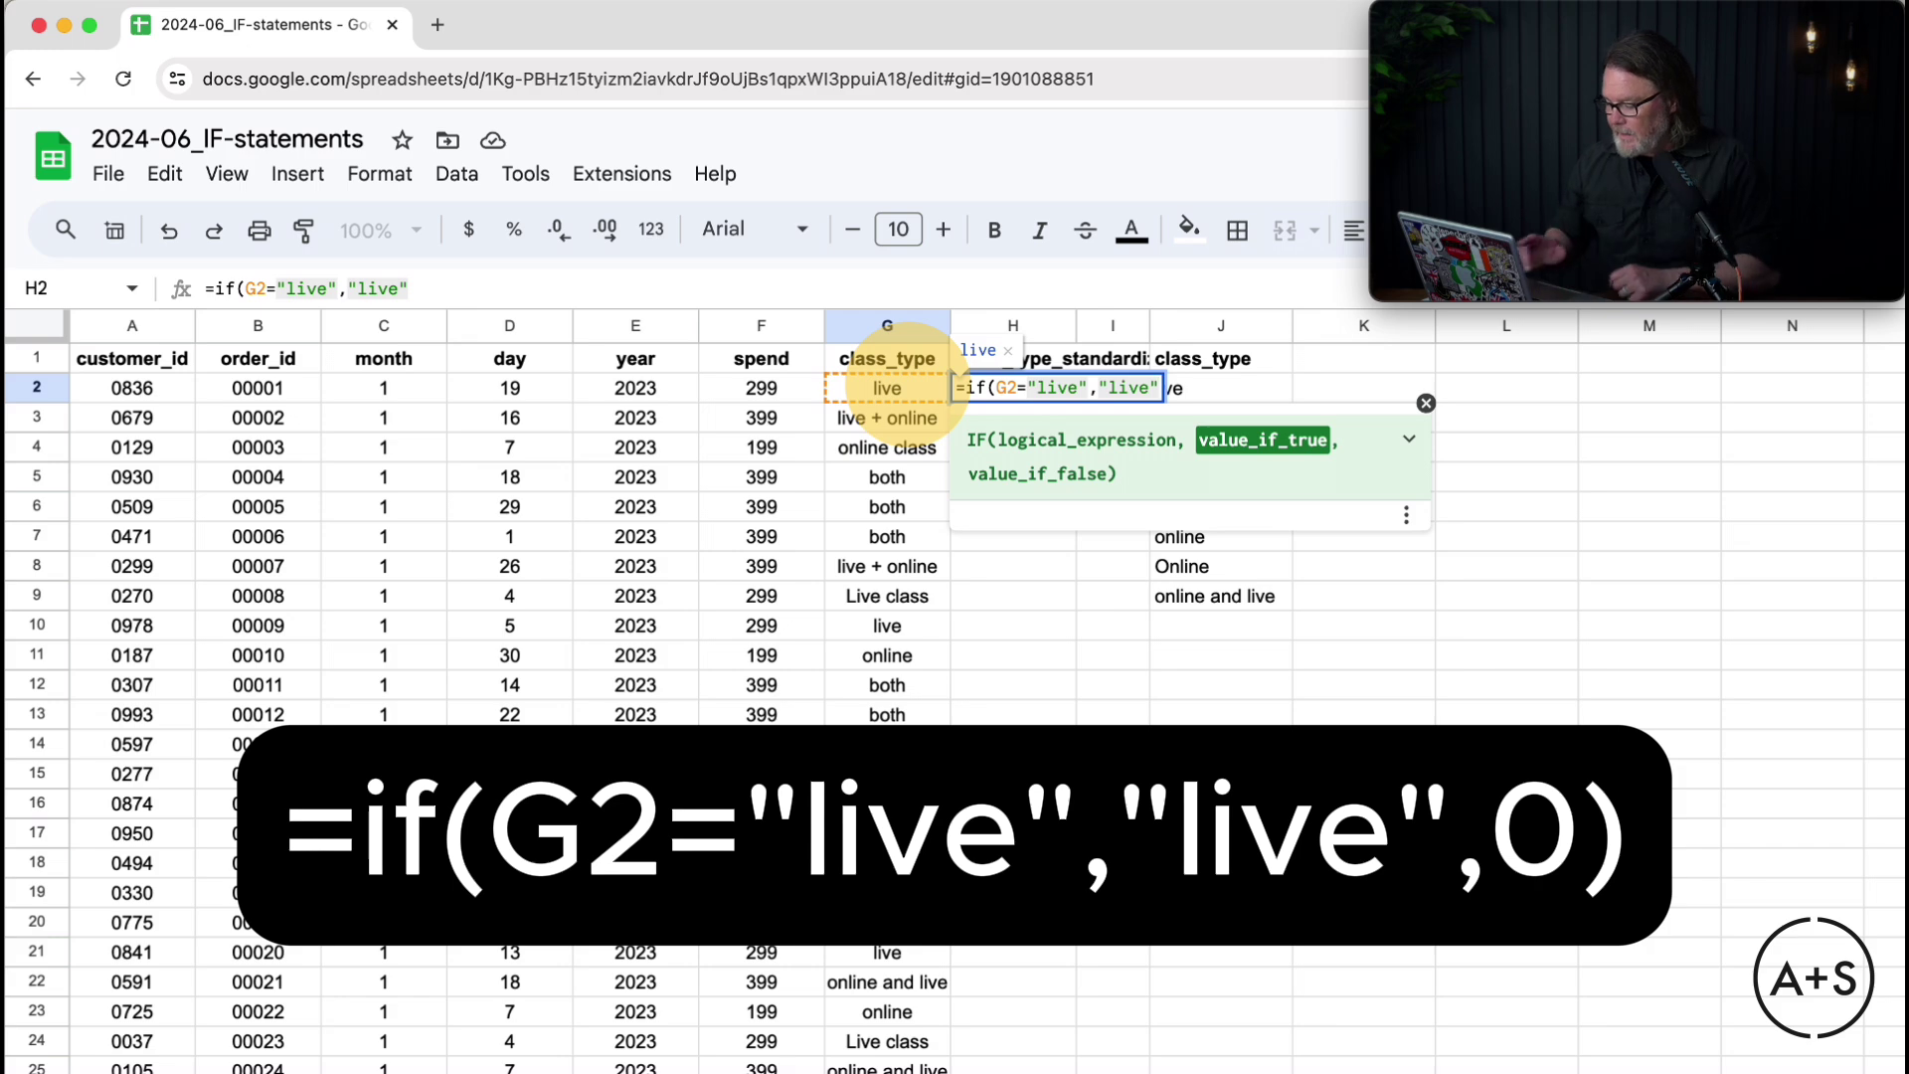
pyautogui.write(',')
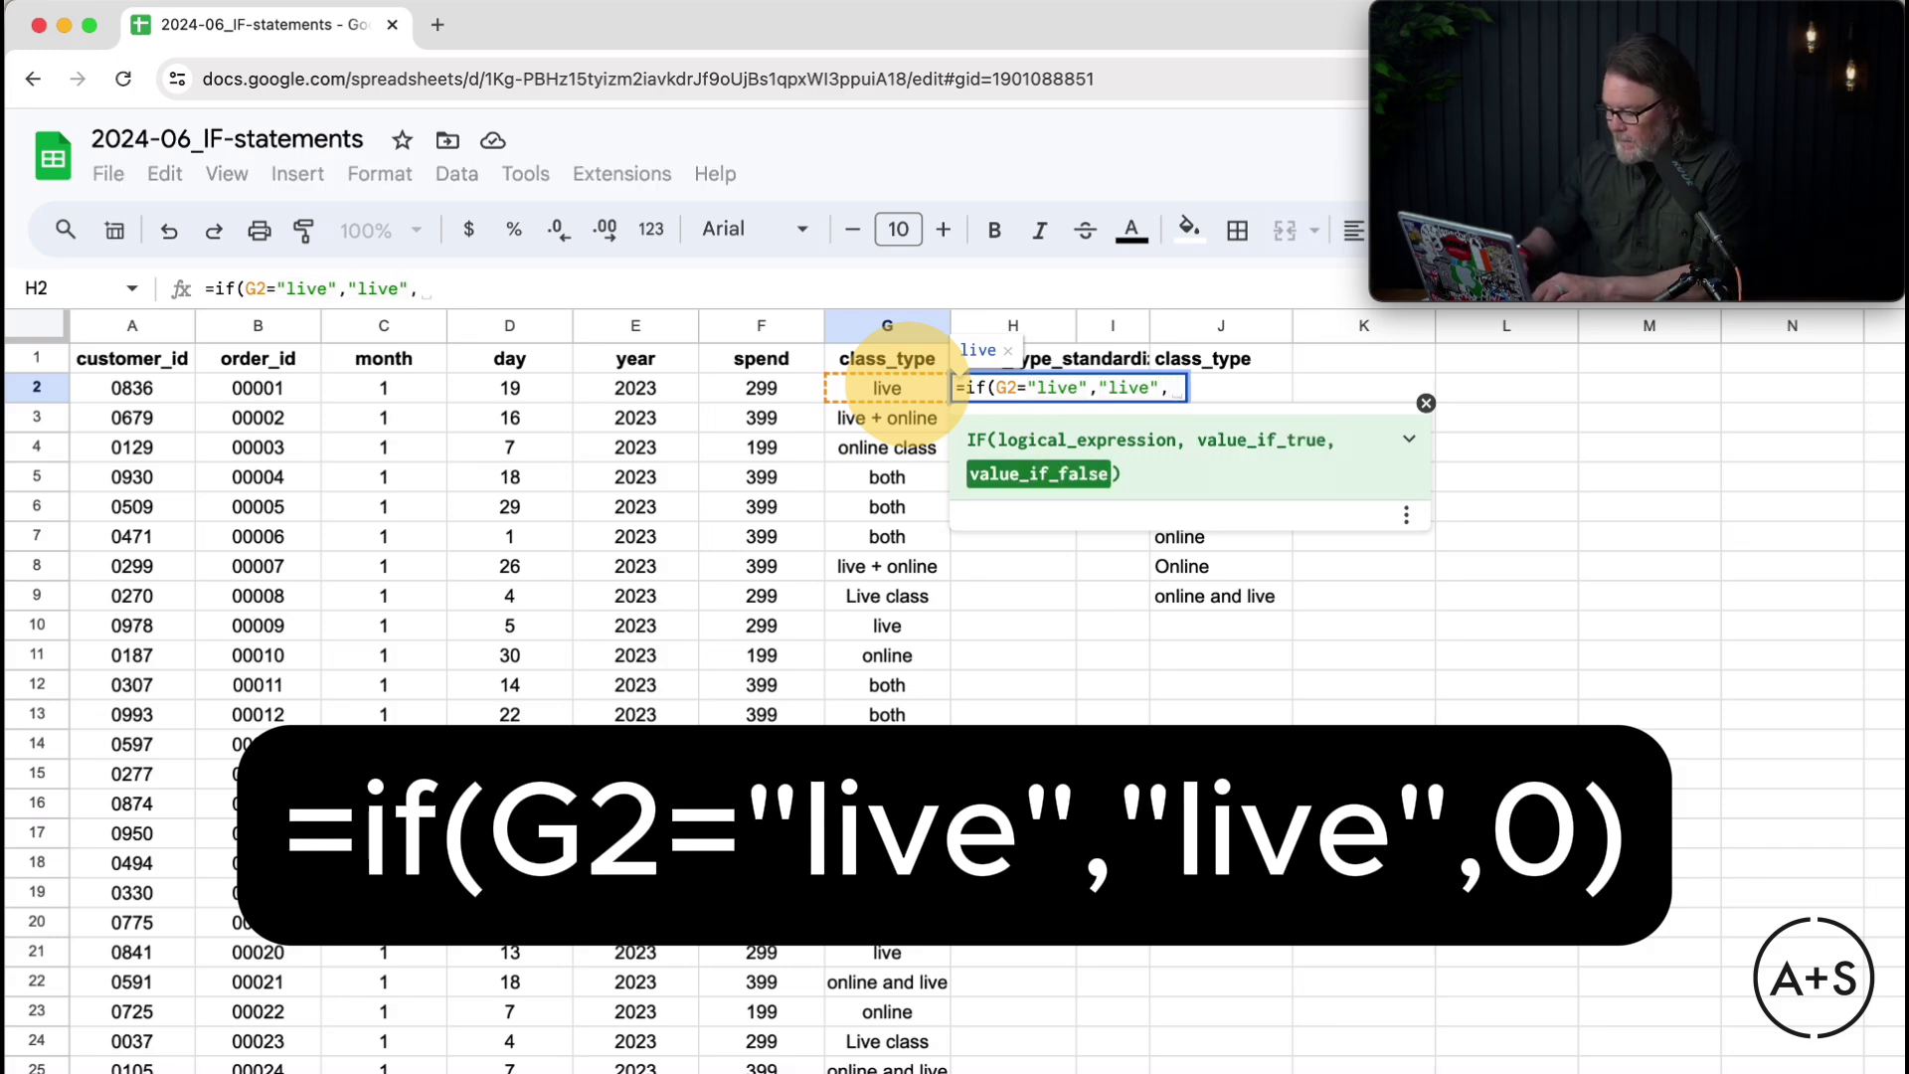
pyautogui.write('0)')
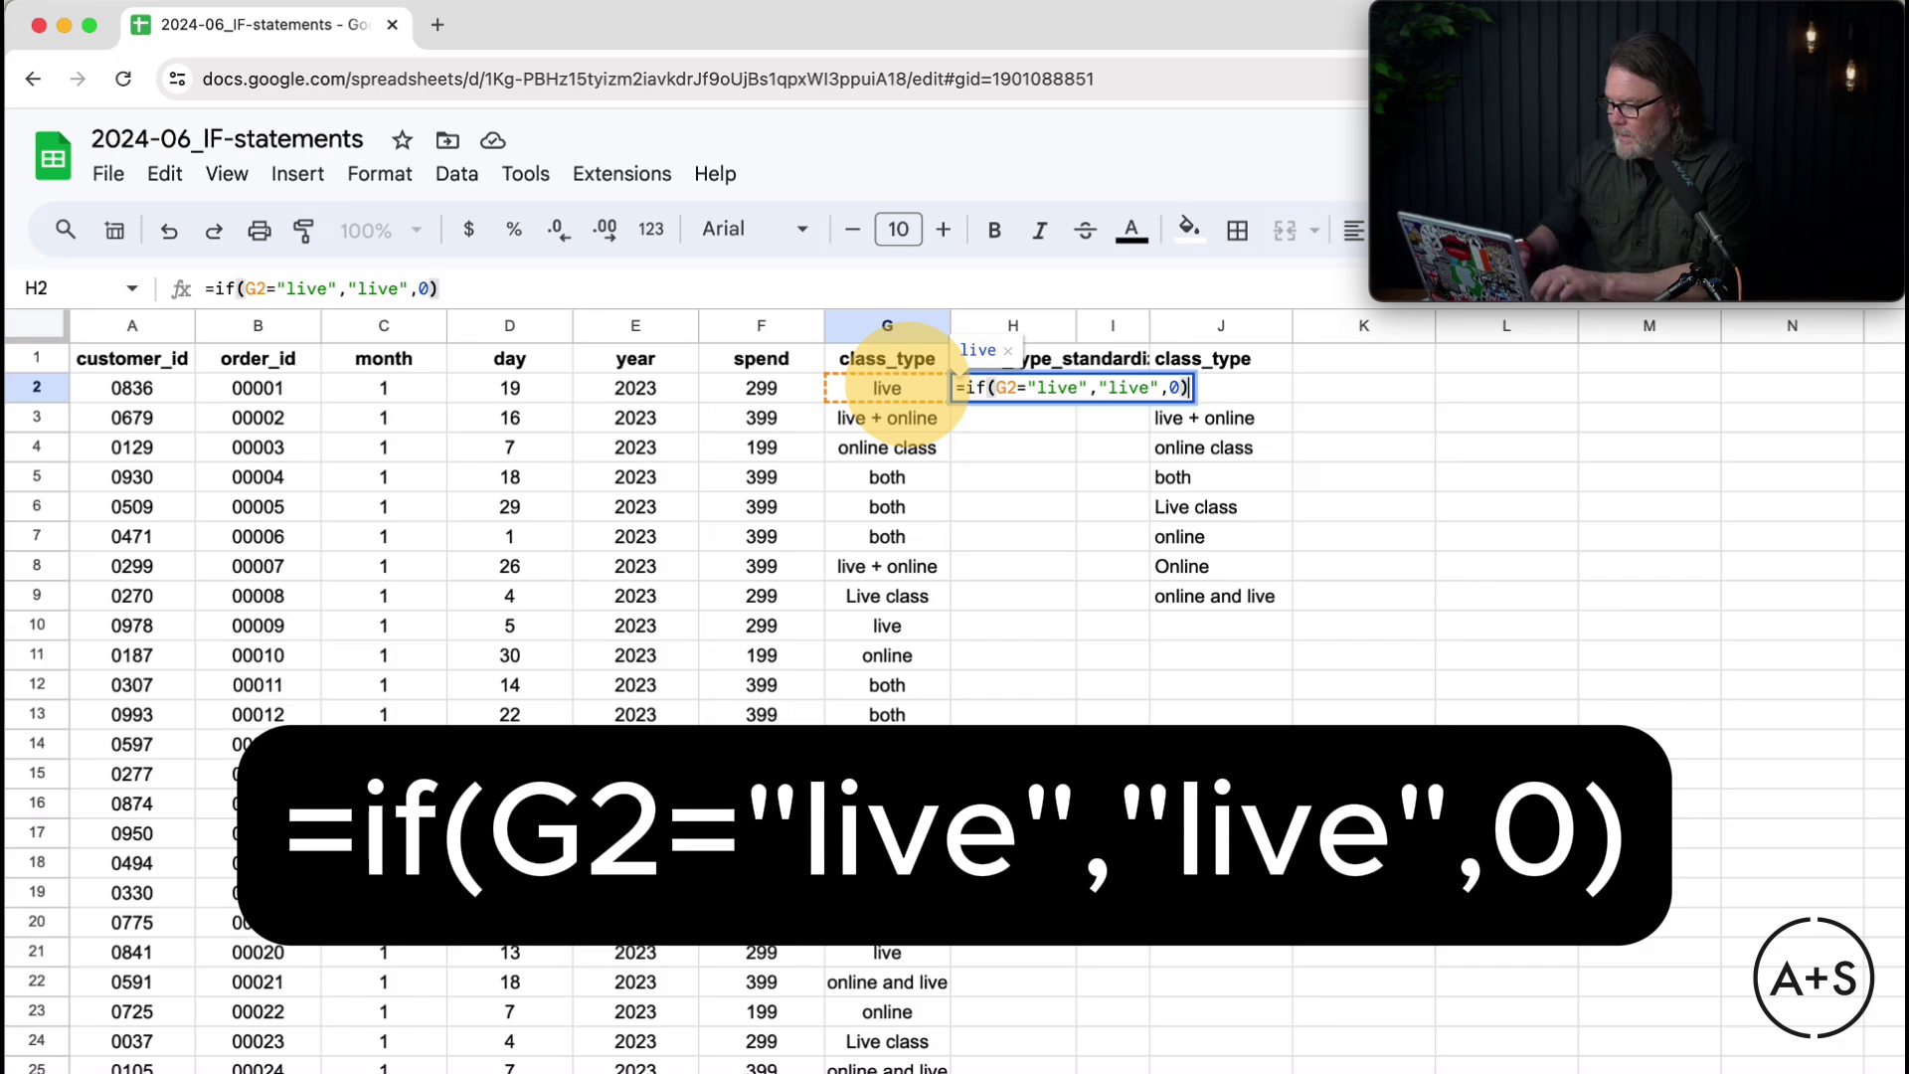
pyautogui.press('Return')
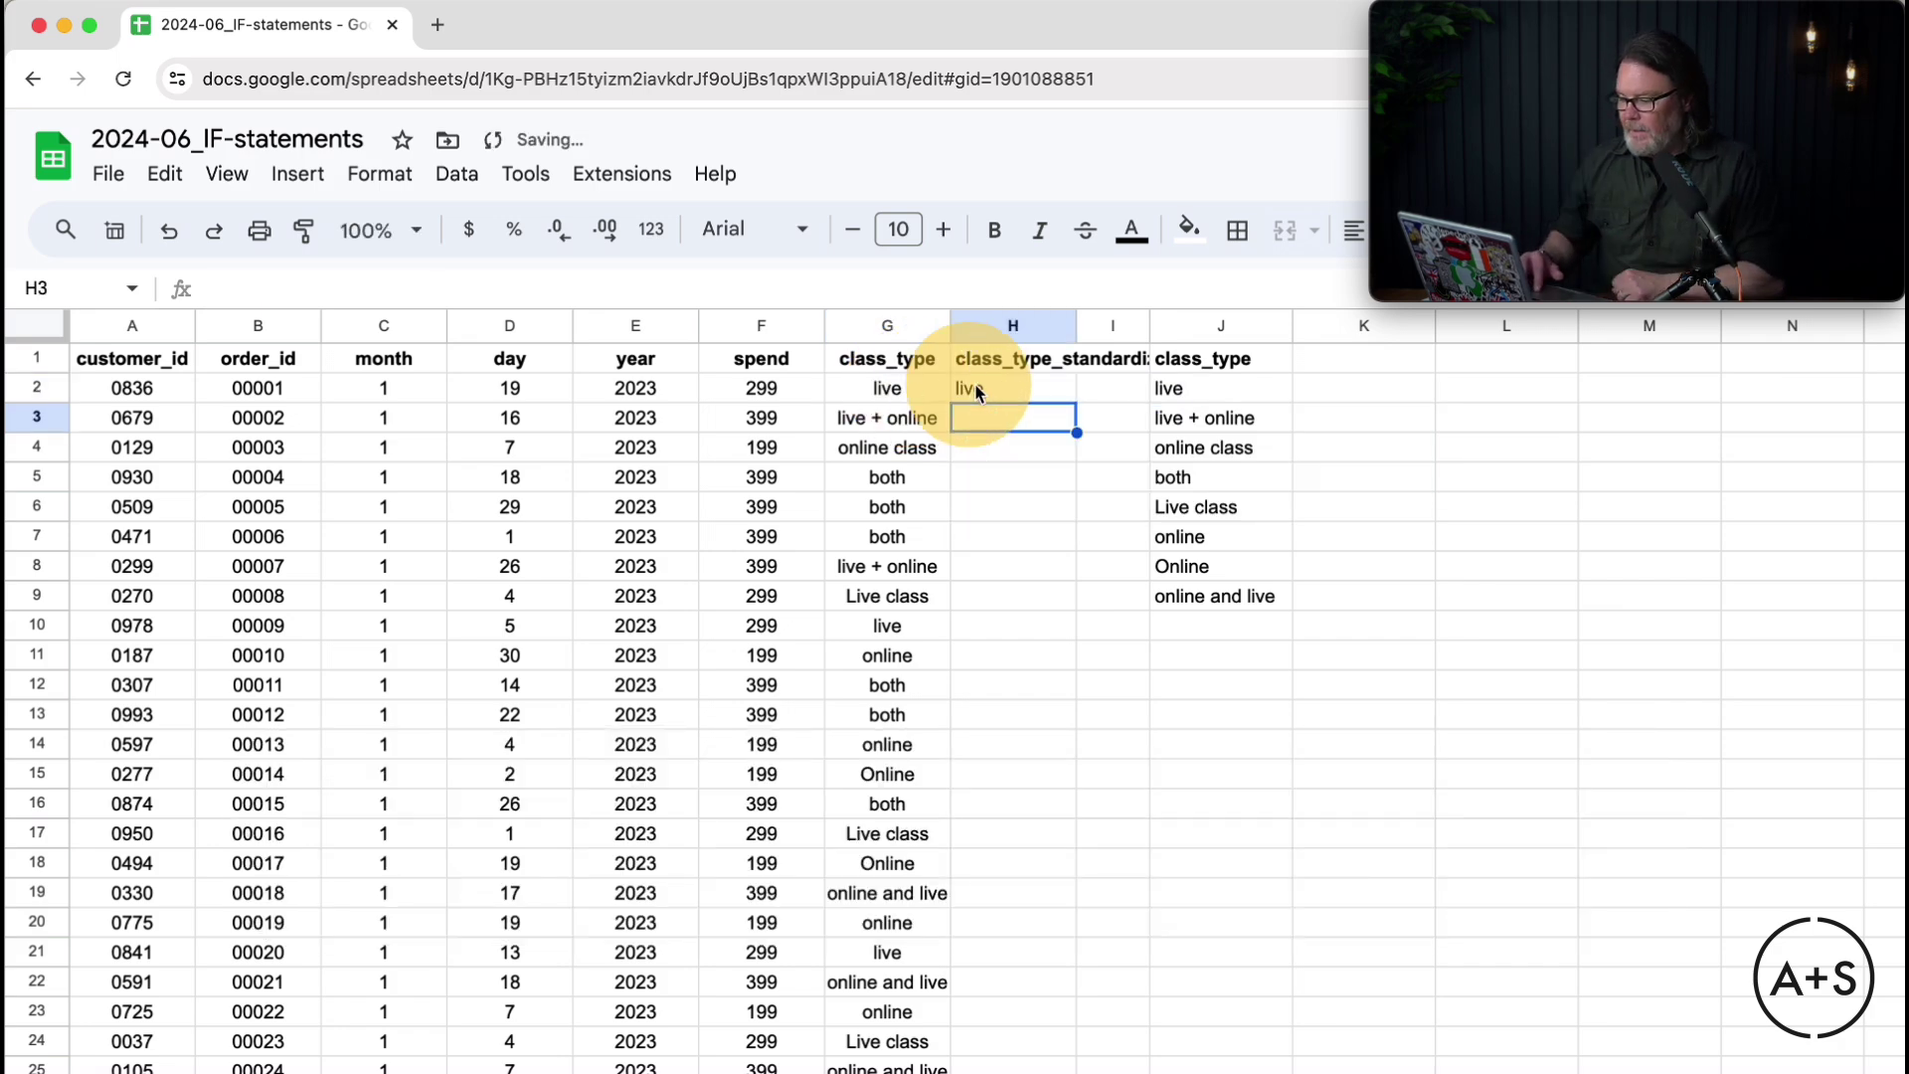
pyautogui.click(1016, 392)
pyautogui.doubleClick(1077, 402)
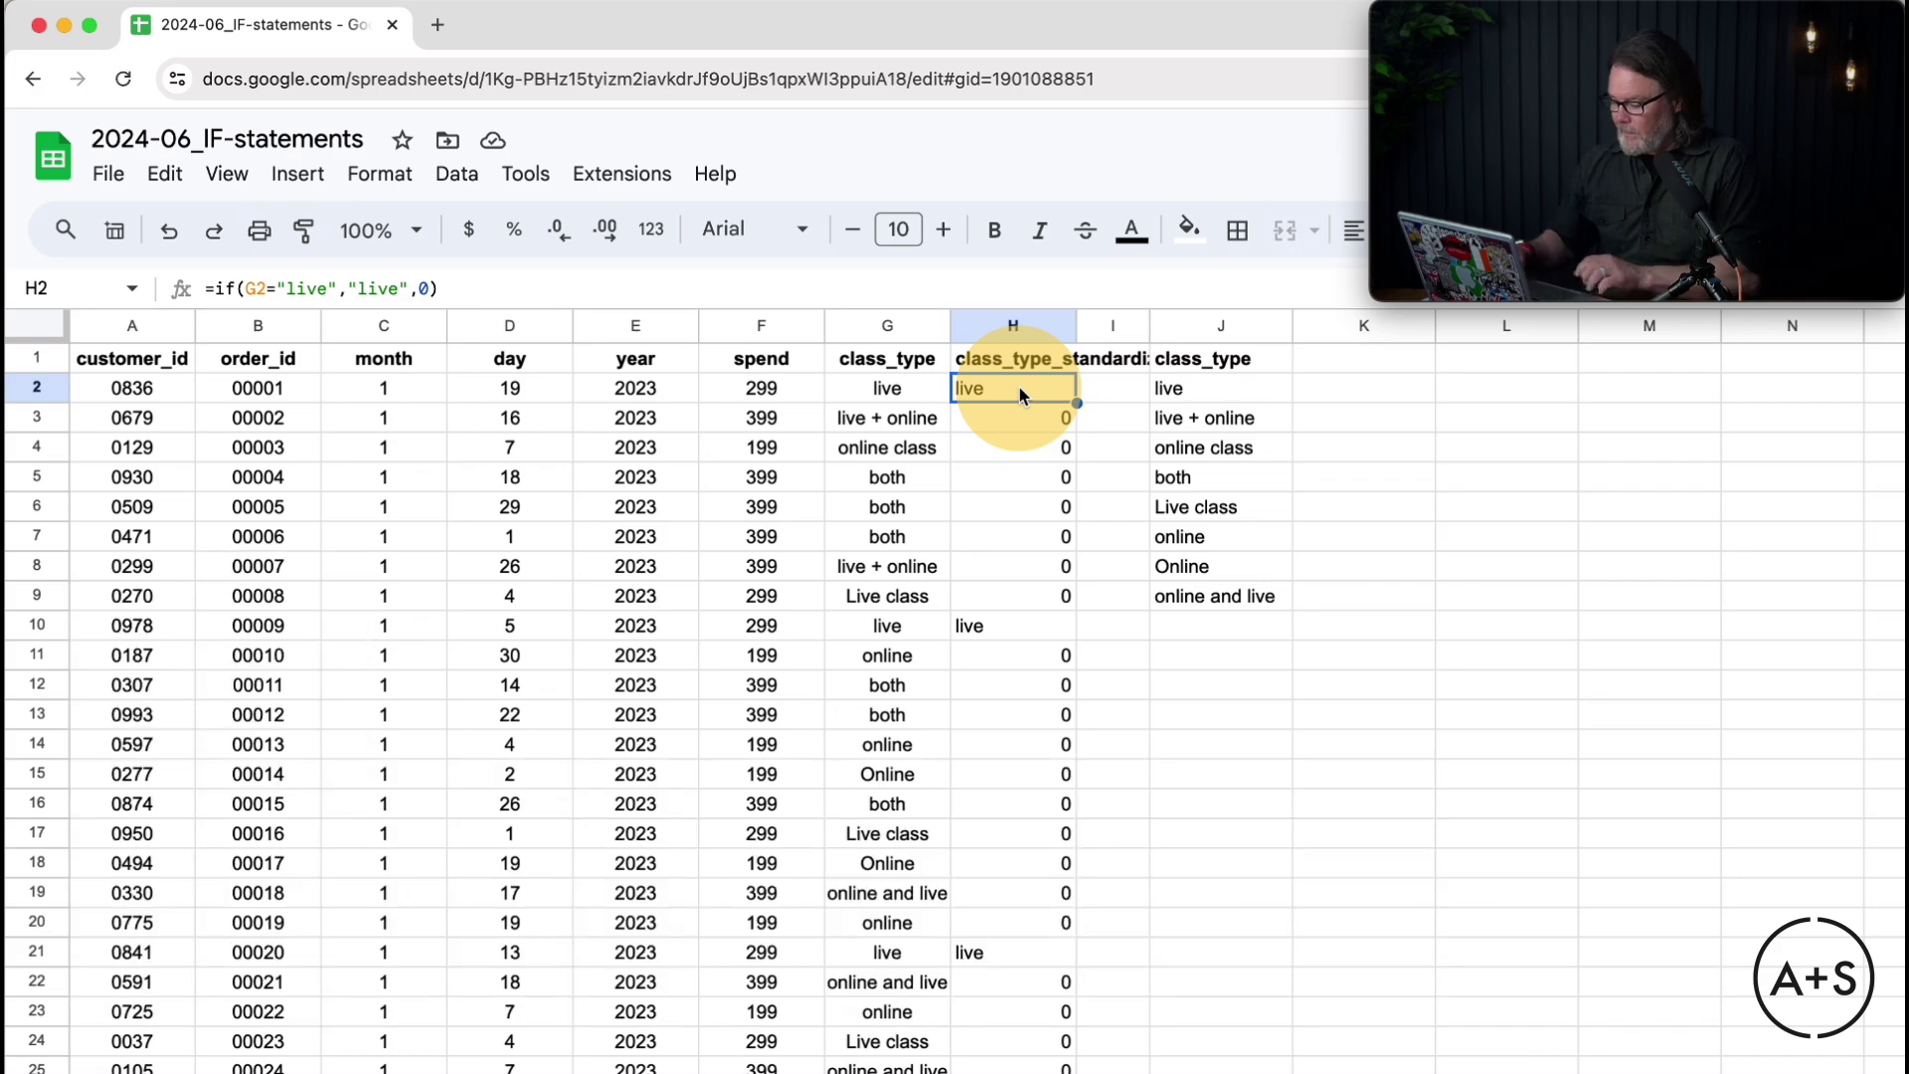
# Step: Clear the whole of column H and enter the new header class_type_or in cell H1
pyautogui.click(1024, 327)
pyautogui.press('Delete')
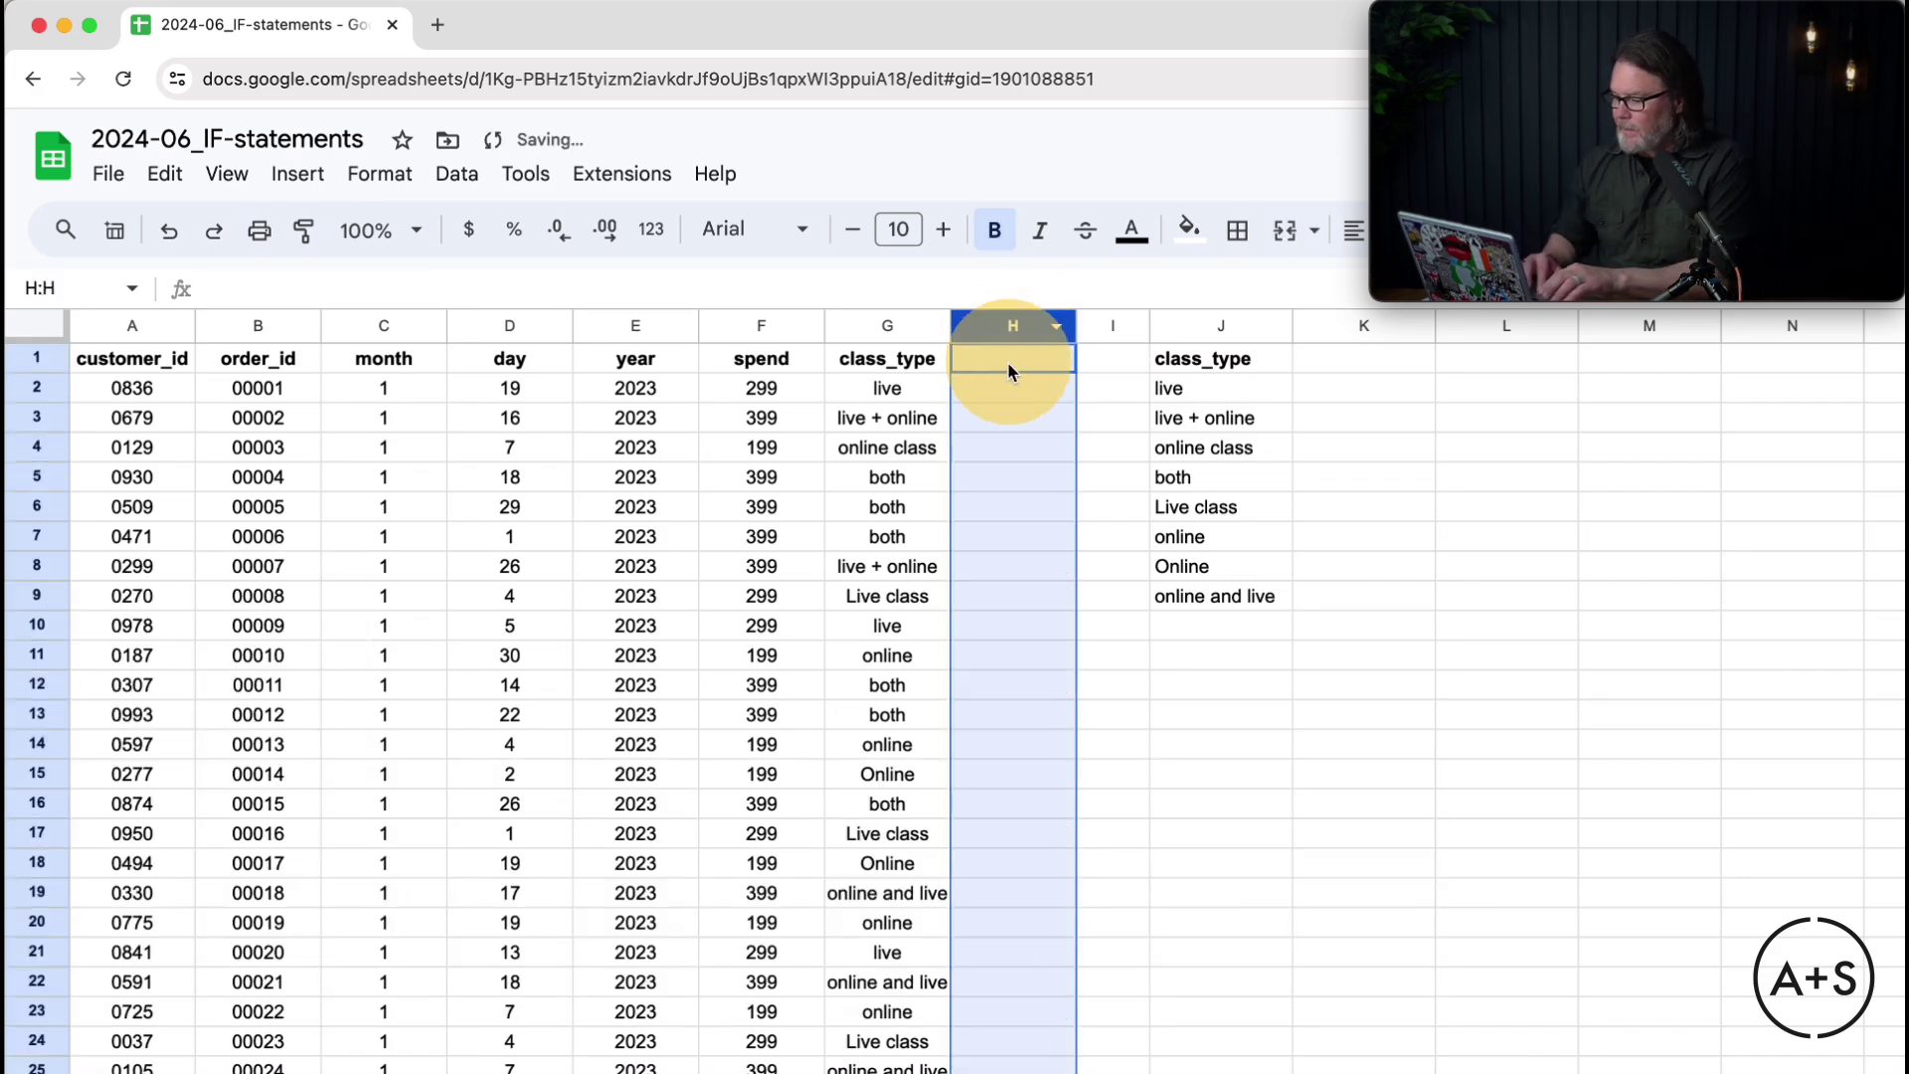
pyautogui.click(1007, 370)
pyautogui.write('cla')
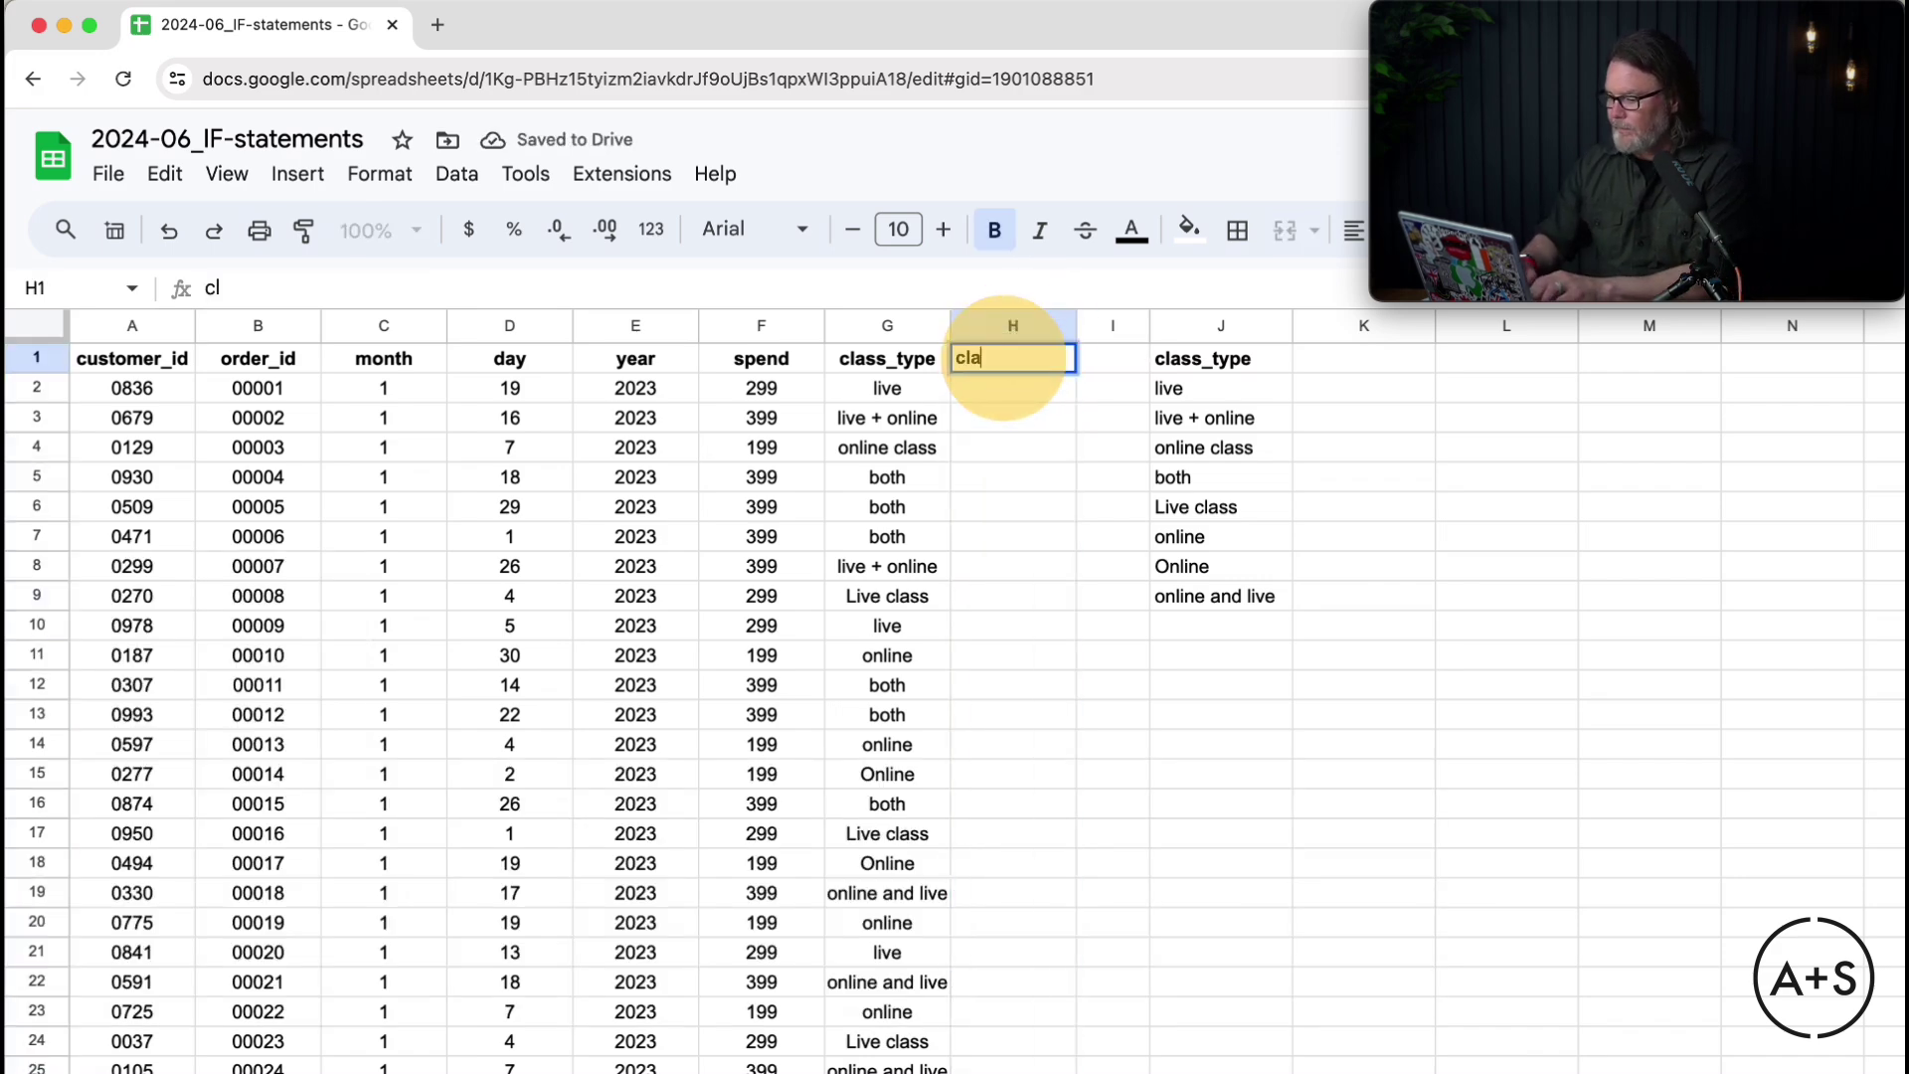
pyautogui.write('ss_type_')
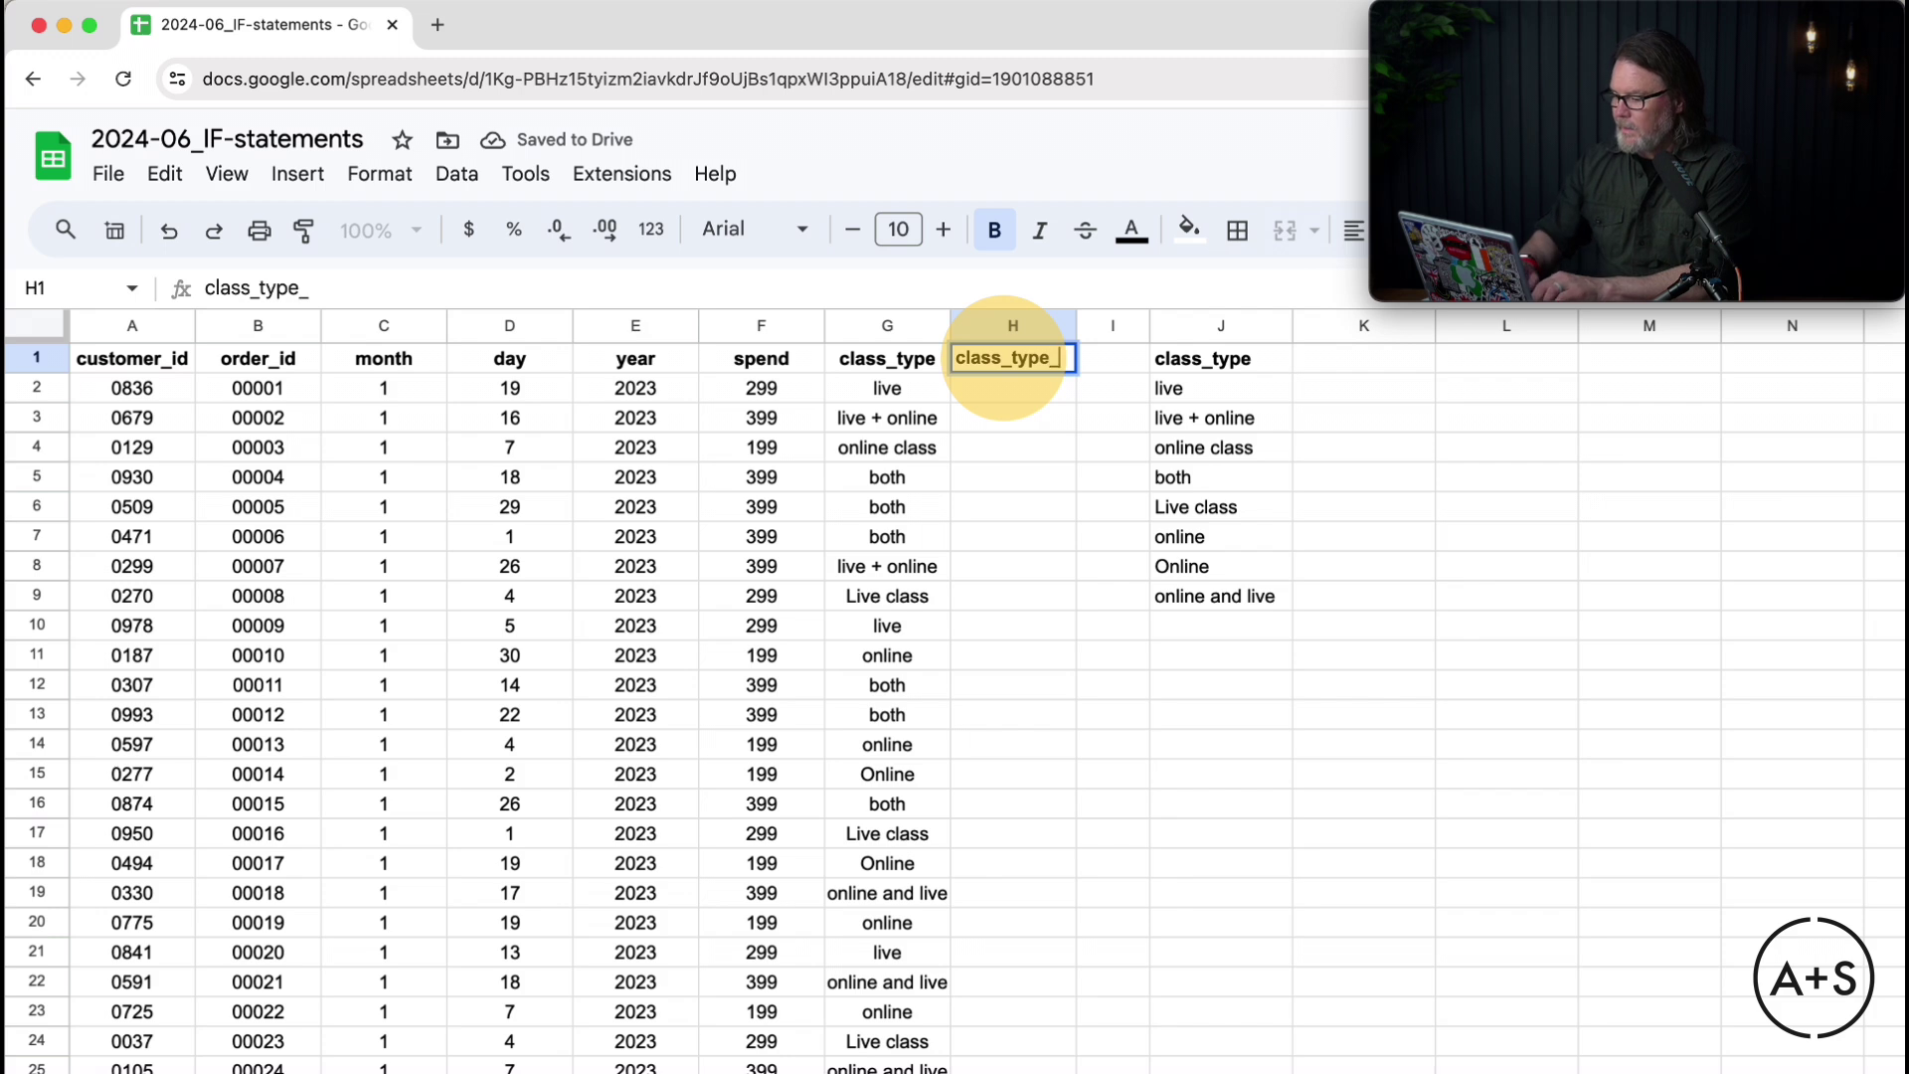
pyautogui.write('or')
pyautogui.press('Return')
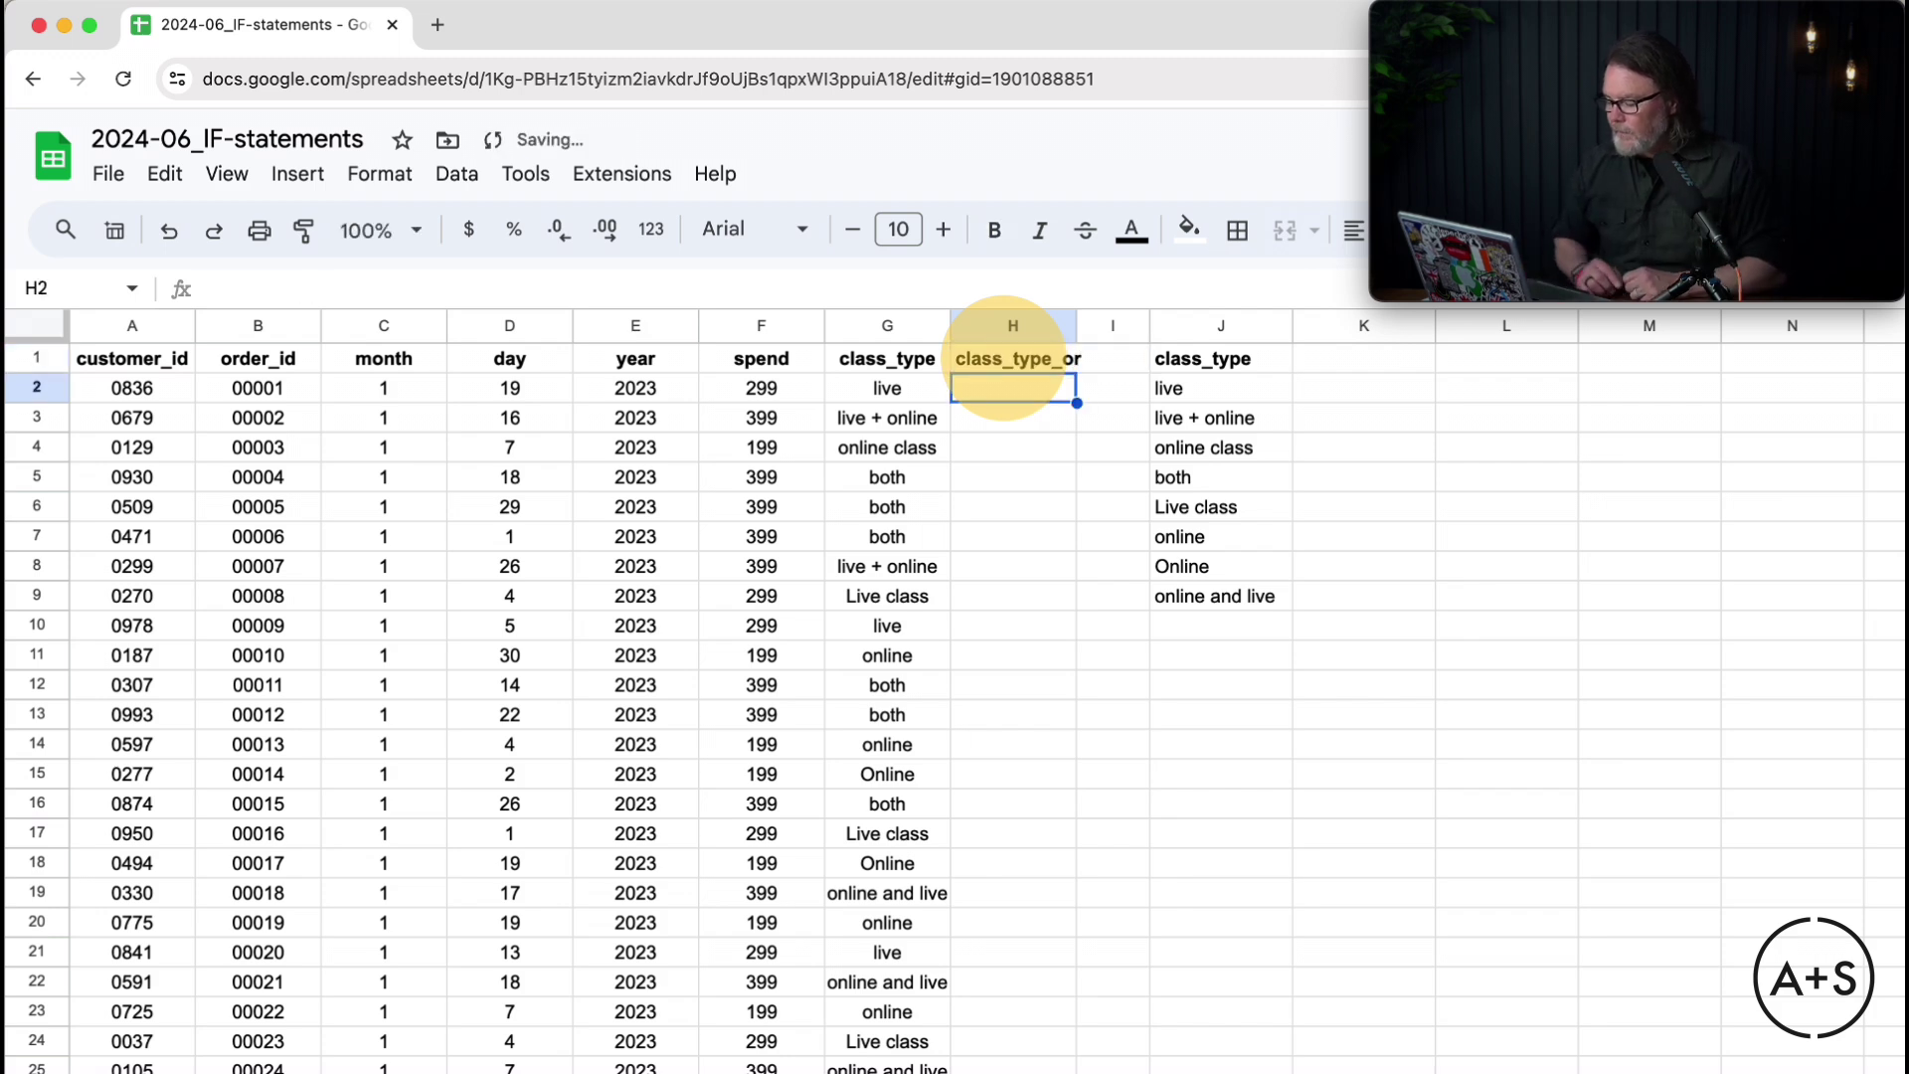
# Step: Begin an IF formula in cell H2 with the condition OR(G2="live",G2="Live class")
pyautogui.write('=if(')
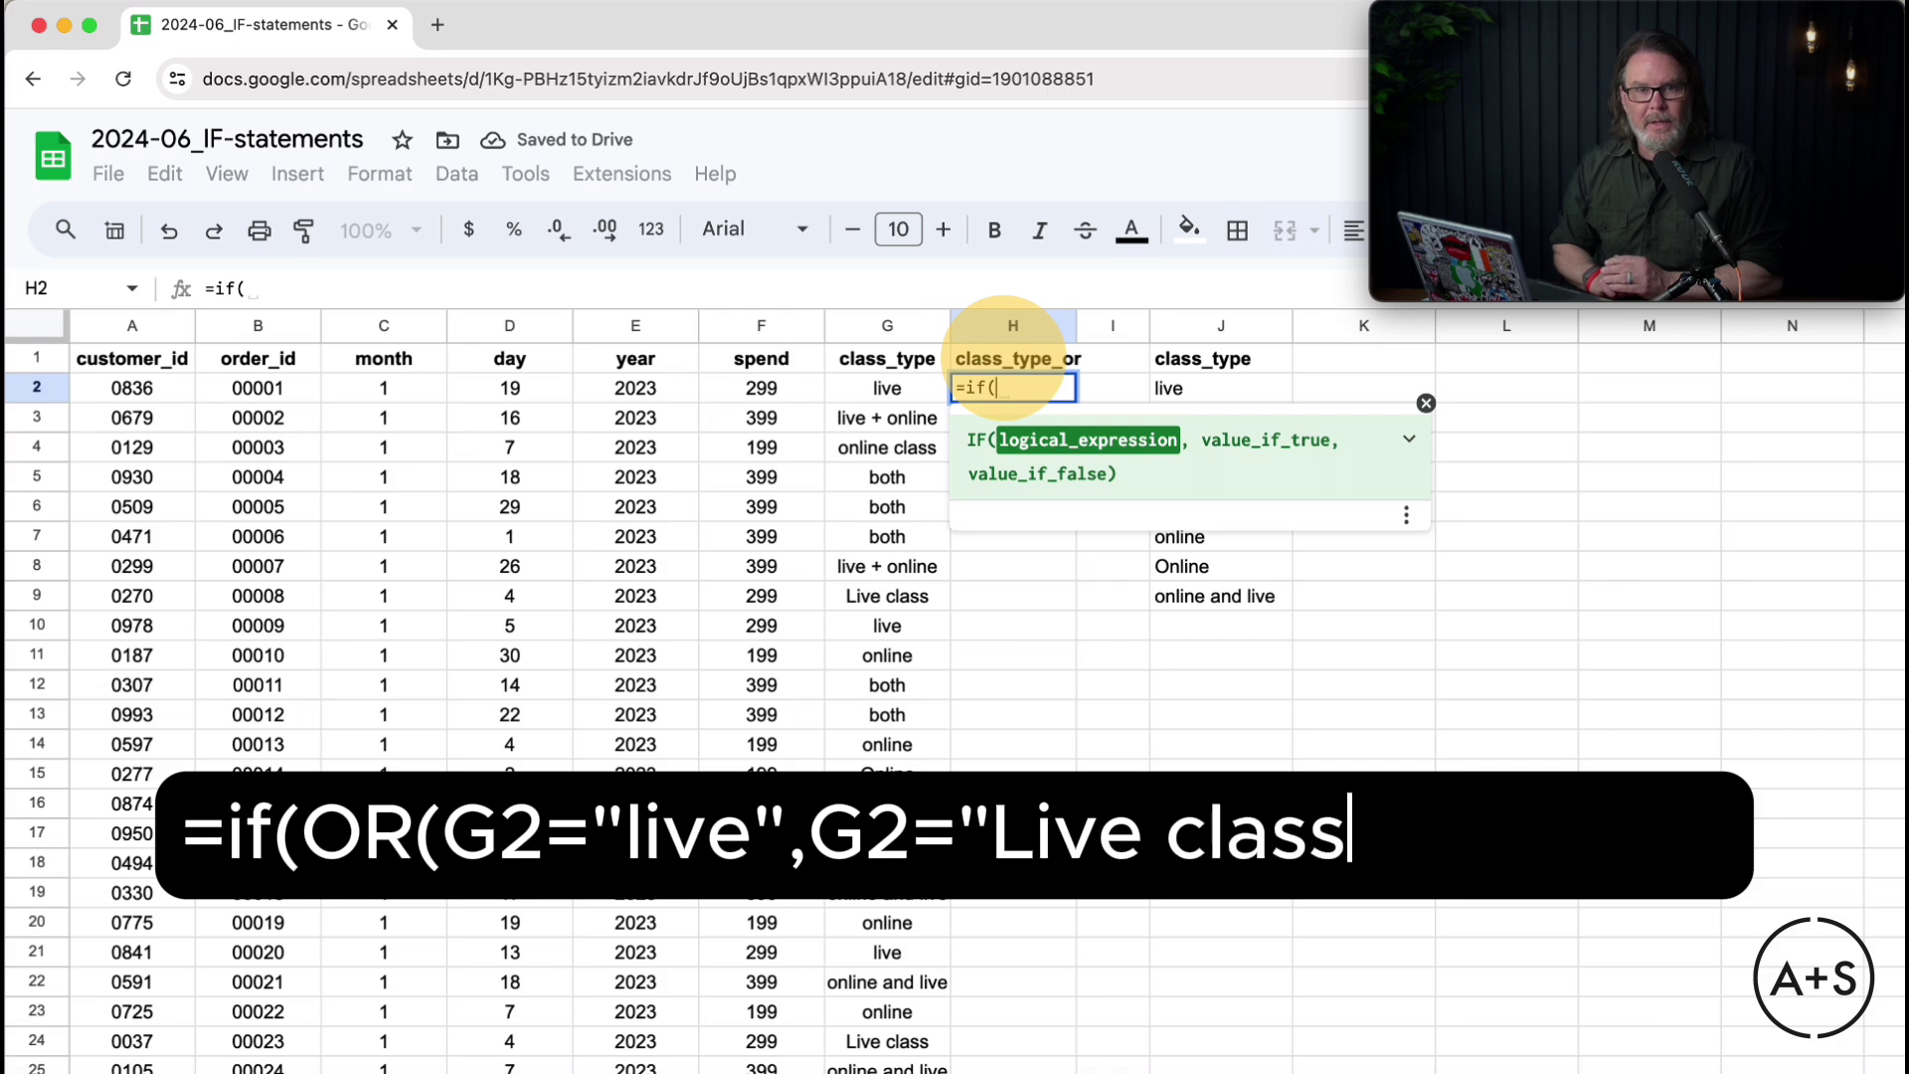
pyautogui.write('O')
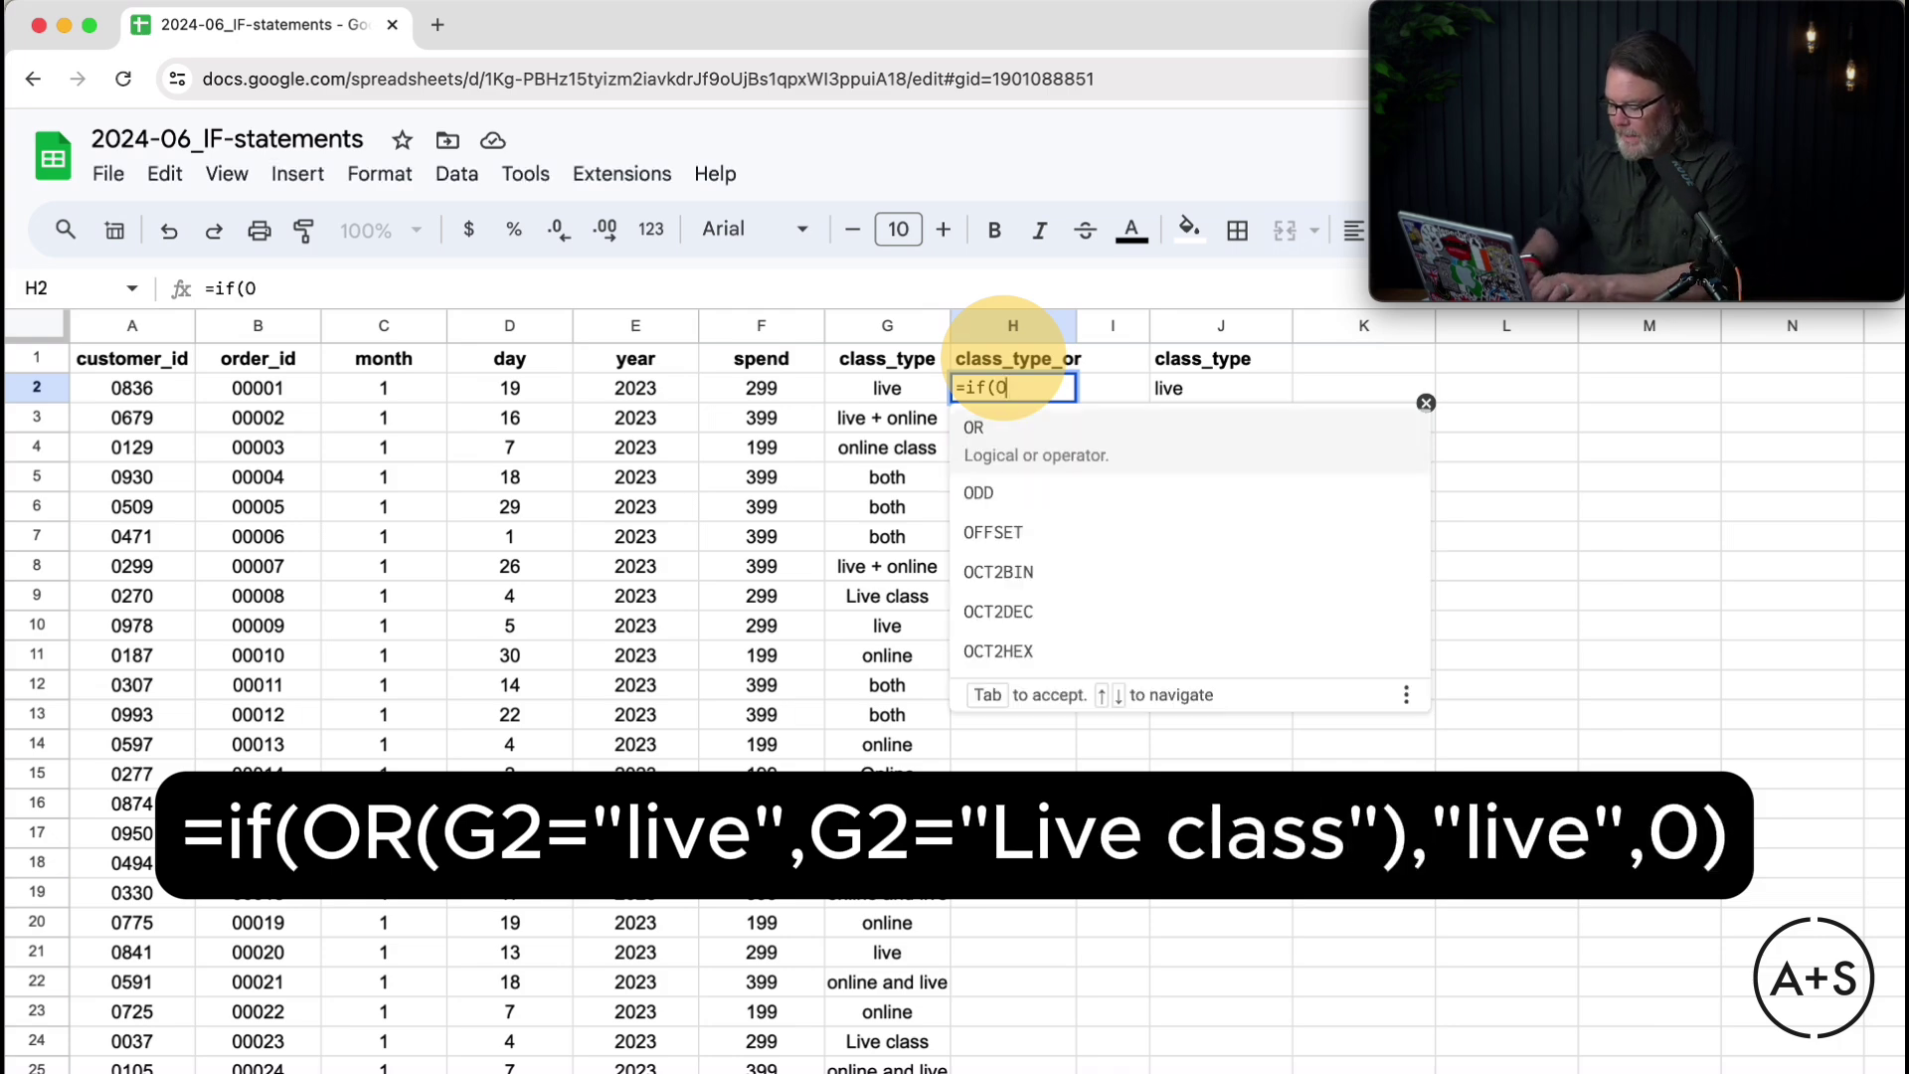
pyautogui.write('R(')
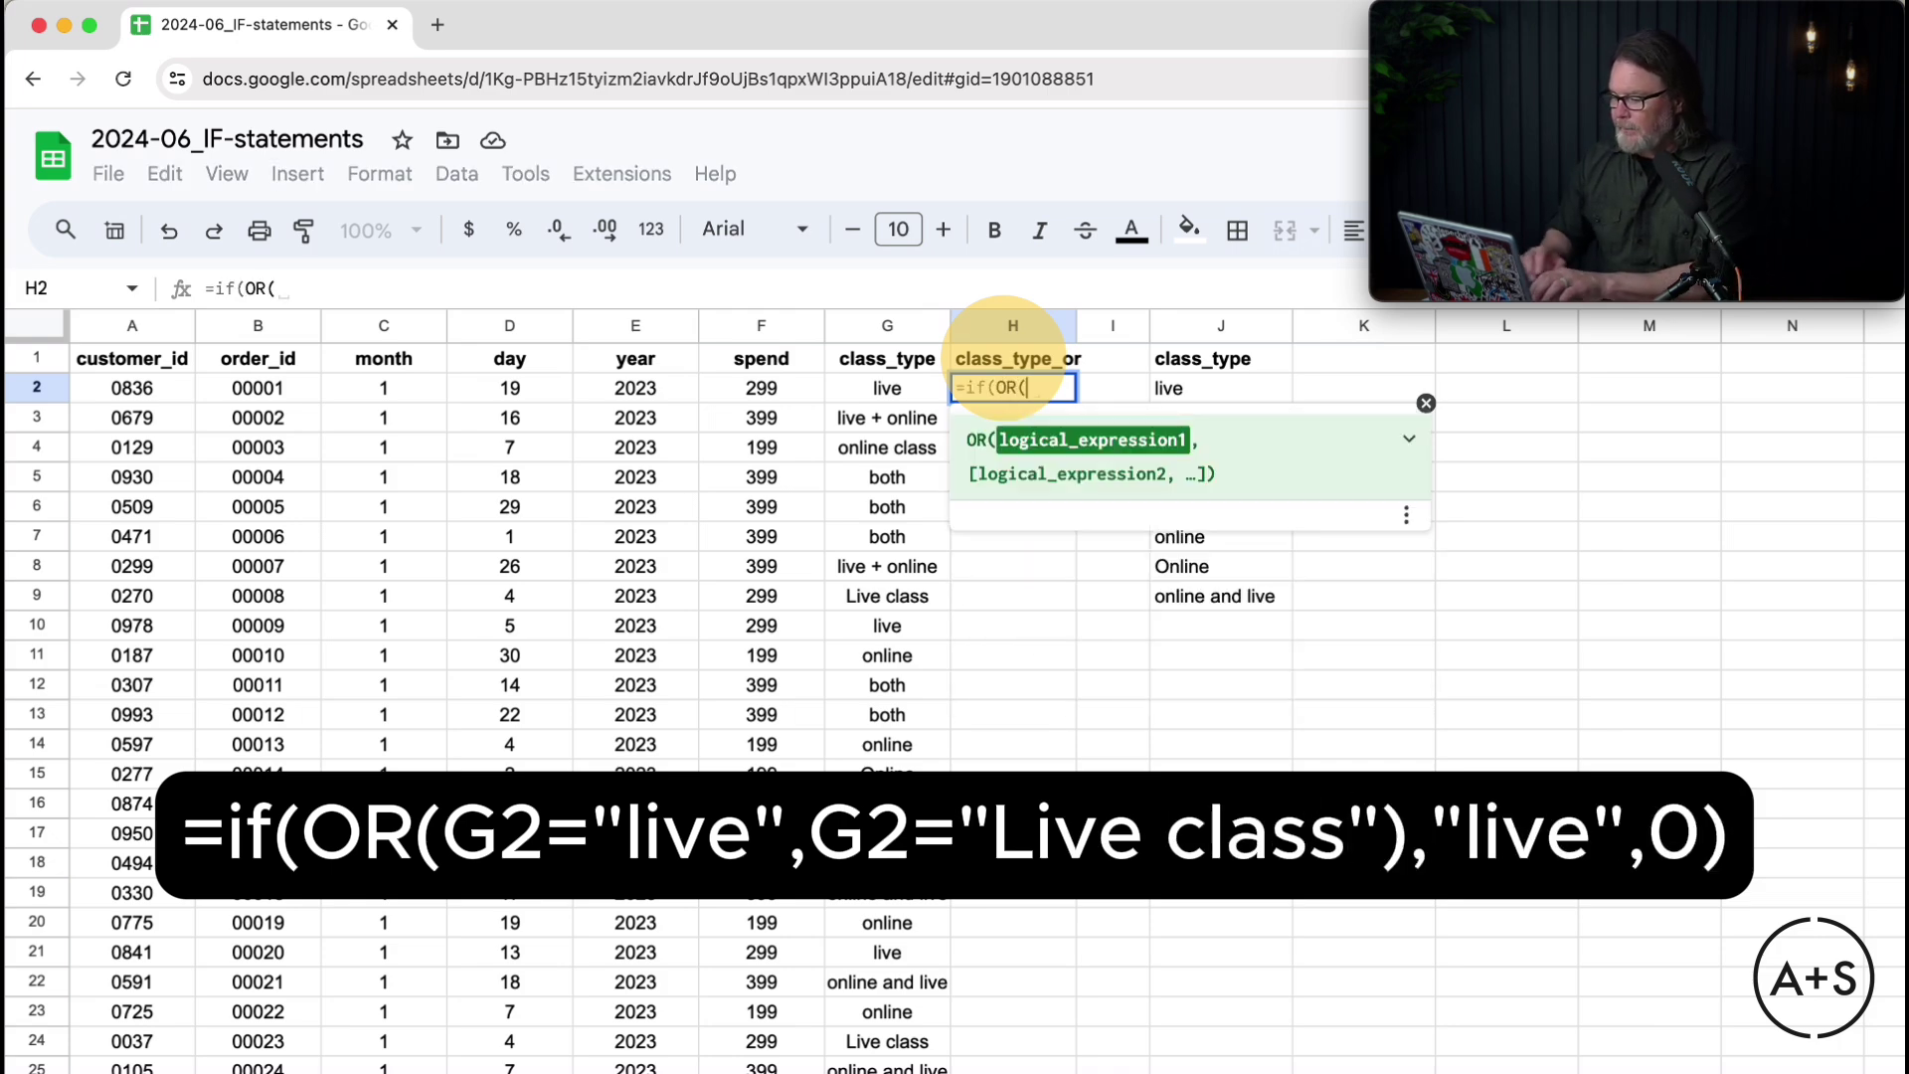
pyautogui.click(916, 386)
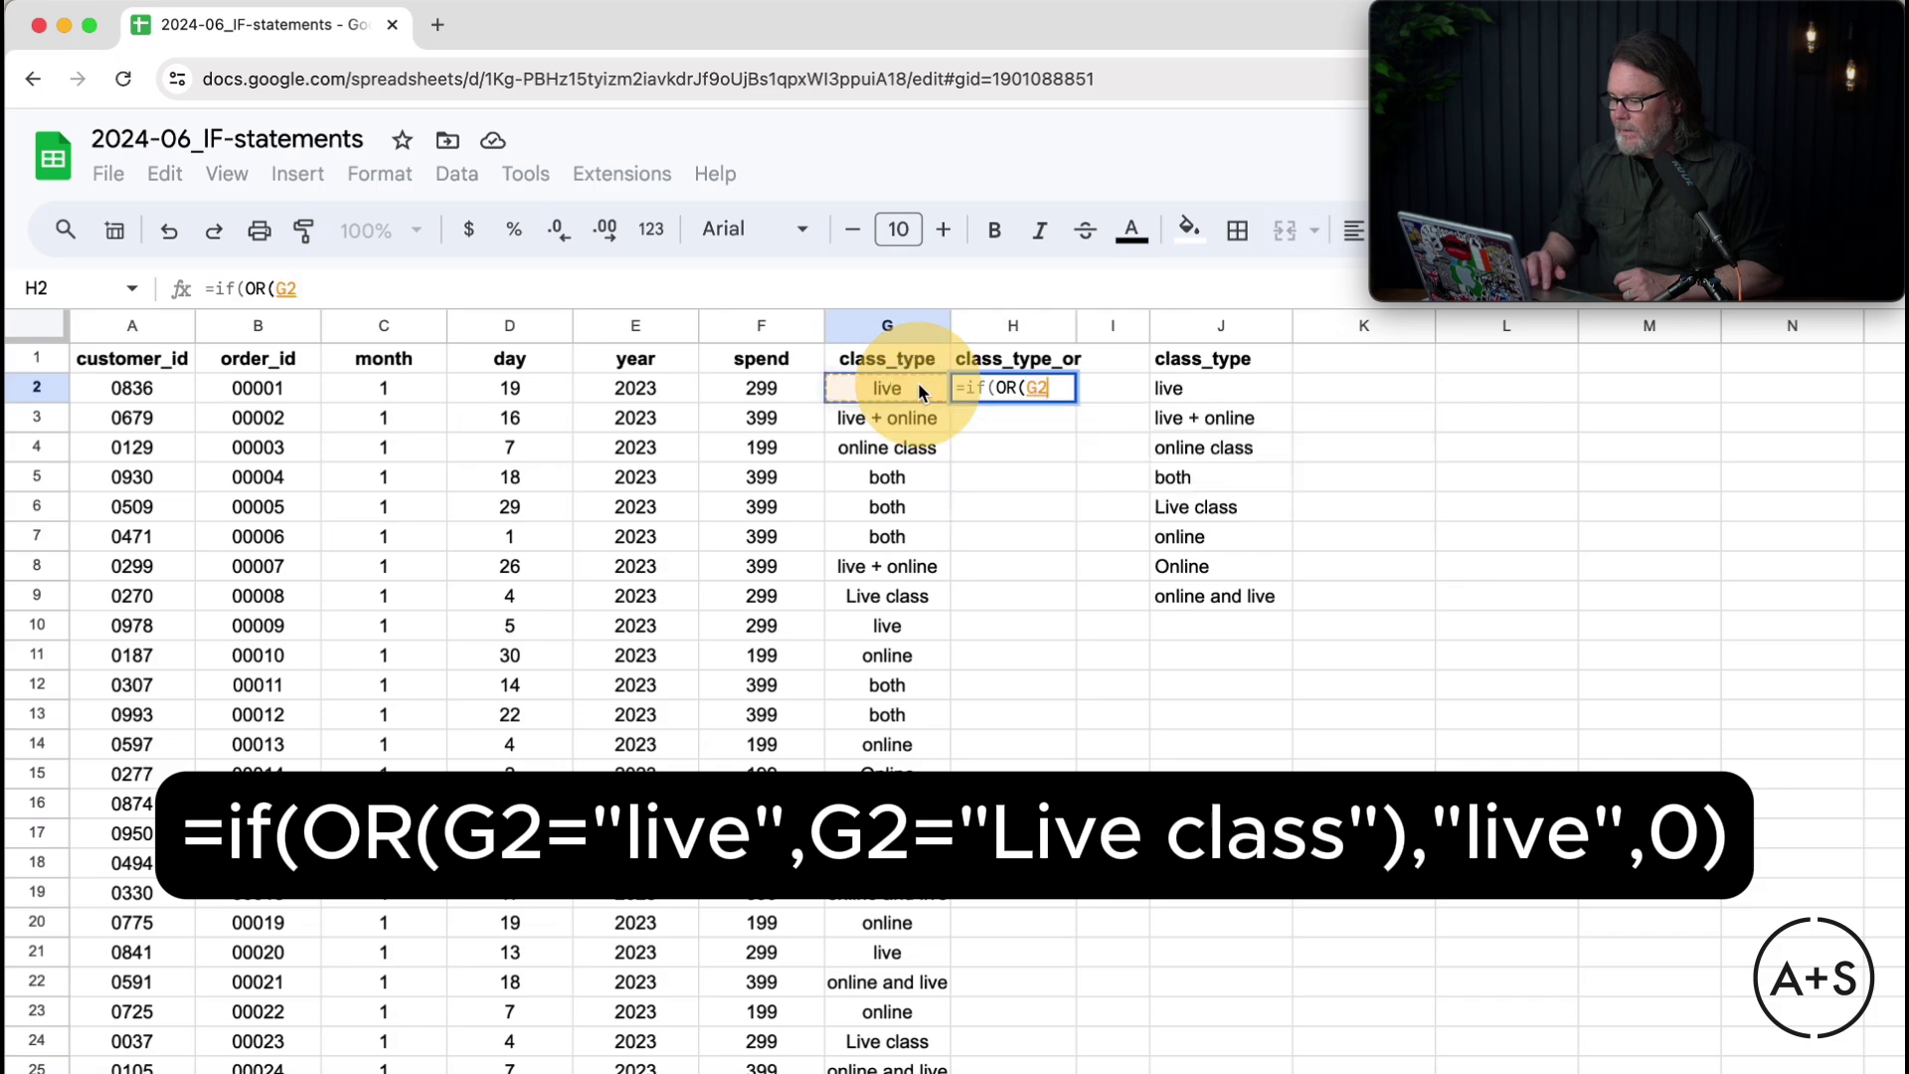
pyautogui.write('=')
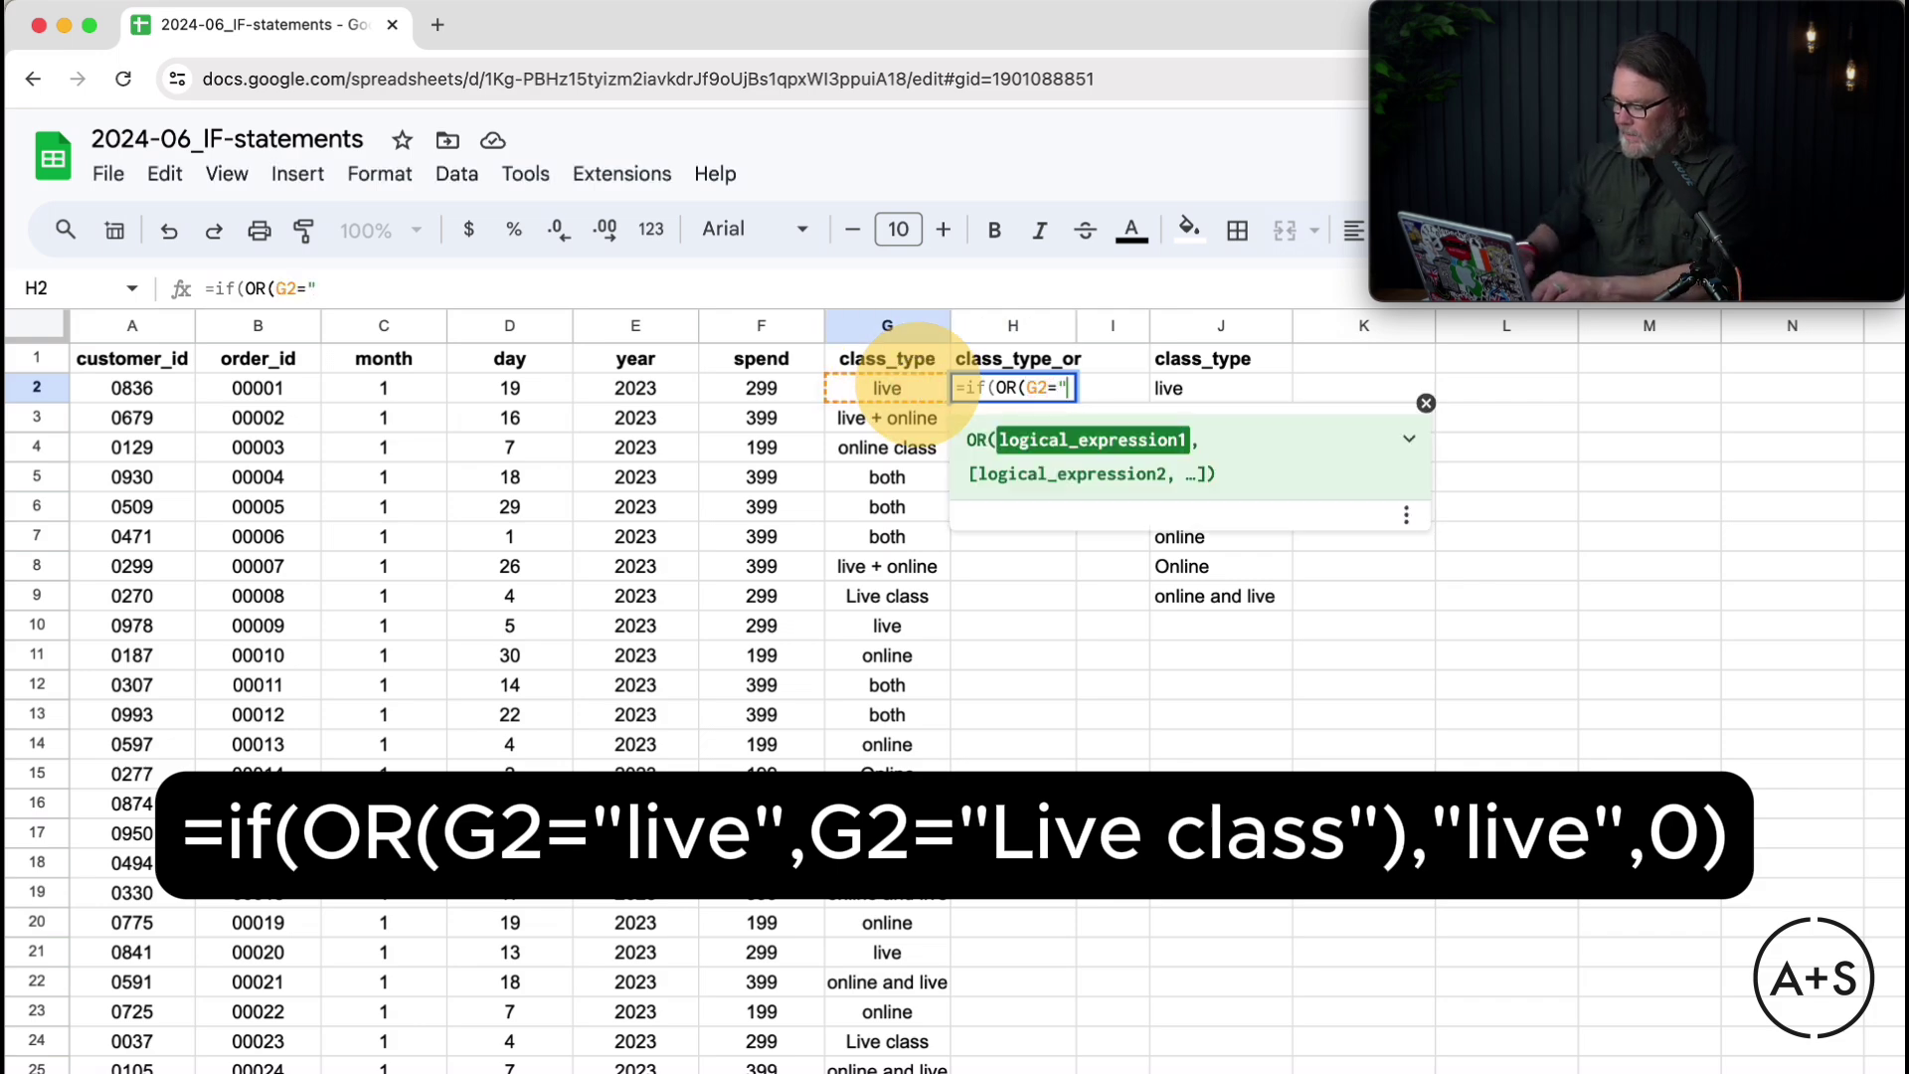
pyautogui.write('"live",')
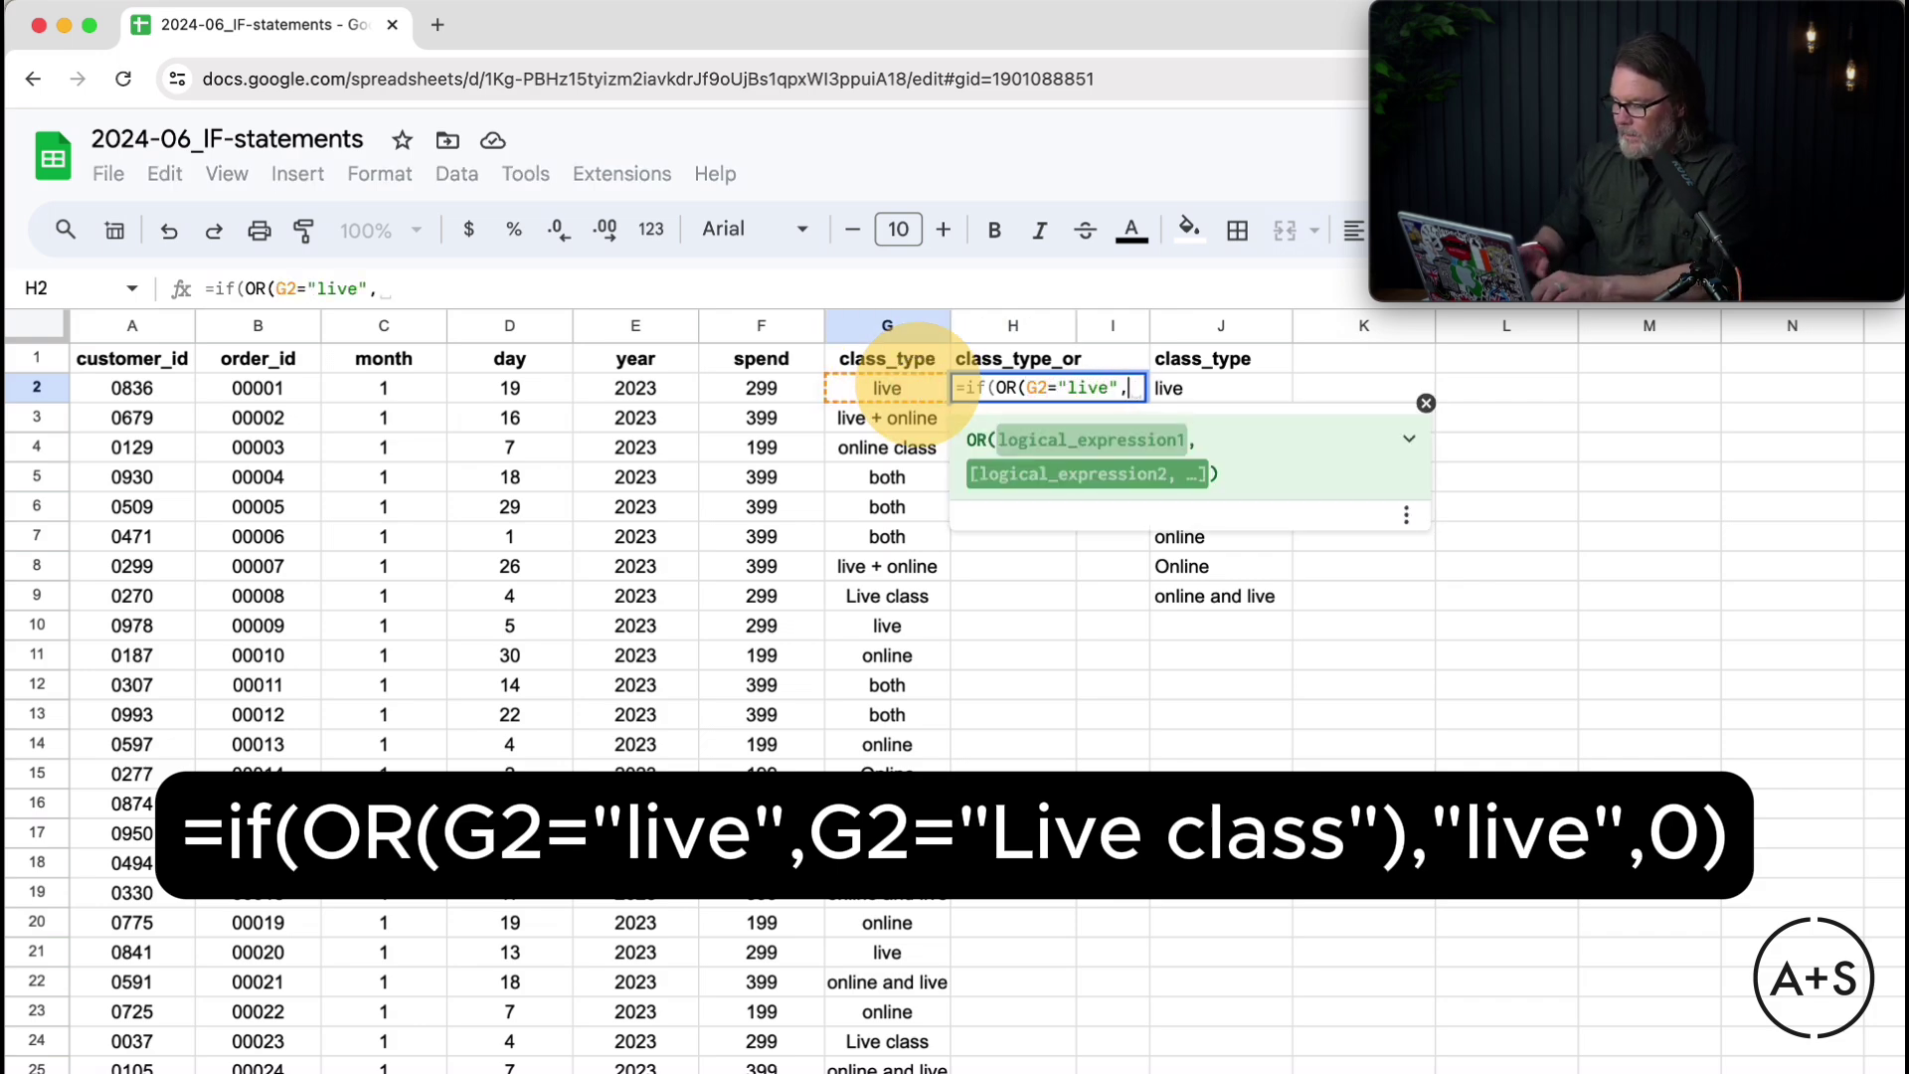
pyautogui.click(915, 386)
pyautogui.write('="')
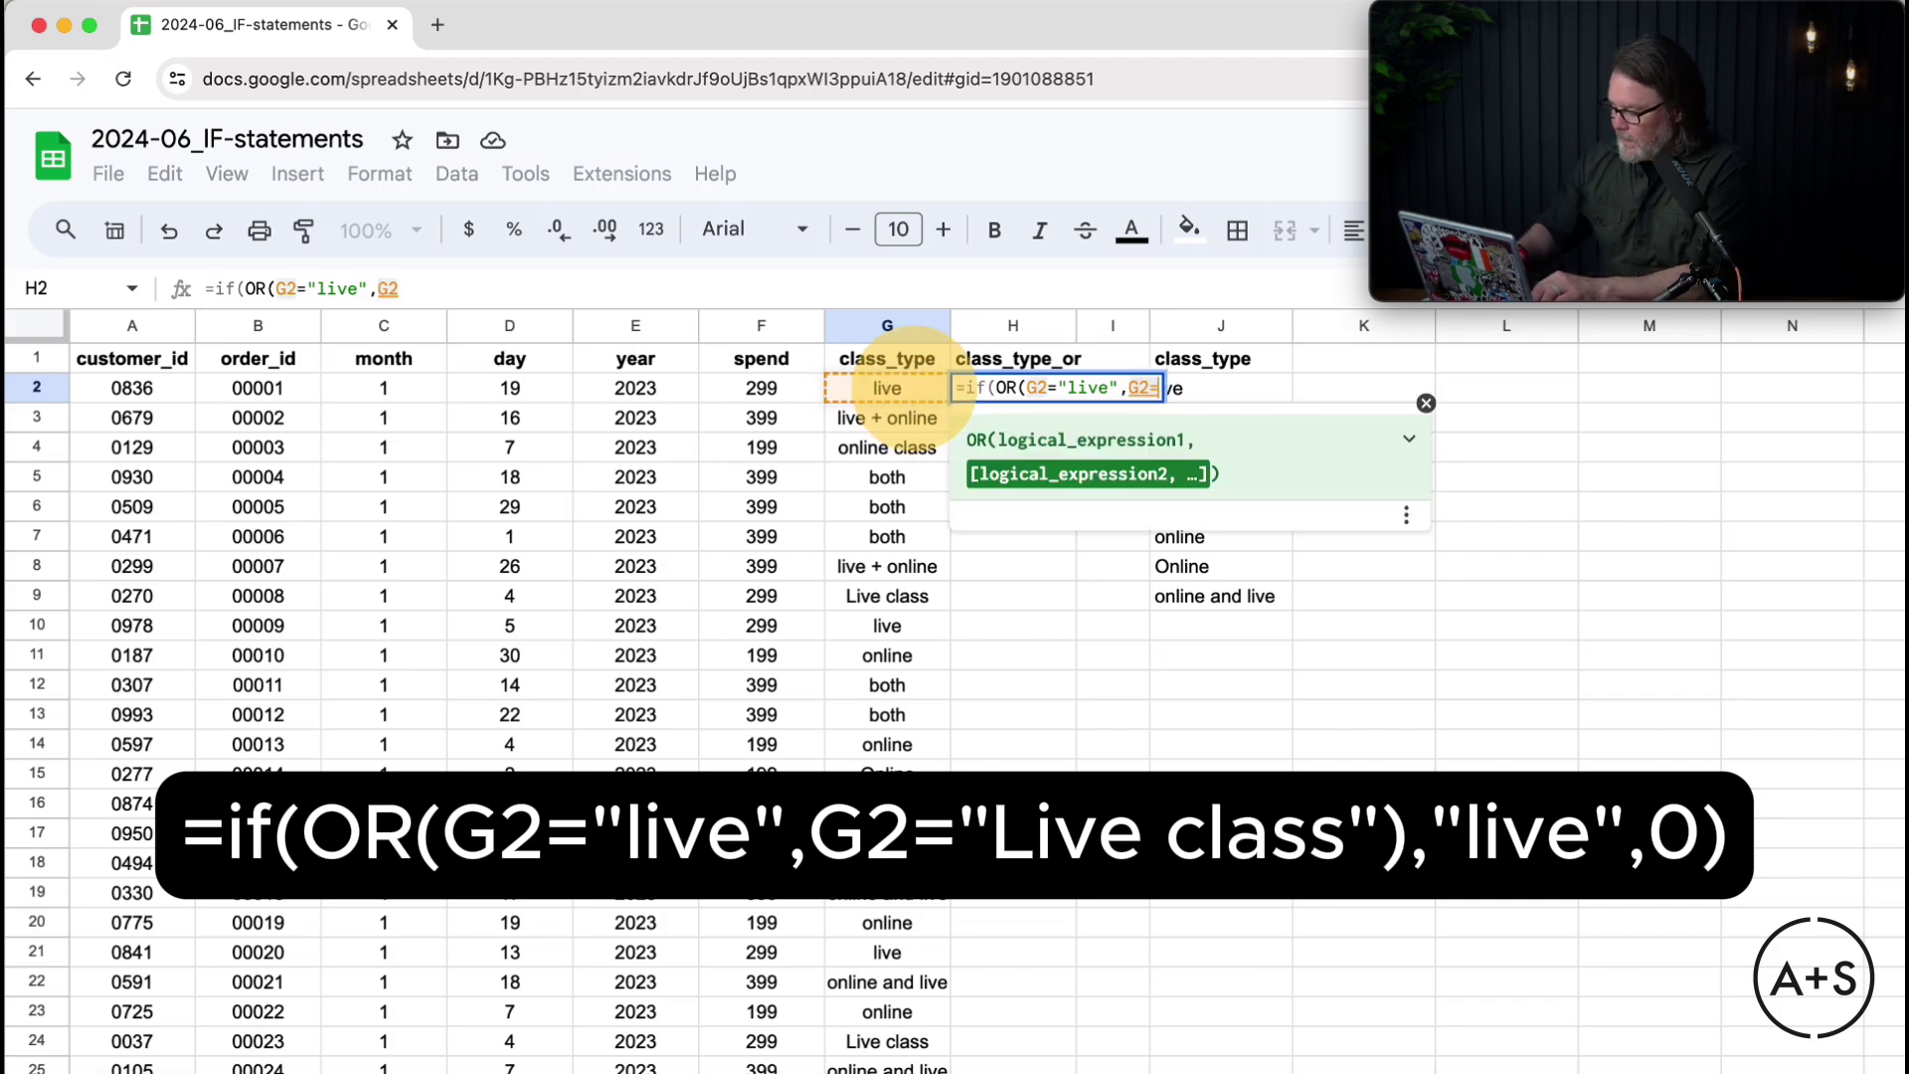
pyautogui.write('Li')
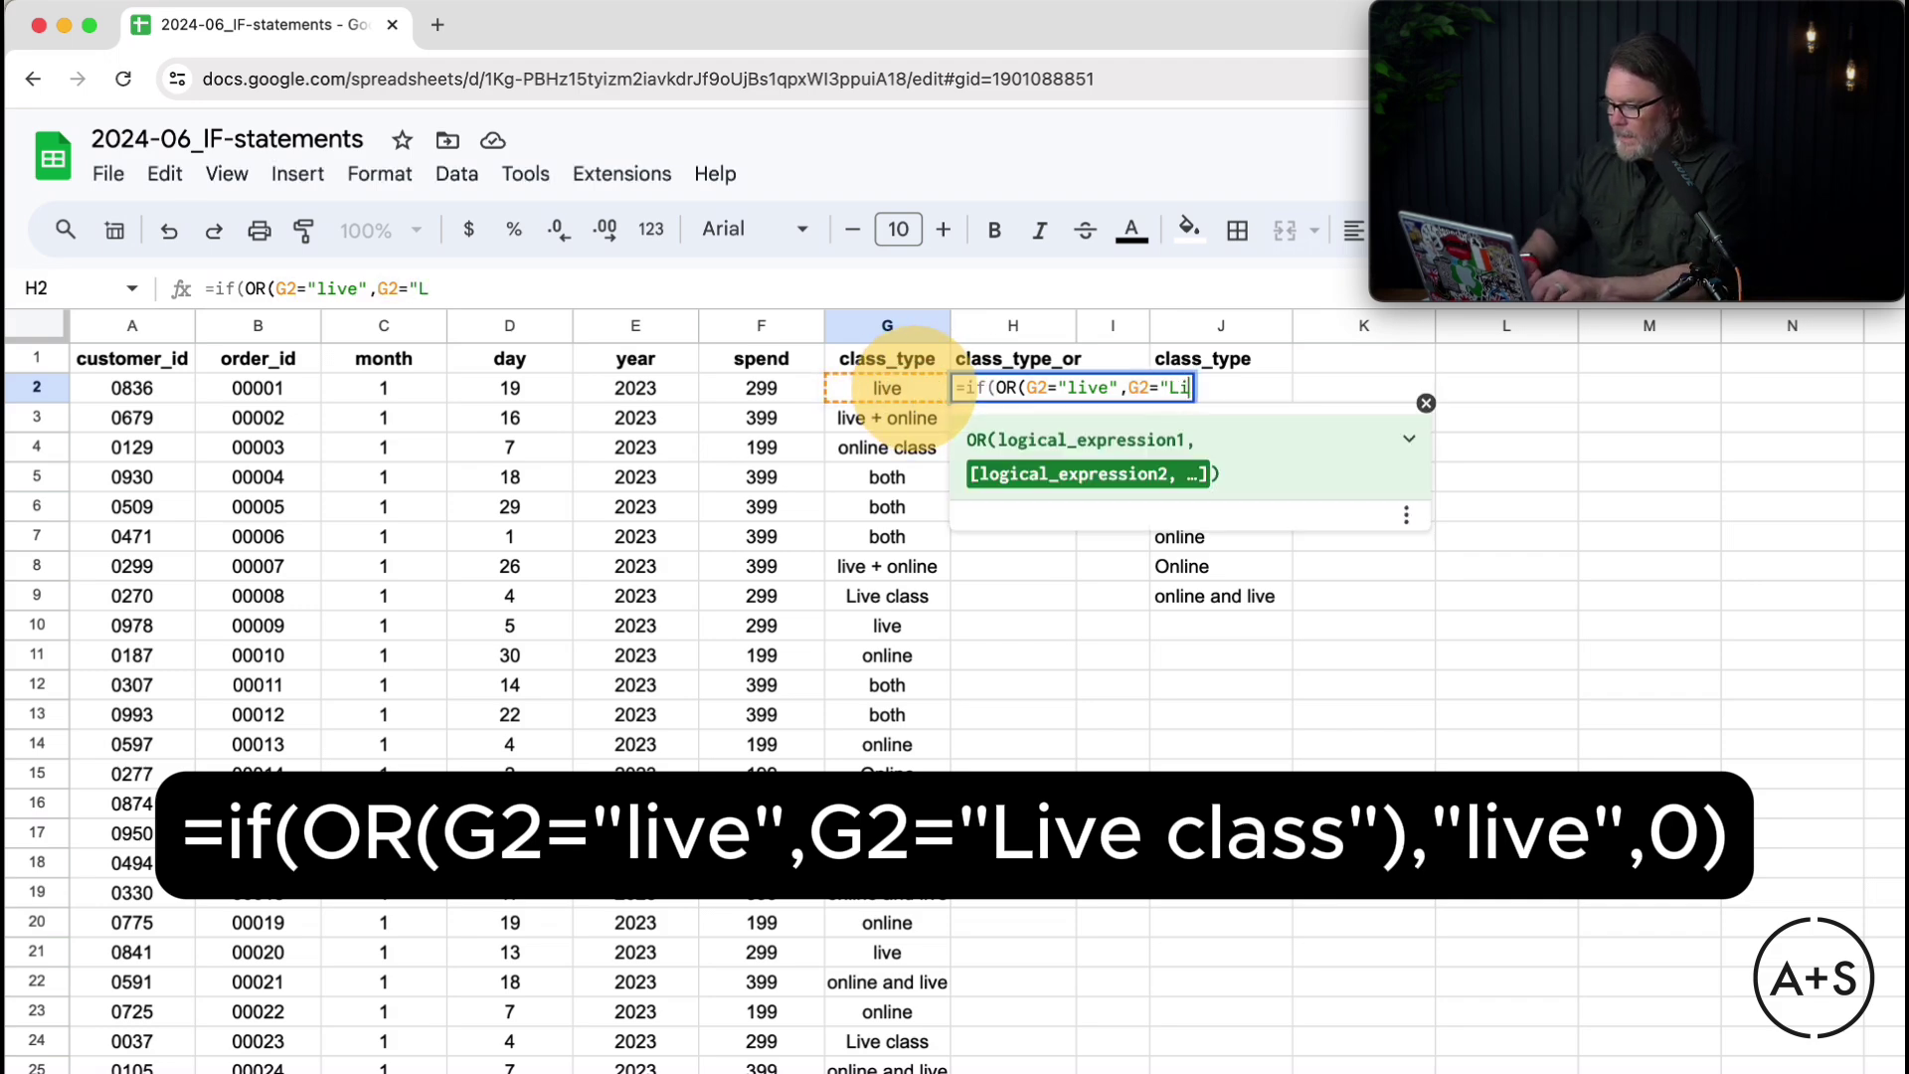
pyautogui.write('ve class"')
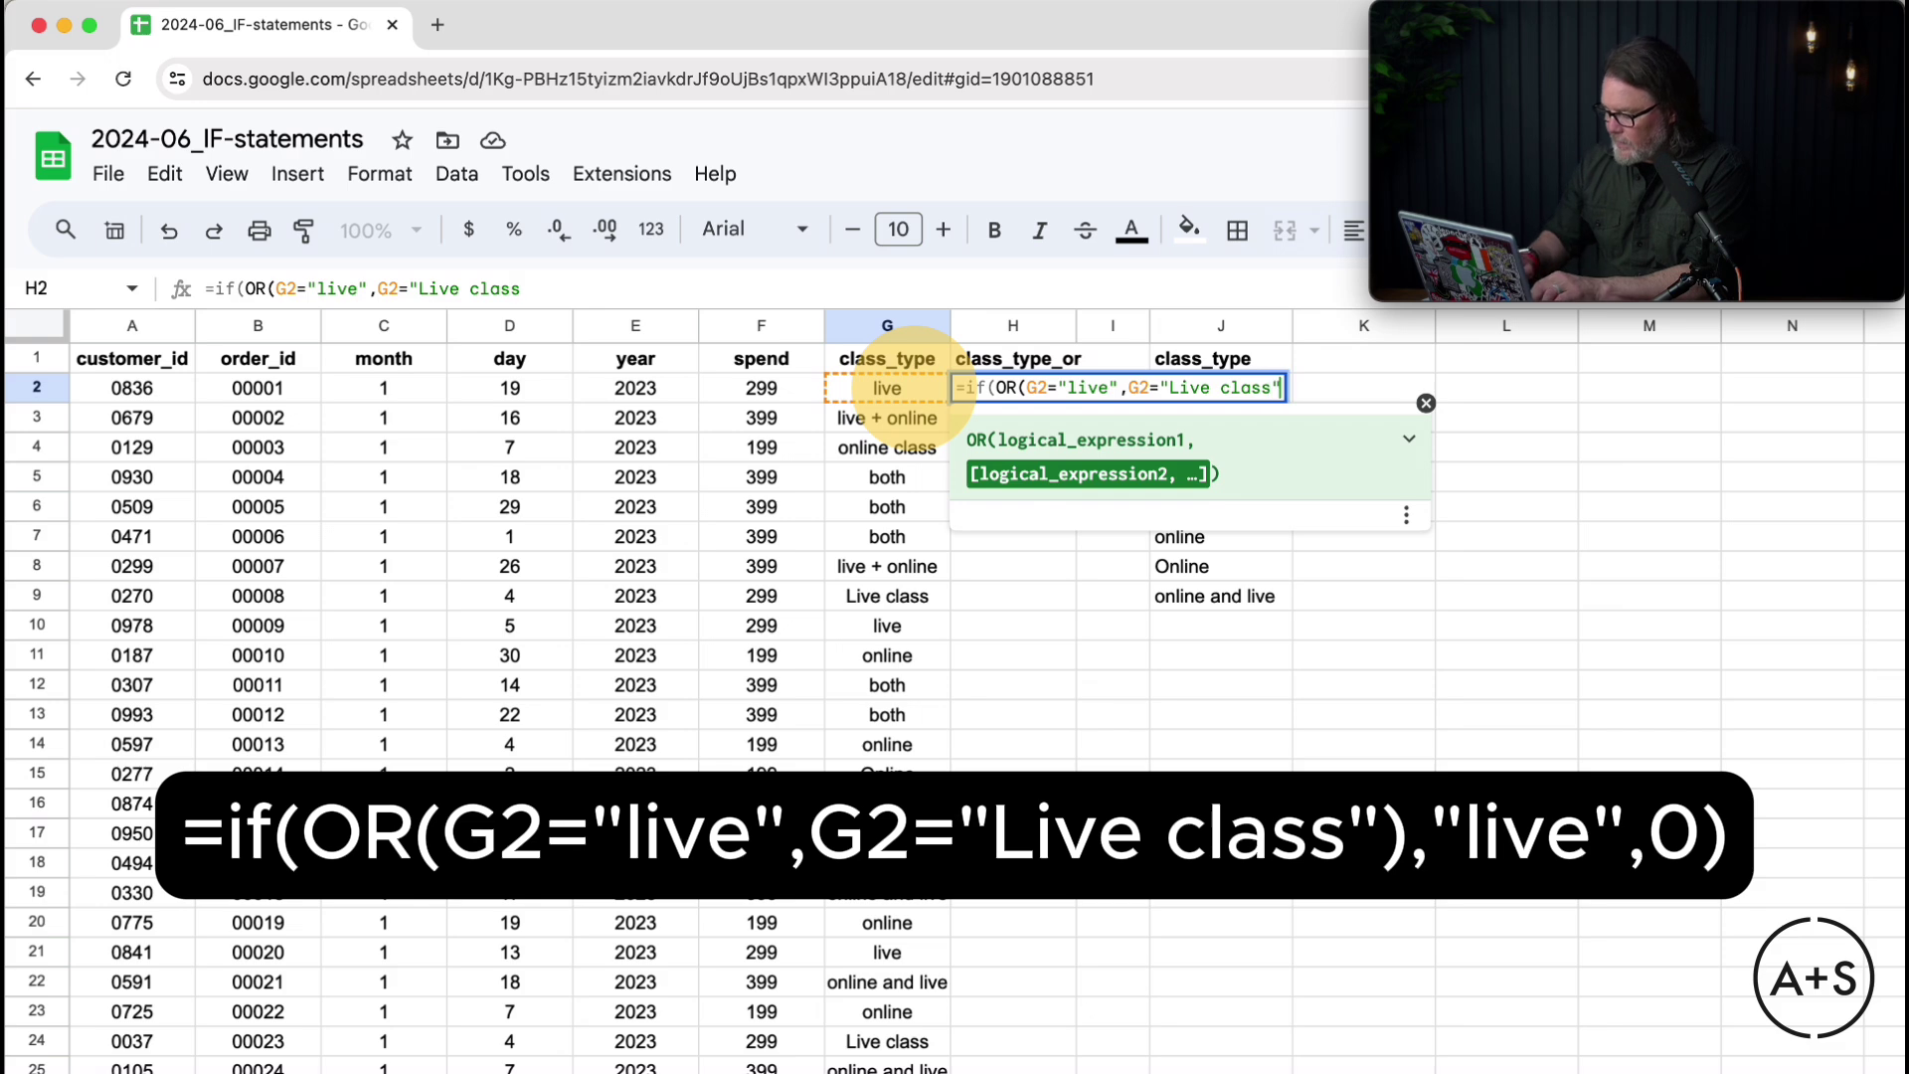
pyautogui.write(')')
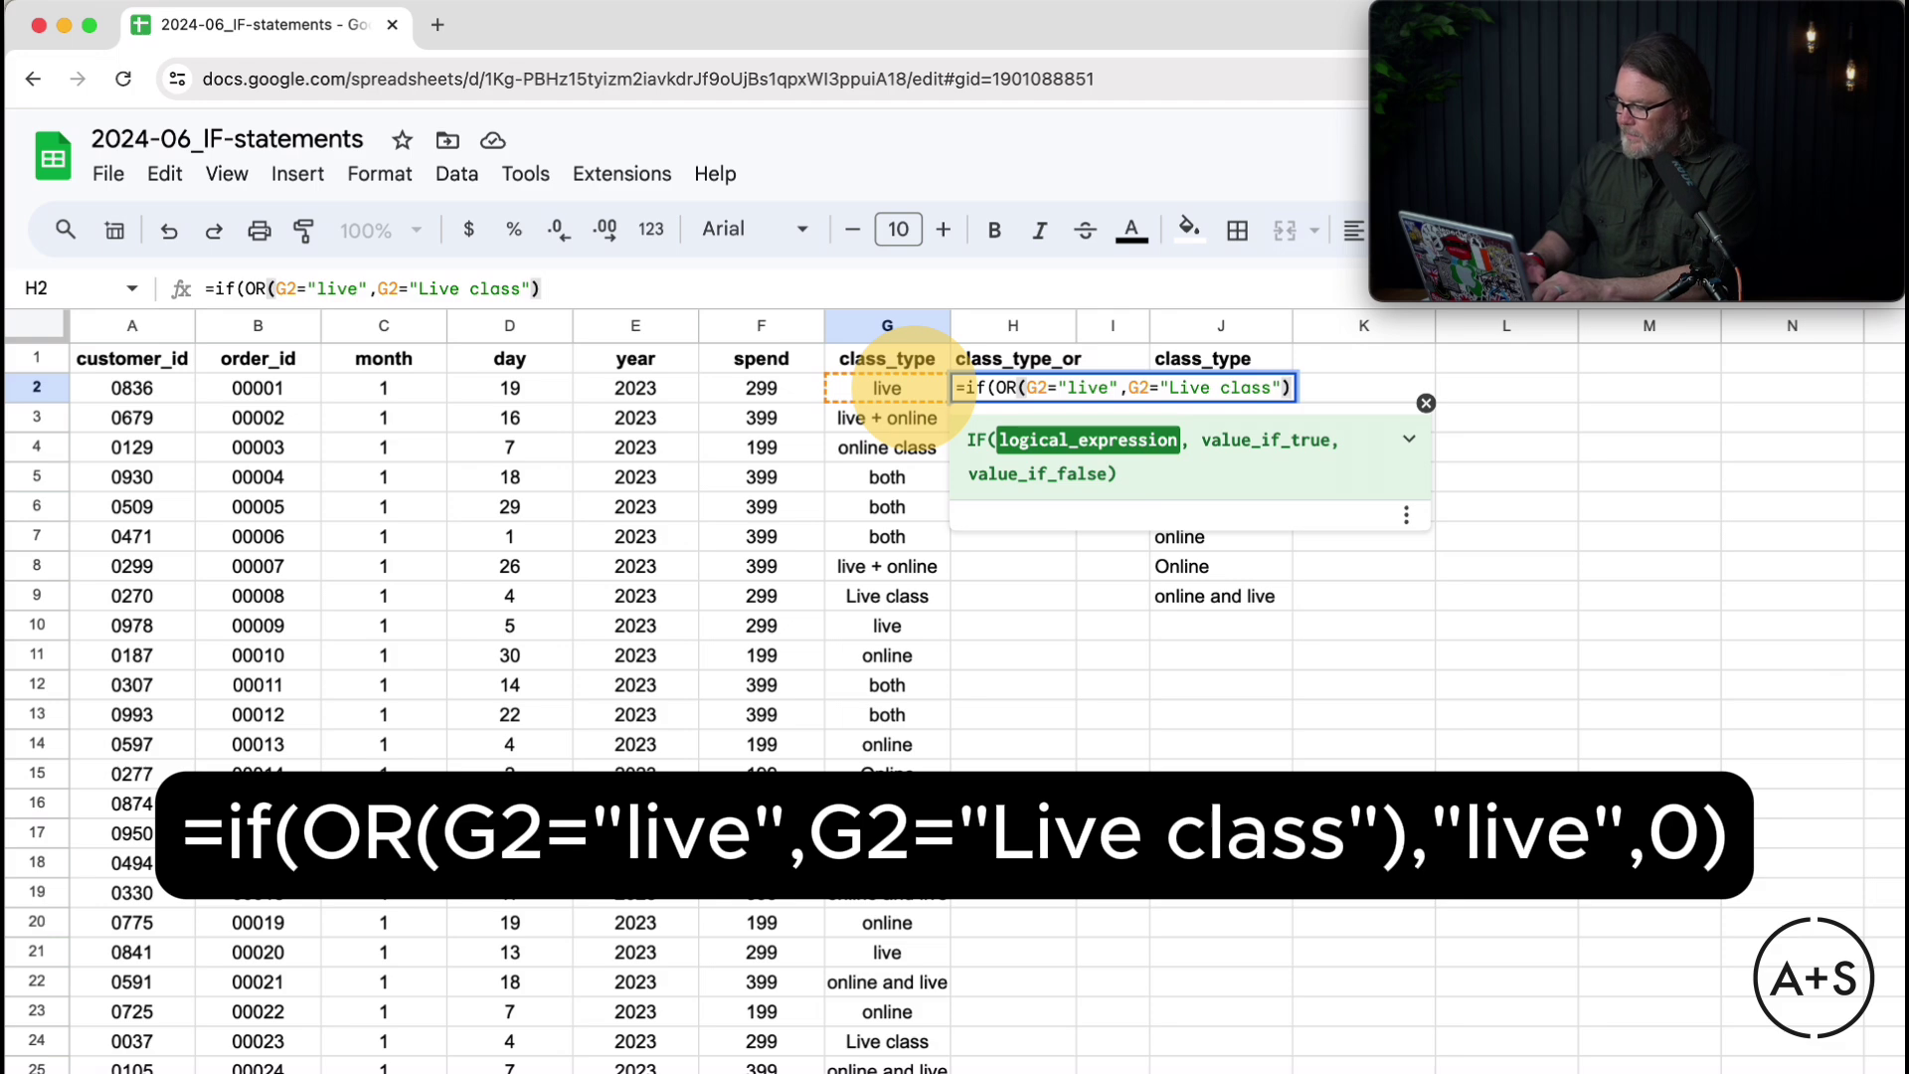
# Step: Complete the H2 formula with "live" as the true value and 0 as the false value, and fill it down column H
pyautogui.write(',')
pyautogui.write('"live"')
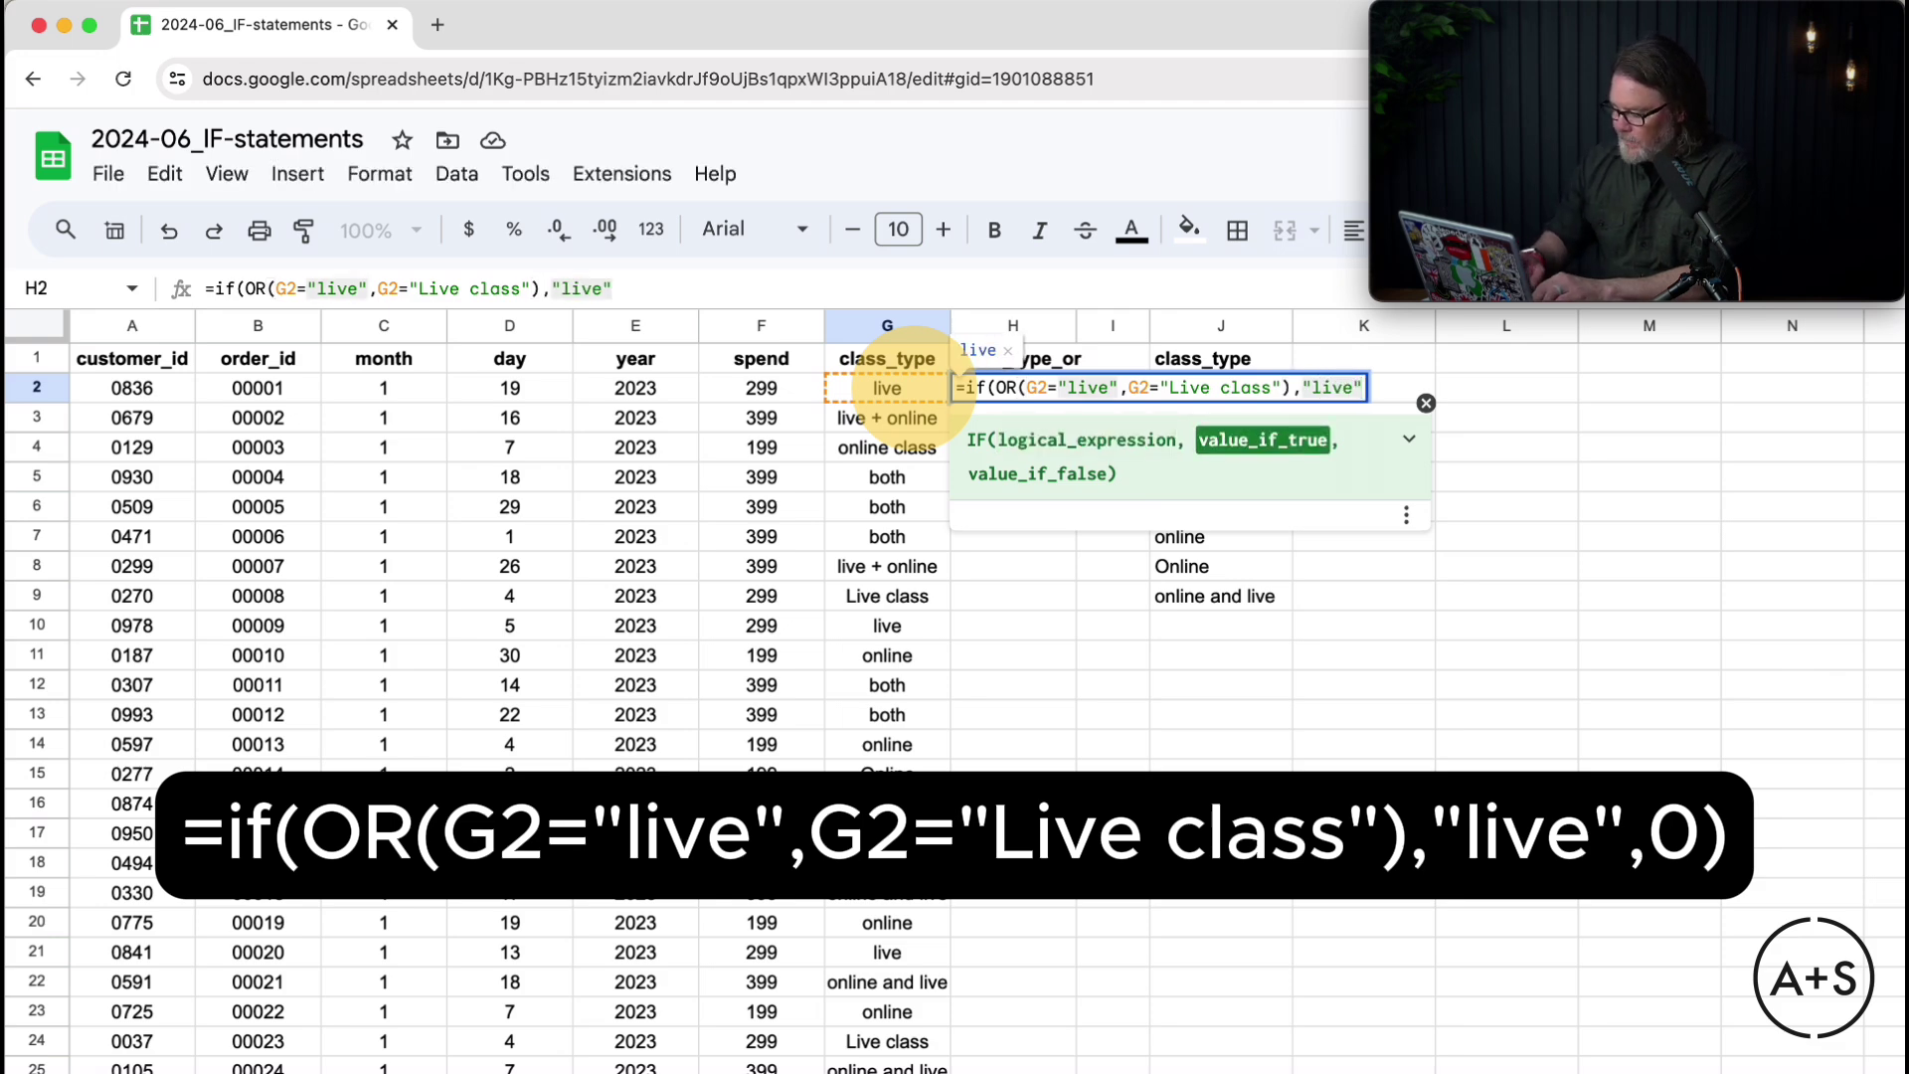
pyautogui.write(',0)')
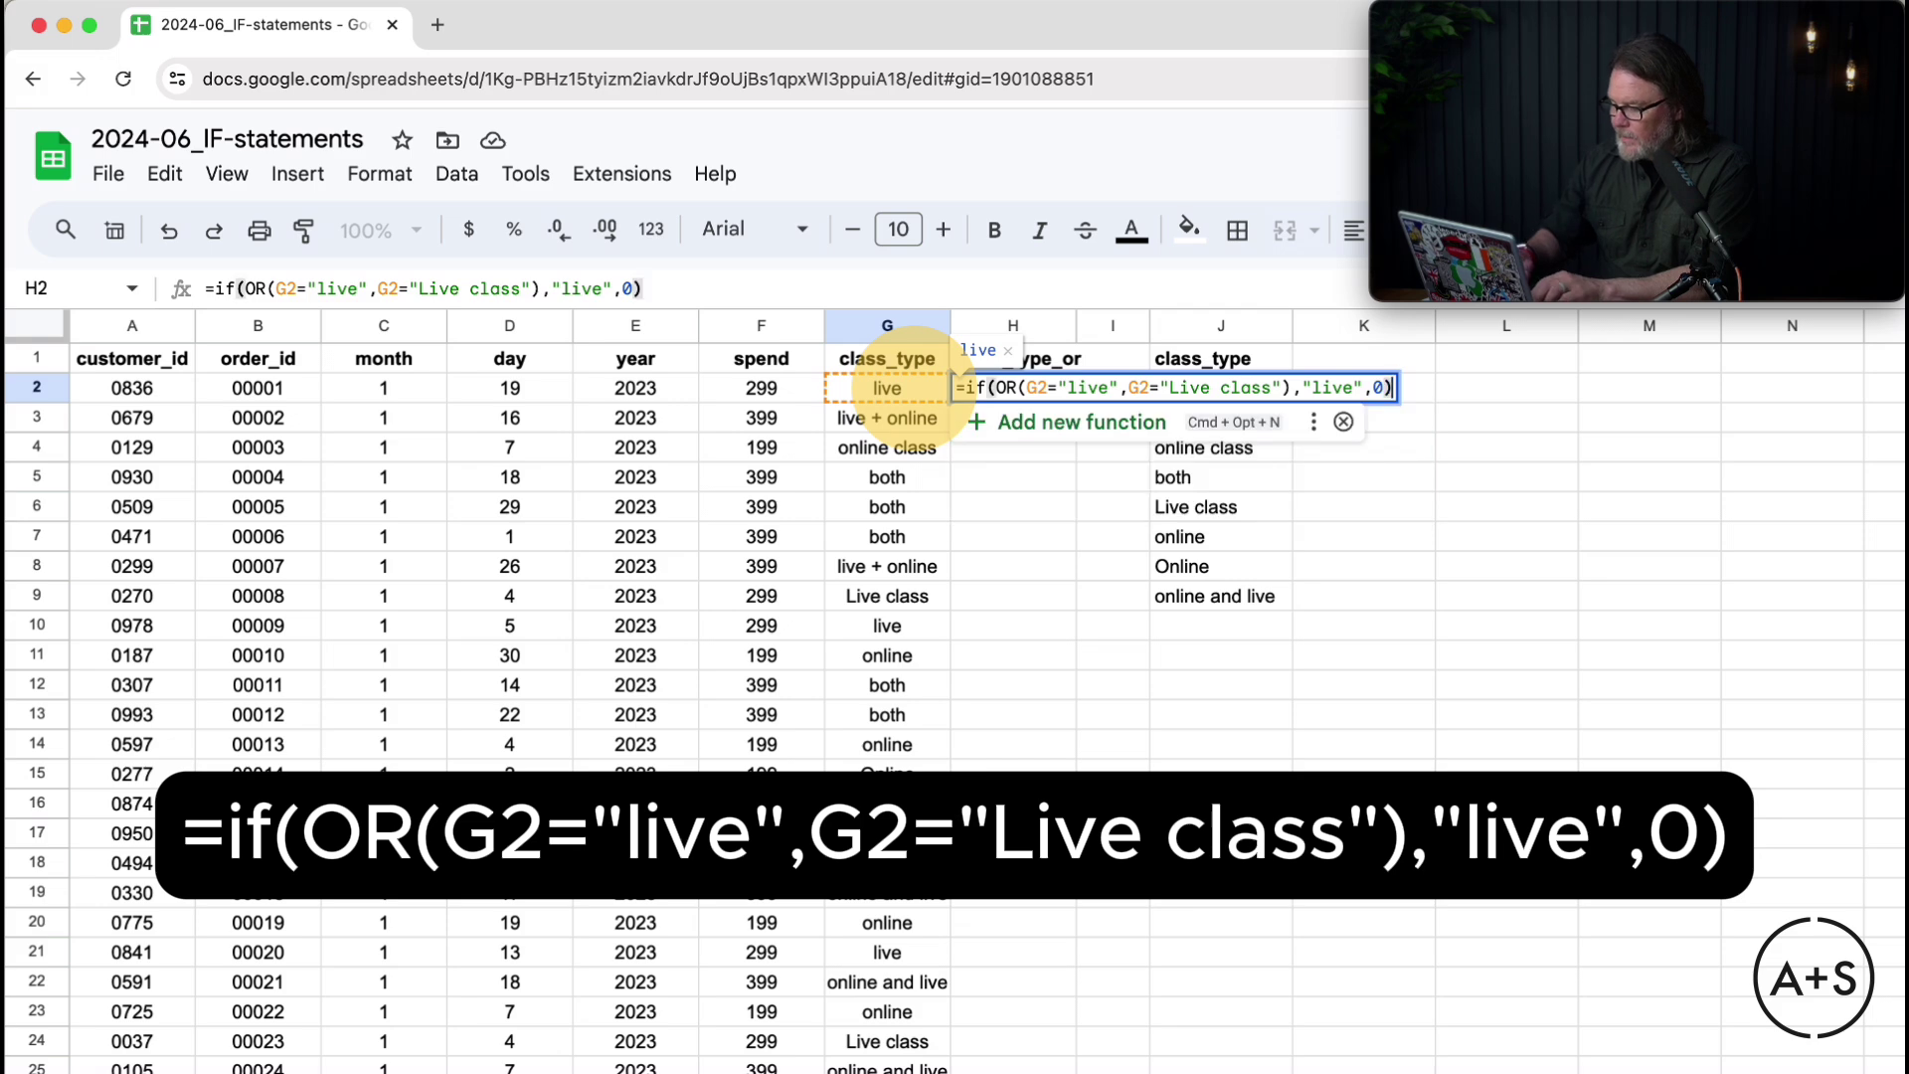
pyautogui.press('Return')
pyautogui.click(1066, 393)
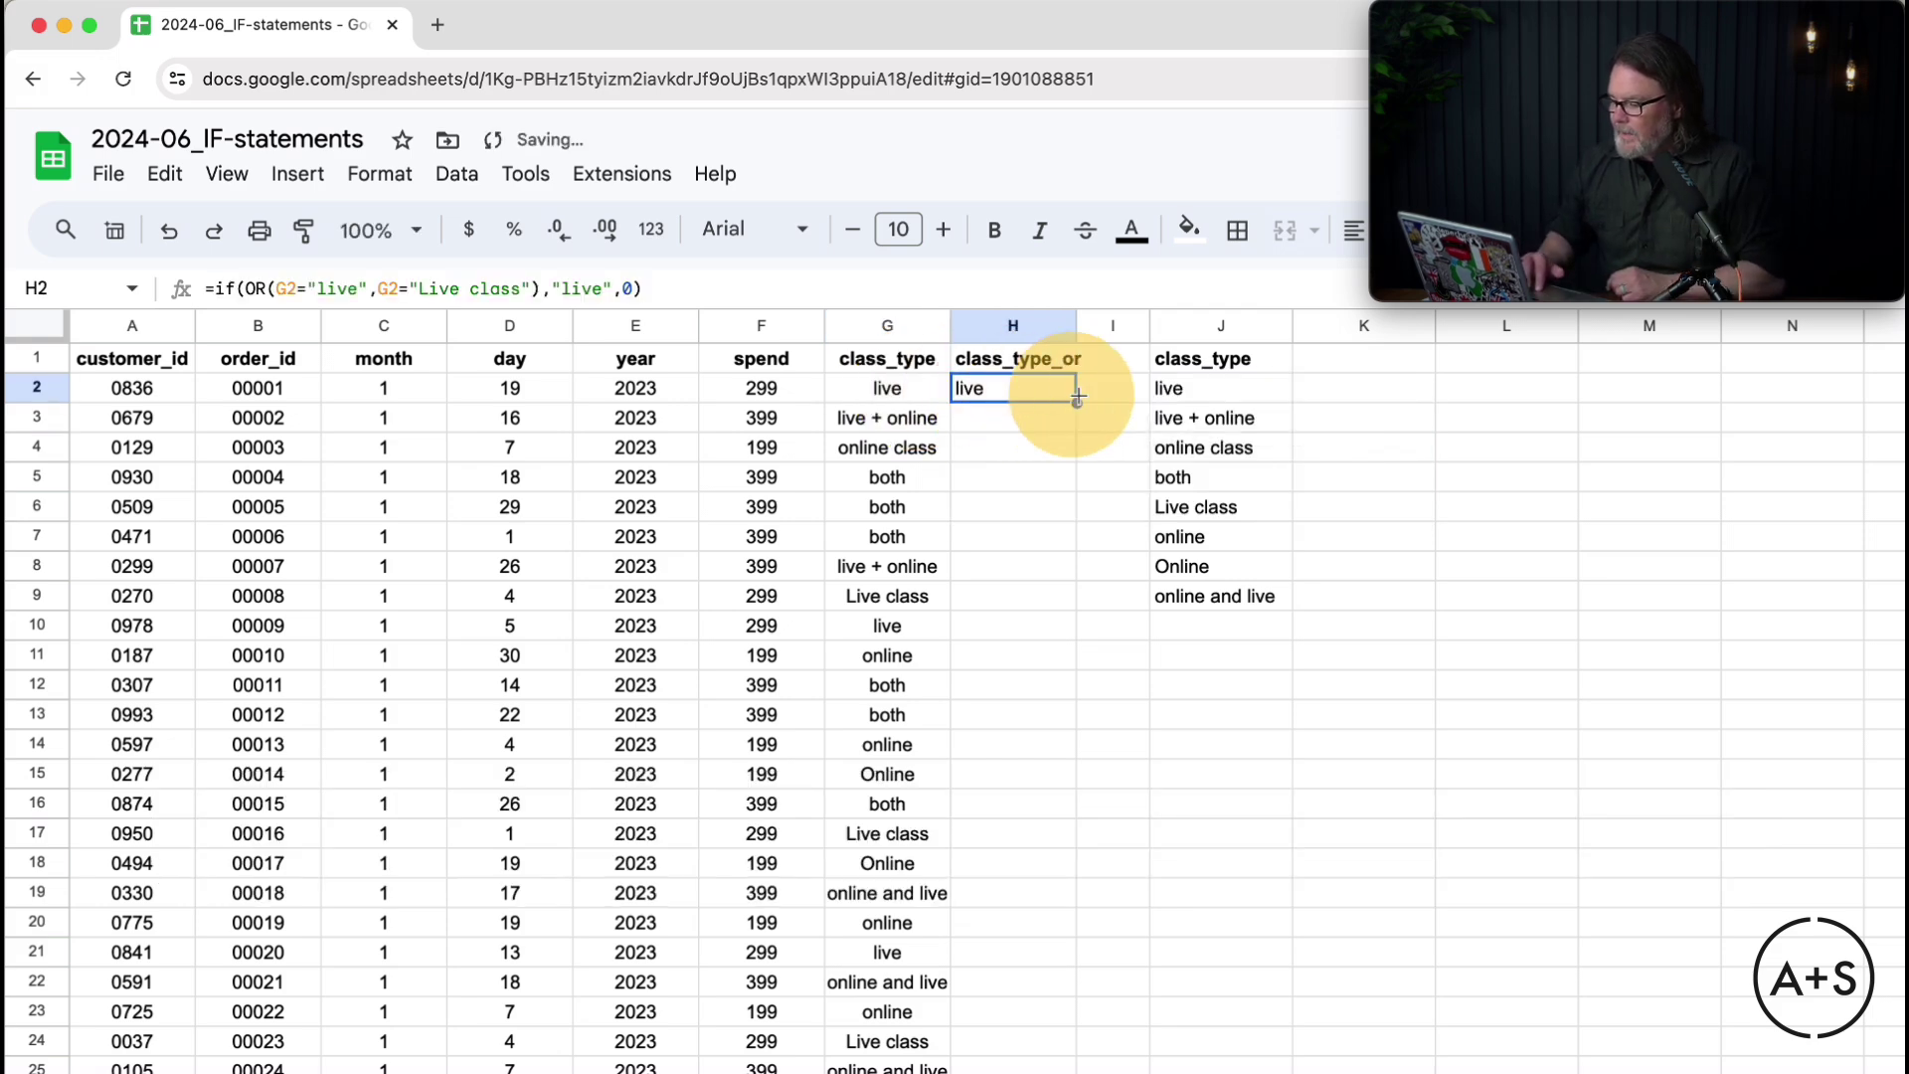
pyautogui.doubleClick(1078, 399)
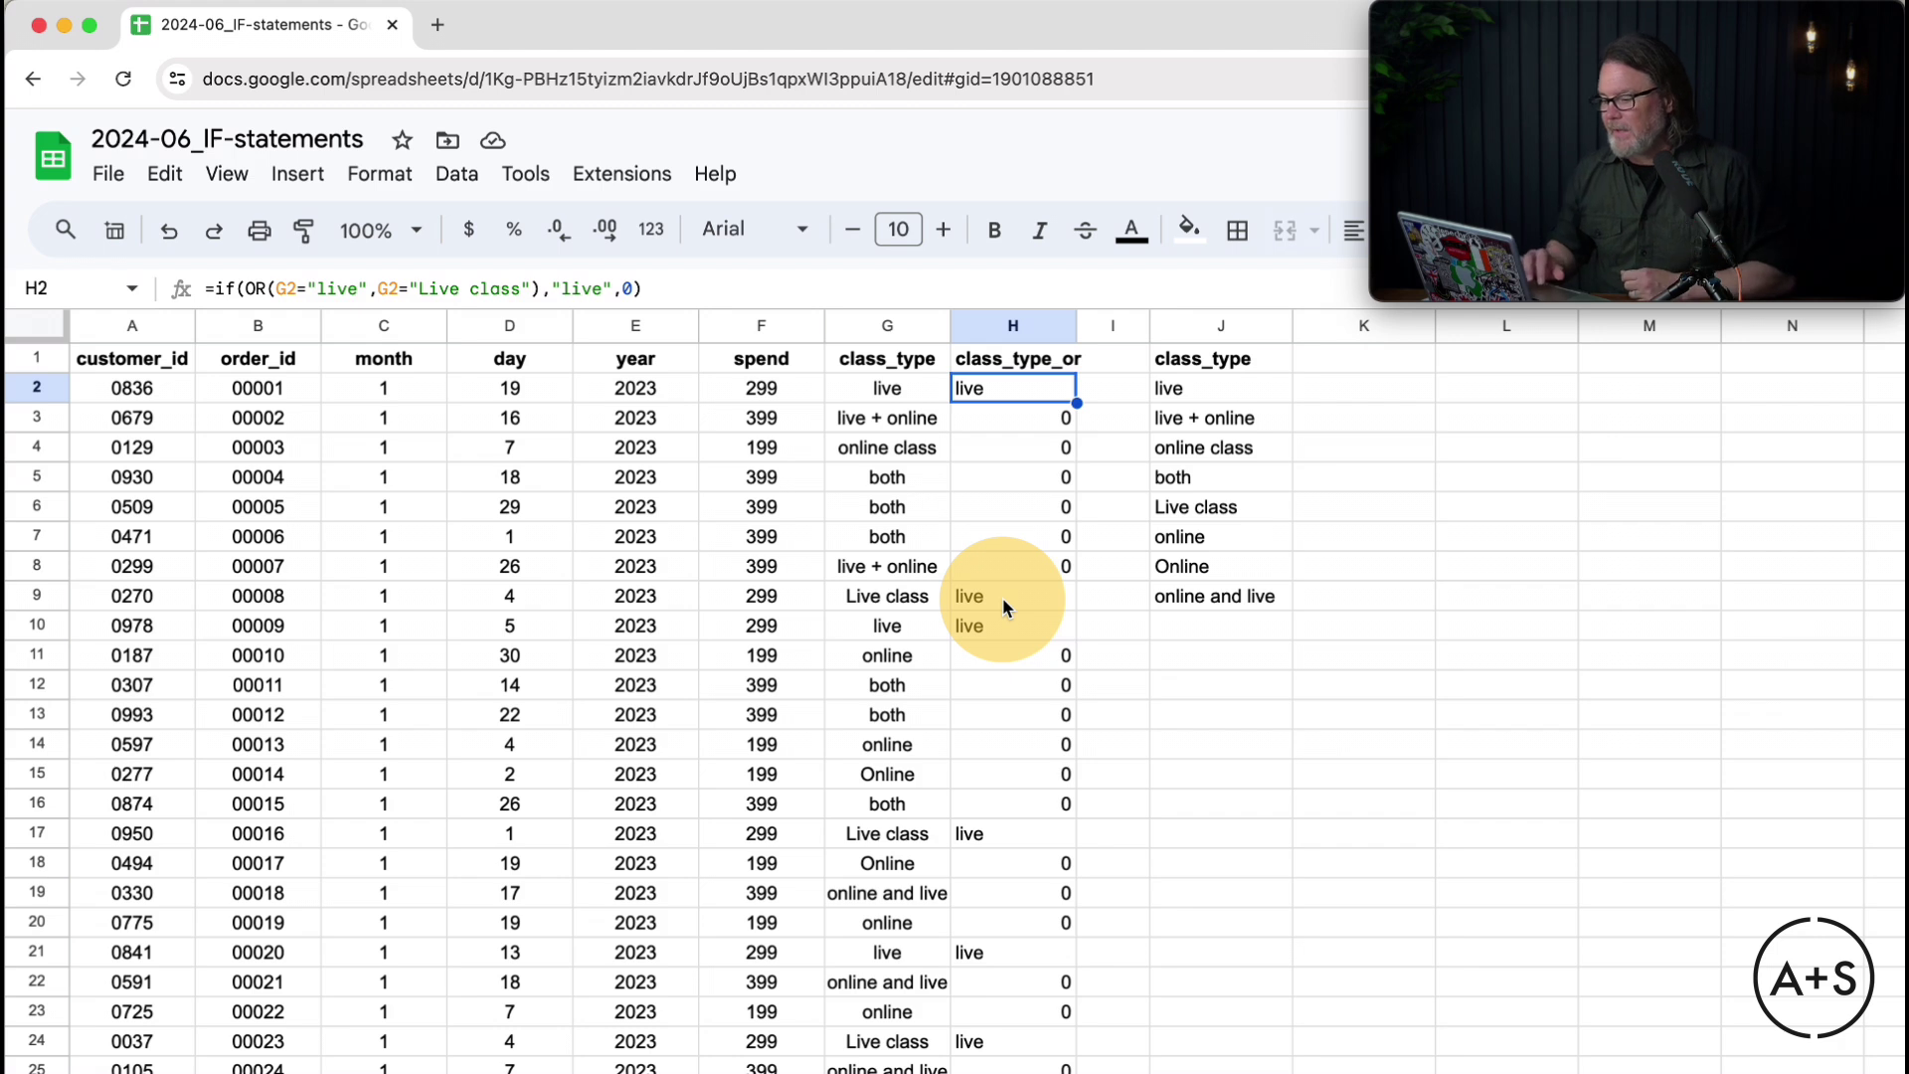
# Step: Clear the whole of column H and enter the new header class_type_nested in cell H1
pyautogui.click(1023, 325)
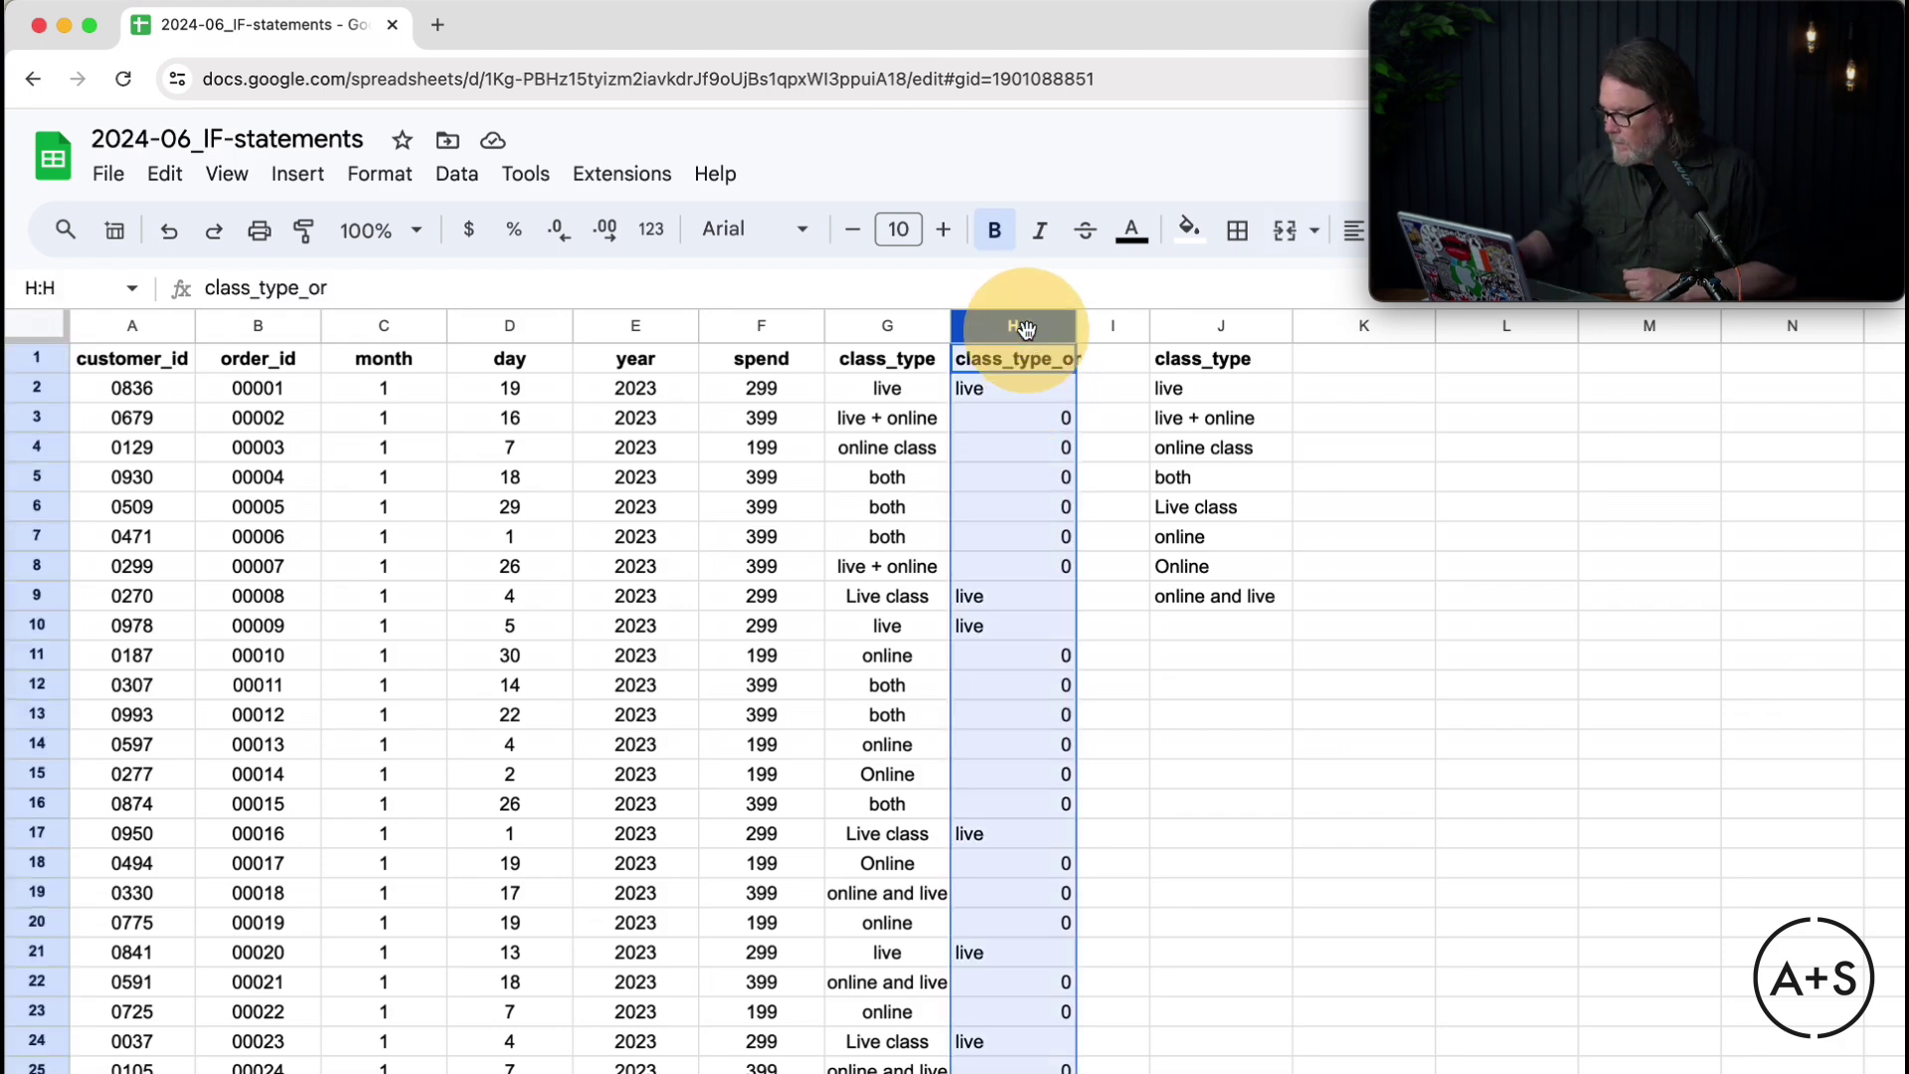
pyautogui.press('Delete')
pyautogui.click(1019, 368)
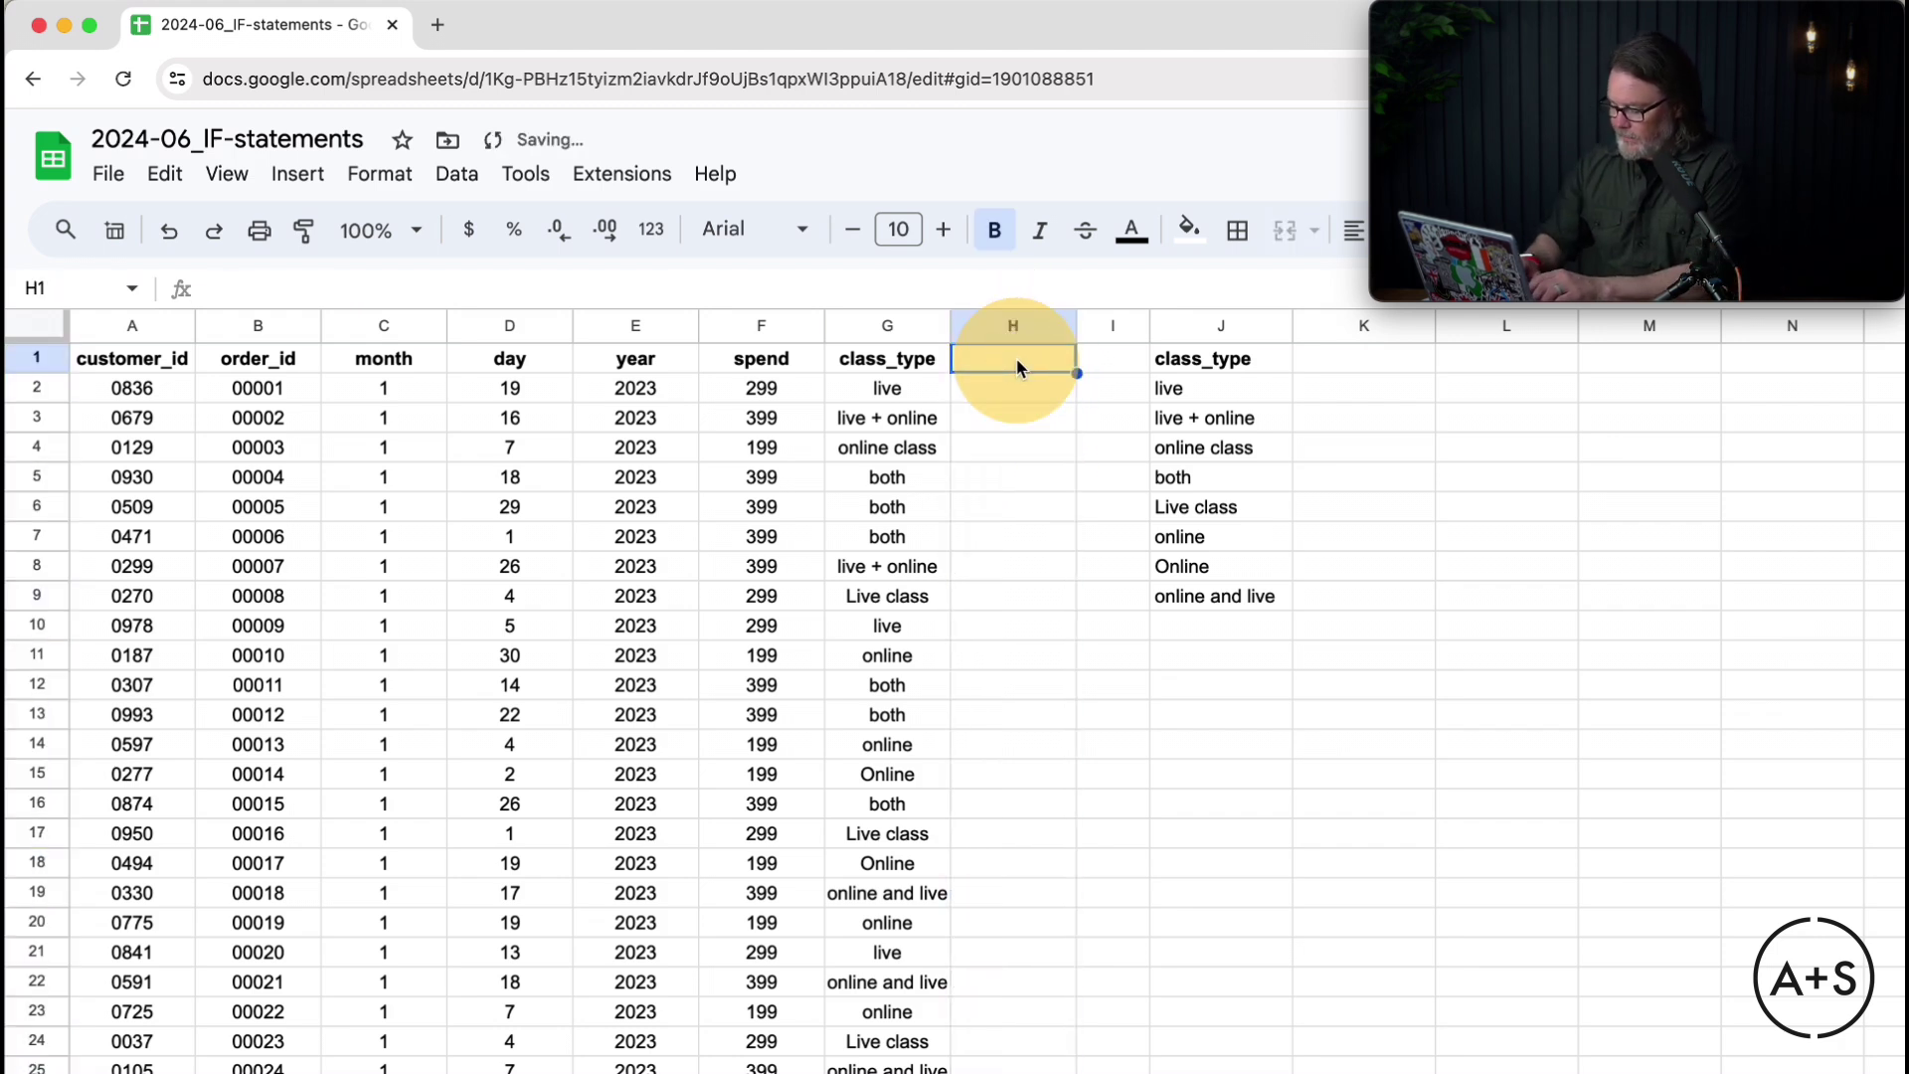
pyautogui.write('class_ty')
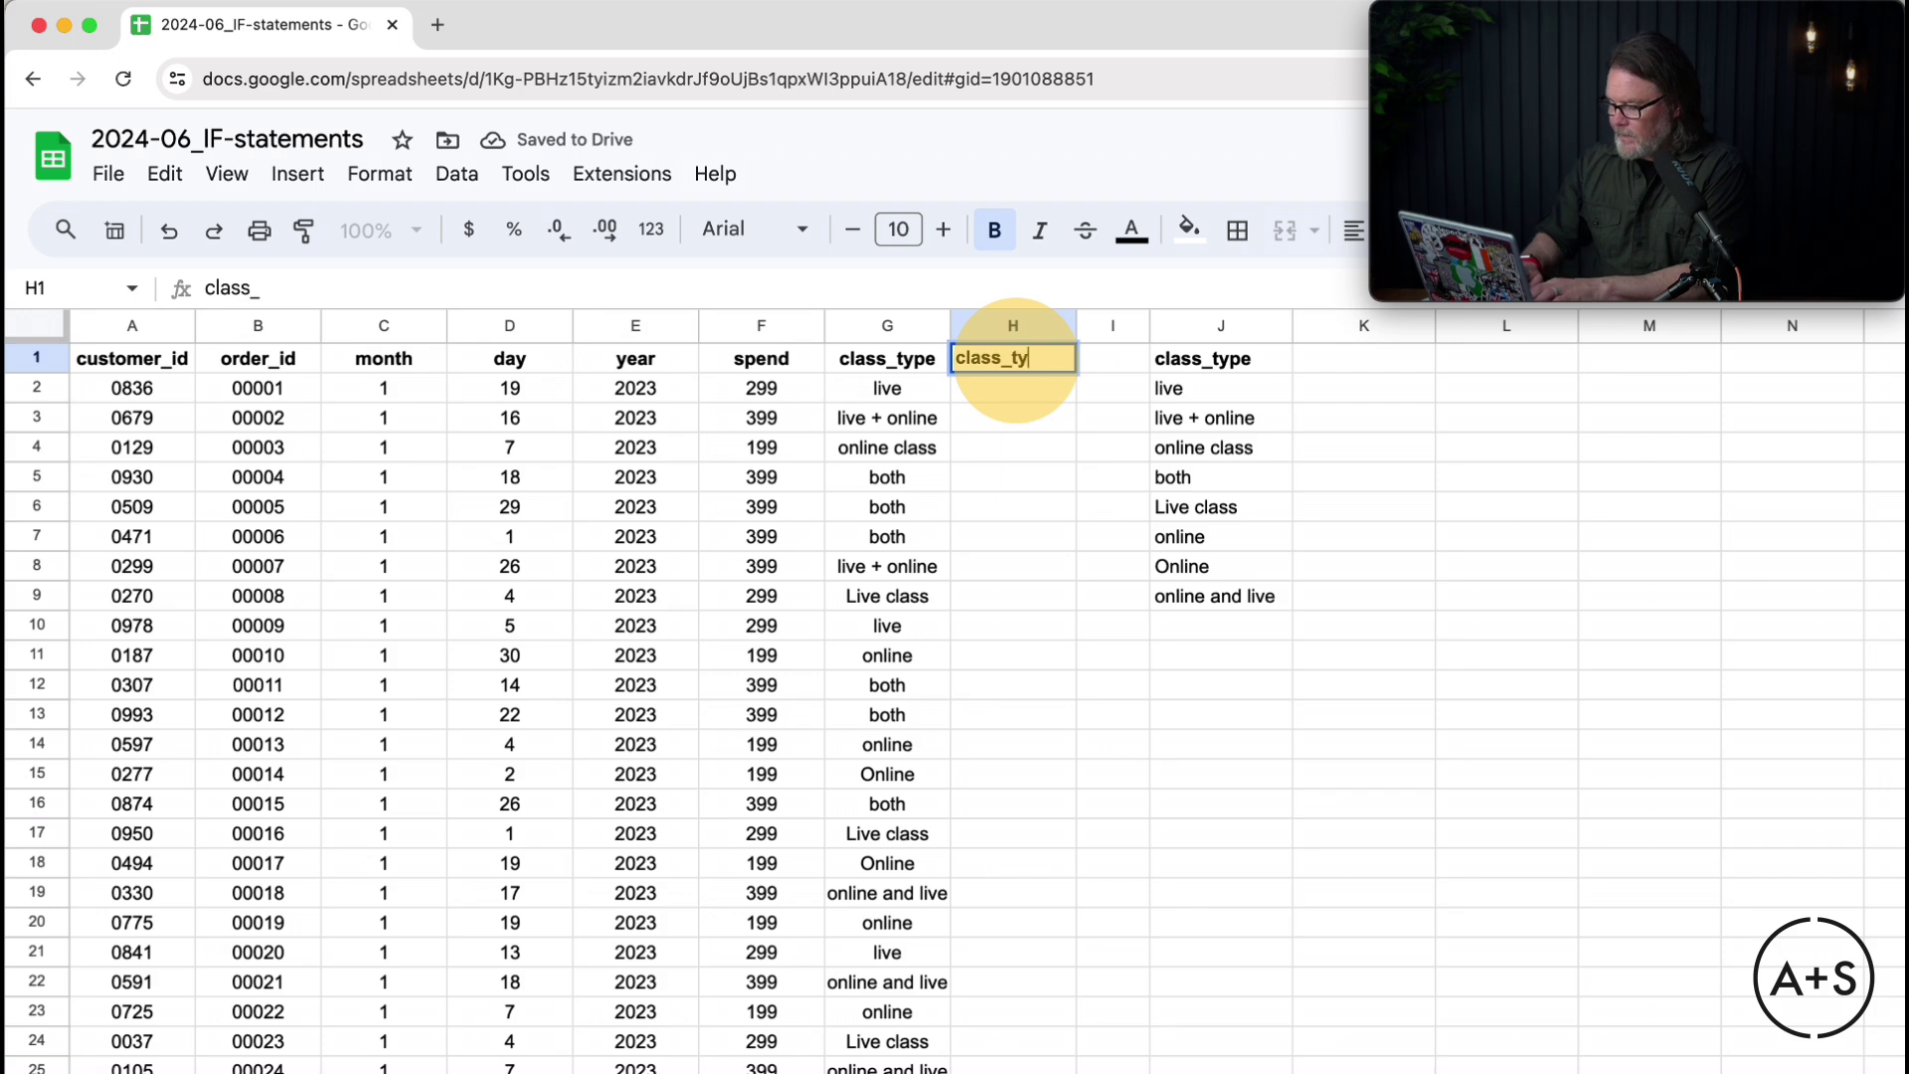
pyautogui.write('pe')
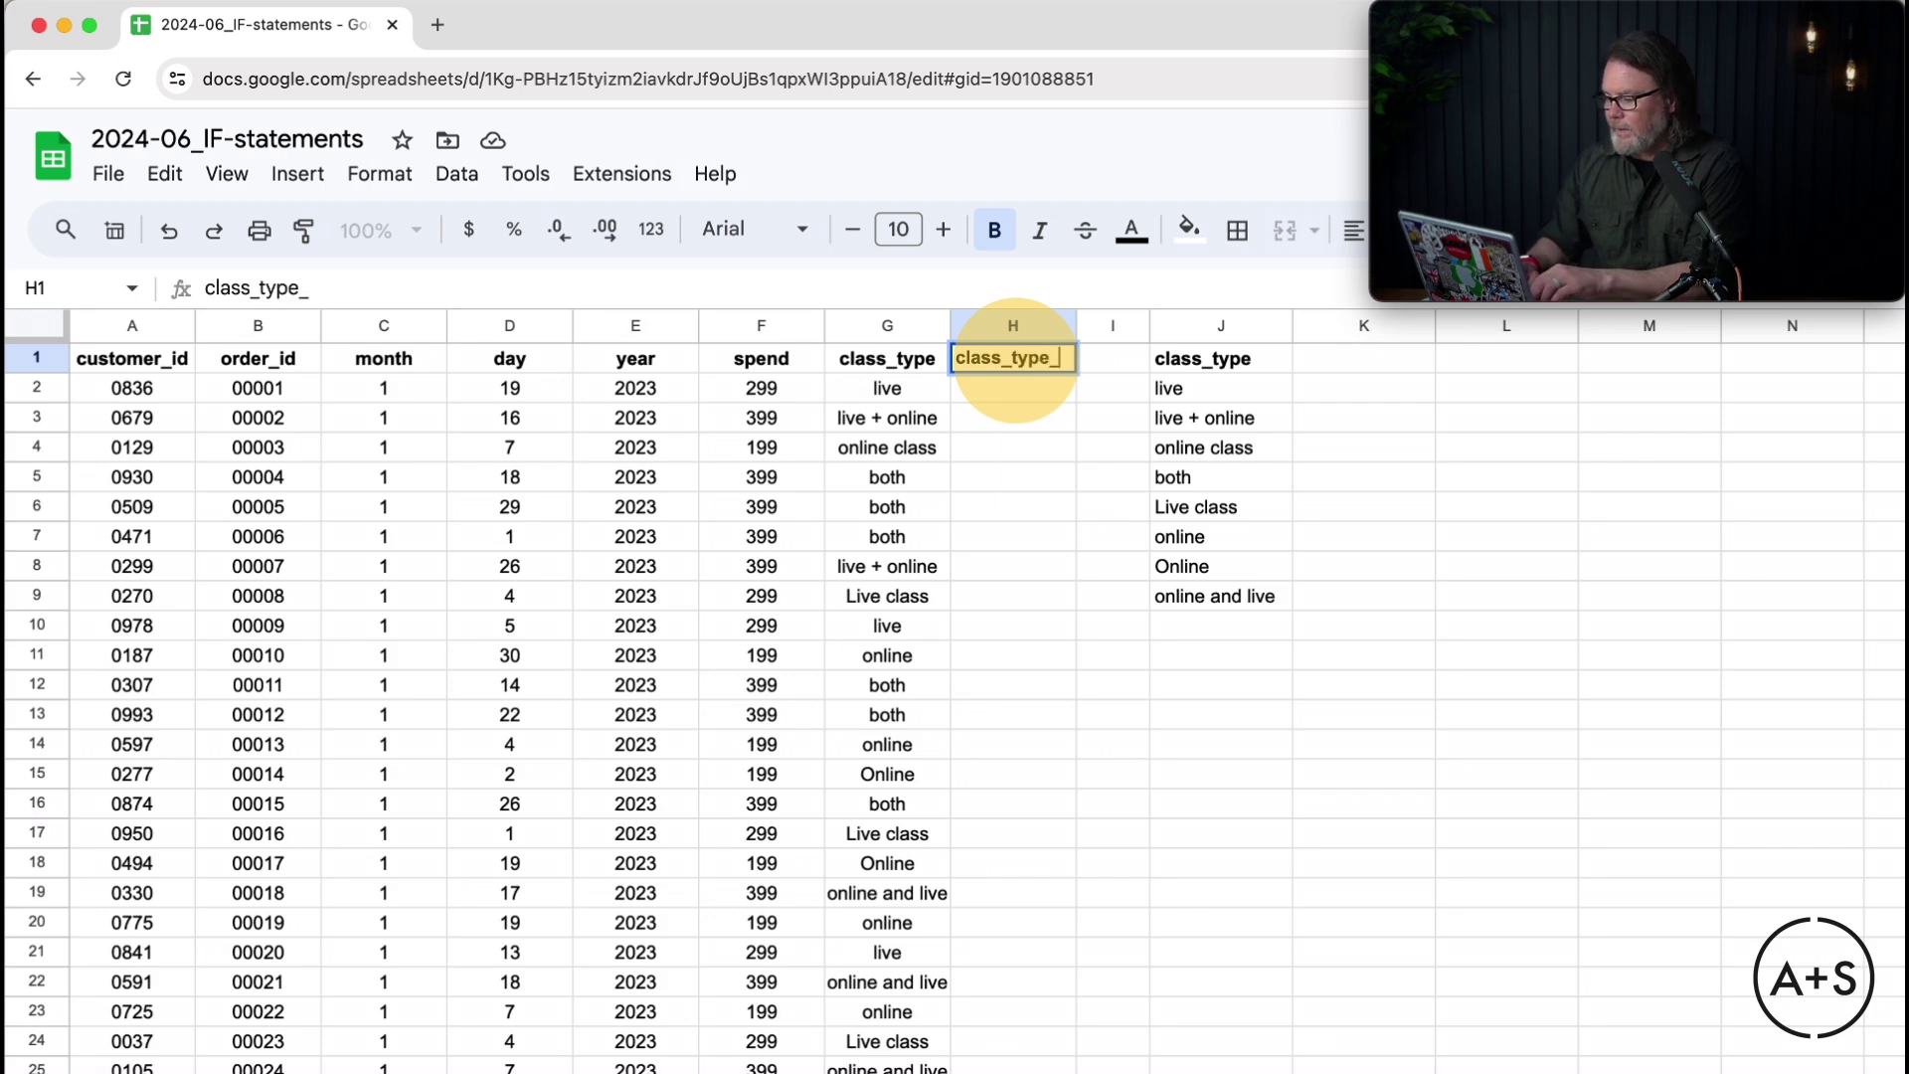
pyautogui.write('_nested')
pyautogui.press('Return')
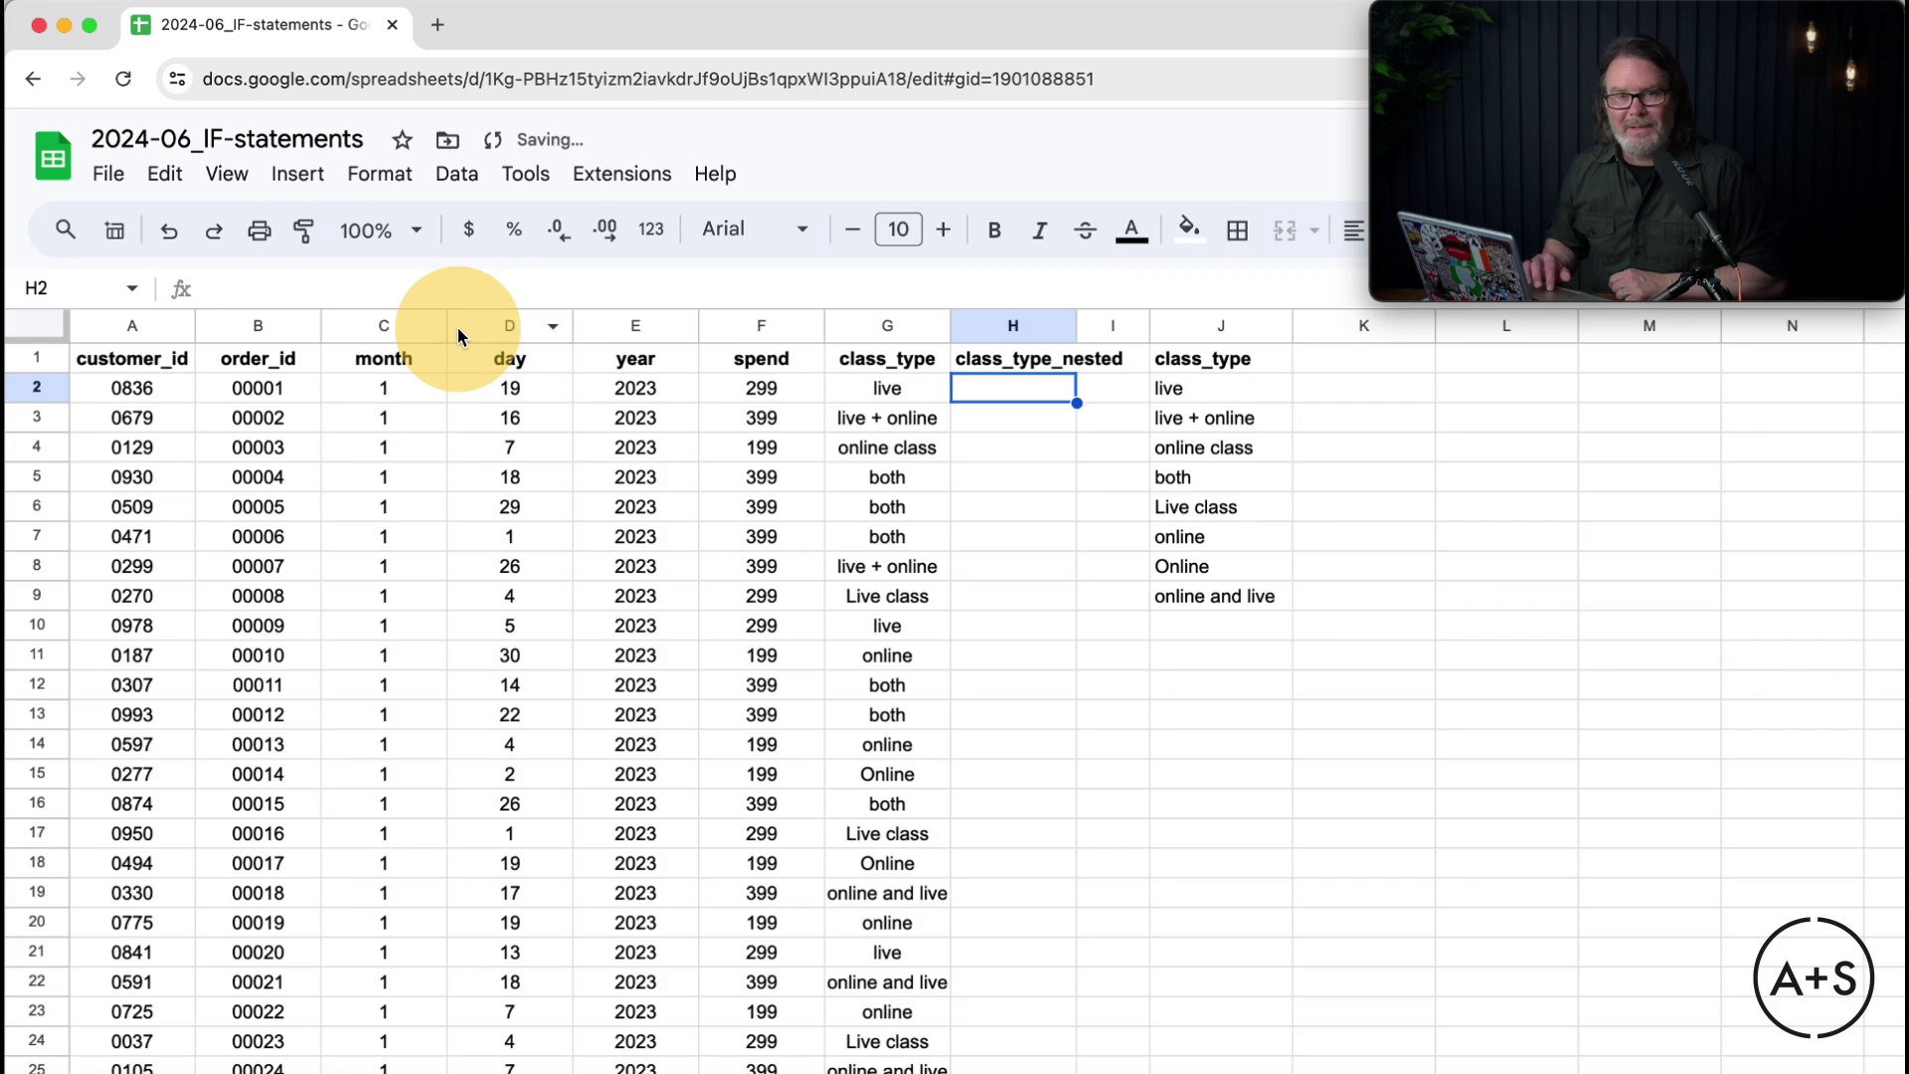
# Step: Enlarge the formula bar and begin the formula in cell H2 with =if(or(G2="live",G2="Live class"),"live", leaving the false value open
pyautogui.moveTo(372, 316); pyautogui.dragTo(376, 374)
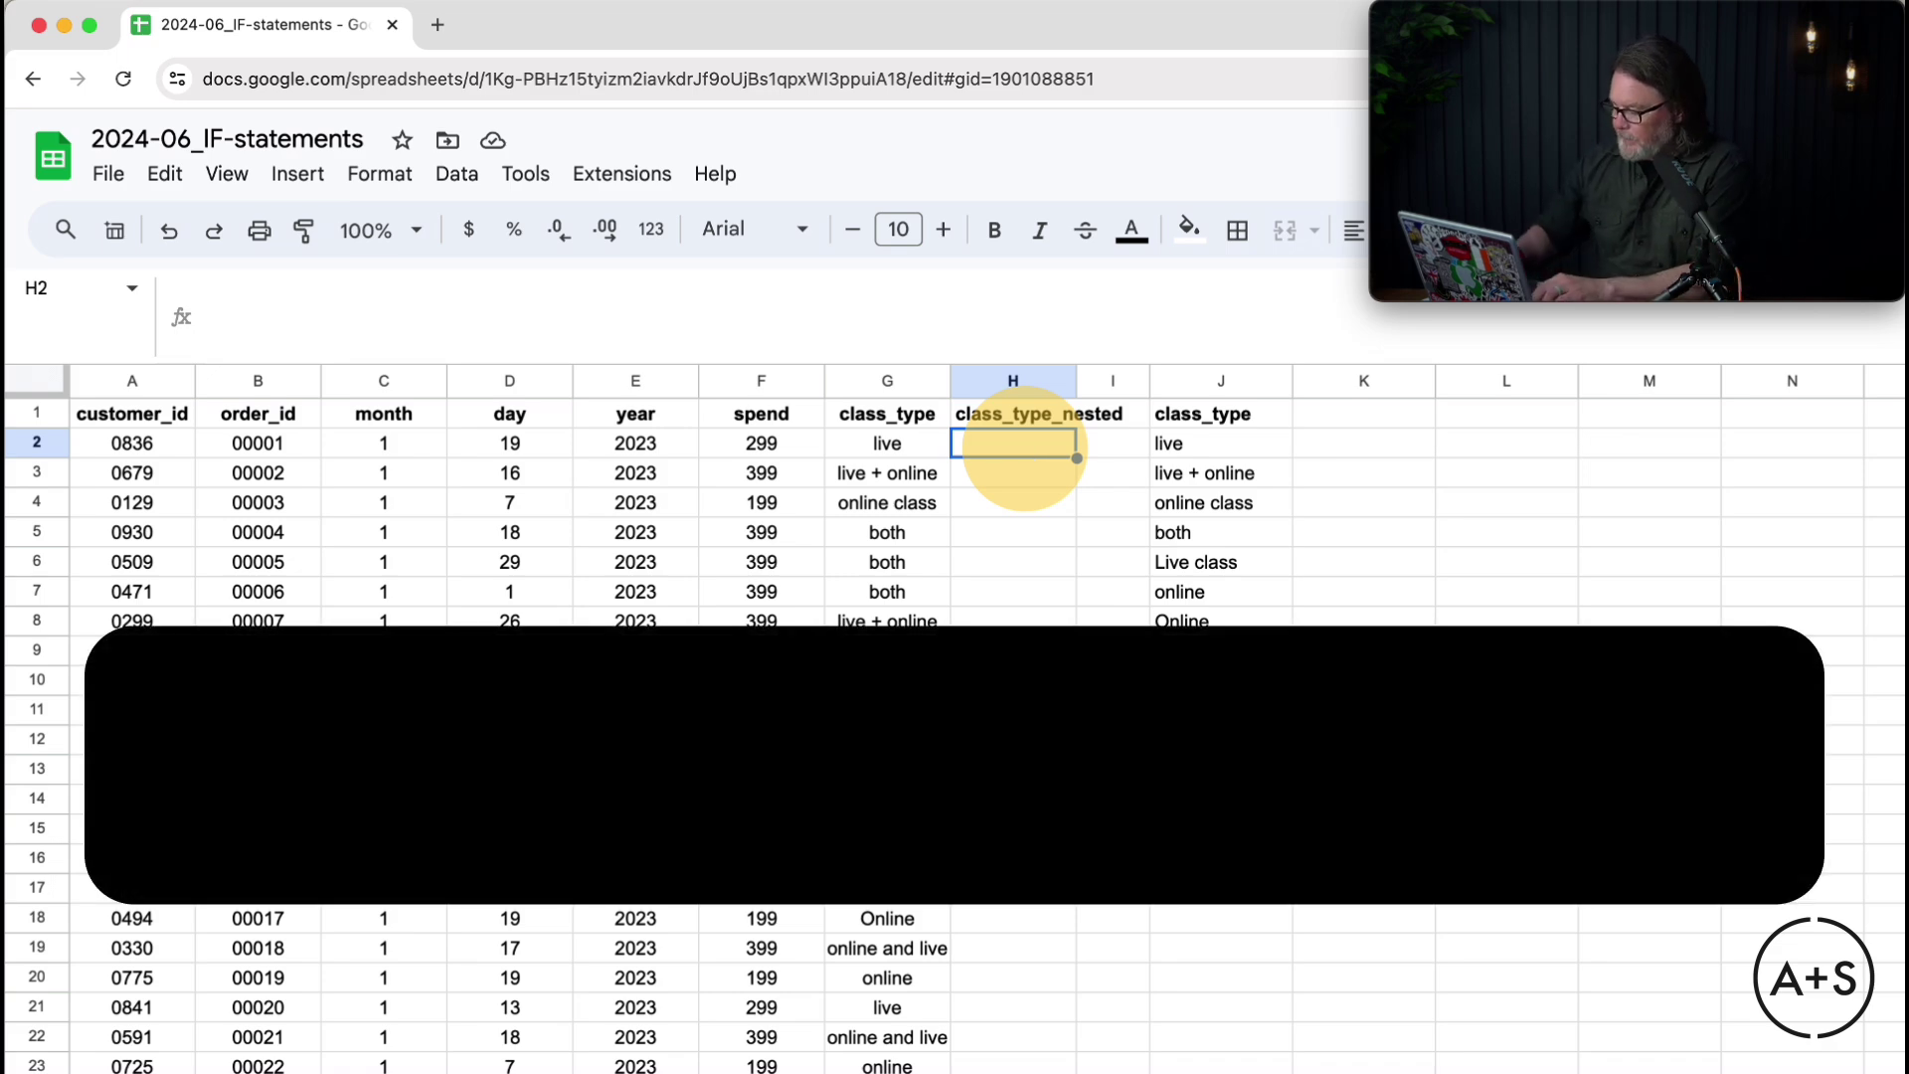
pyautogui.write('=if(')
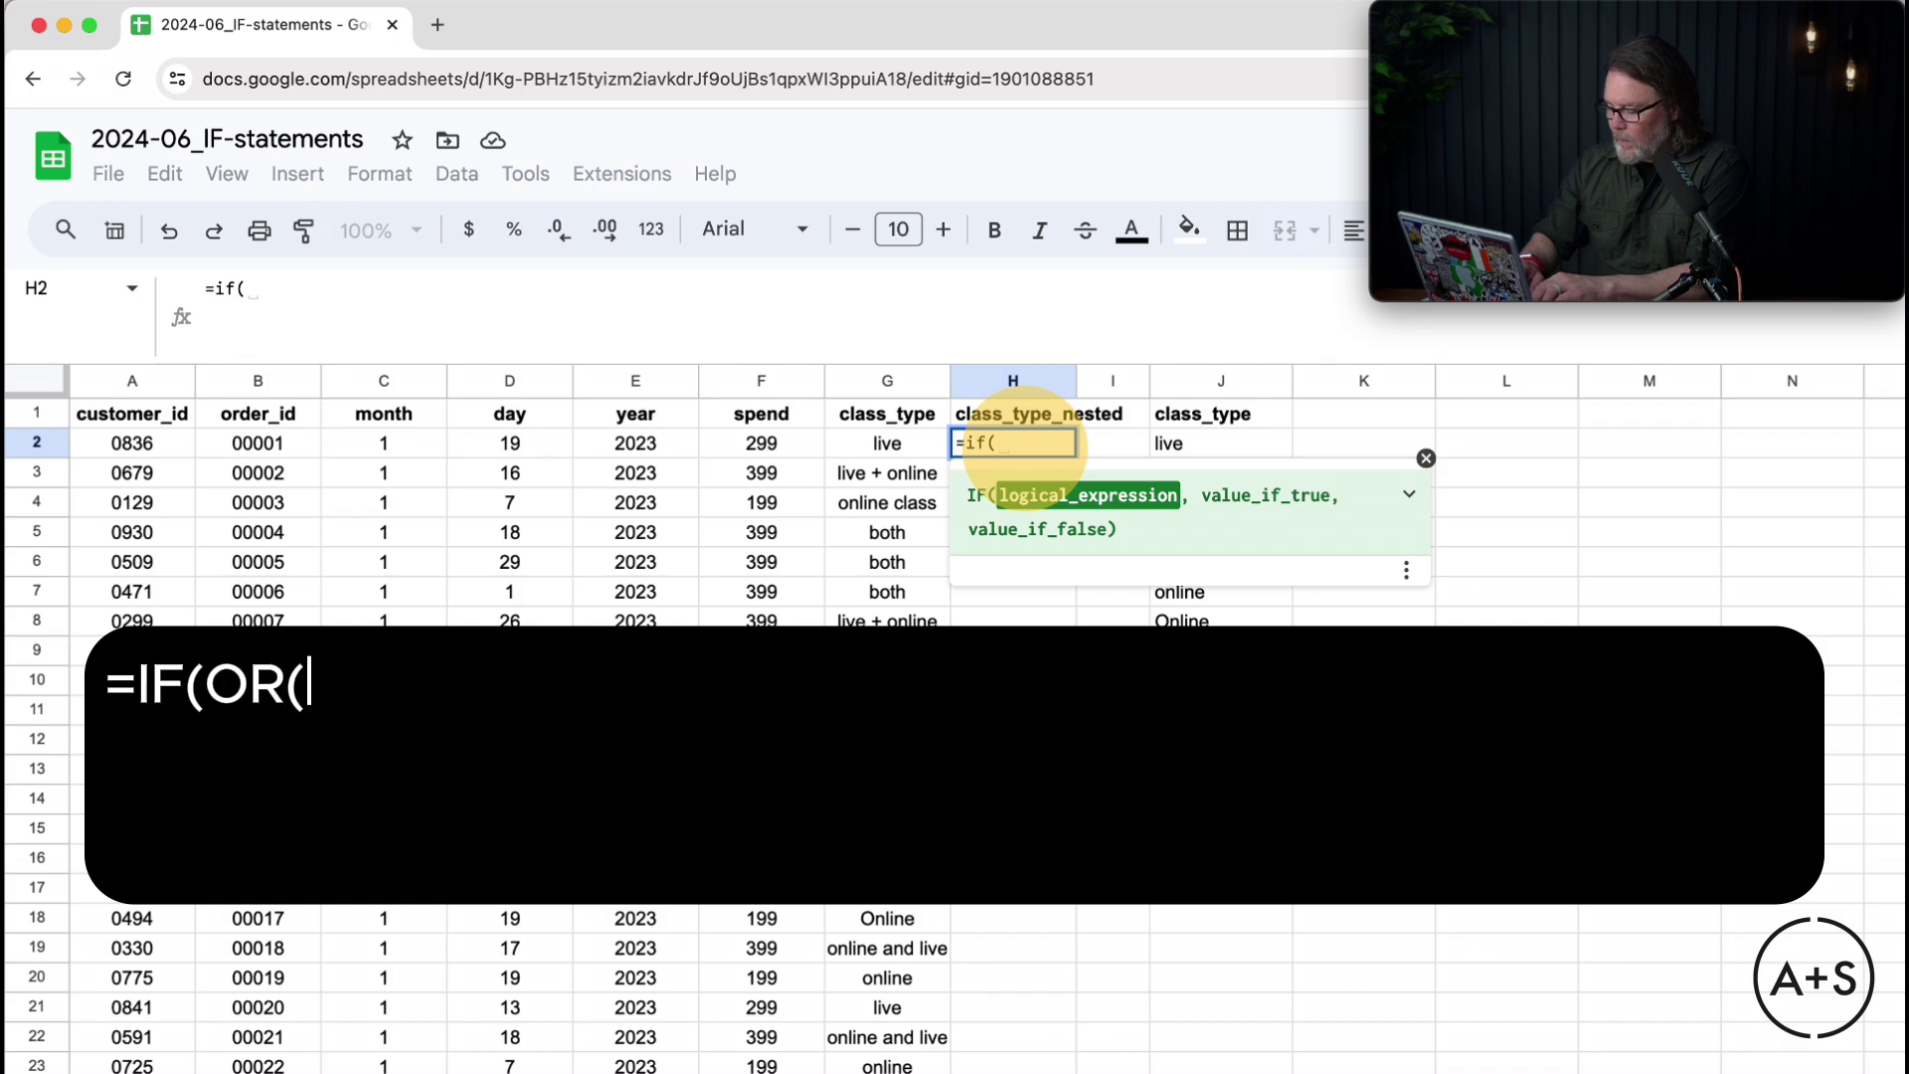
pyautogui.write('or(')
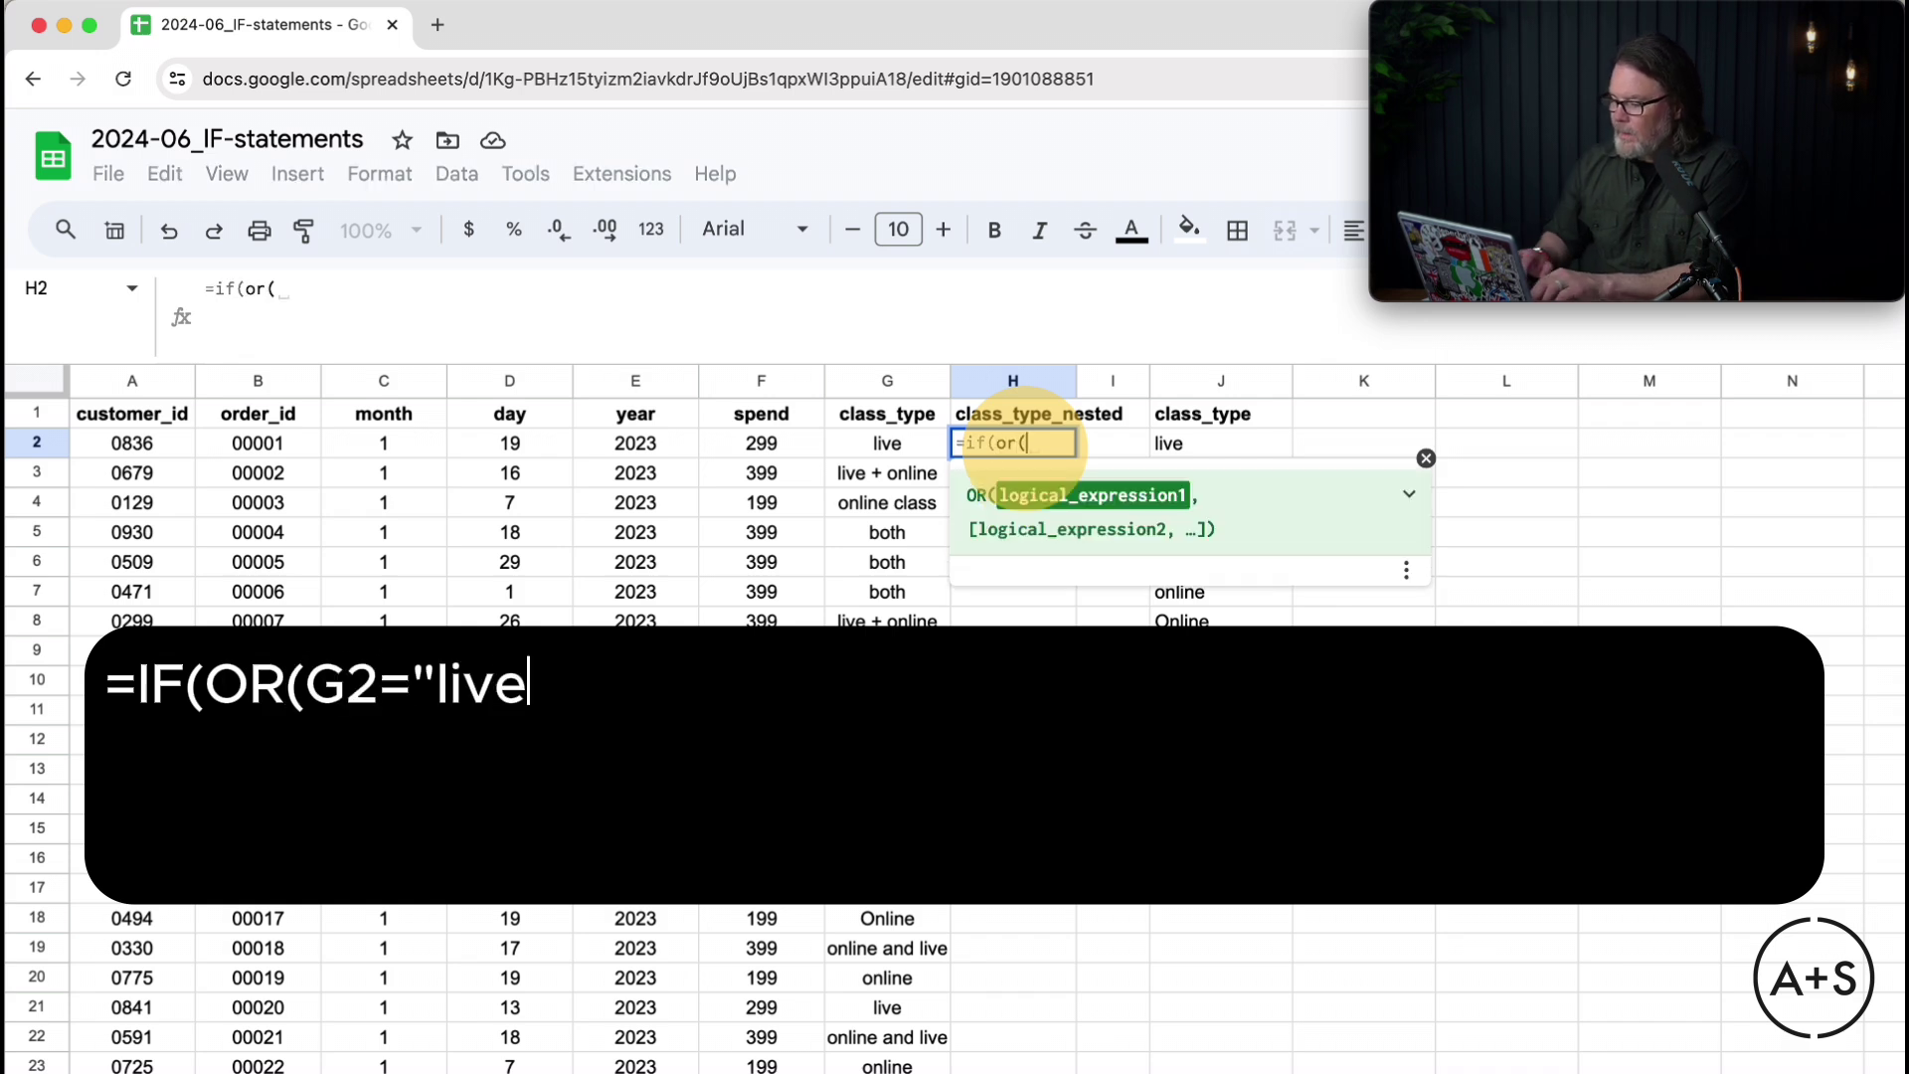
pyautogui.click(902, 452)
pyautogui.write('=')
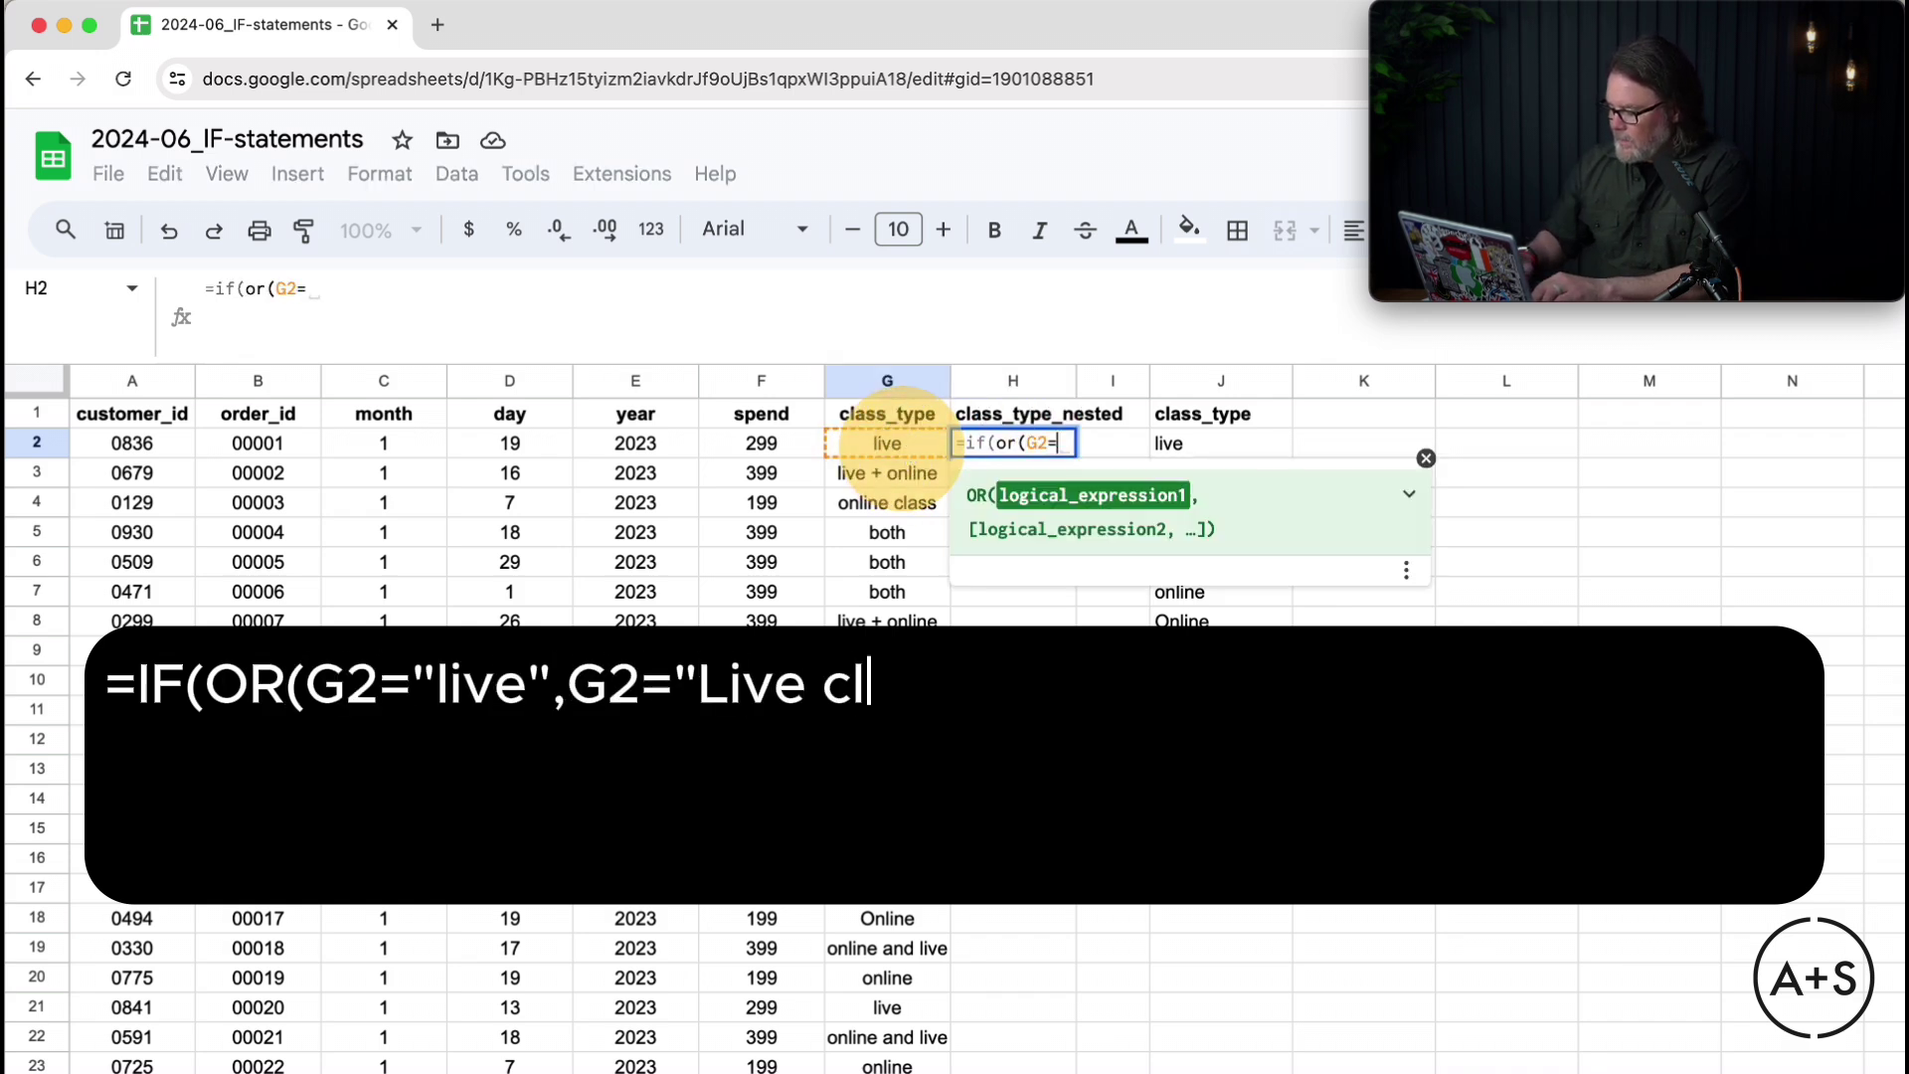
pyautogui.write('"live"')
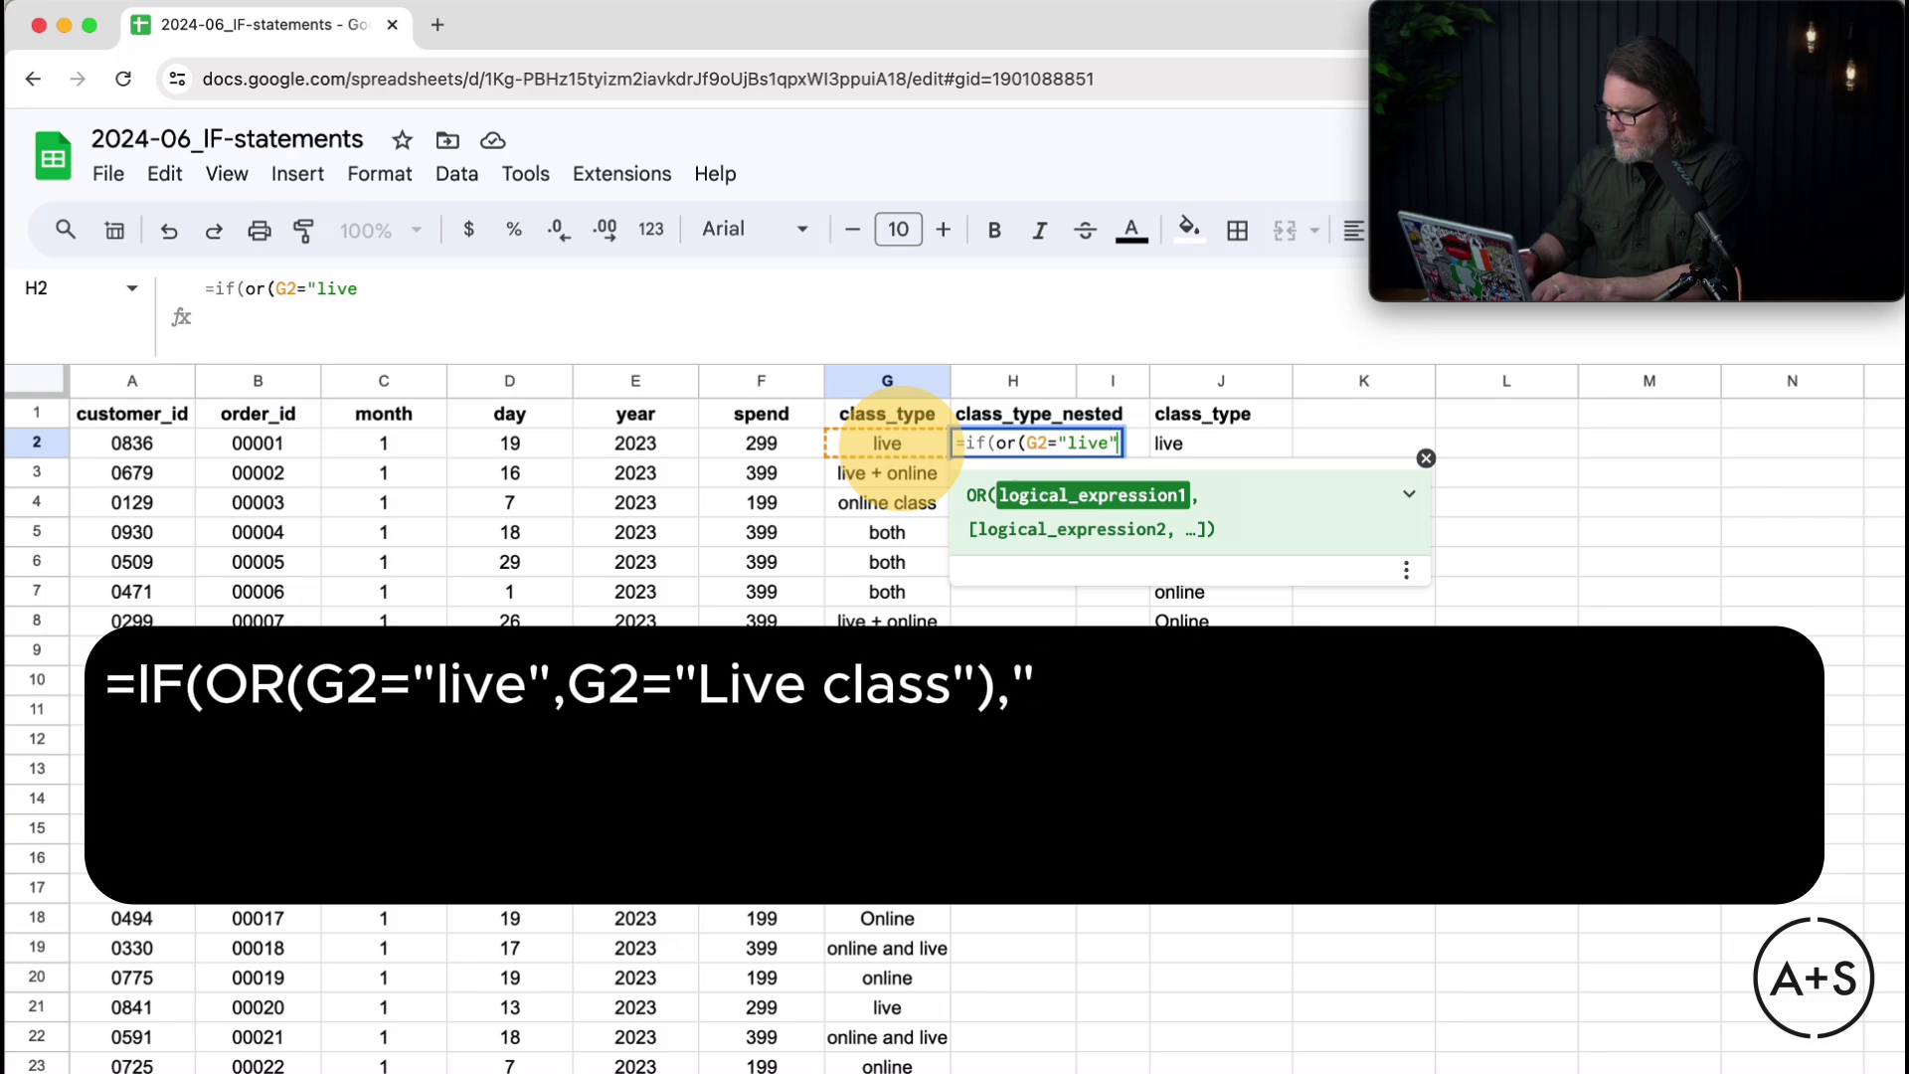
pyautogui.write(',')
pyautogui.click(901, 445)
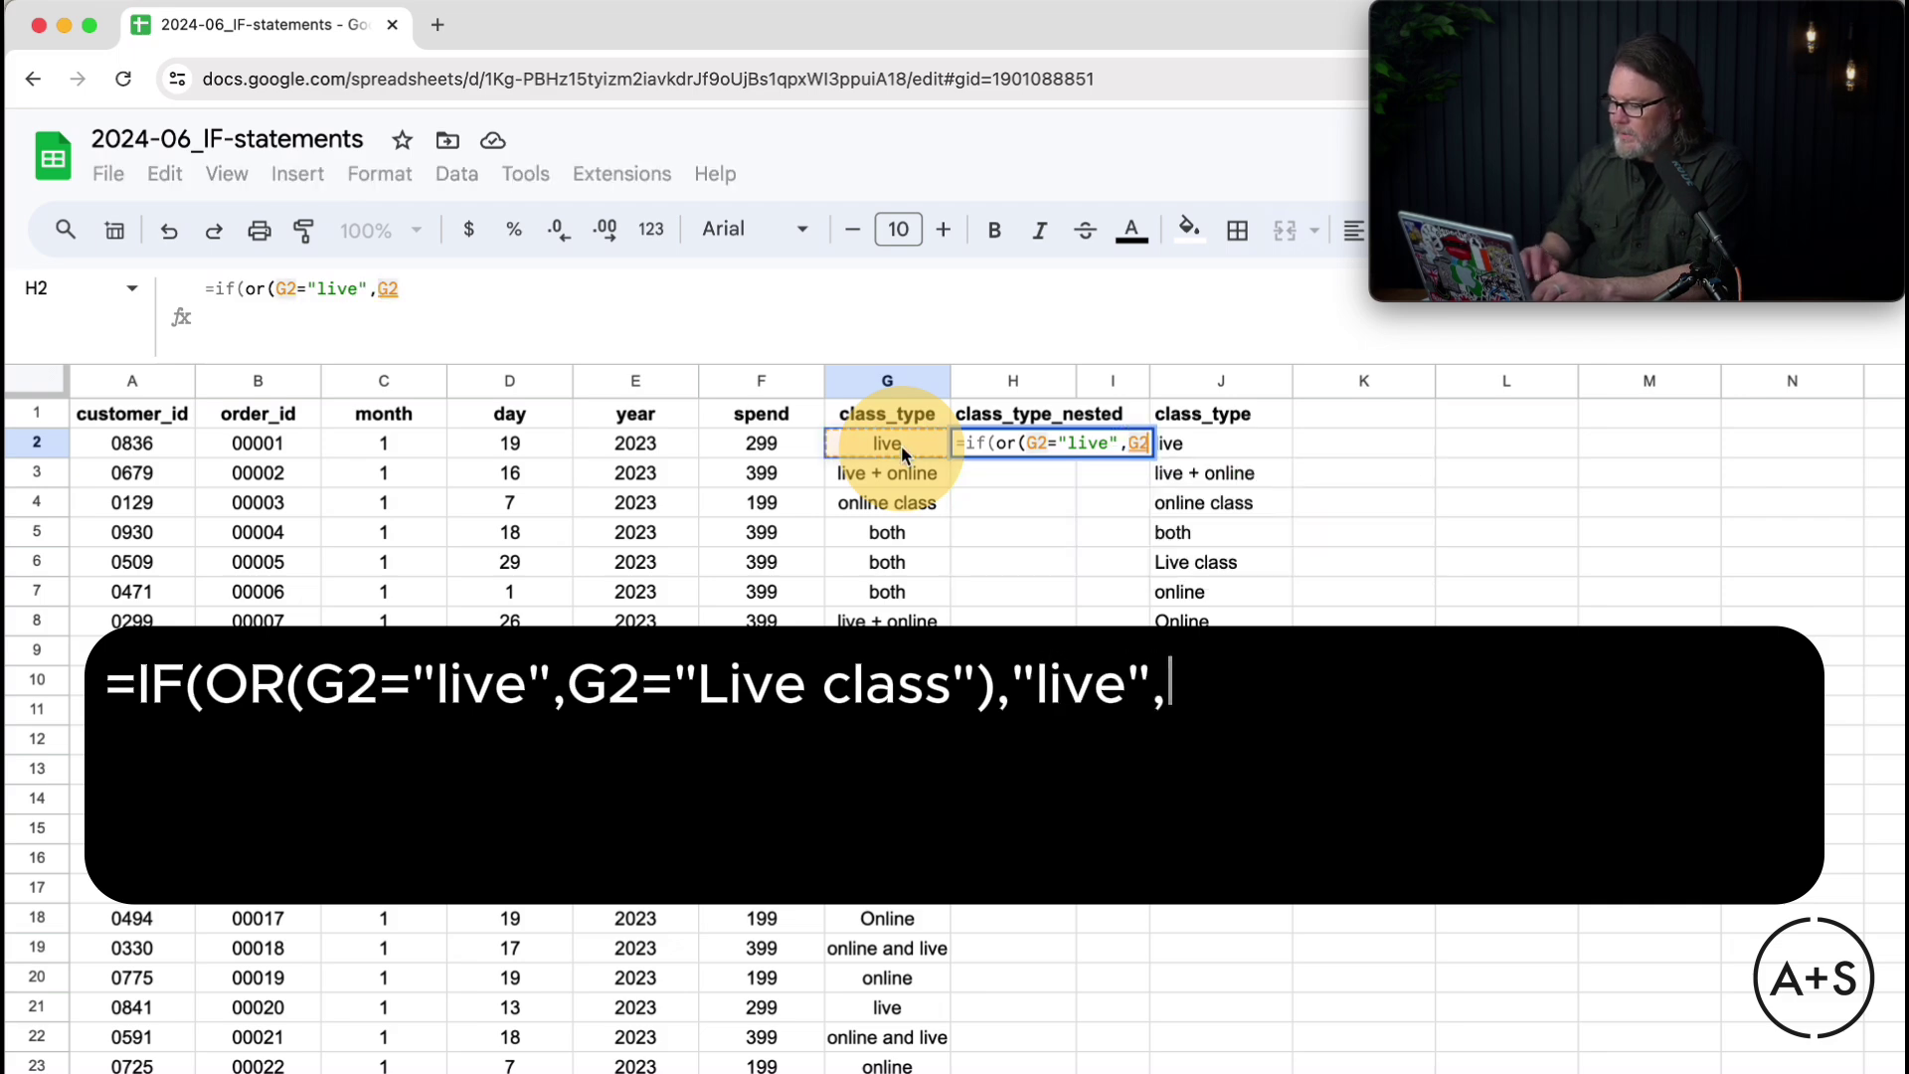
pyautogui.write('="Live class')
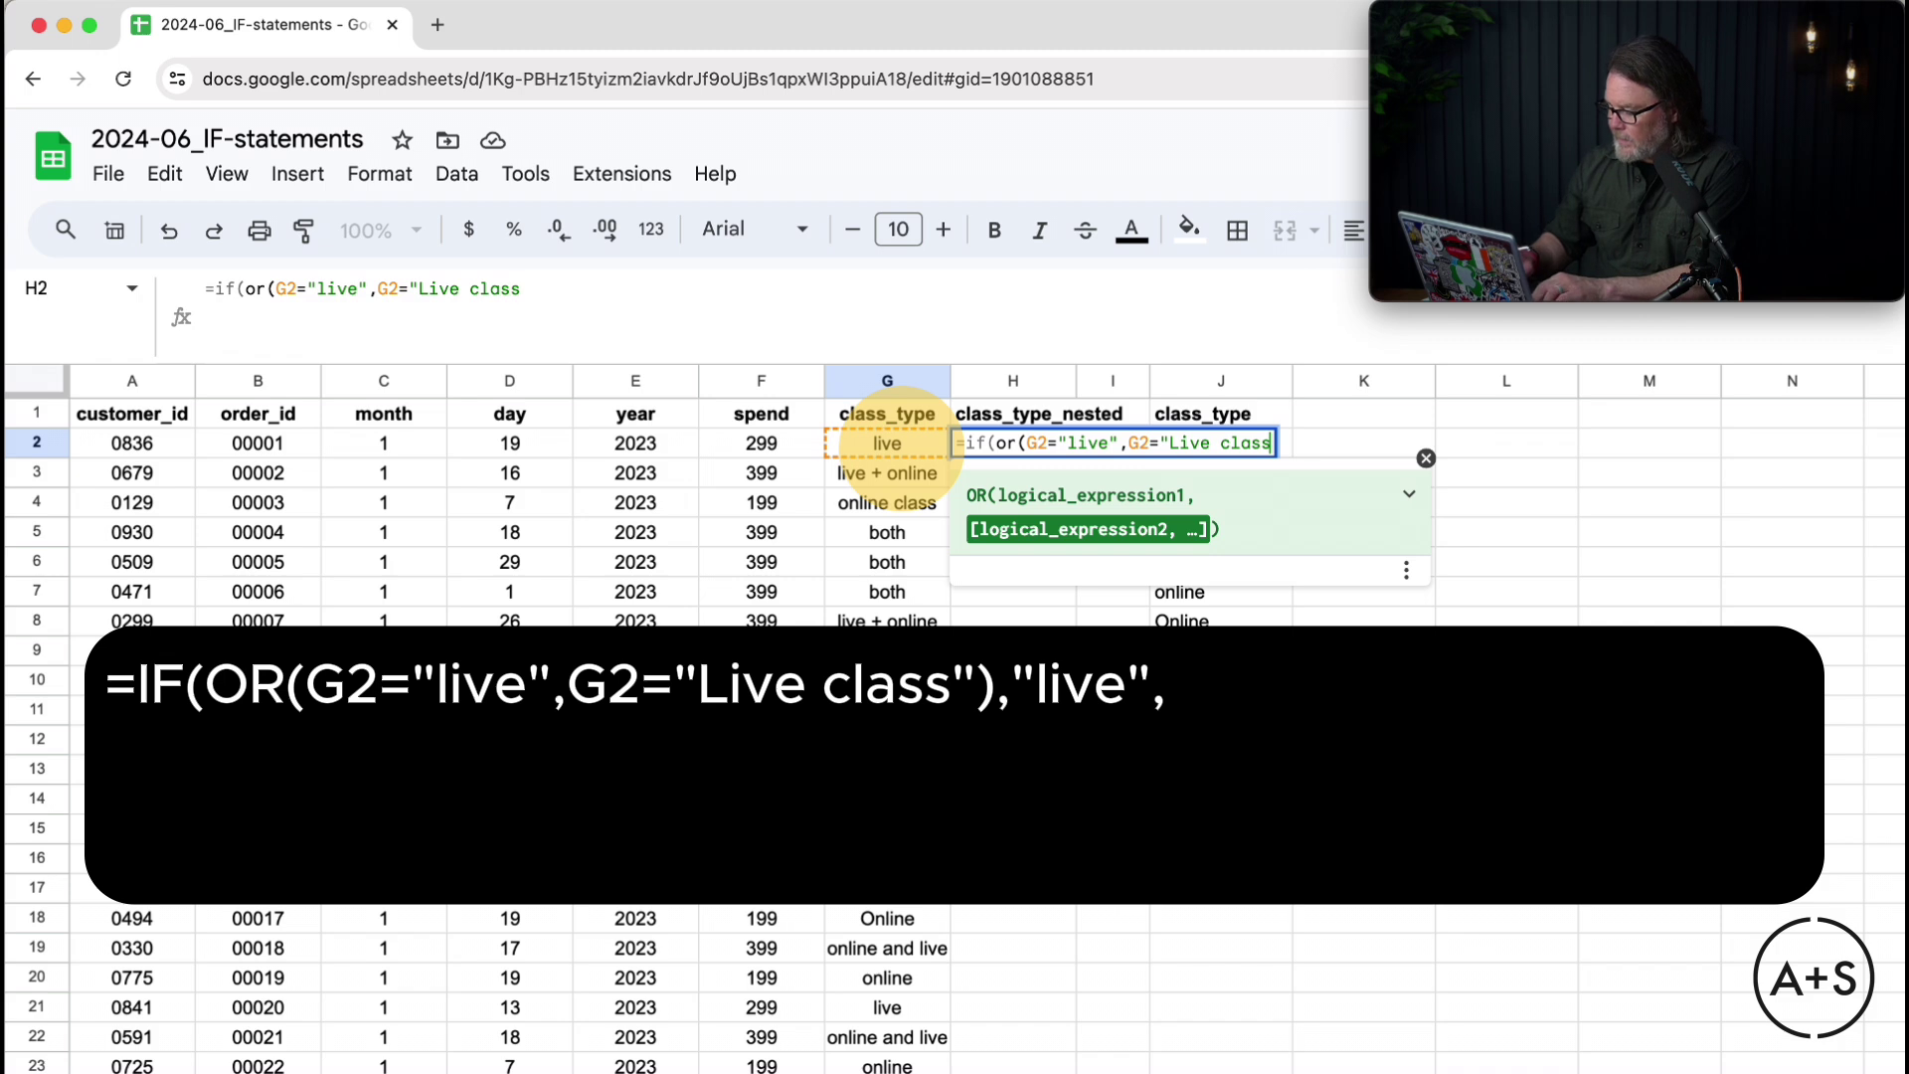
pyautogui.write('")')
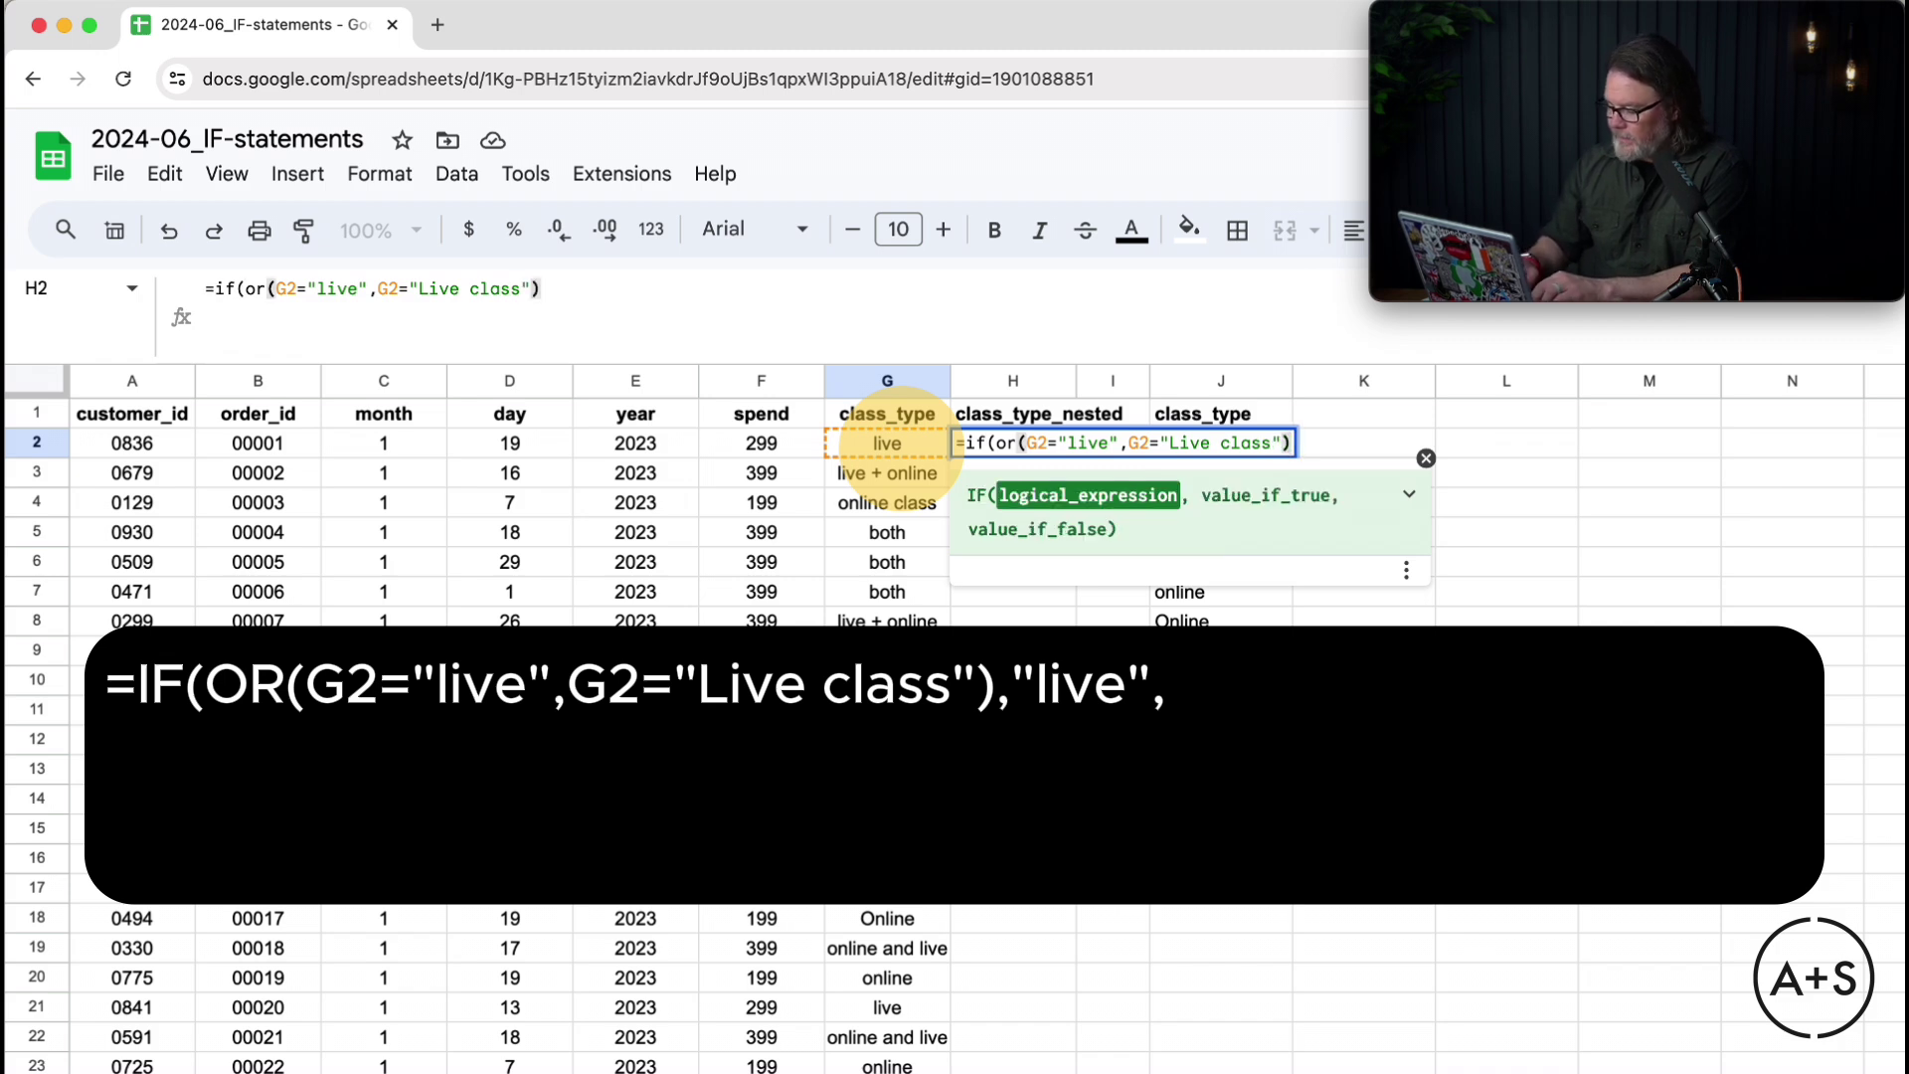
pyautogui.write(',')
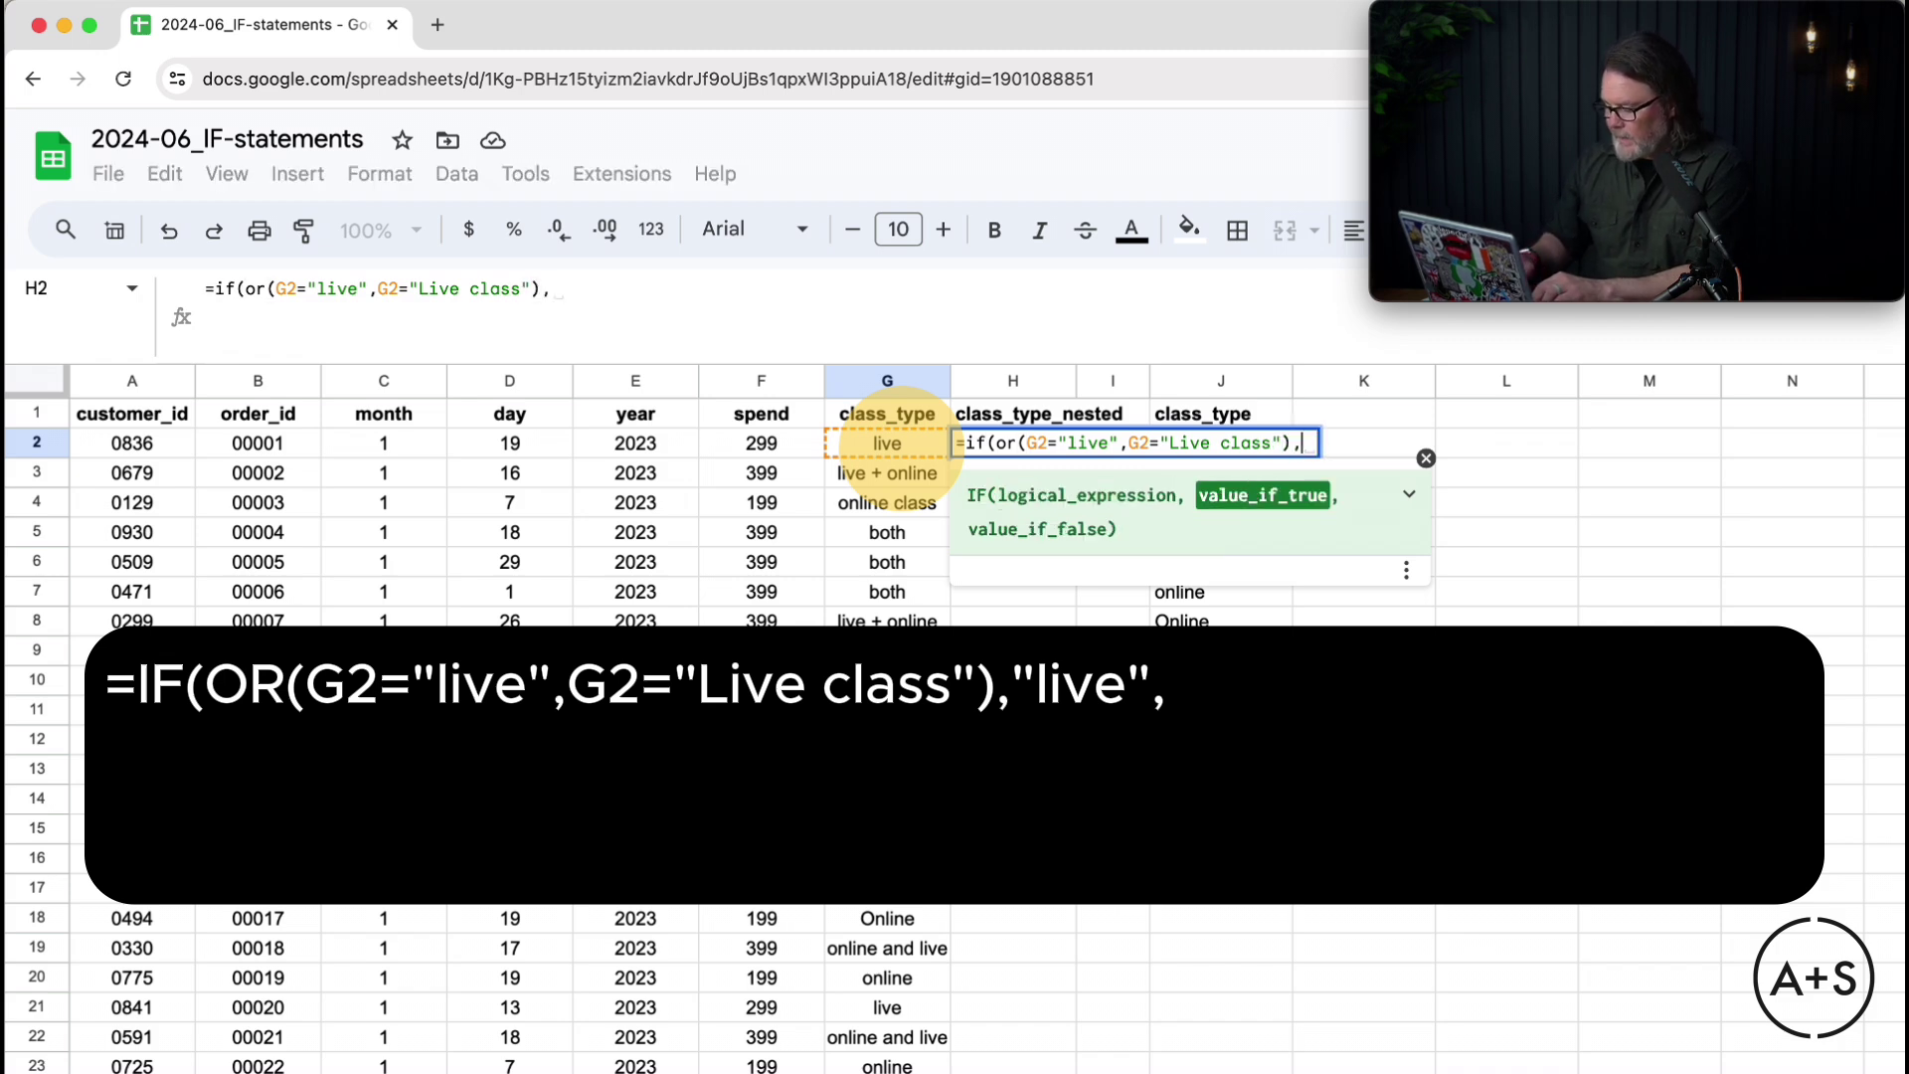
pyautogui.write('"live"')
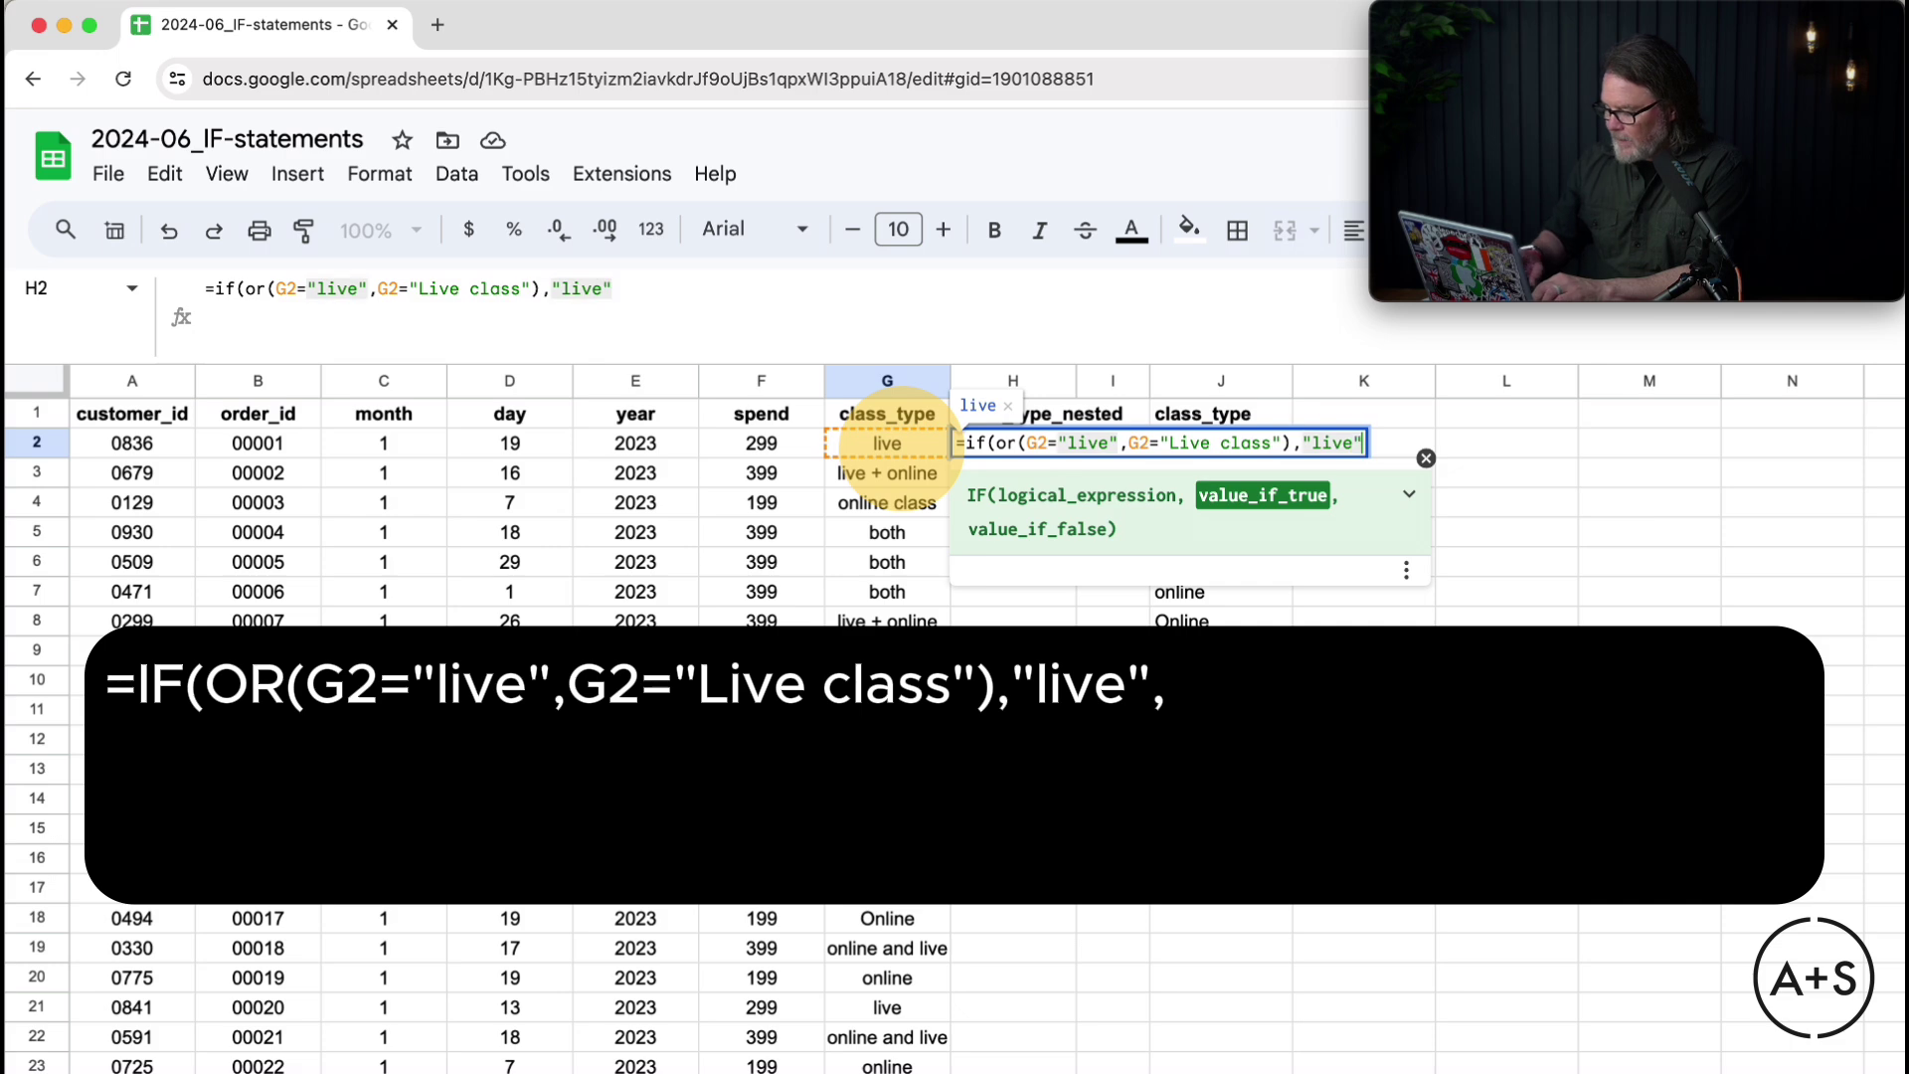
pyautogui.write(',')
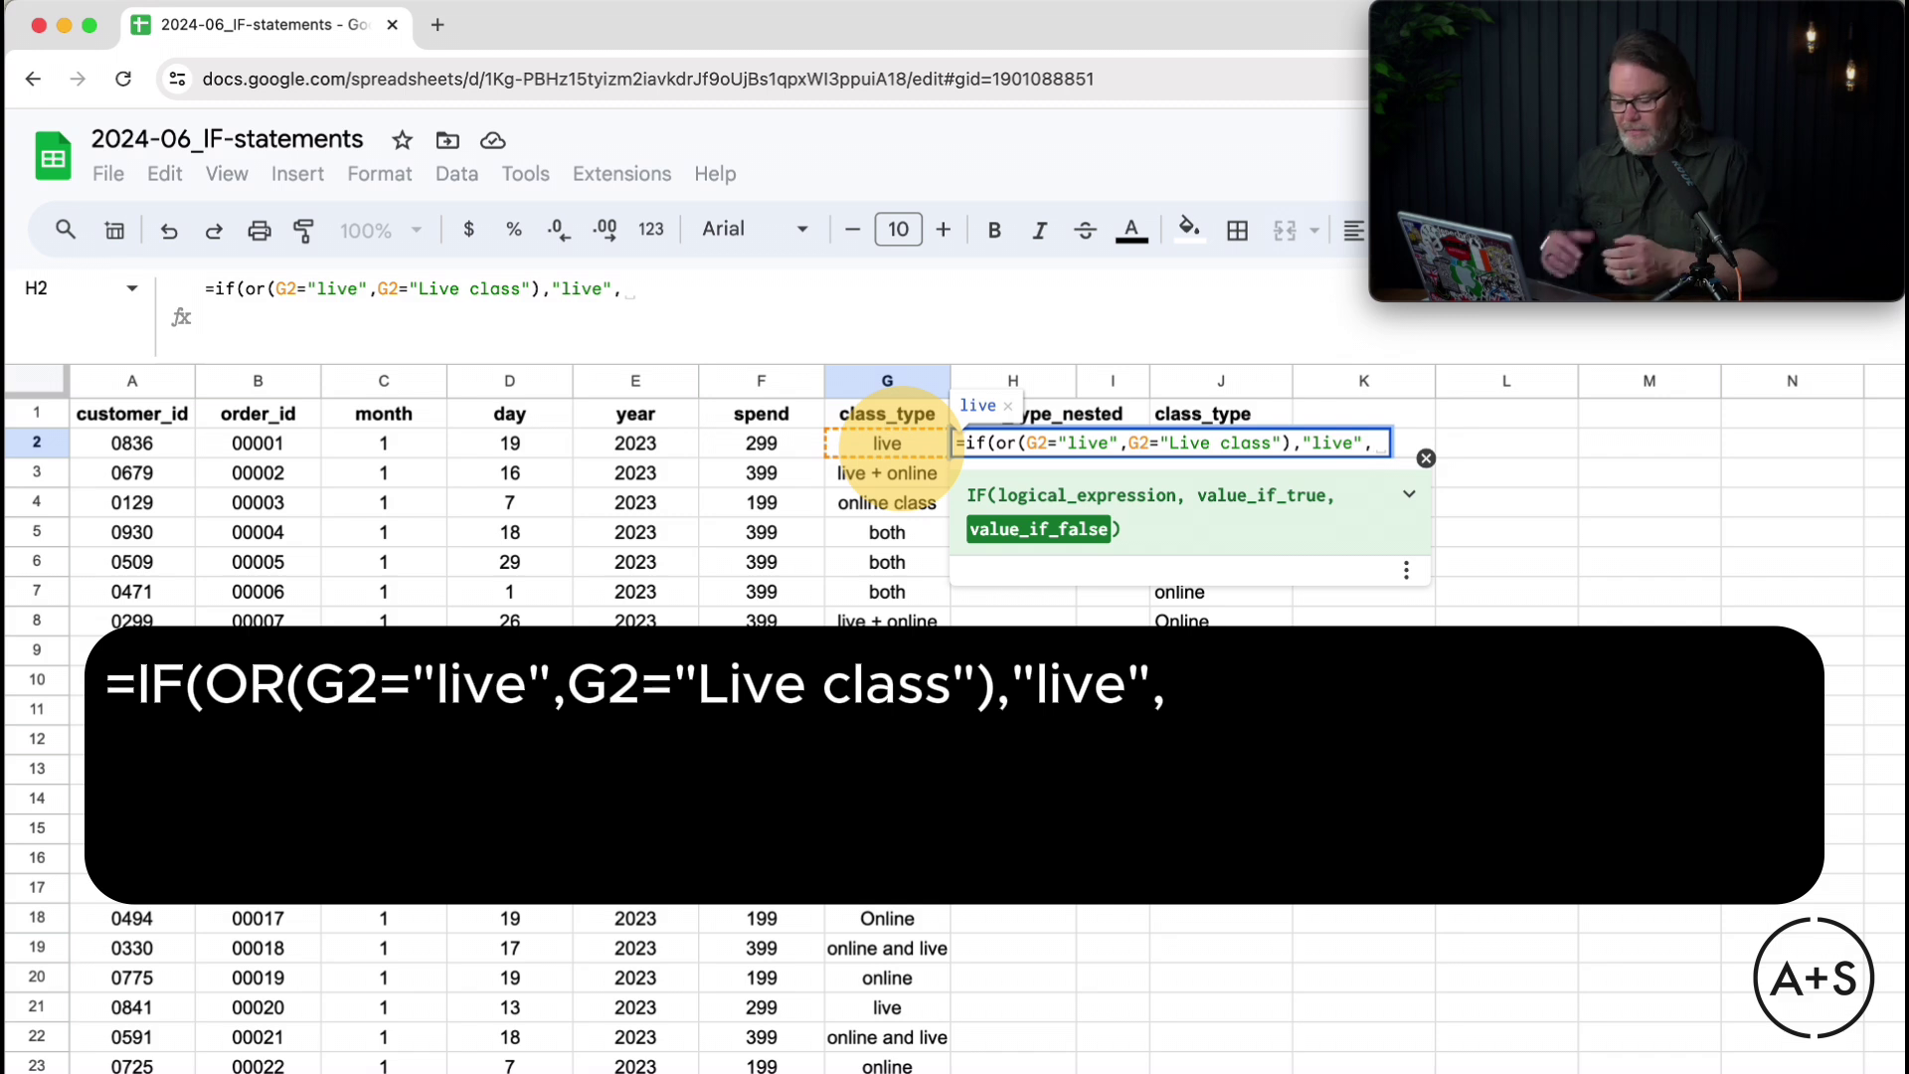
# Step: Nest a second IF as the false value of the H2 formula, opening its OR condition with G2=
pyautogui.write('i')
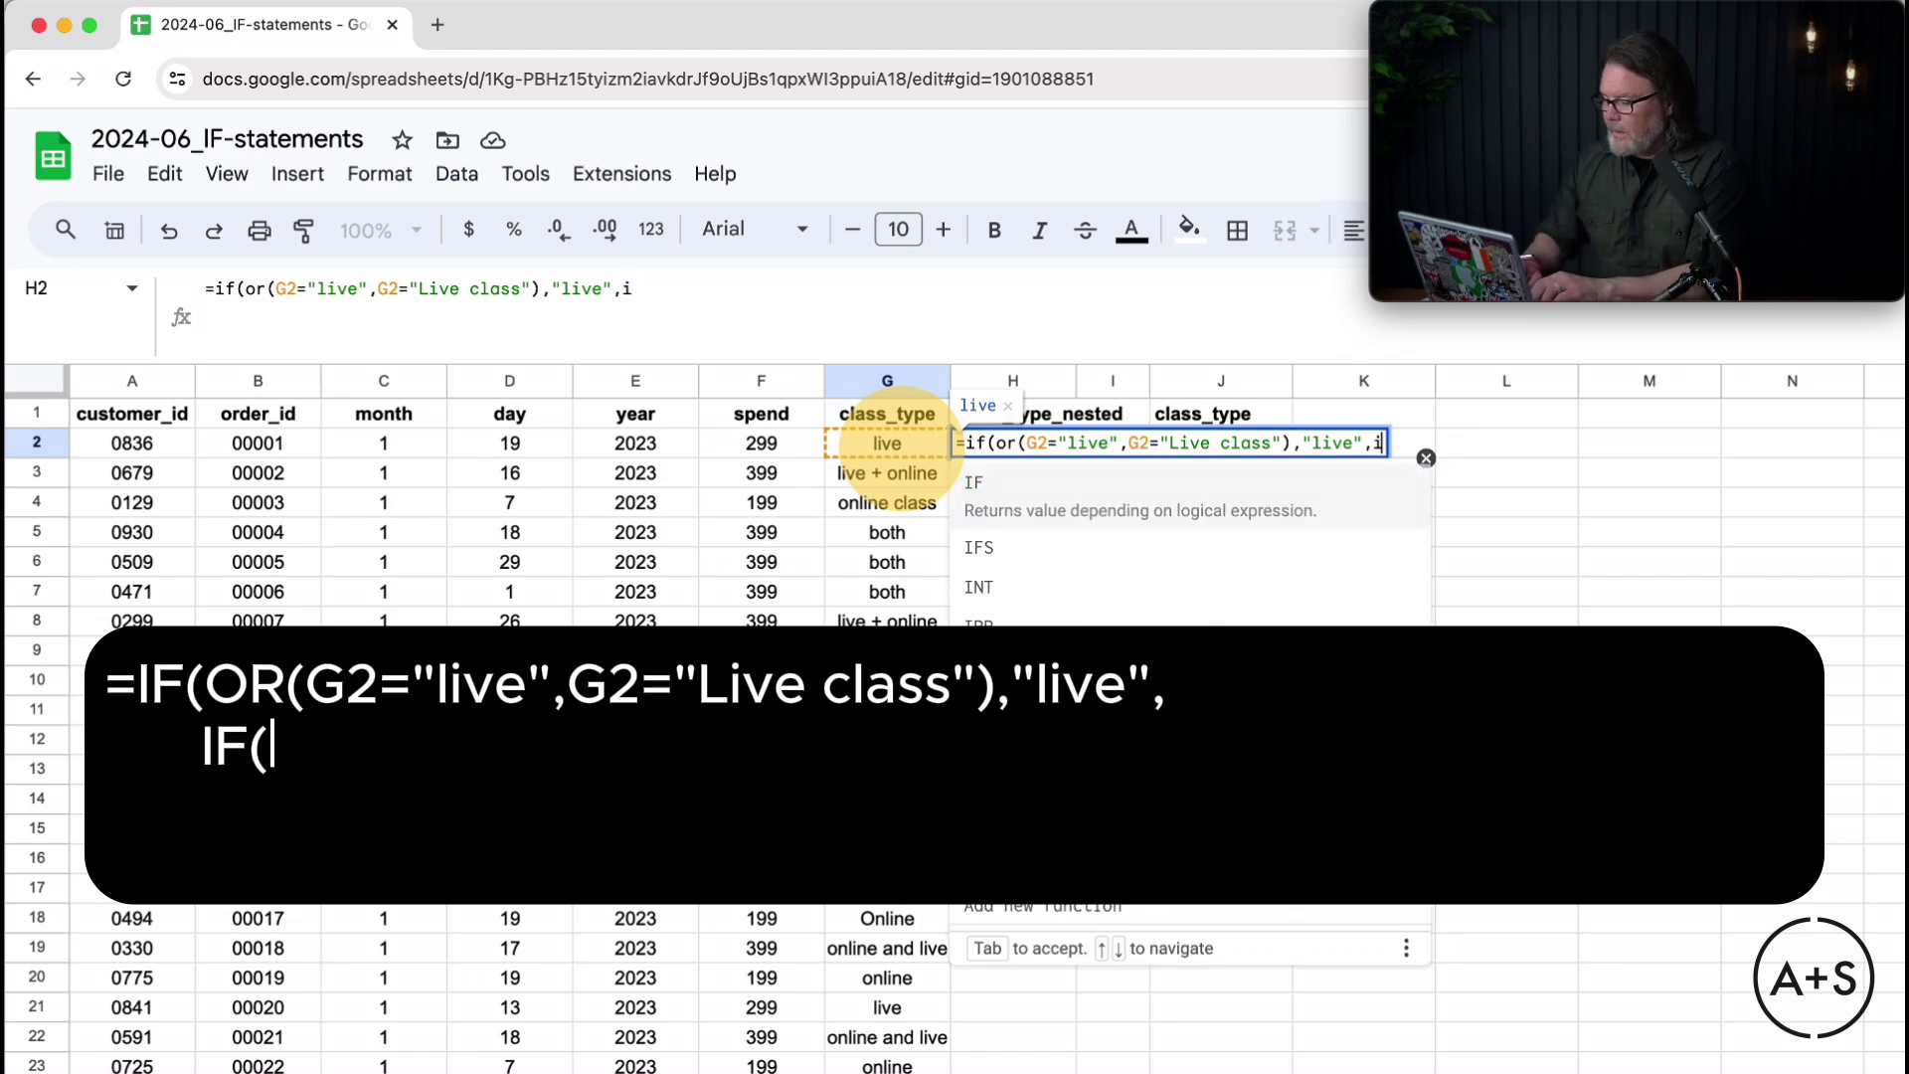
pyautogui.write('f(')
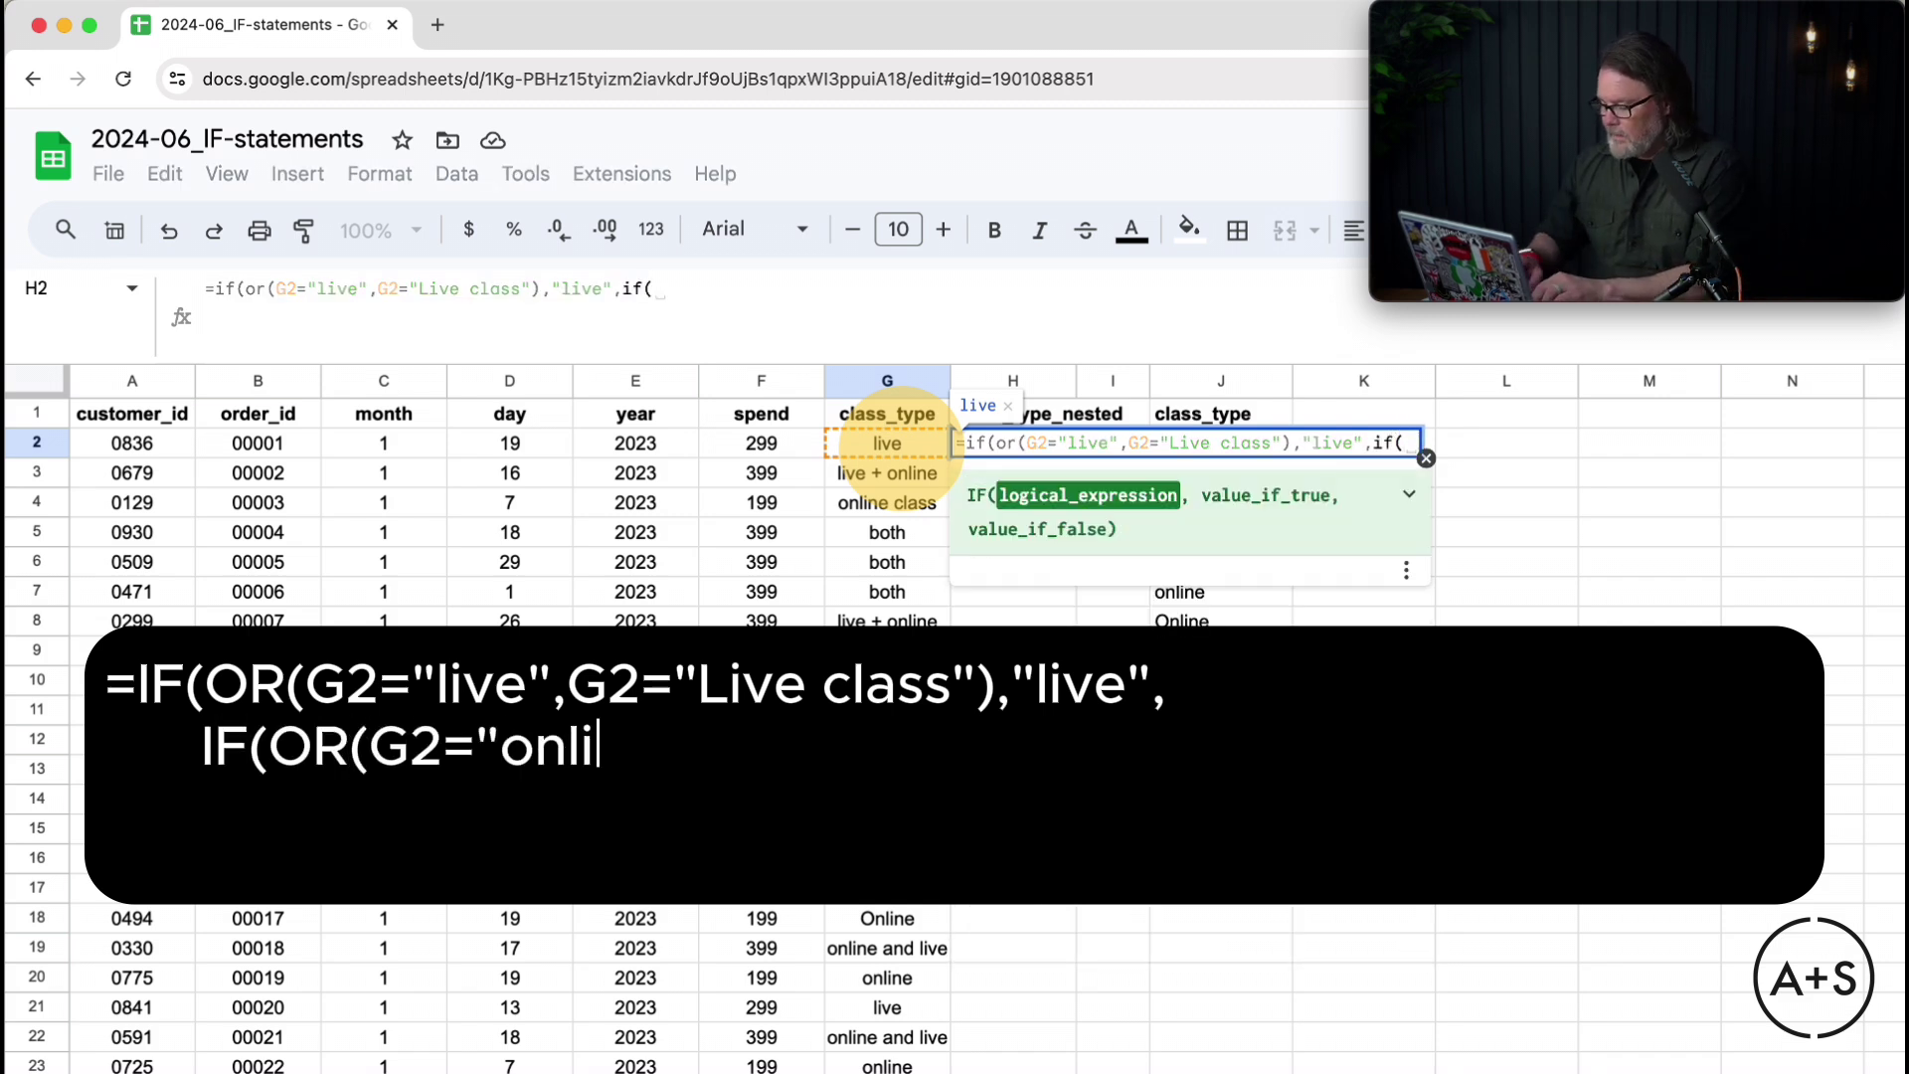
pyautogui.write('or')
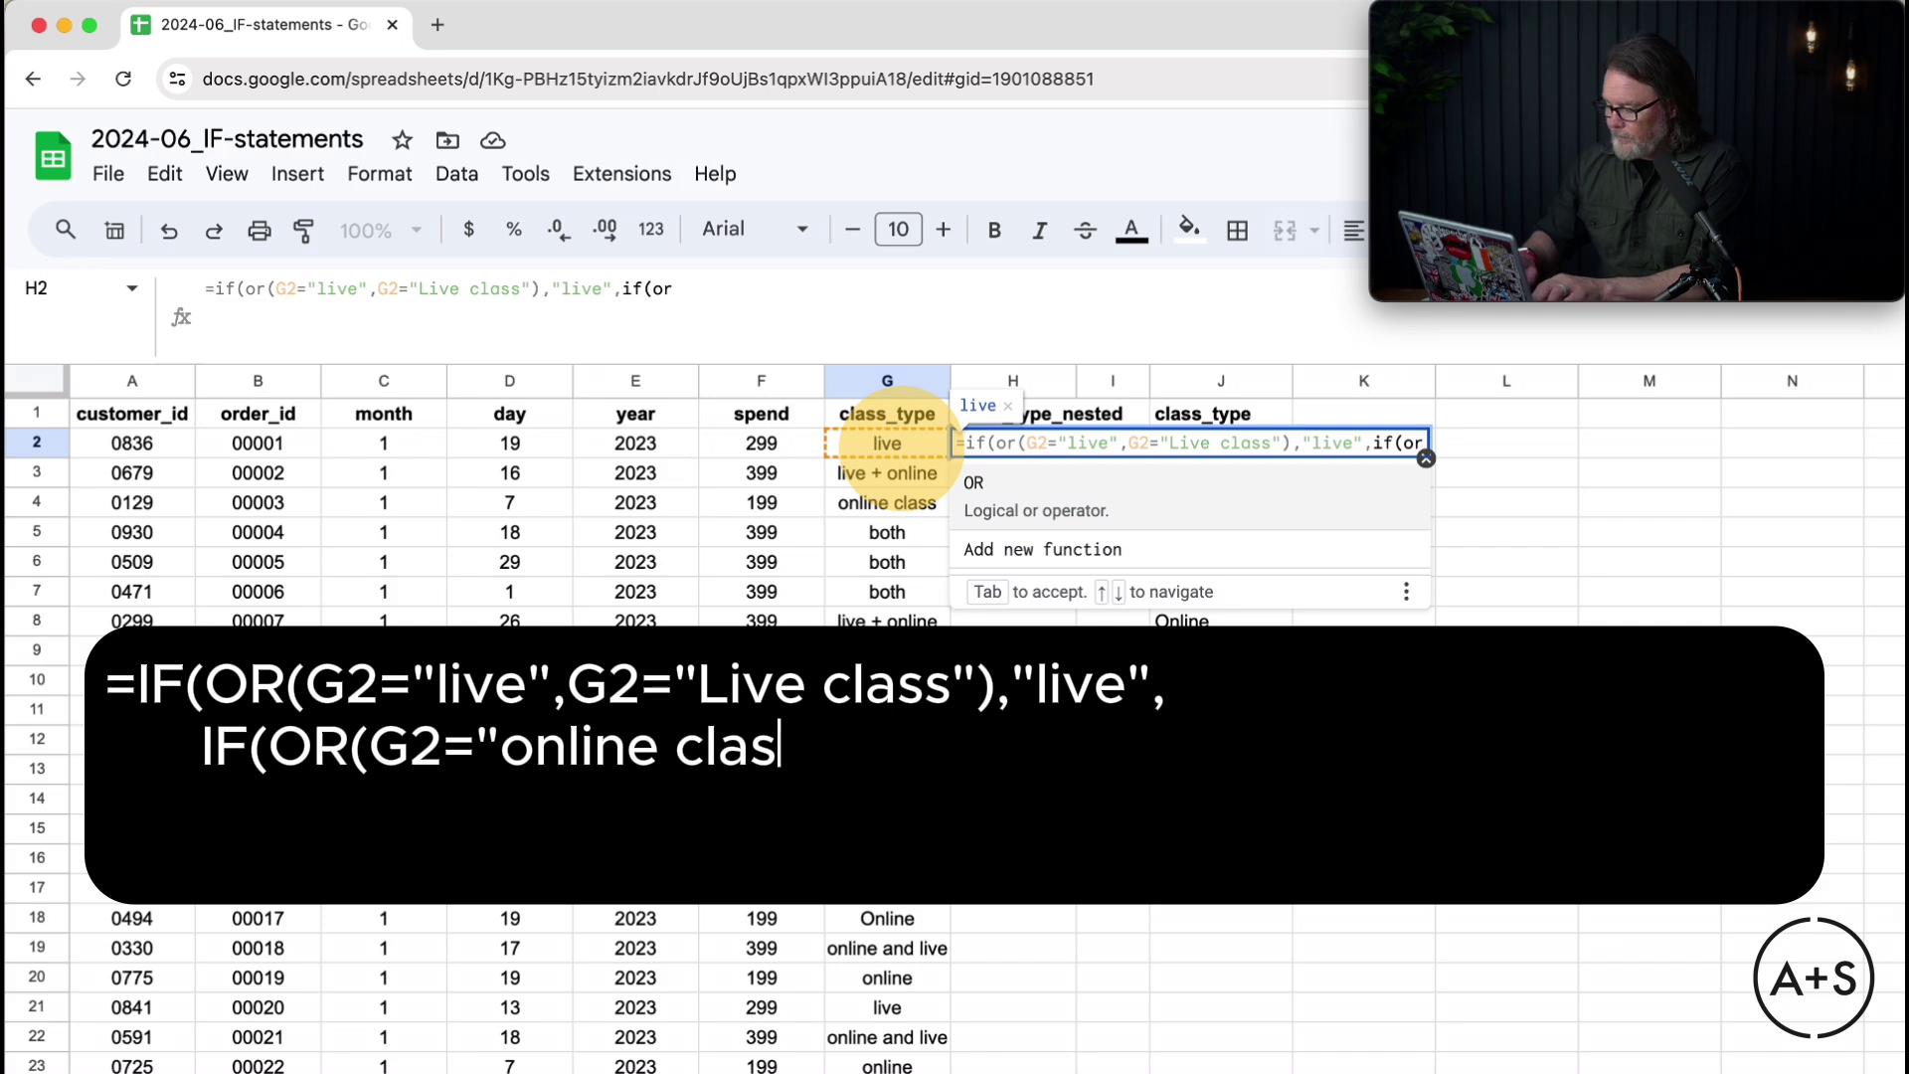
pyautogui.write('(')
pyautogui.click(873, 444)
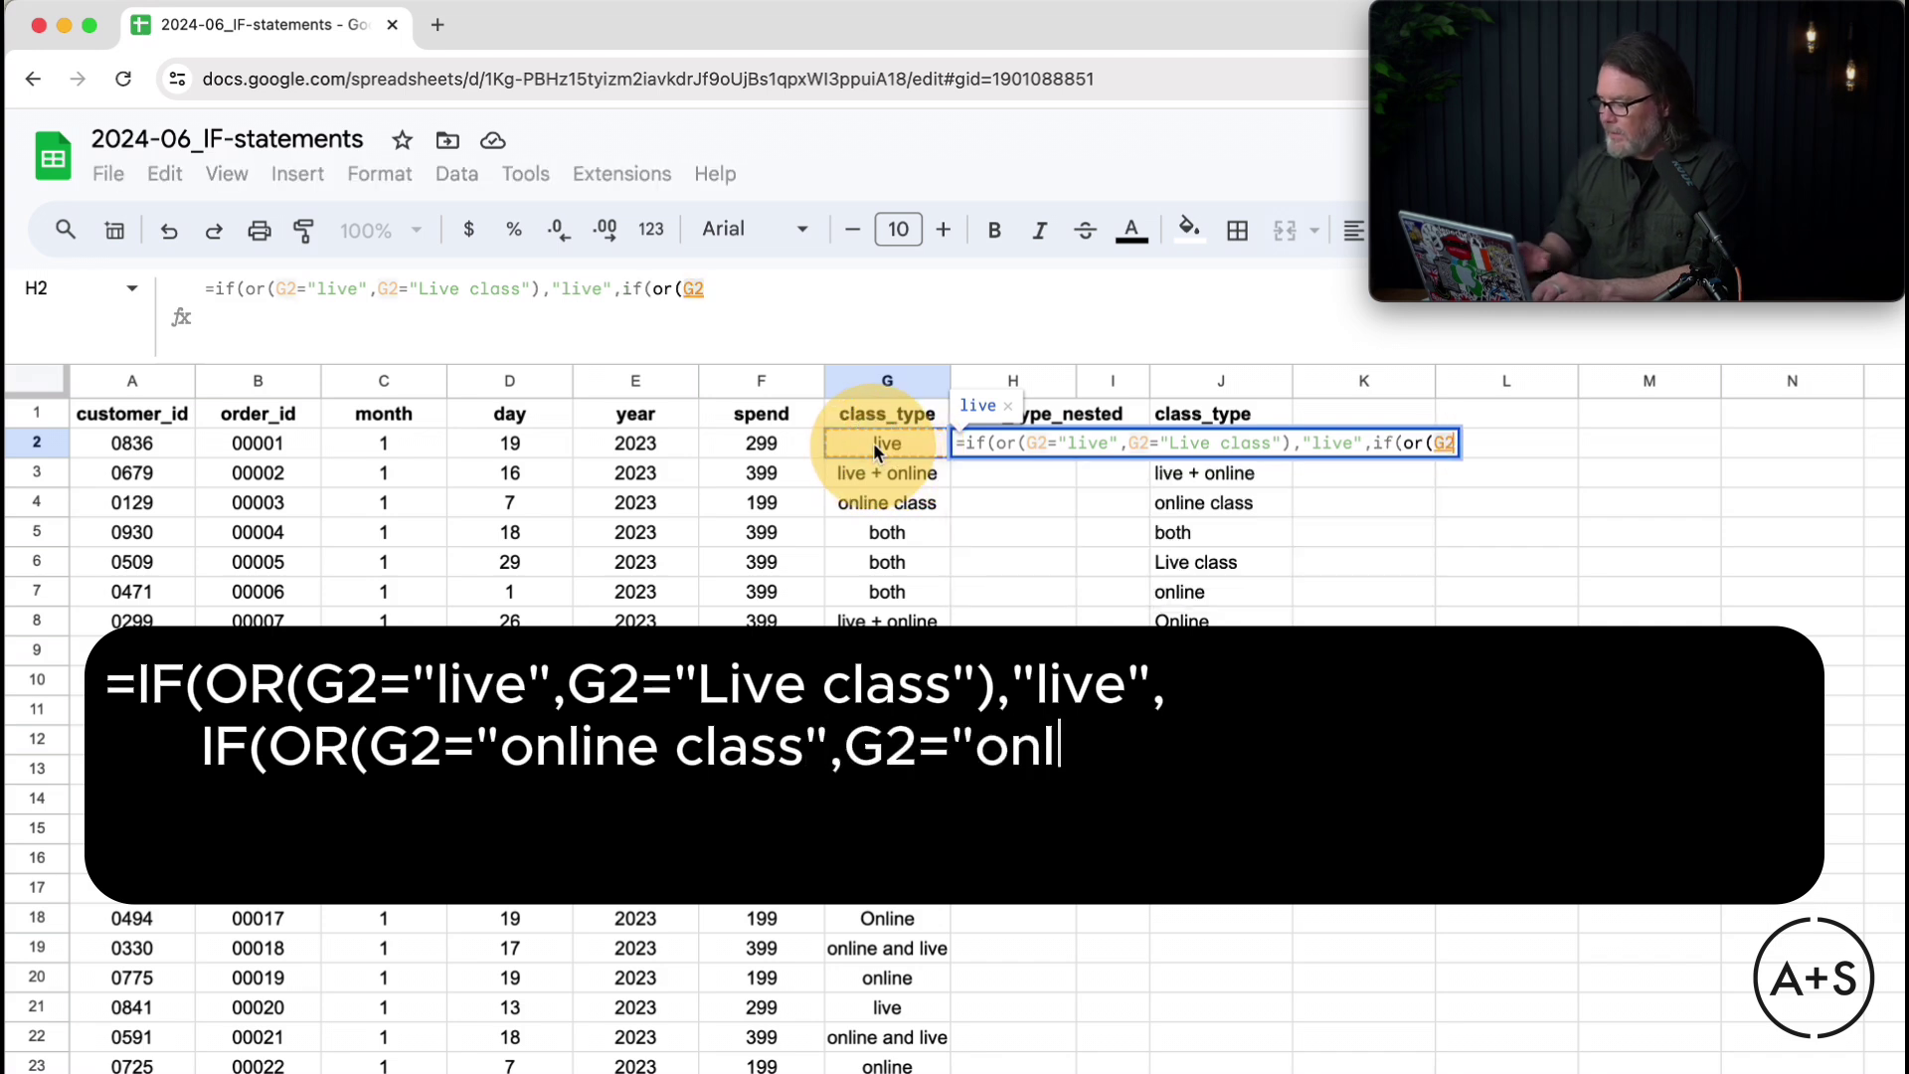
pyautogui.write('=')
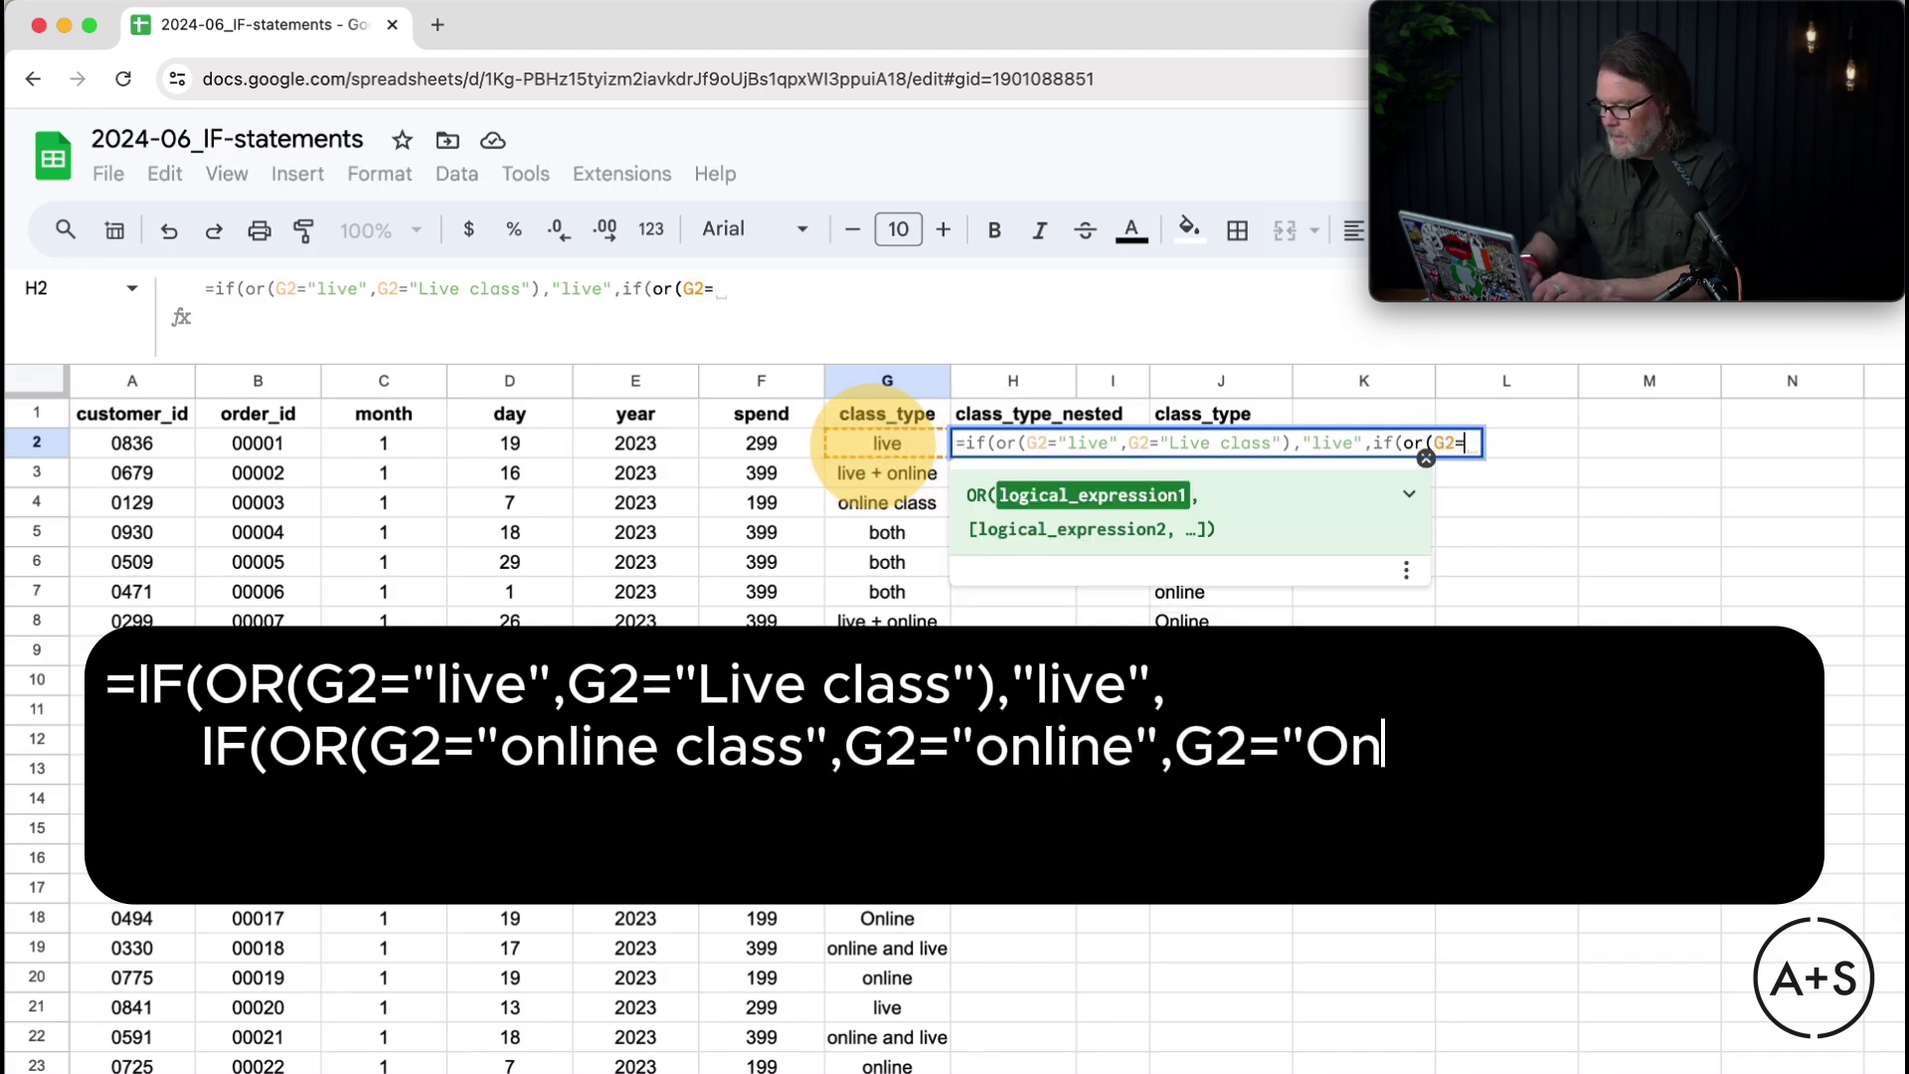
pyautogui.write('online')
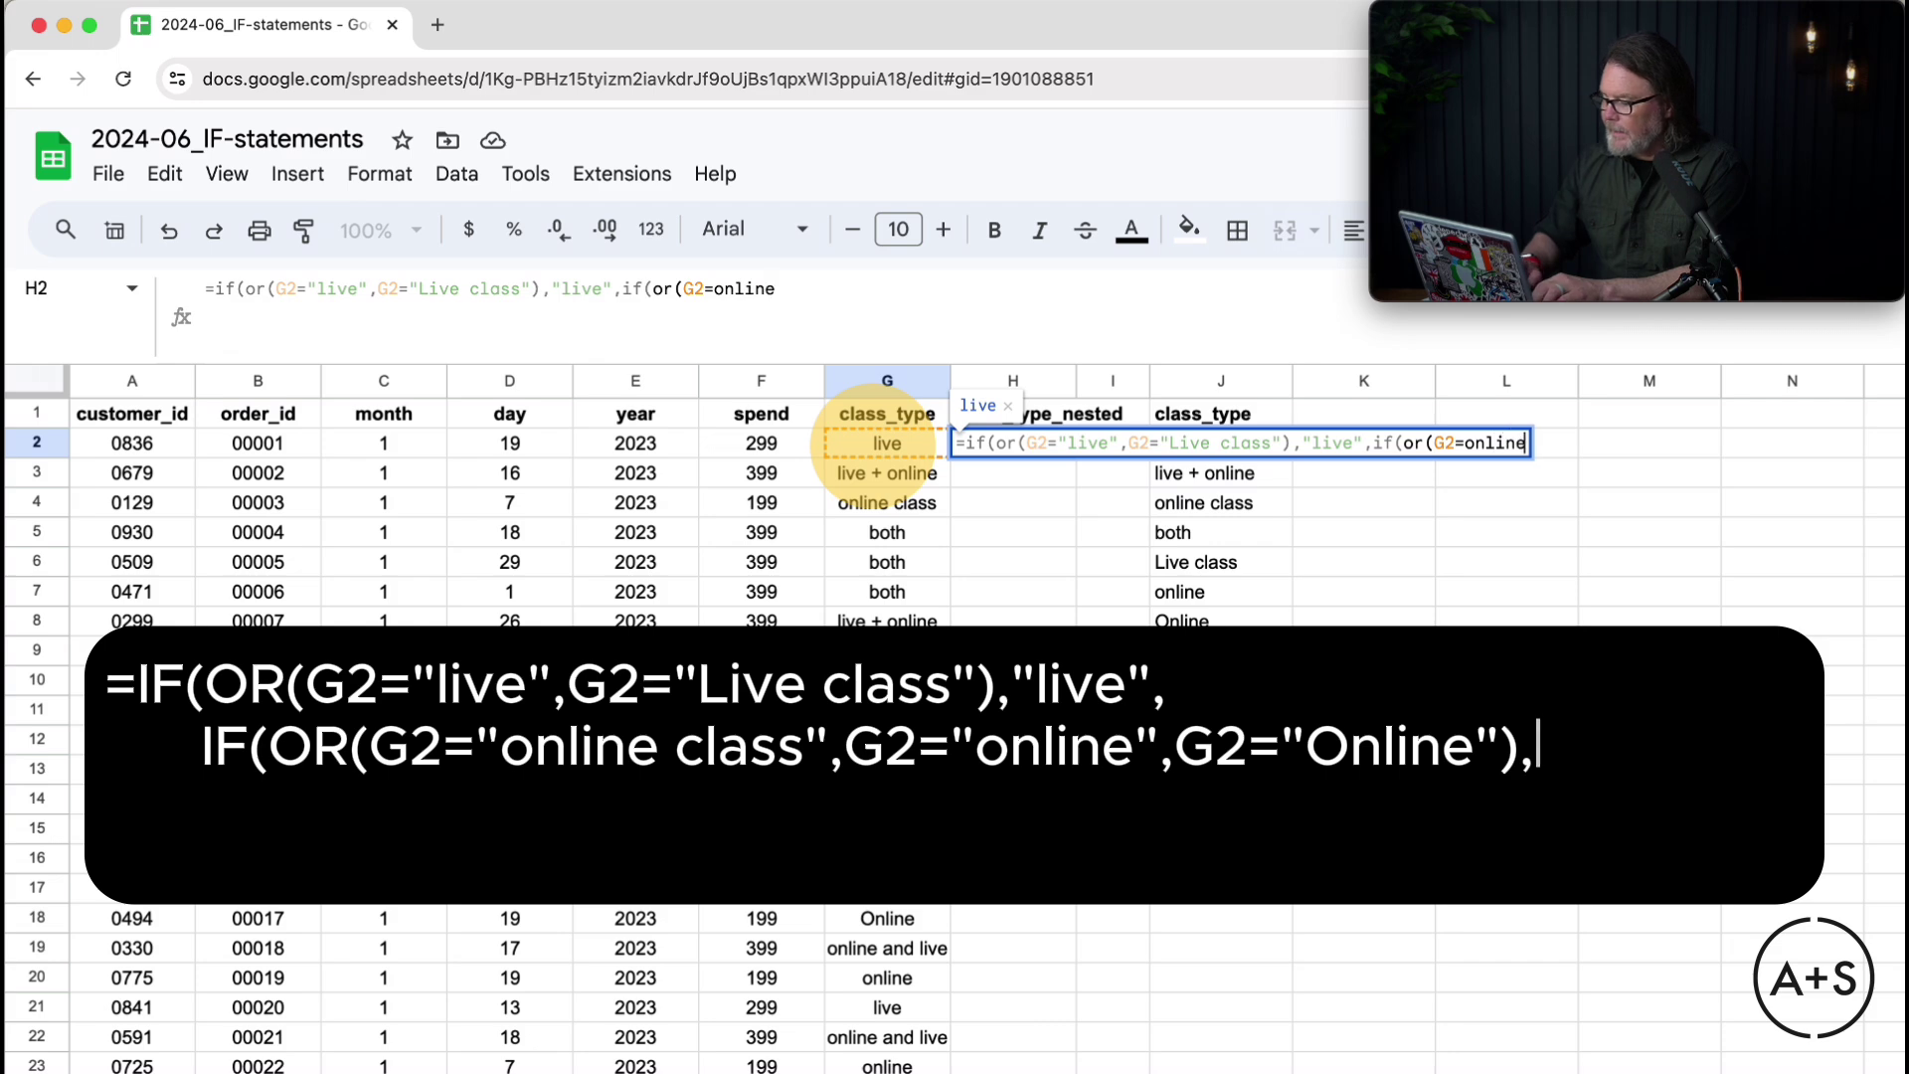
pyautogui.press('BackSpace')
pyautogui.press('BackSpace')
pyautogui.press('BackSpace')
pyautogui.press('BackSpace')
pyautogui.press('BackSpace')
pyautogui.press('BackSpace')
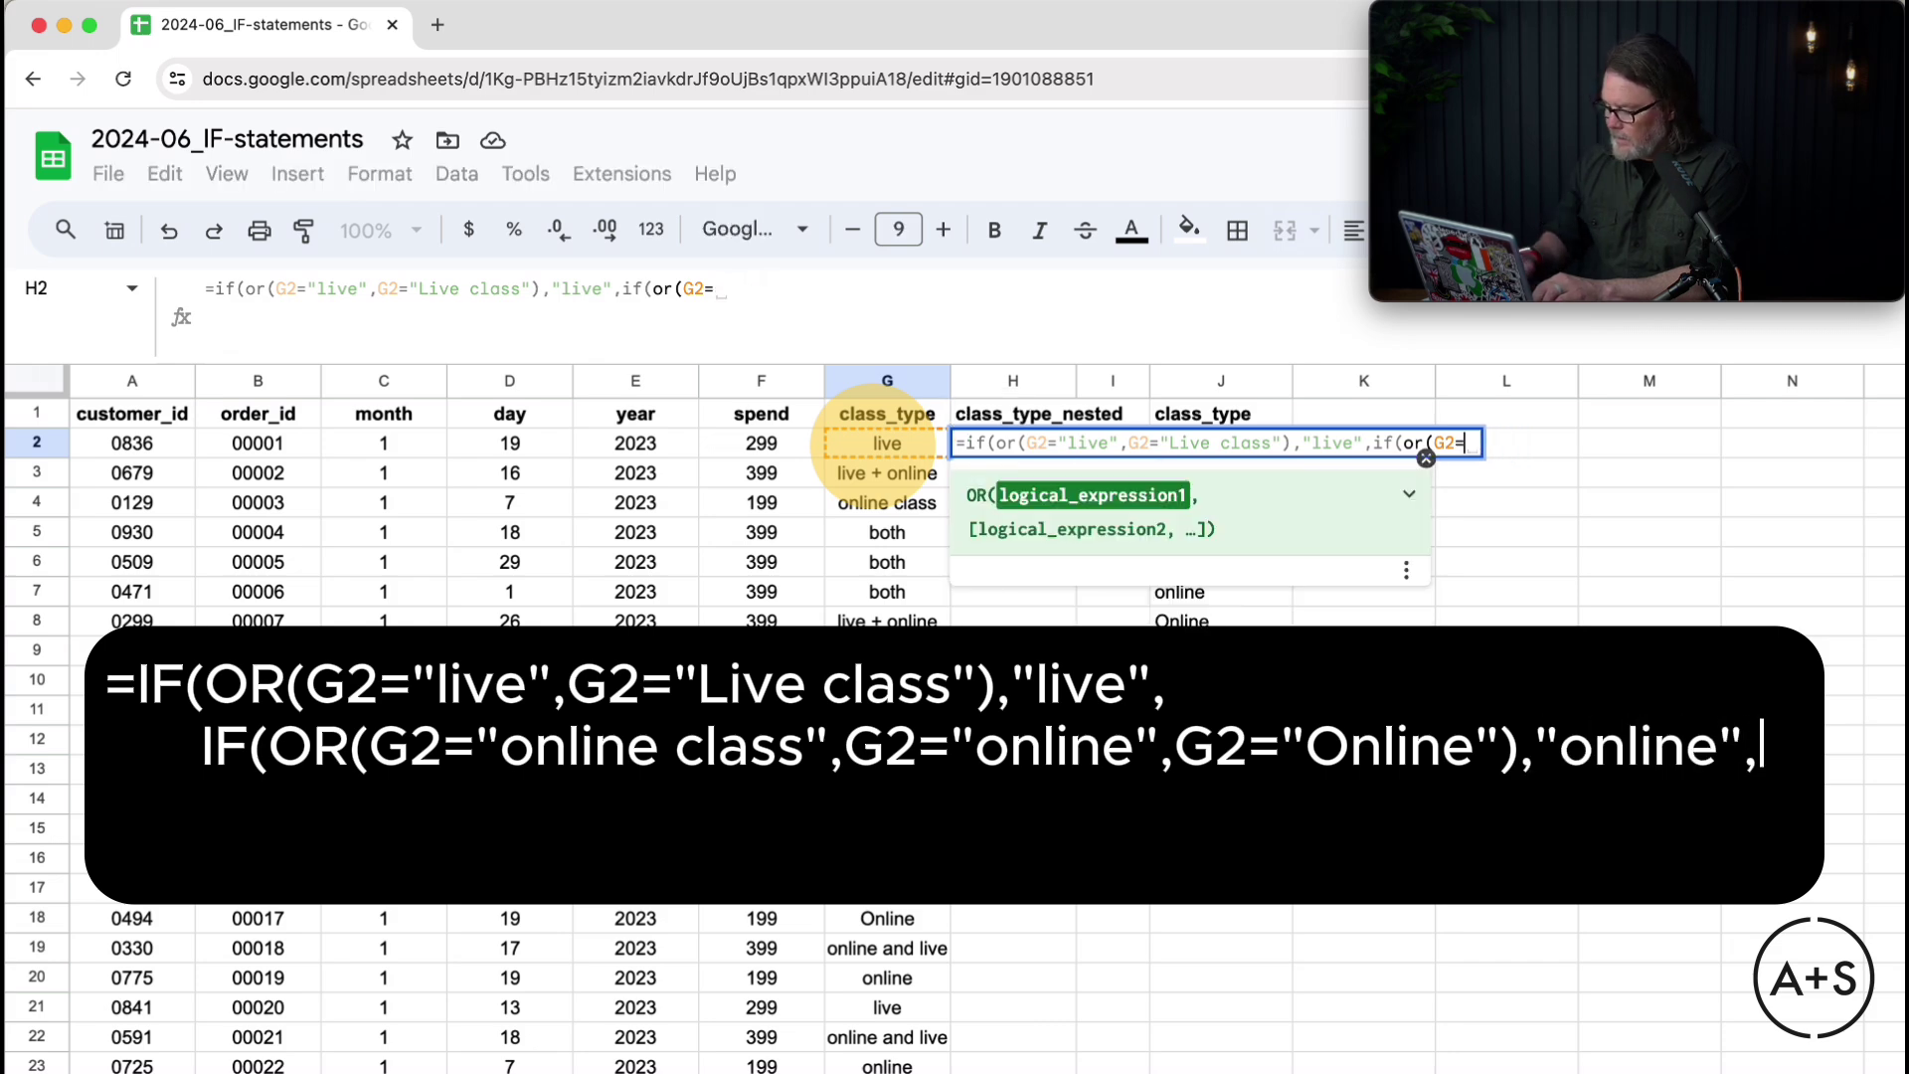
# Step: Complete the second IF's OR with G2="online class", G2="online" and G2="Online", and give "online" as its true value
pyautogui.write('"online ')
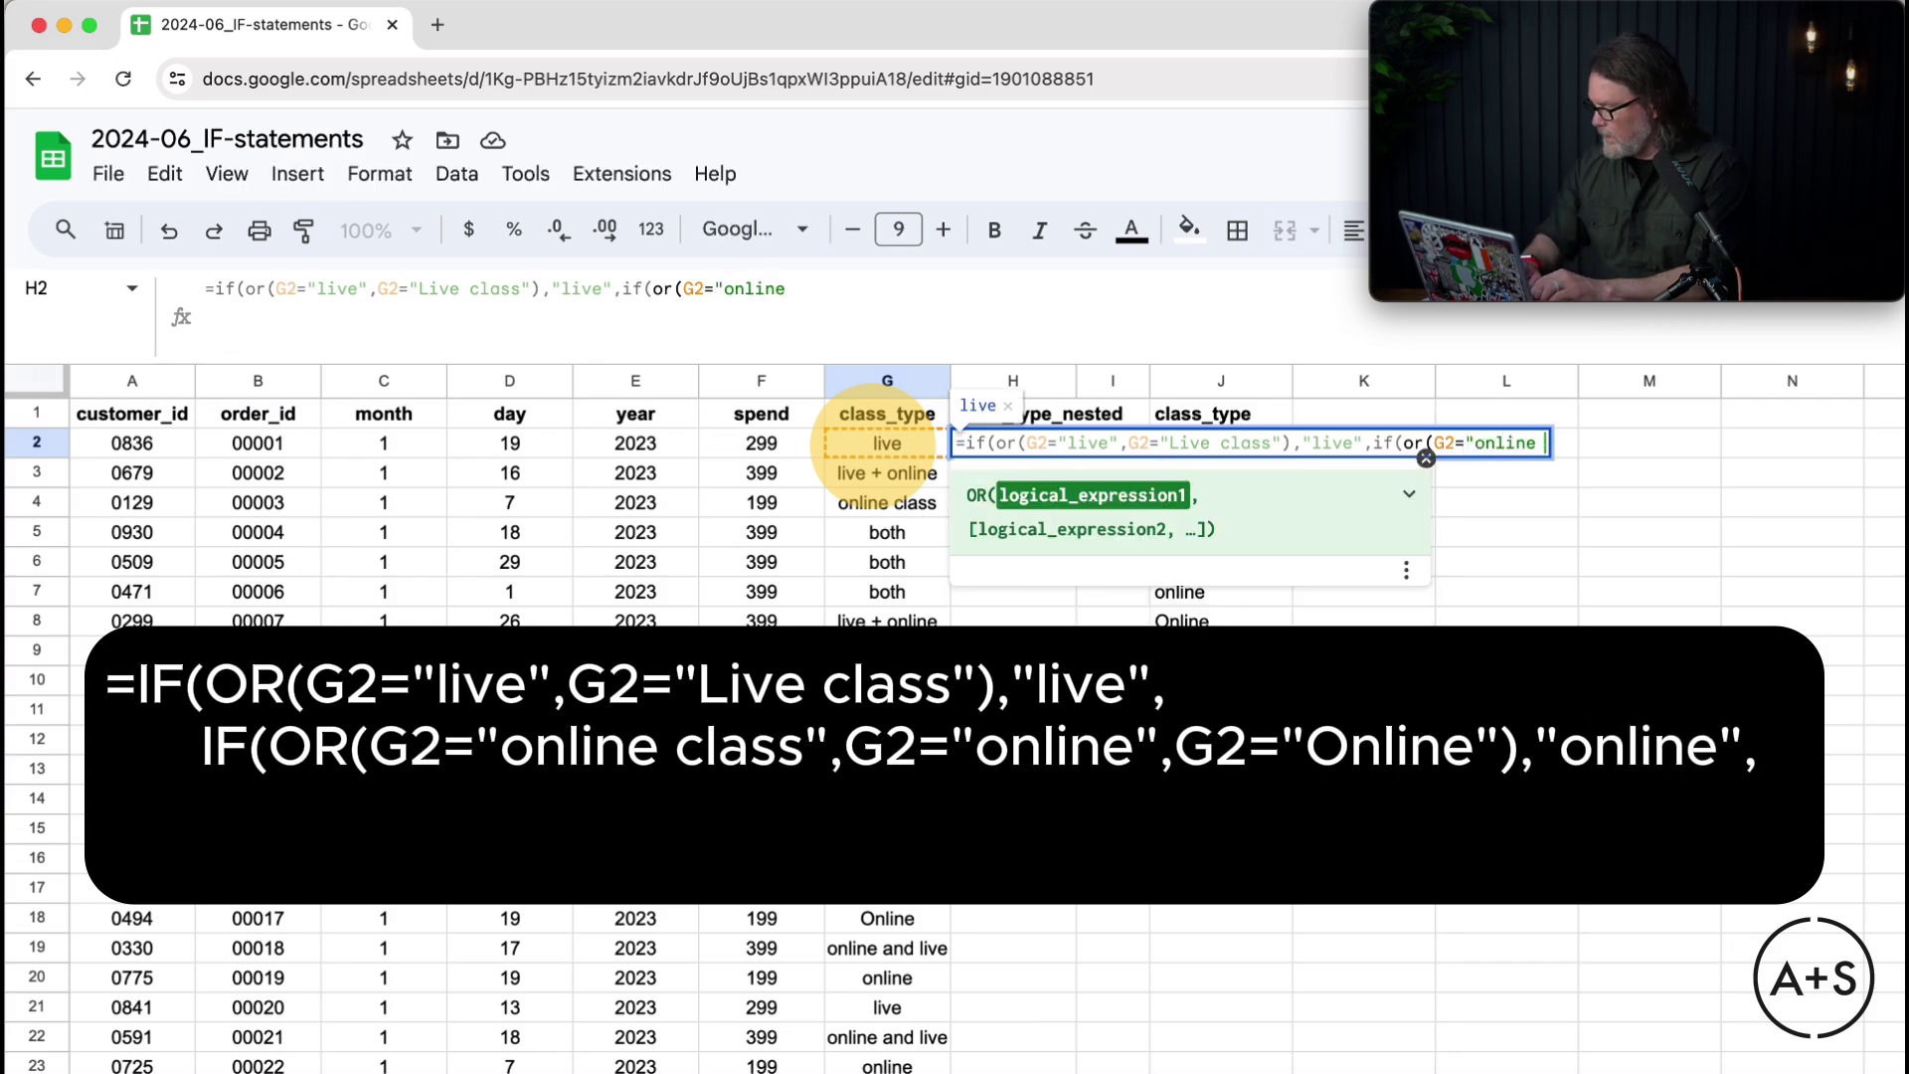
pyautogui.write('class"')
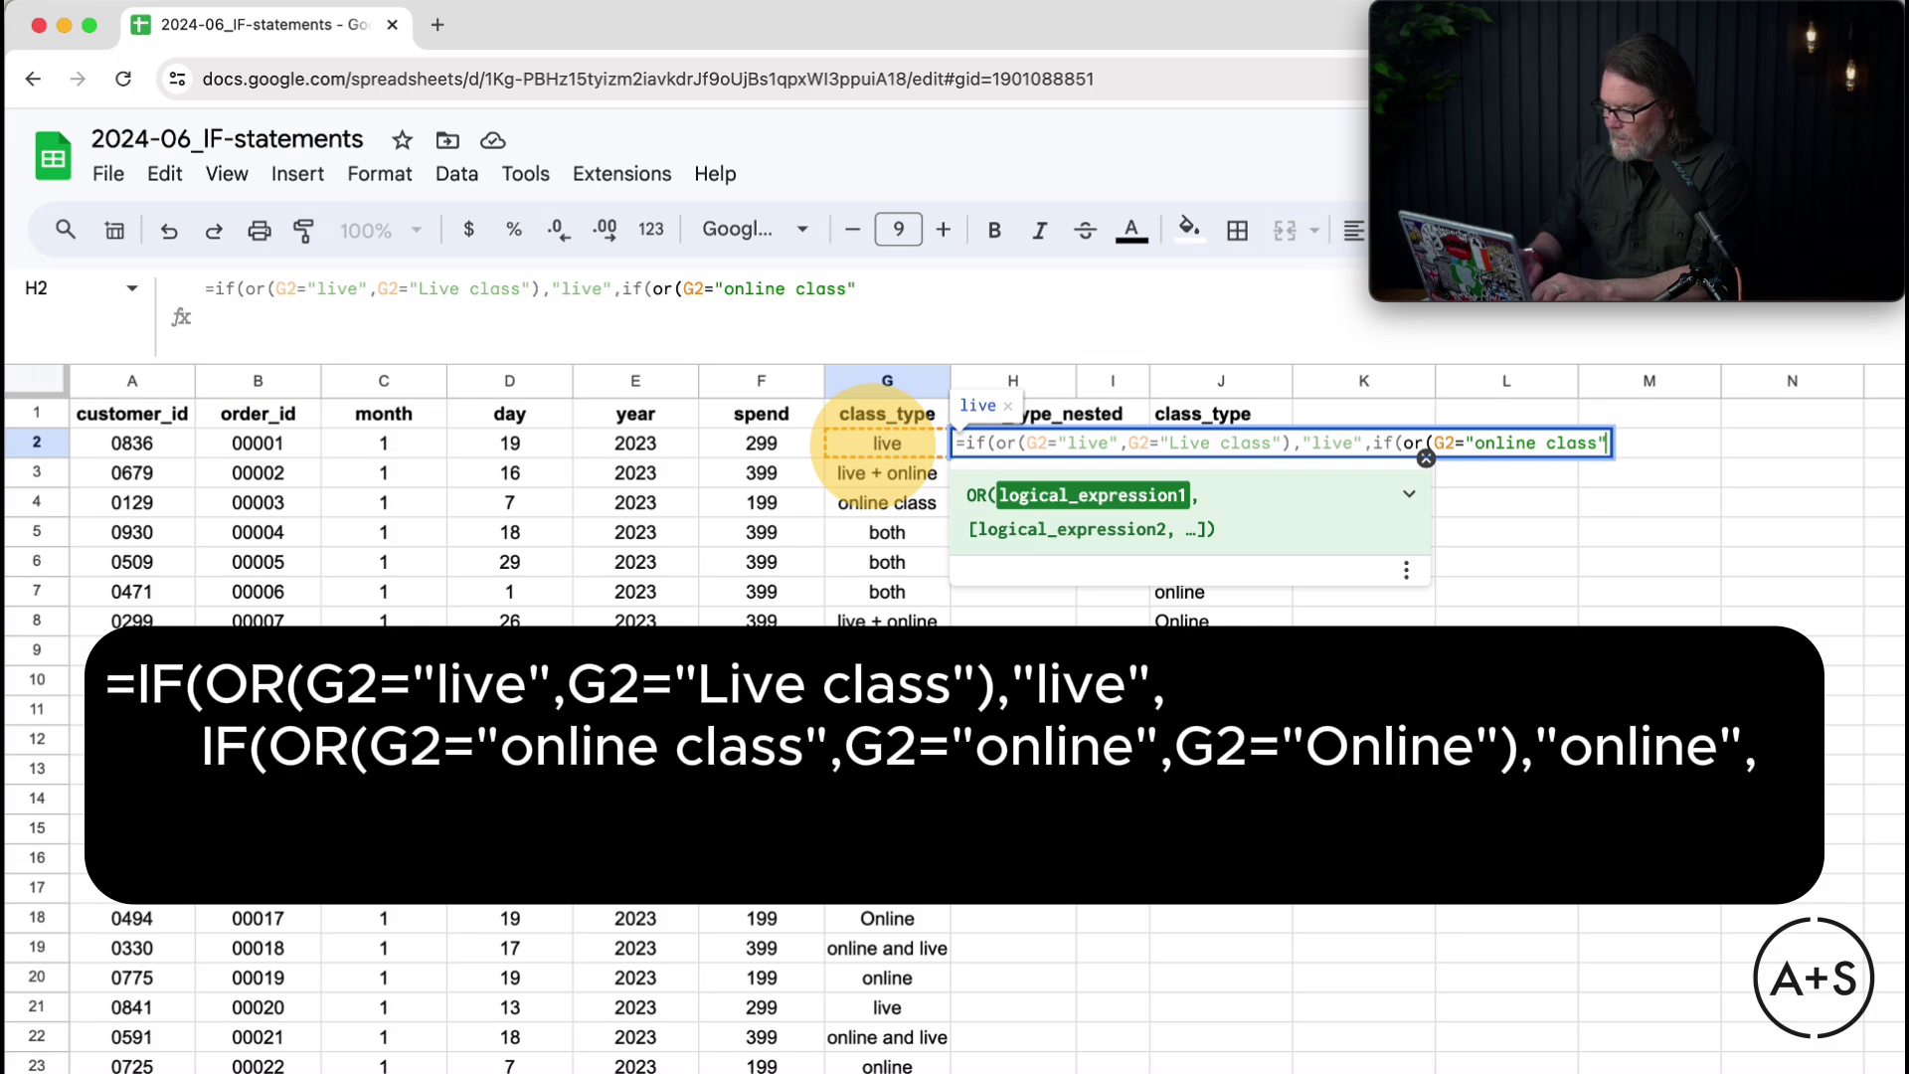
pyautogui.write(',')
pyautogui.click(861, 447)
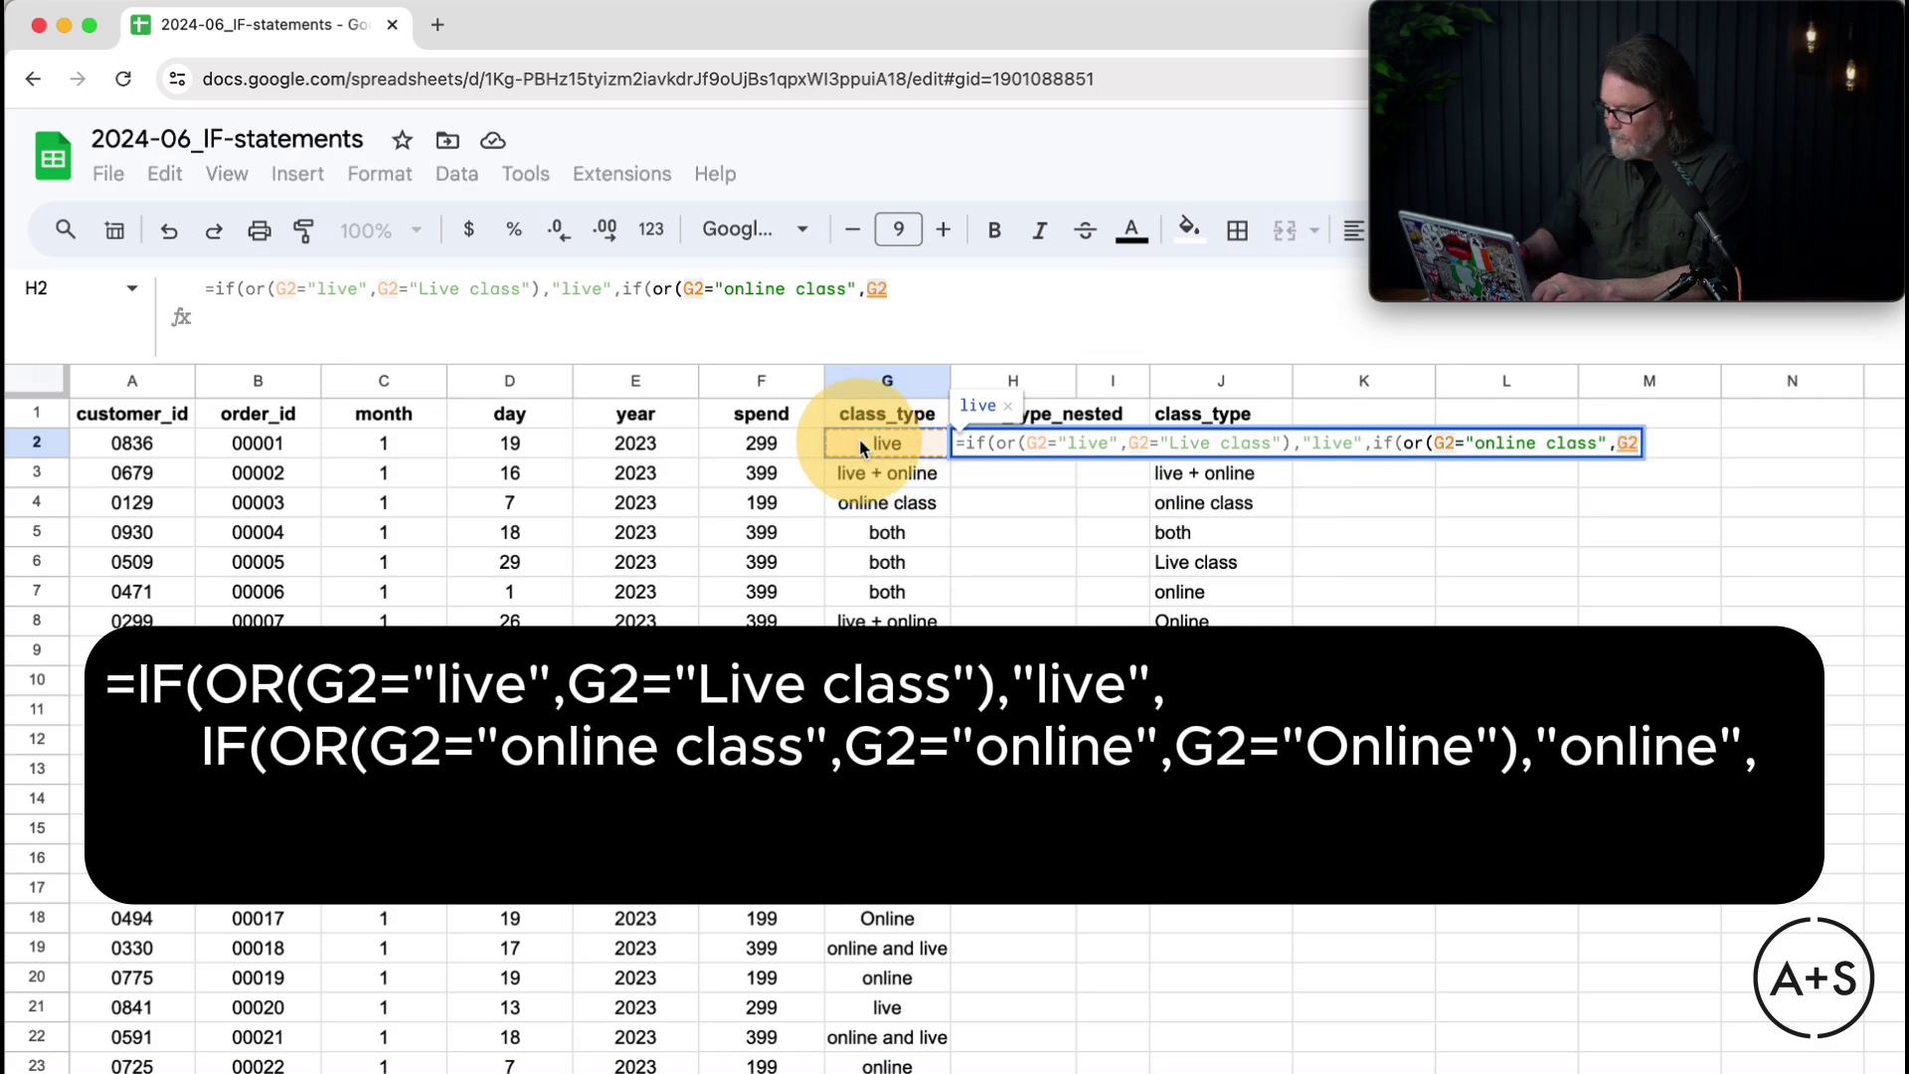
pyautogui.write('="online",')
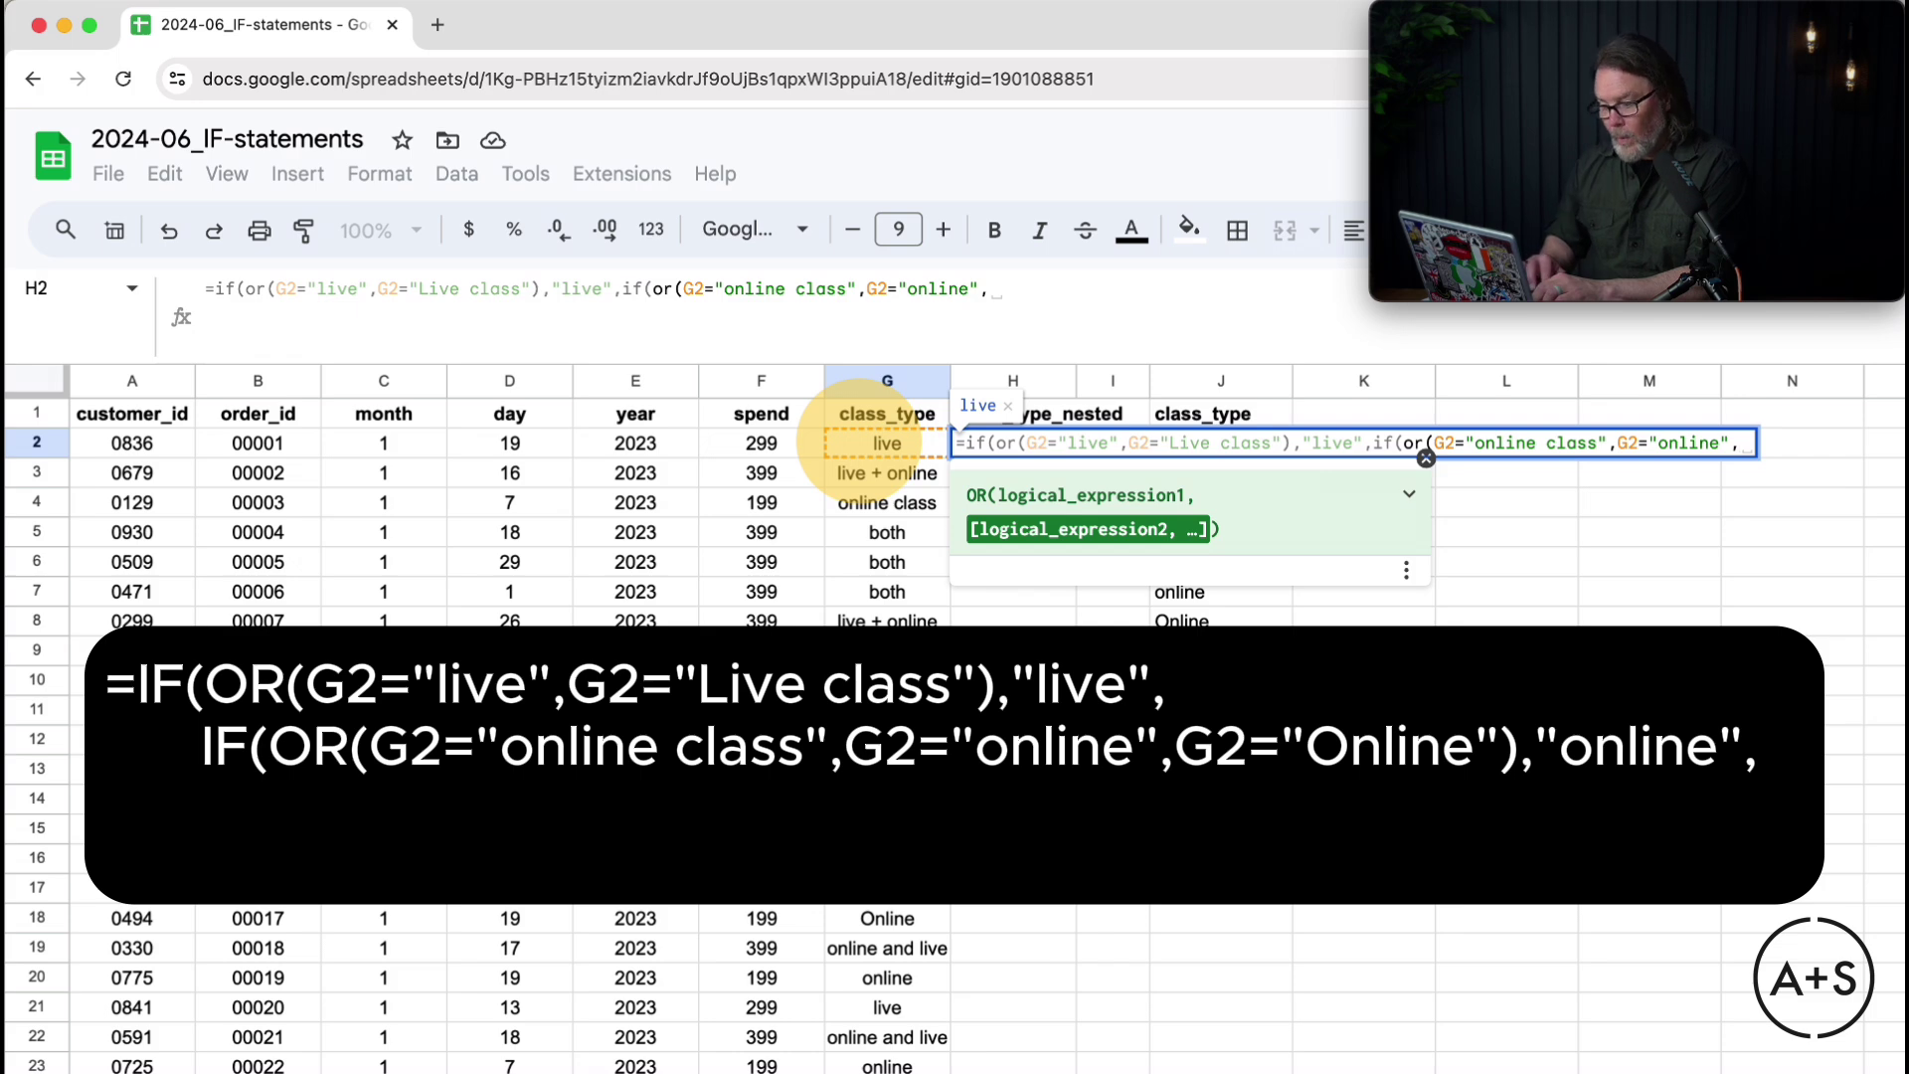
pyautogui.click(867, 444)
pyautogui.write('="Onl')
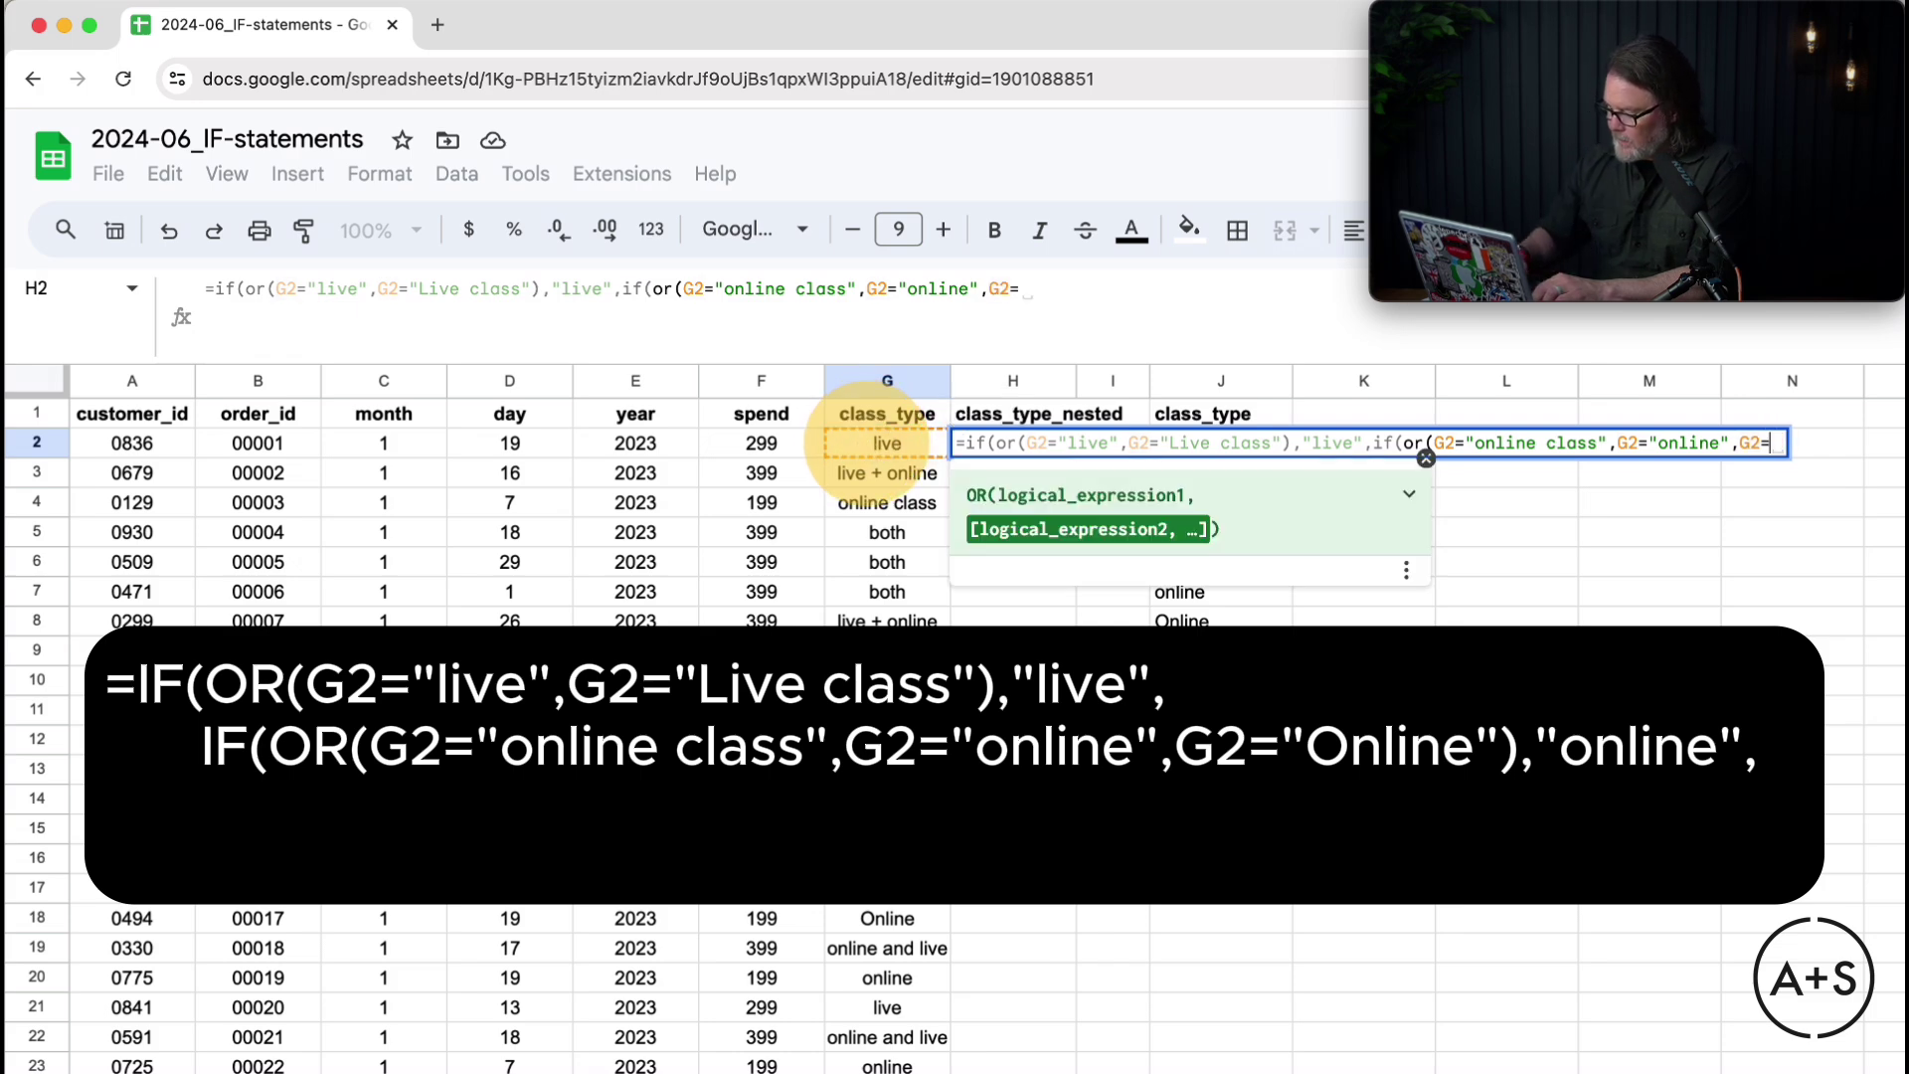
pyautogui.write('ine')
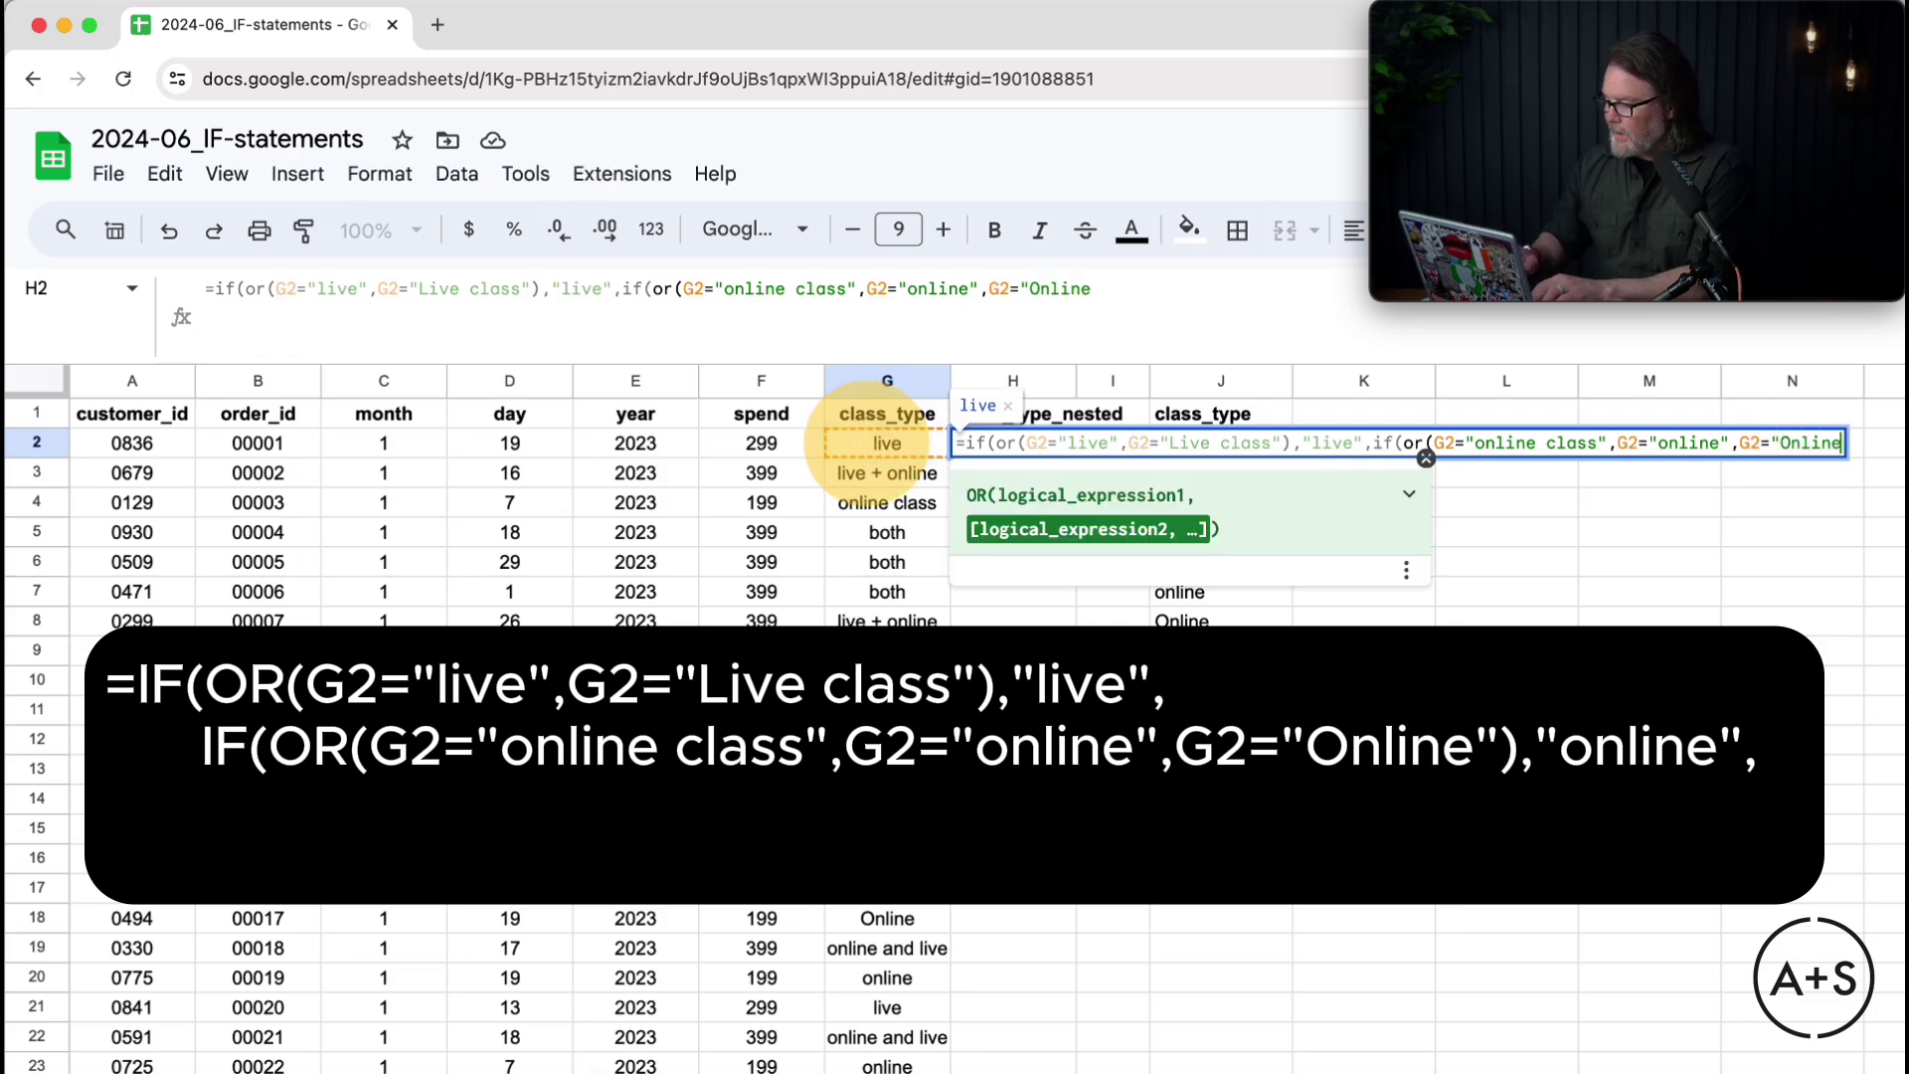
pyautogui.write('"')
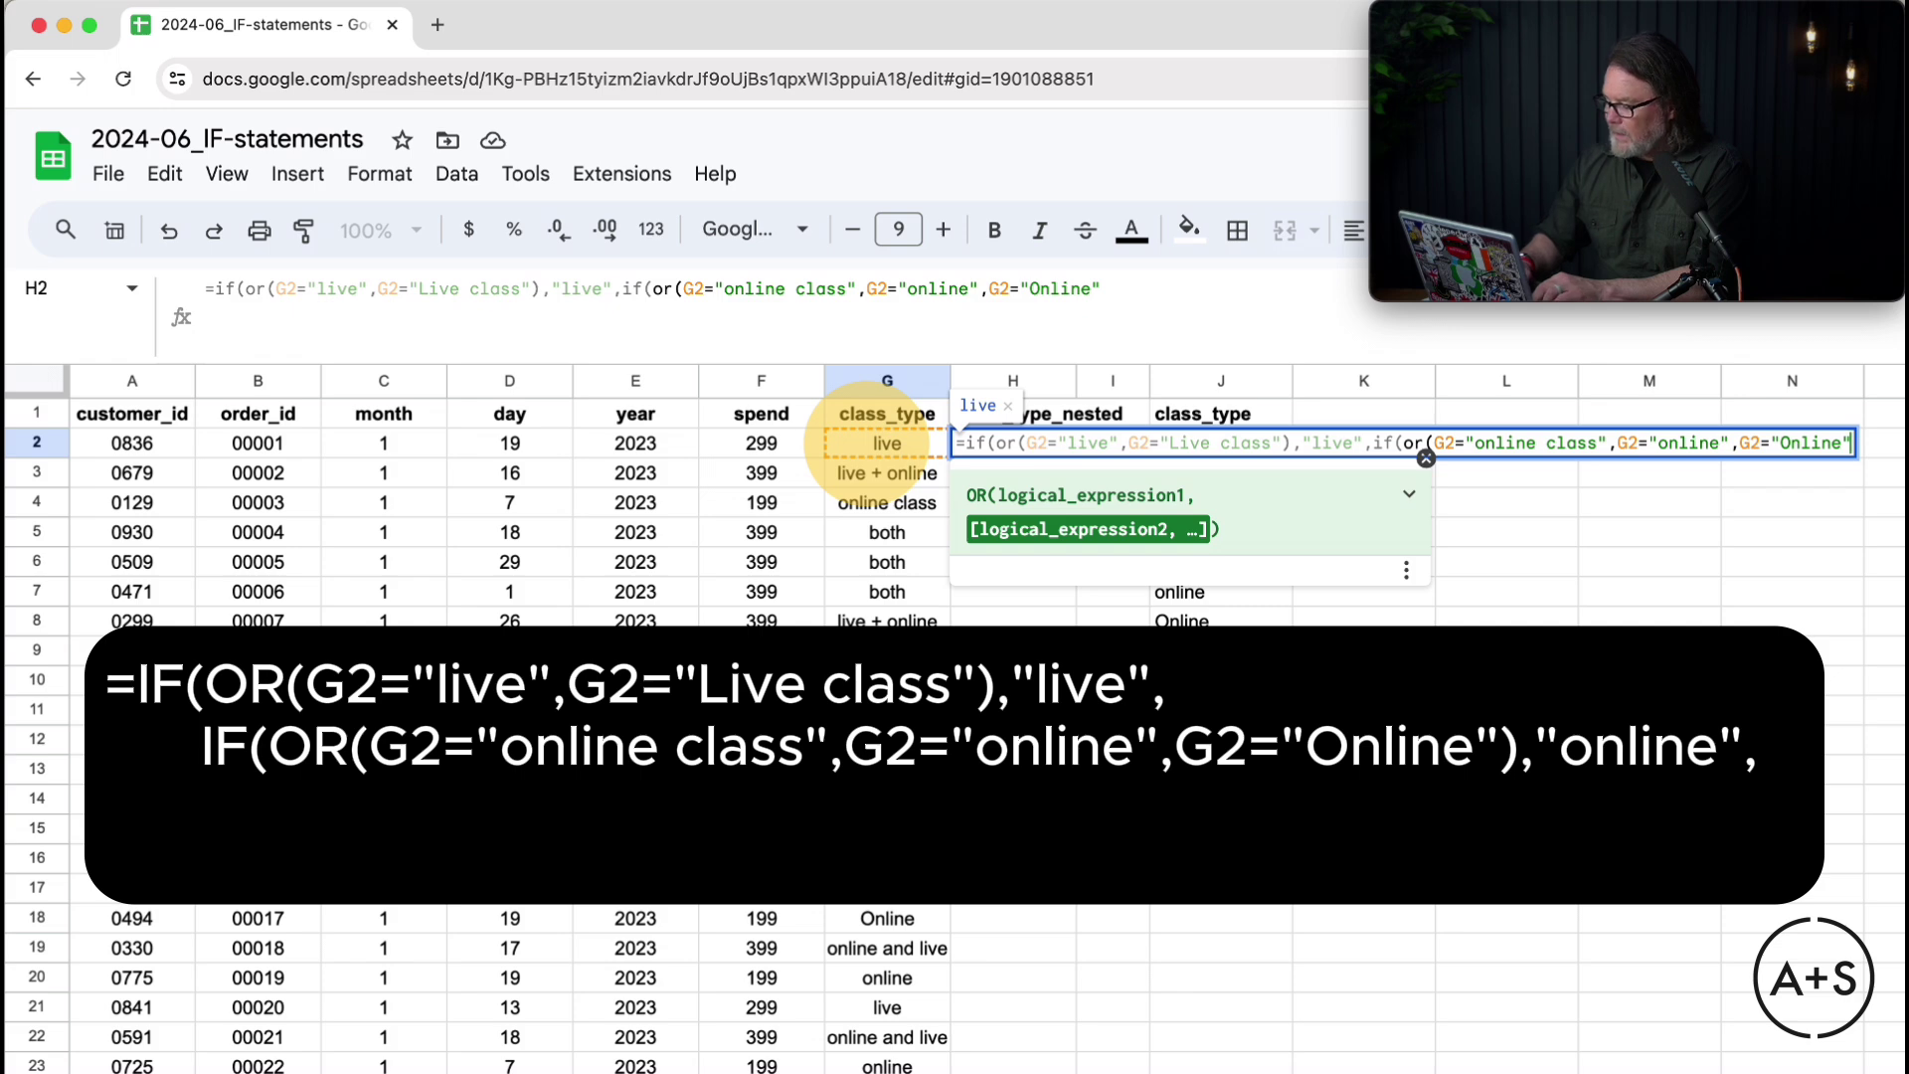
pyautogui.write(')')
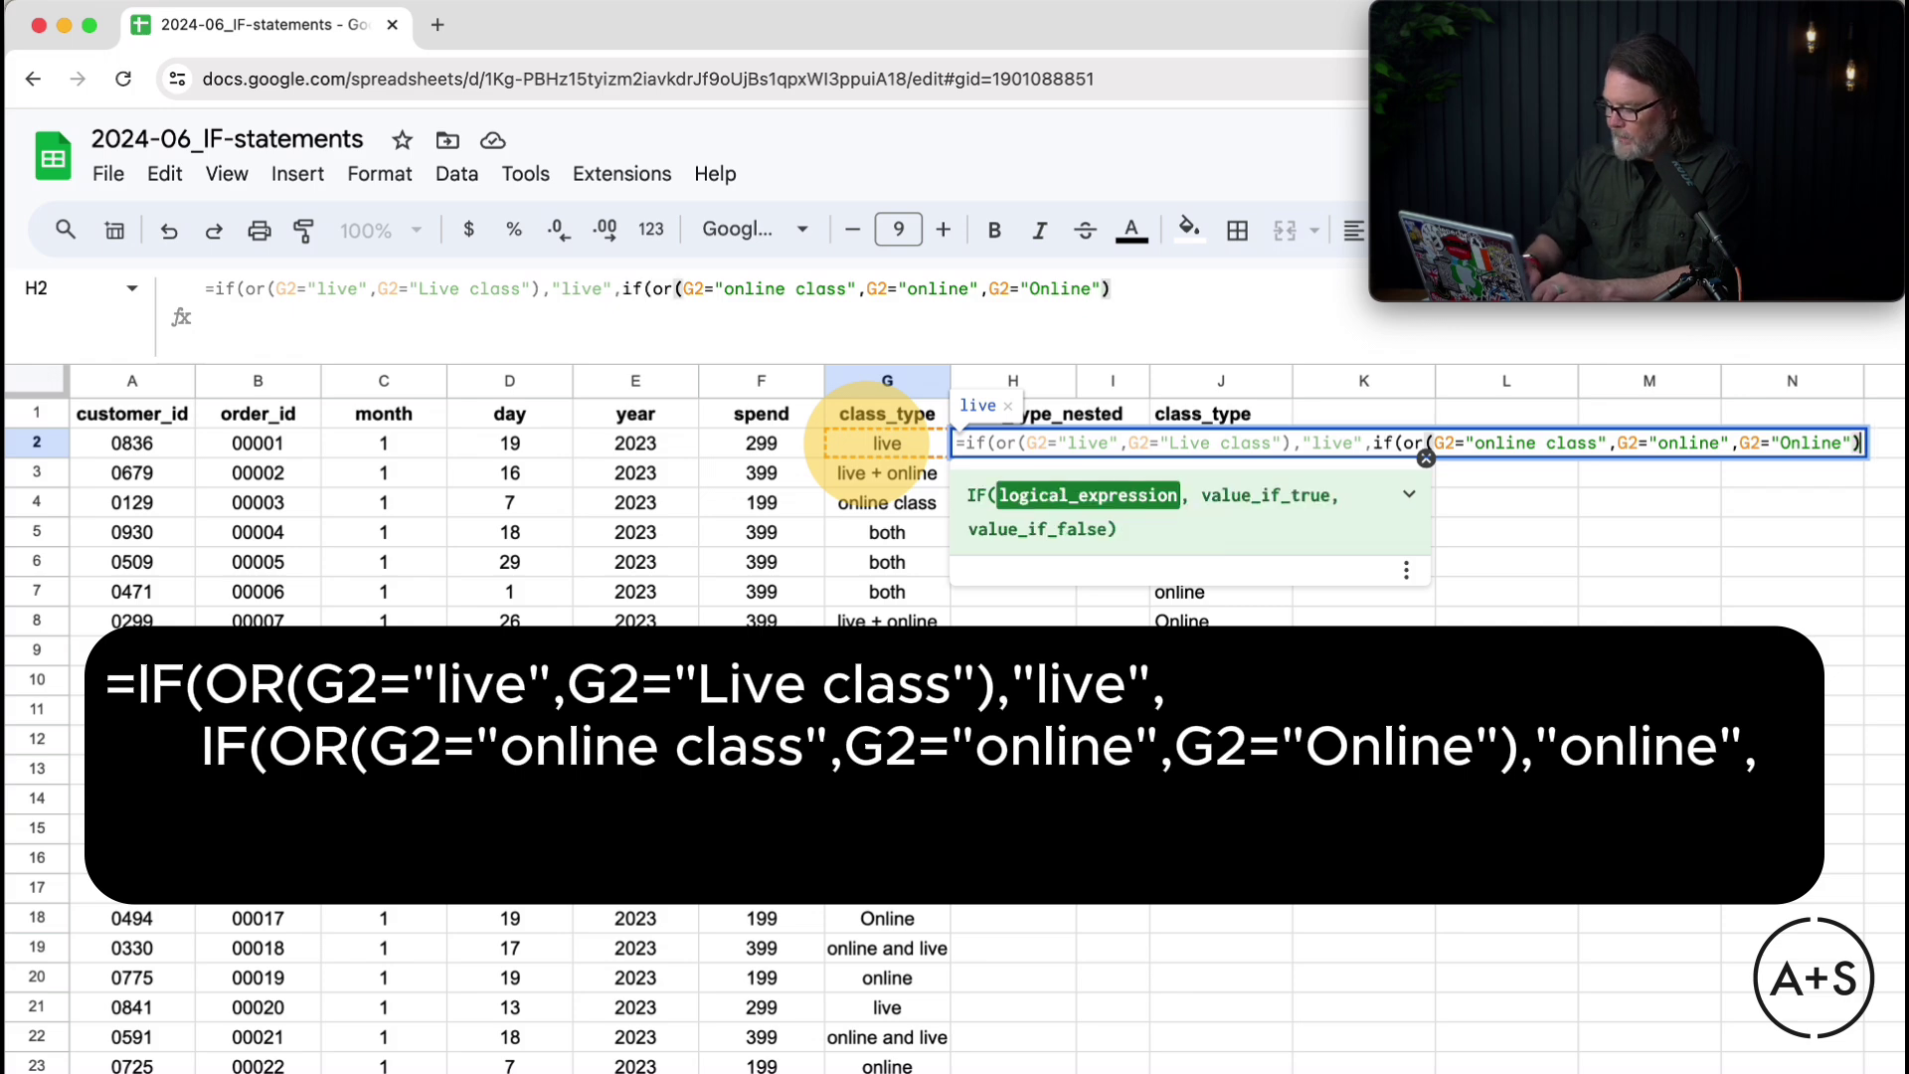
pyautogui.write(',"')
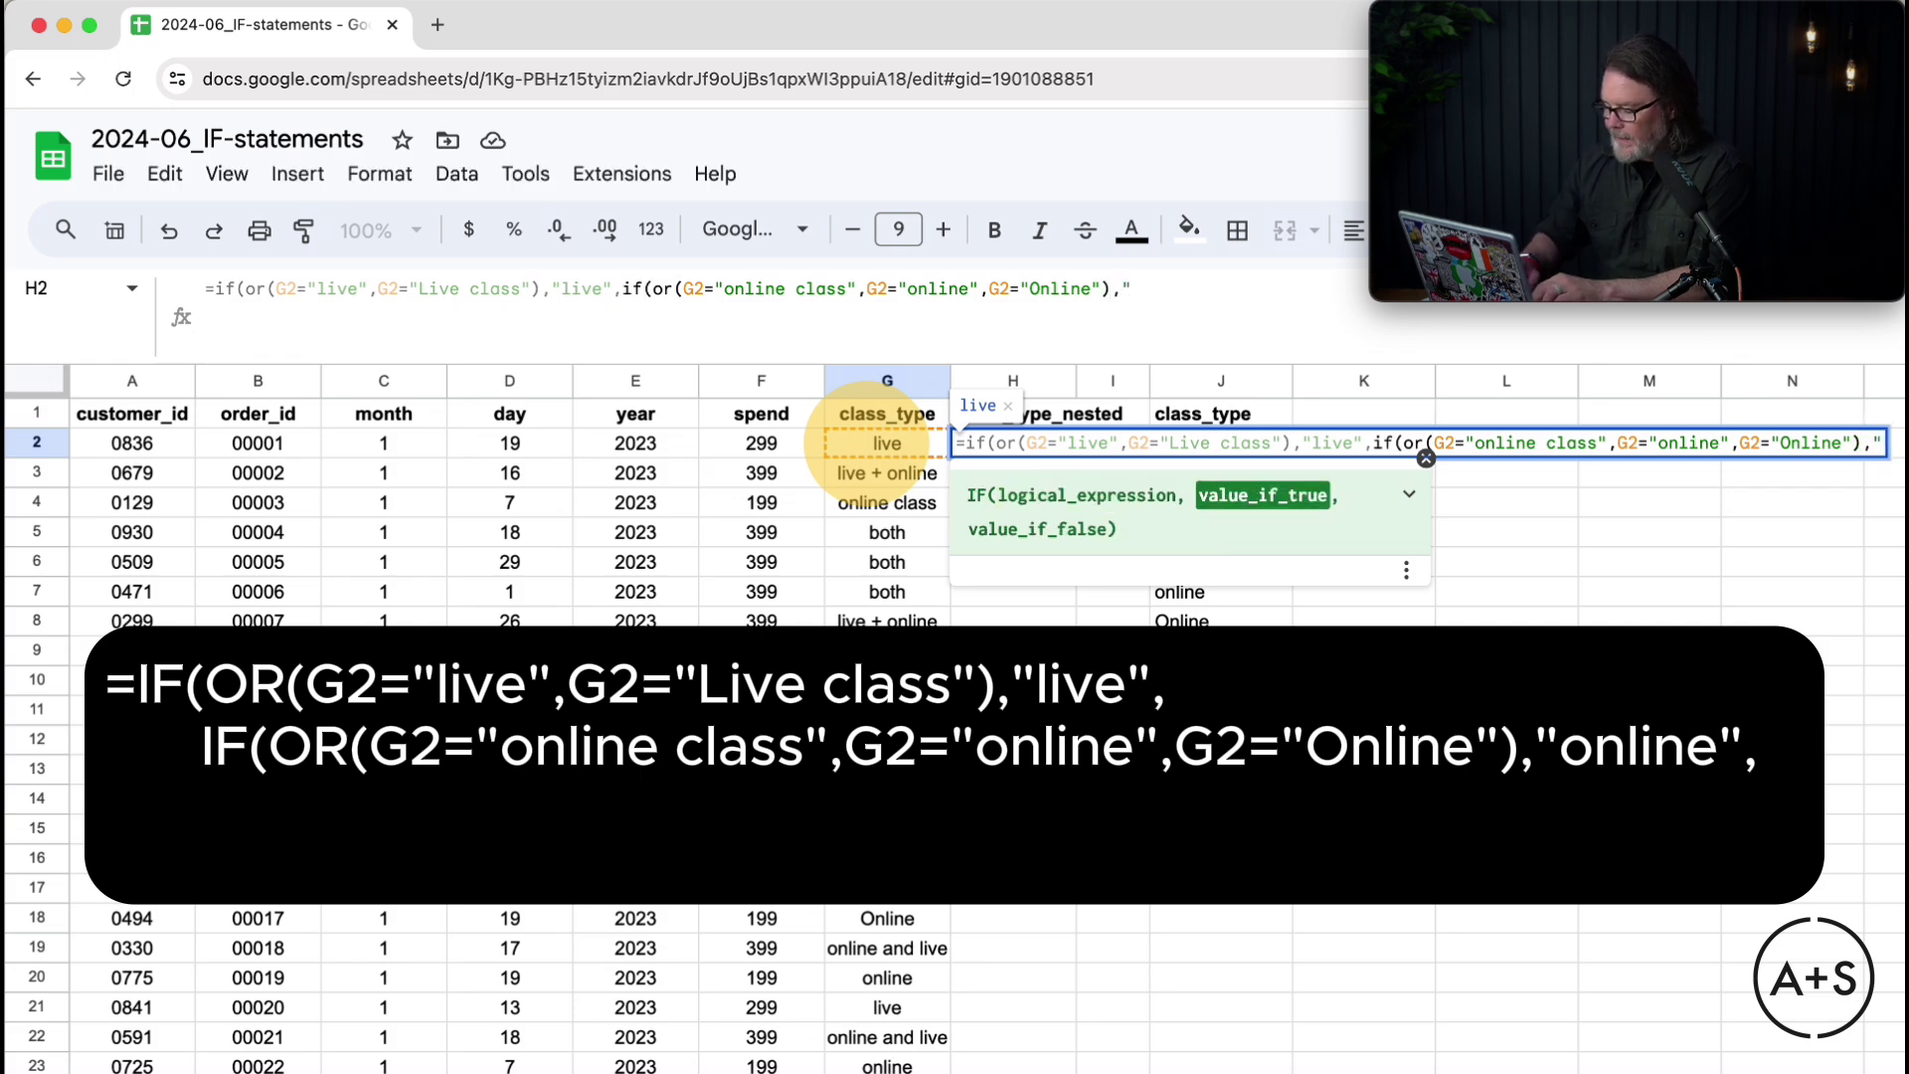
pyautogui.write('online"')
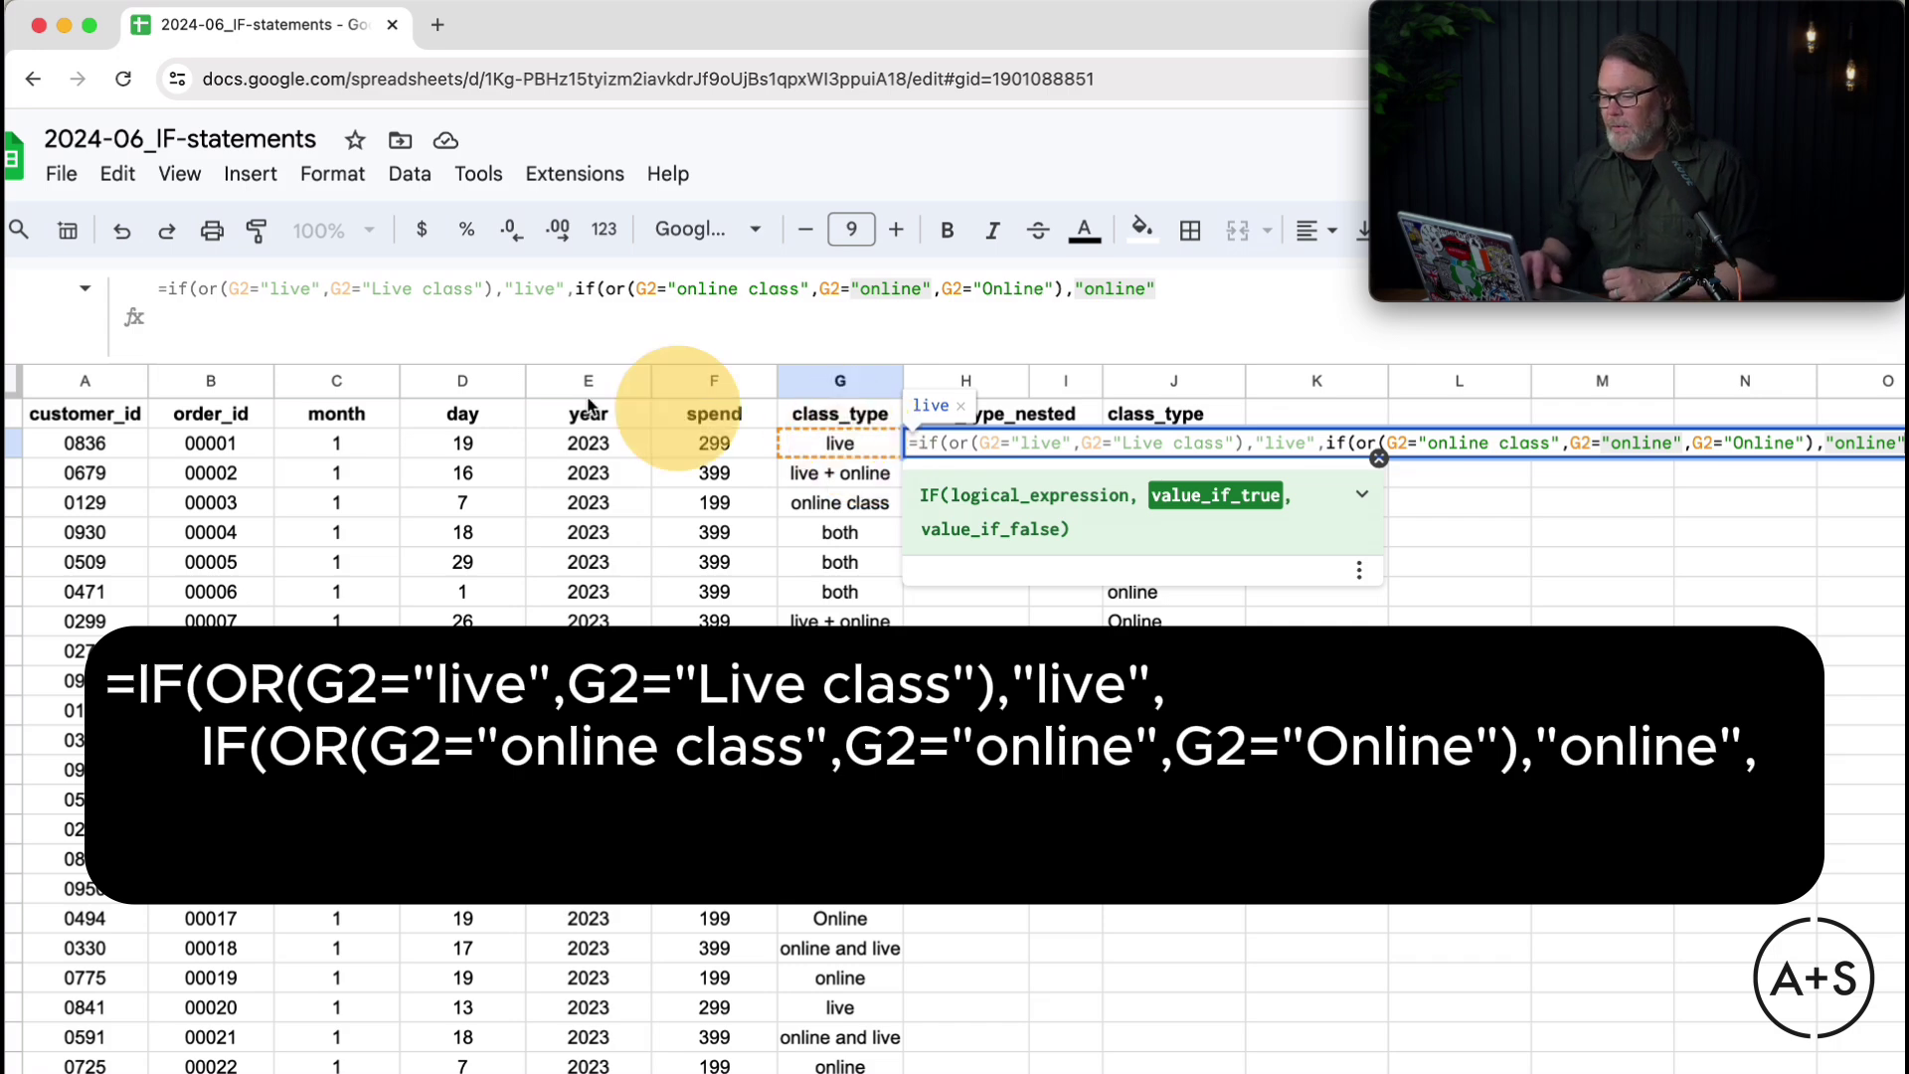
# Step: Put the second IF on its own line within the formula, and follow it with a comma and another line break
pyautogui.click(575, 293)
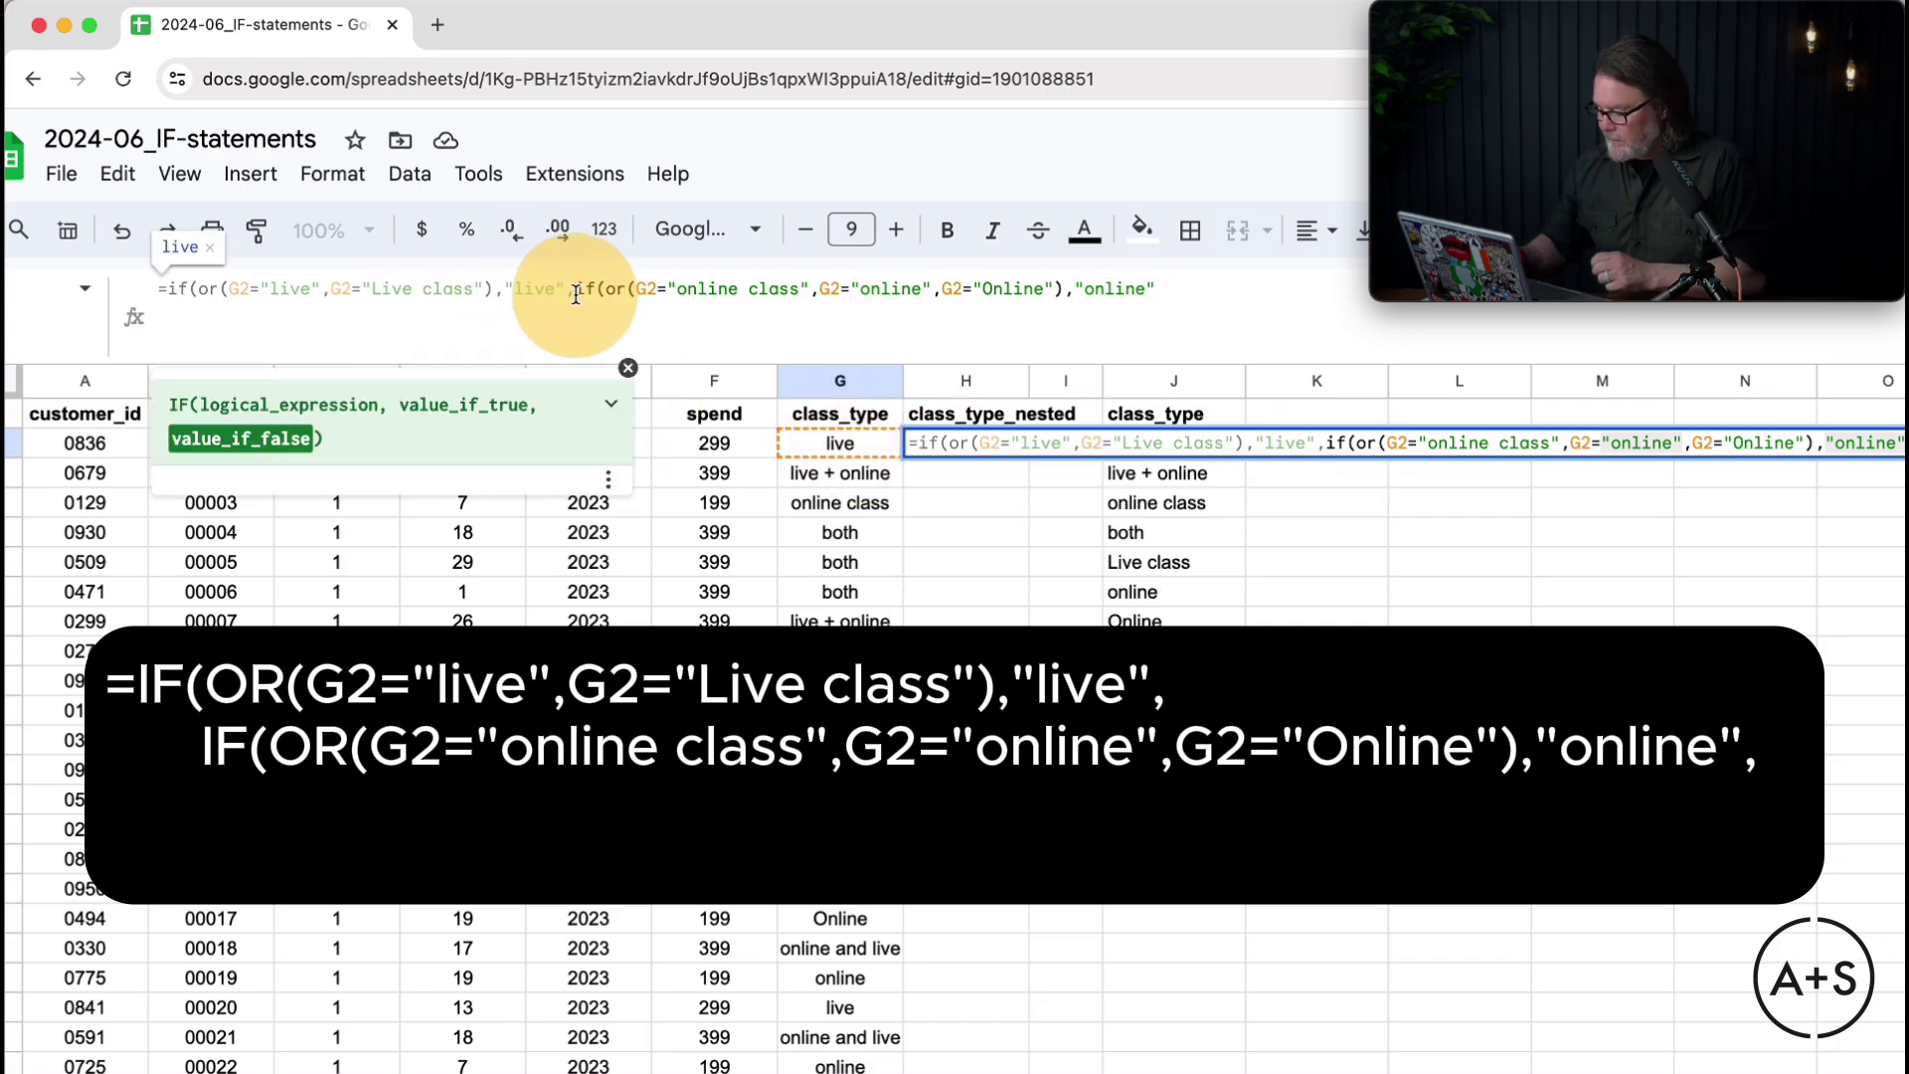
pyautogui.hotkey('alt', 'Return')
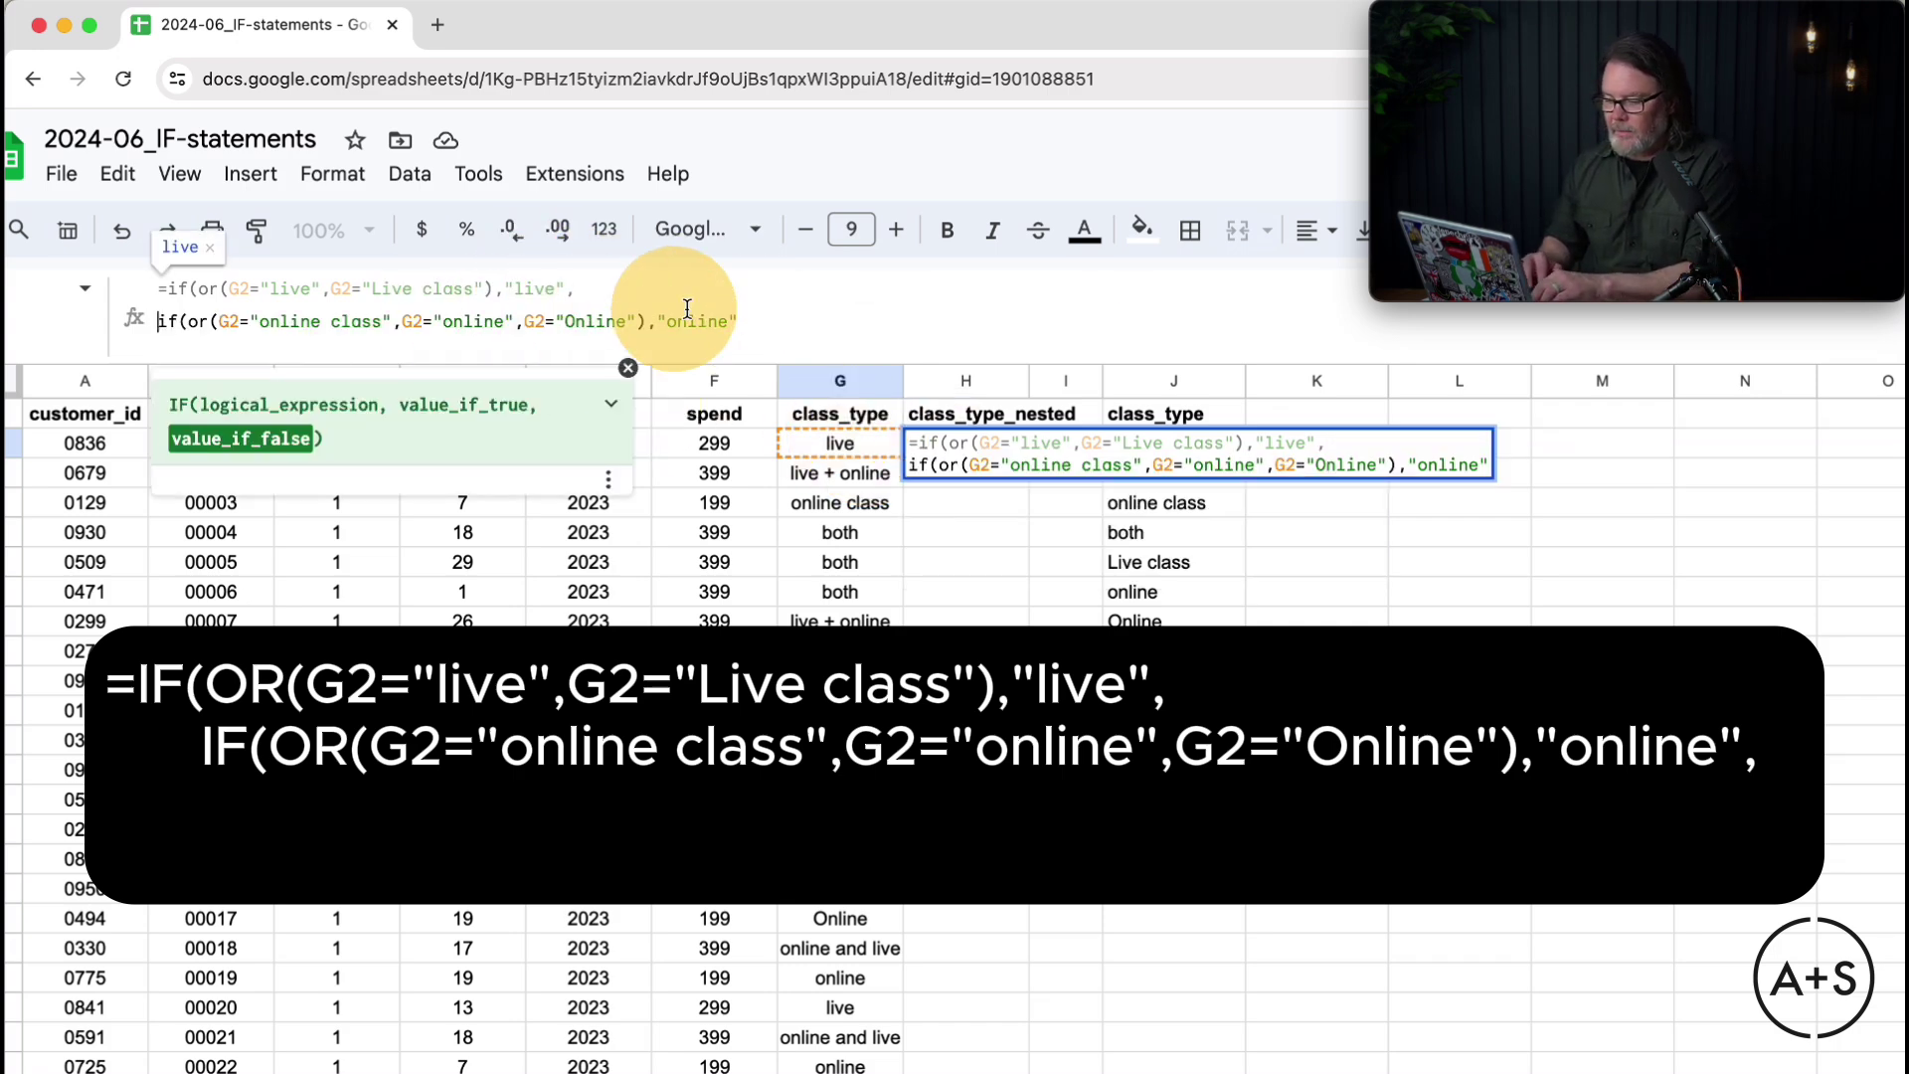
pyautogui.click(755, 322)
pyautogui.write(',')
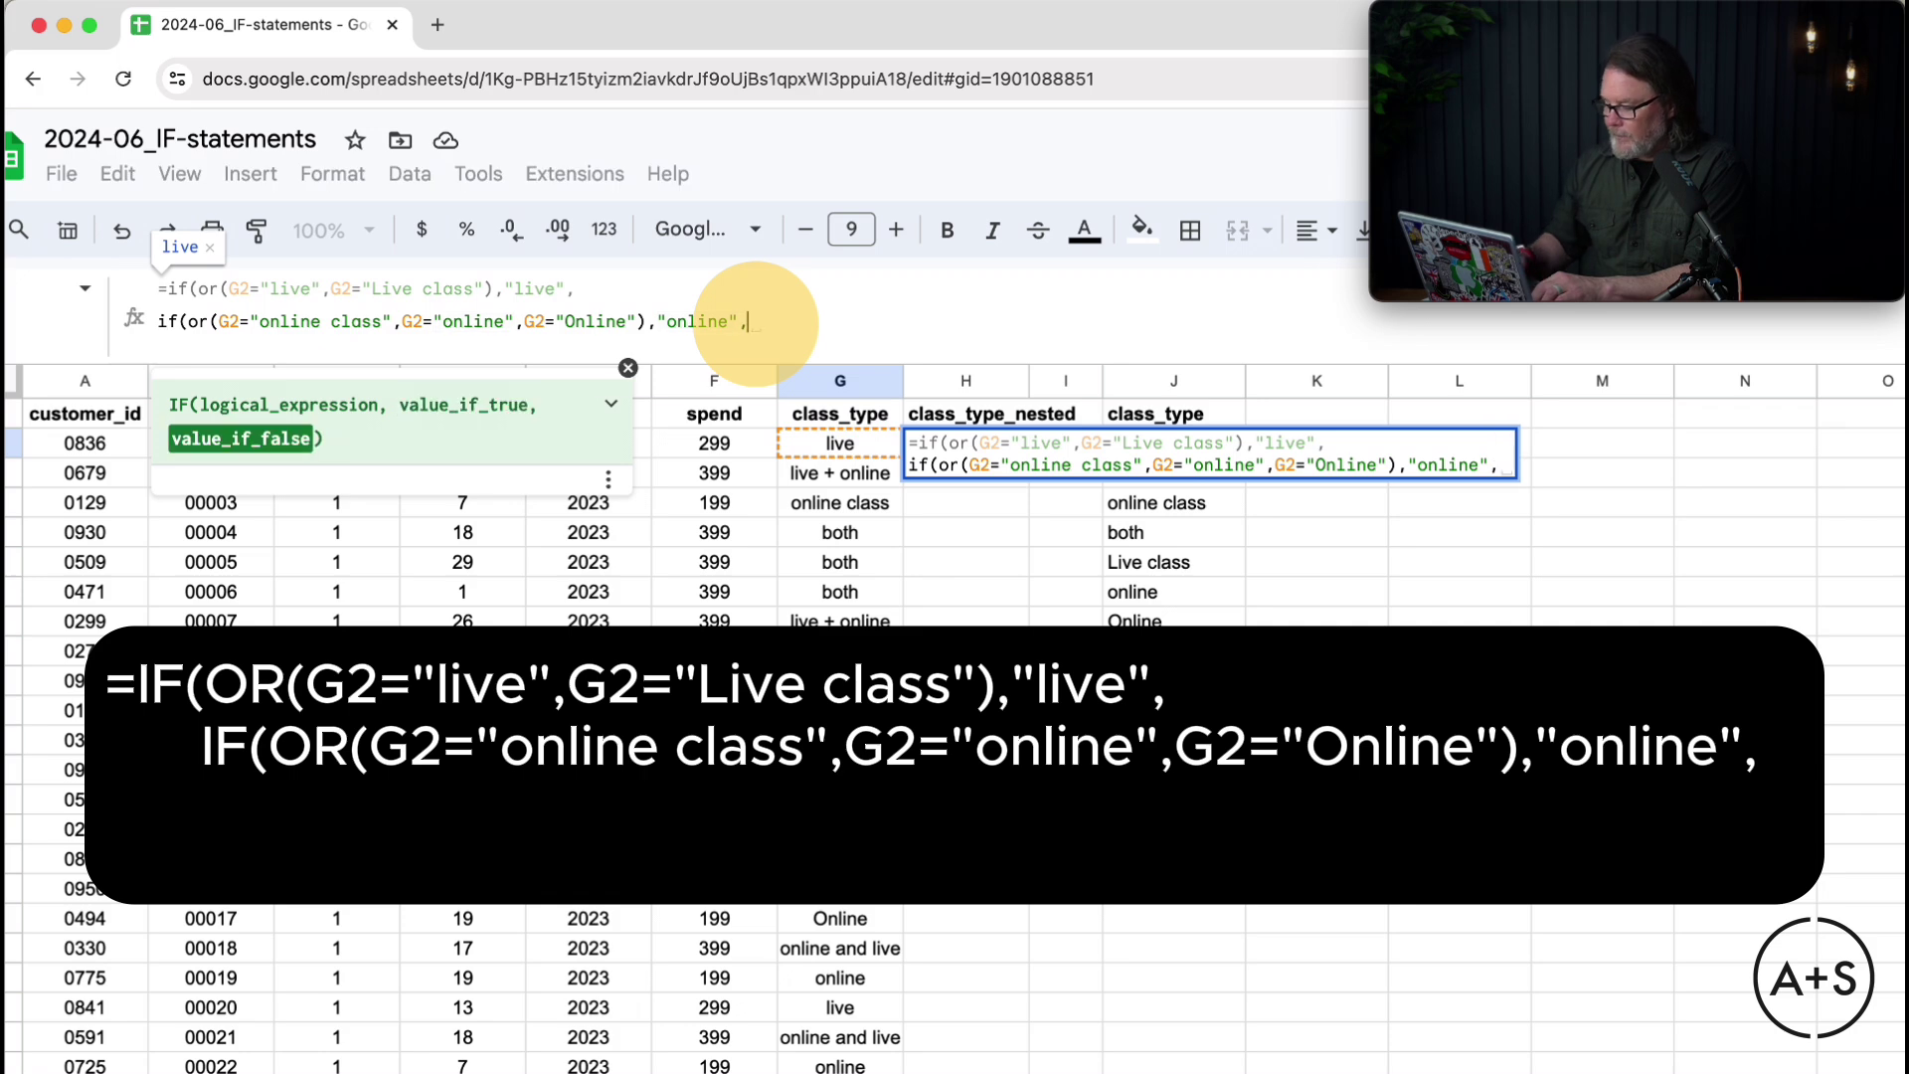
pyautogui.hotkey('alt', 'Return')
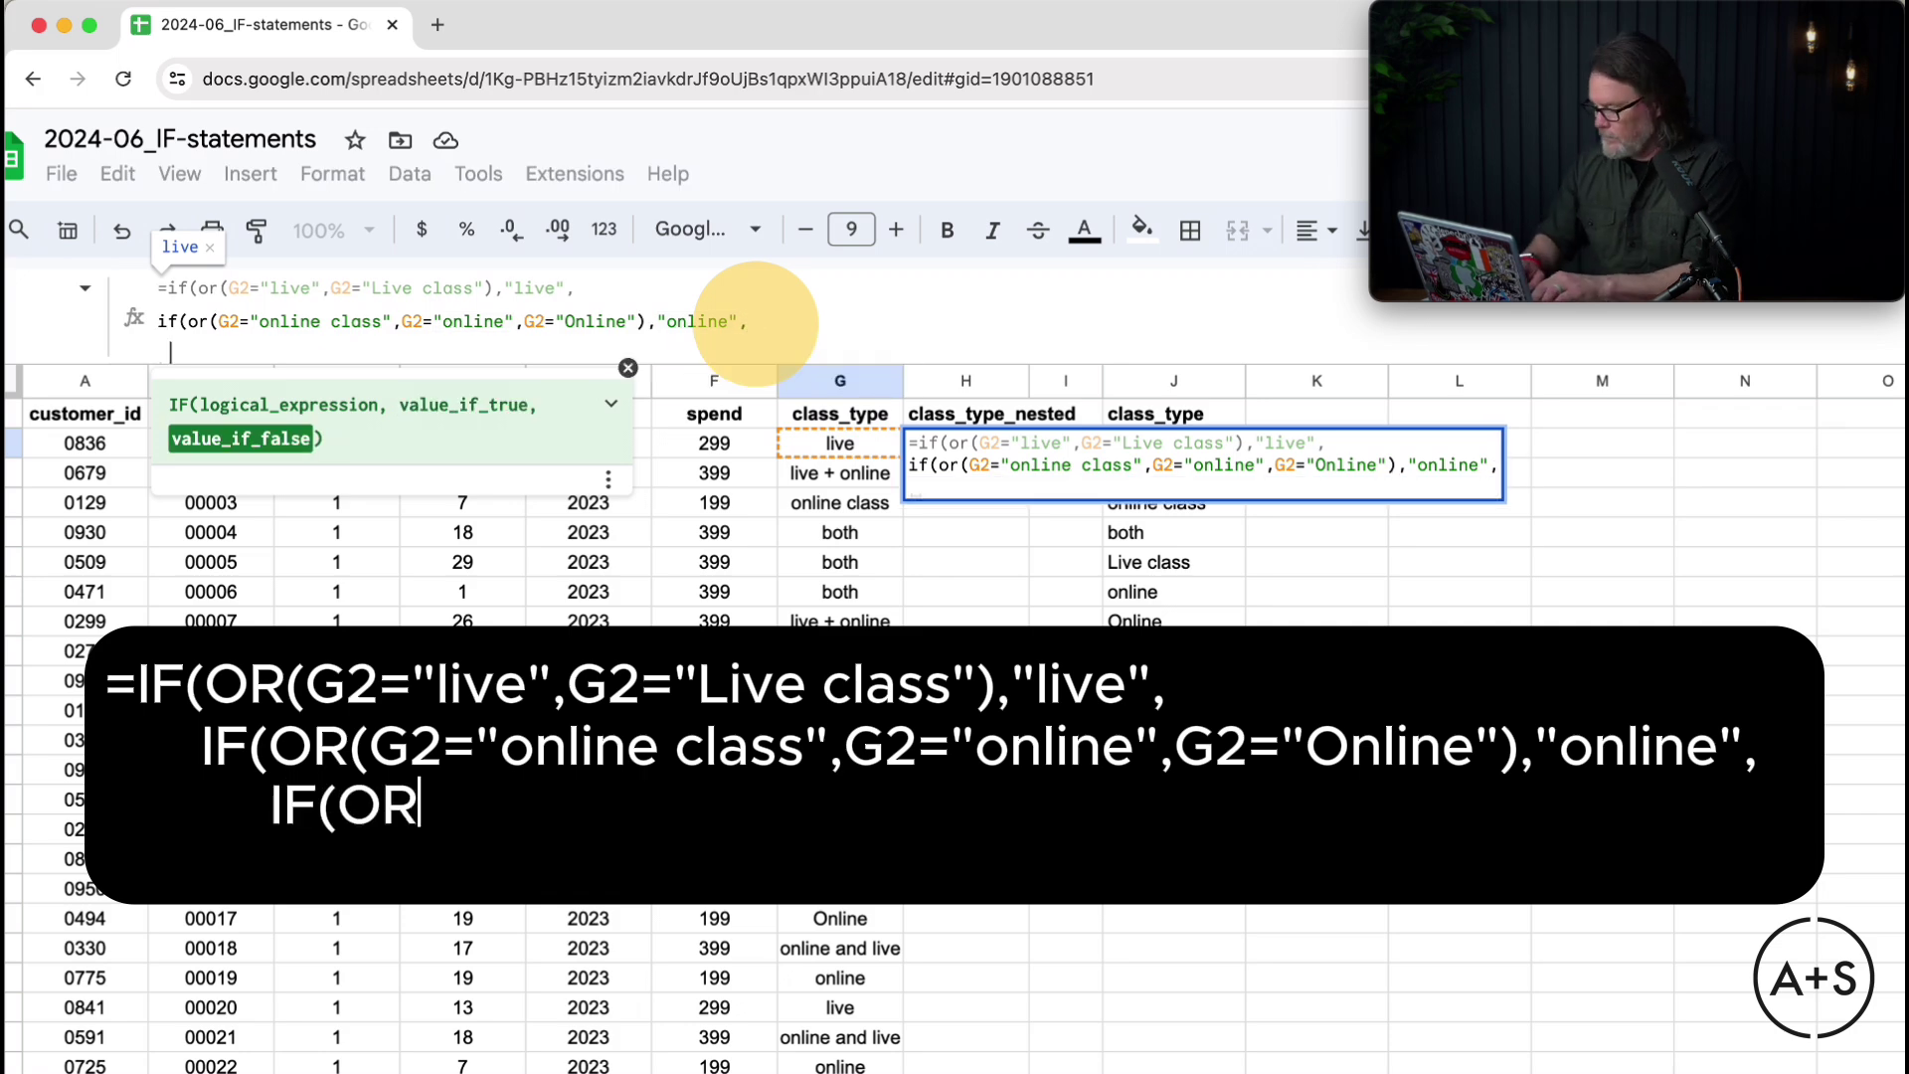
# Step: Nest a third IF on the new line with the condition or(g2="both",g2="live + online",g2="online and live")
pyautogui.write('if(or(')
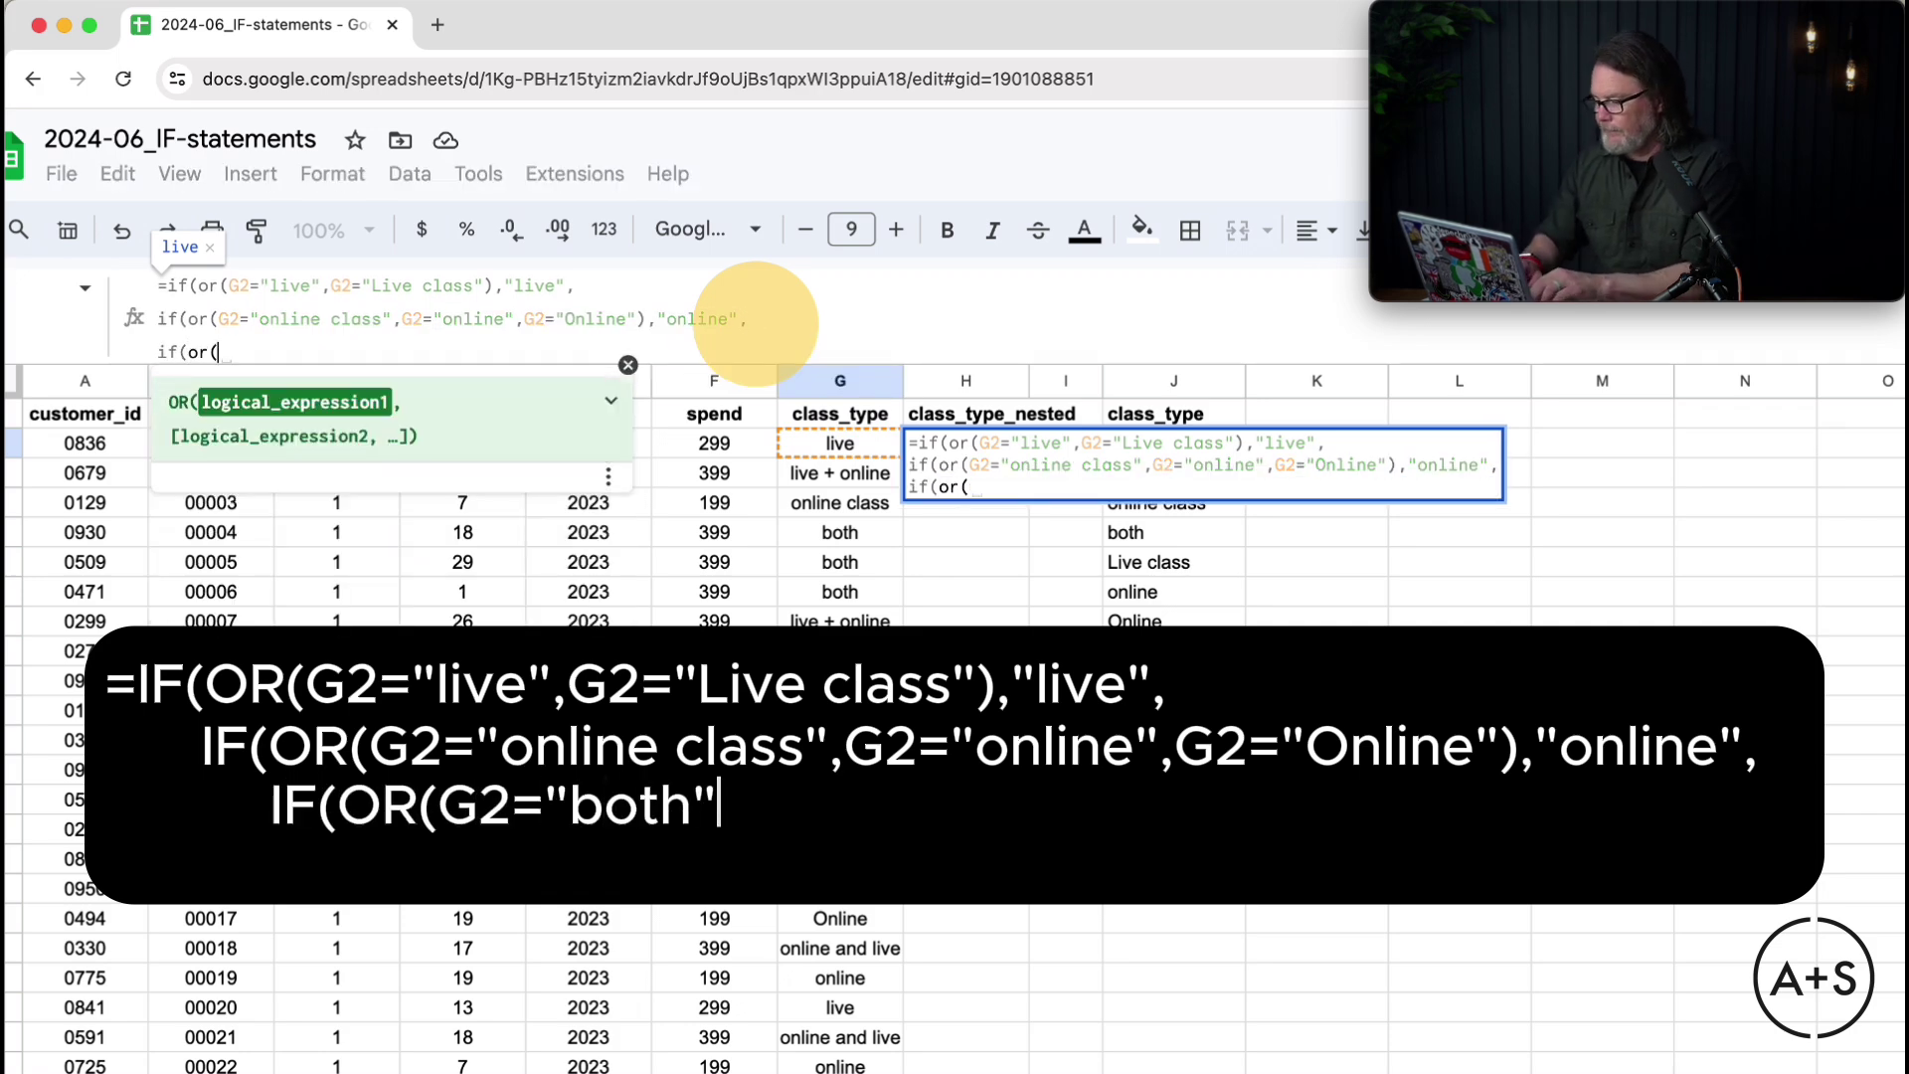
pyautogui.write('g2')
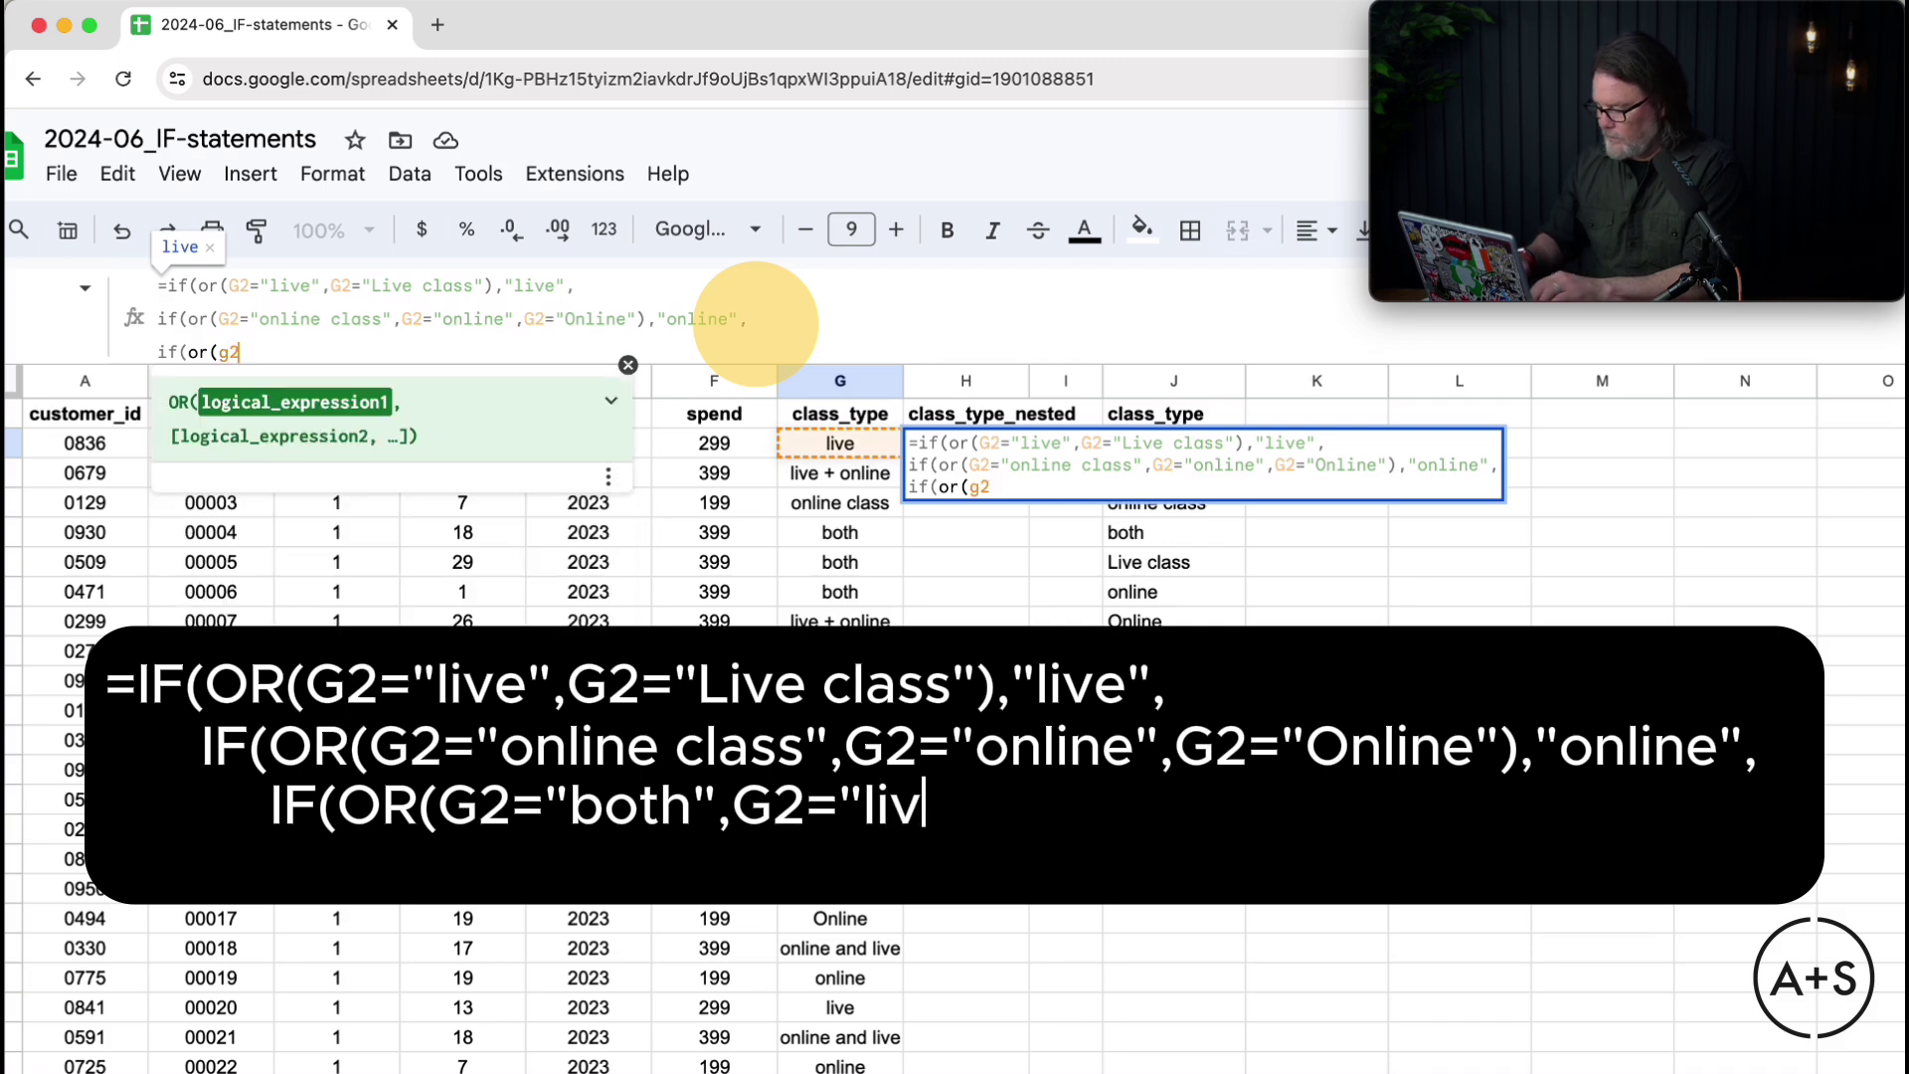
pyautogui.write('="both",')
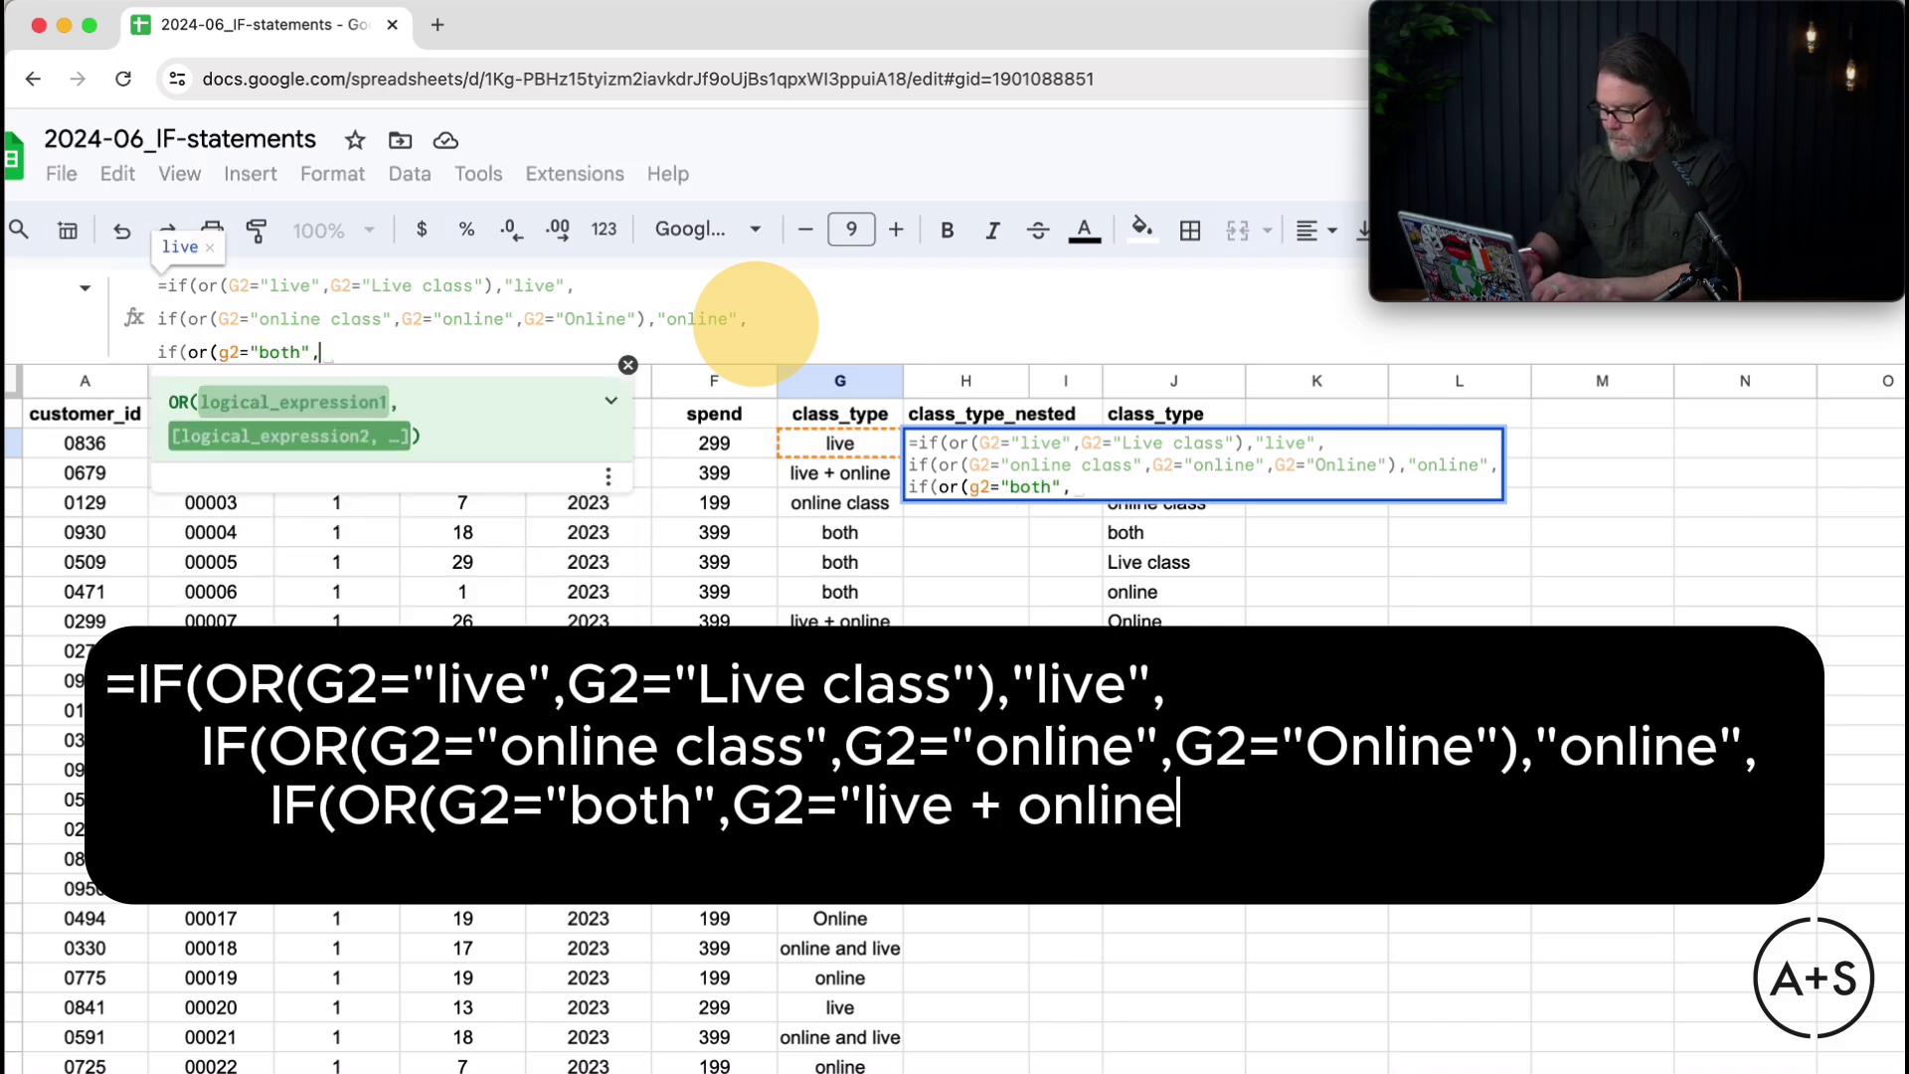
pyautogui.write('g2="live')
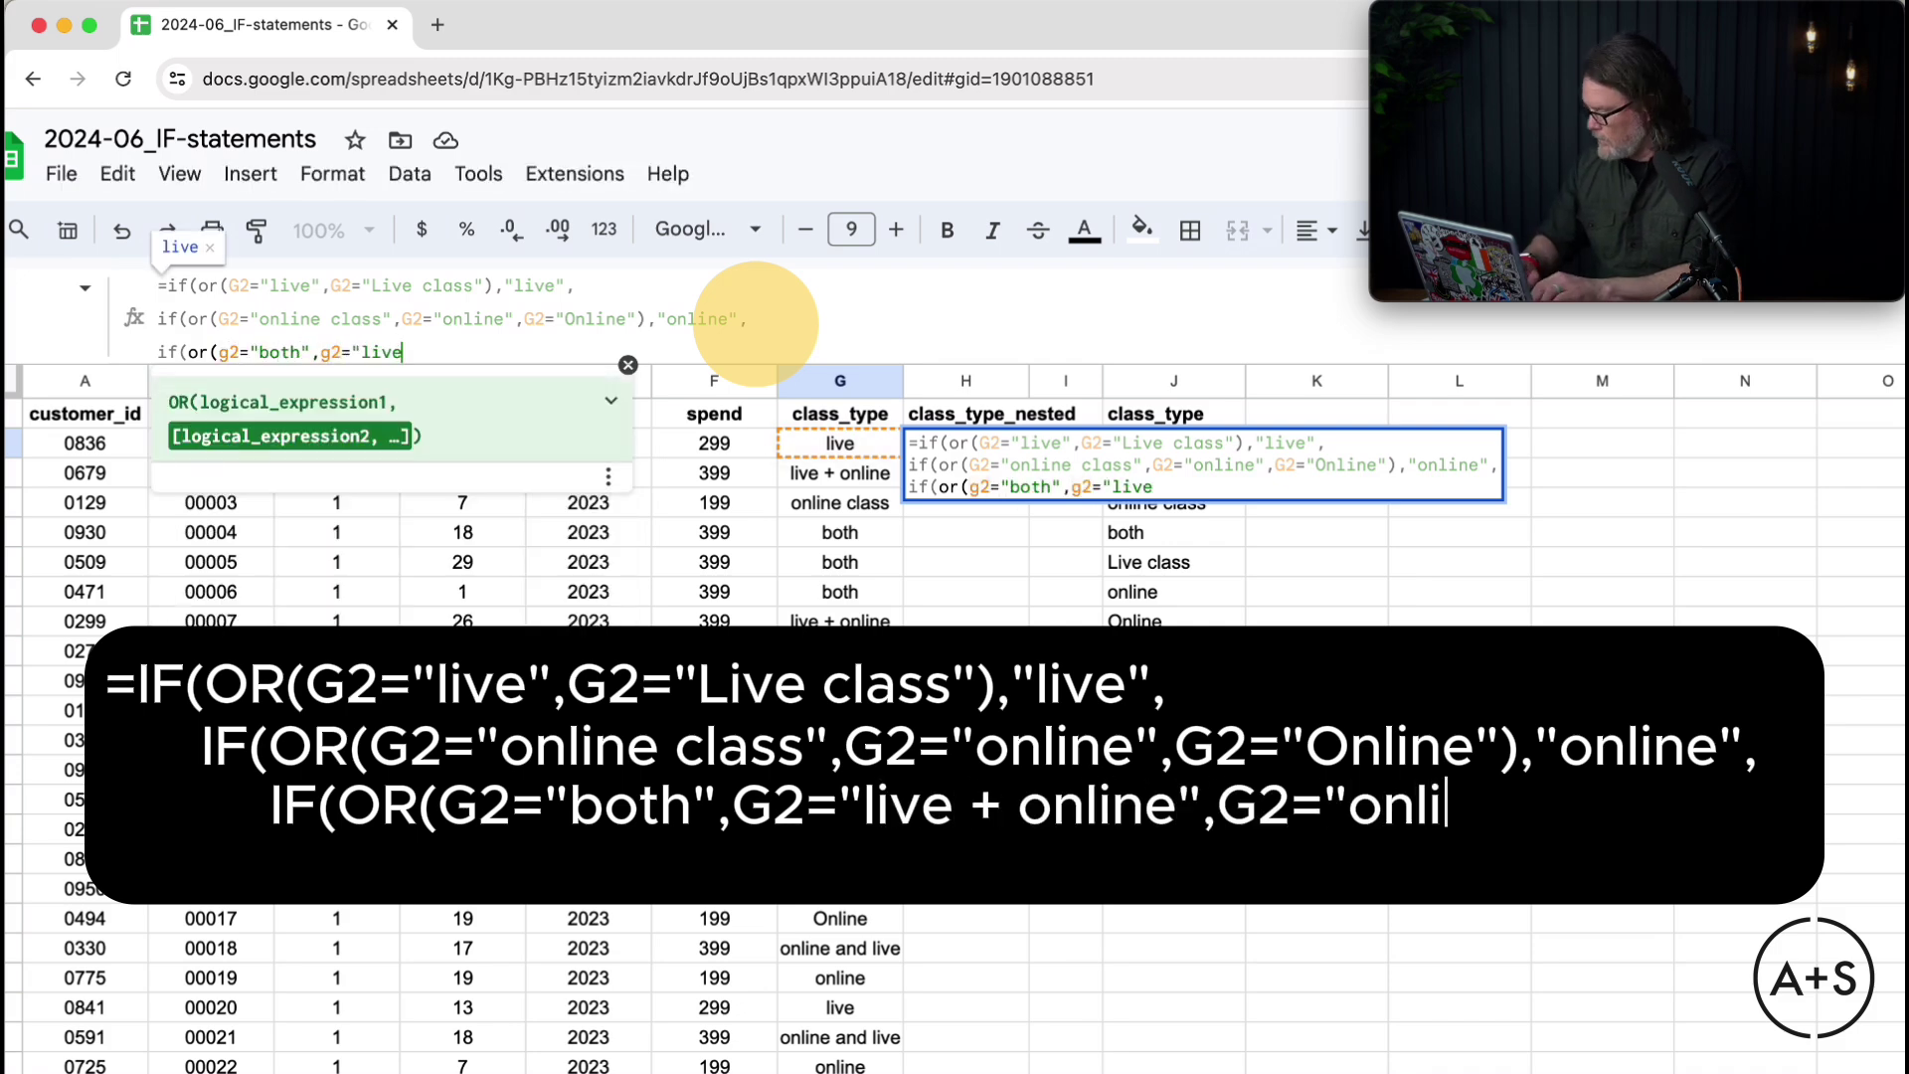
pyautogui.write(' + online",')
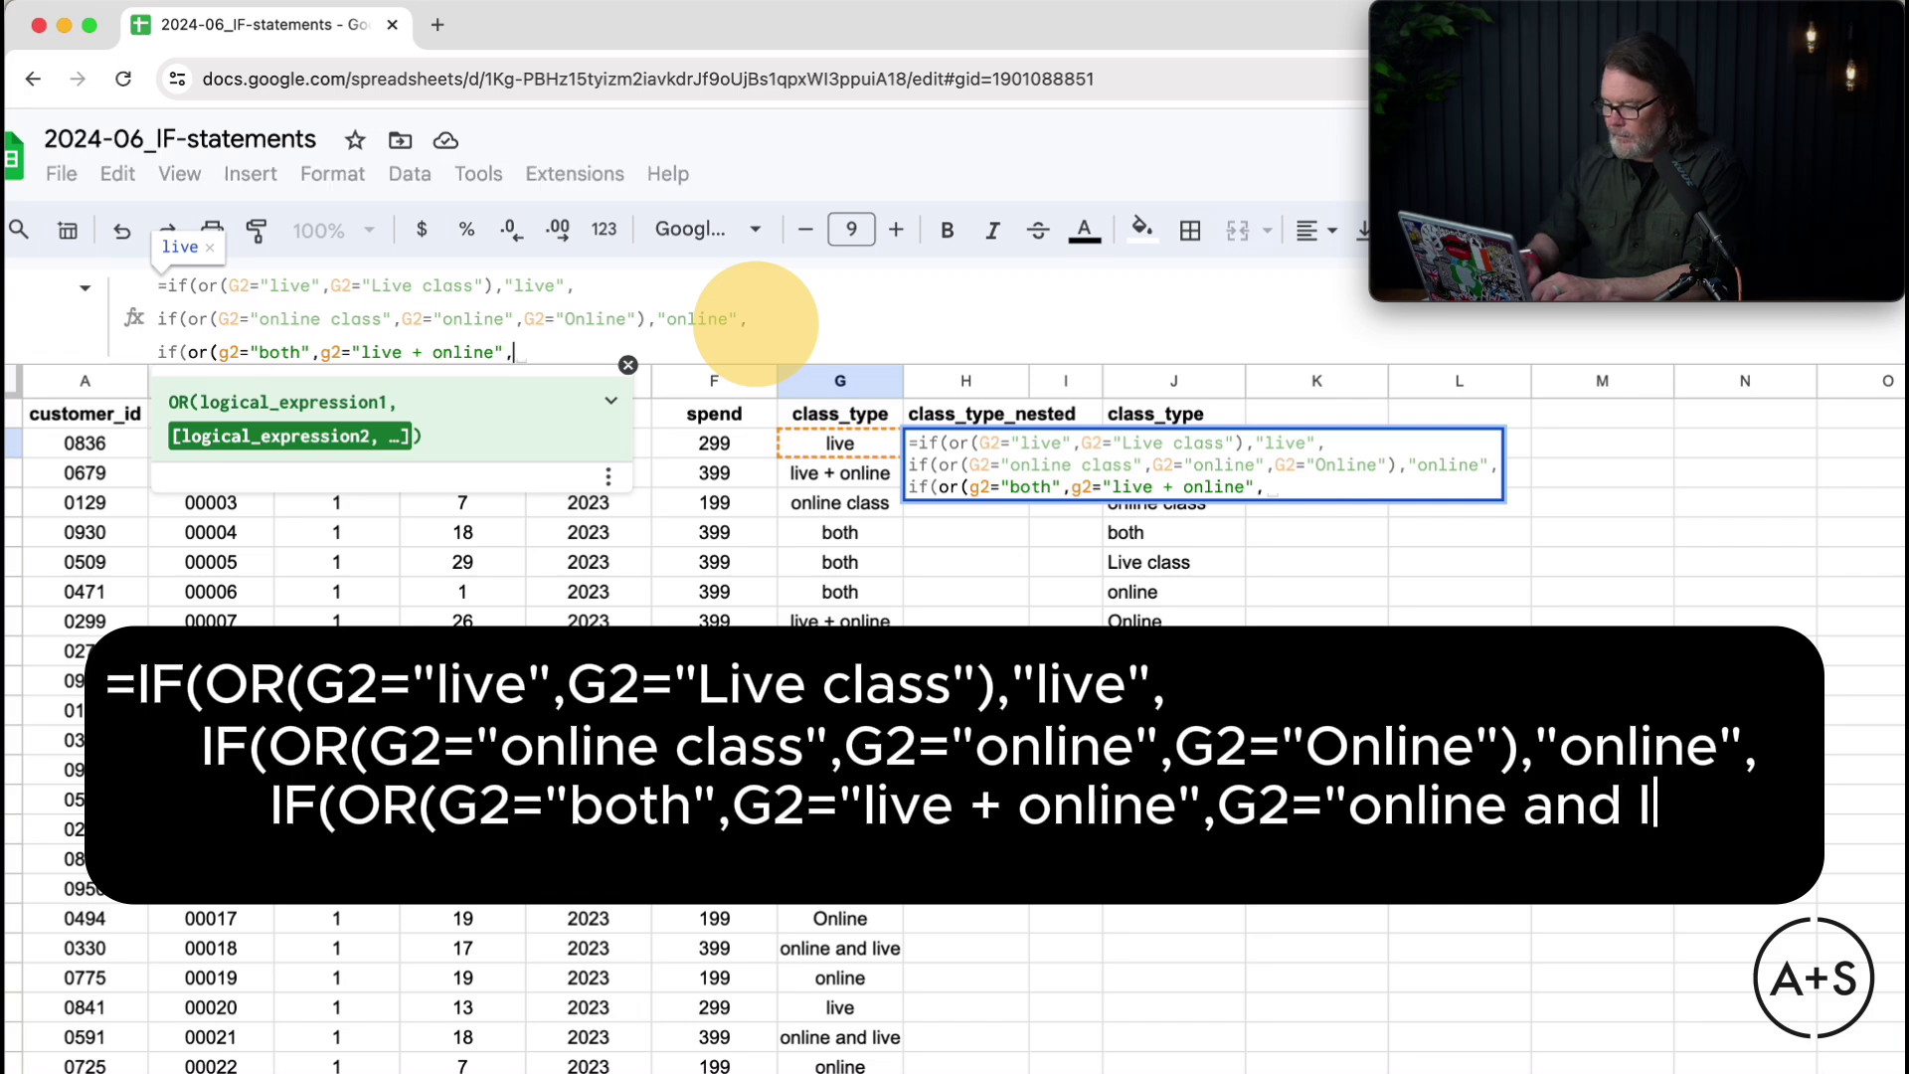
pyautogui.write('g2="o')
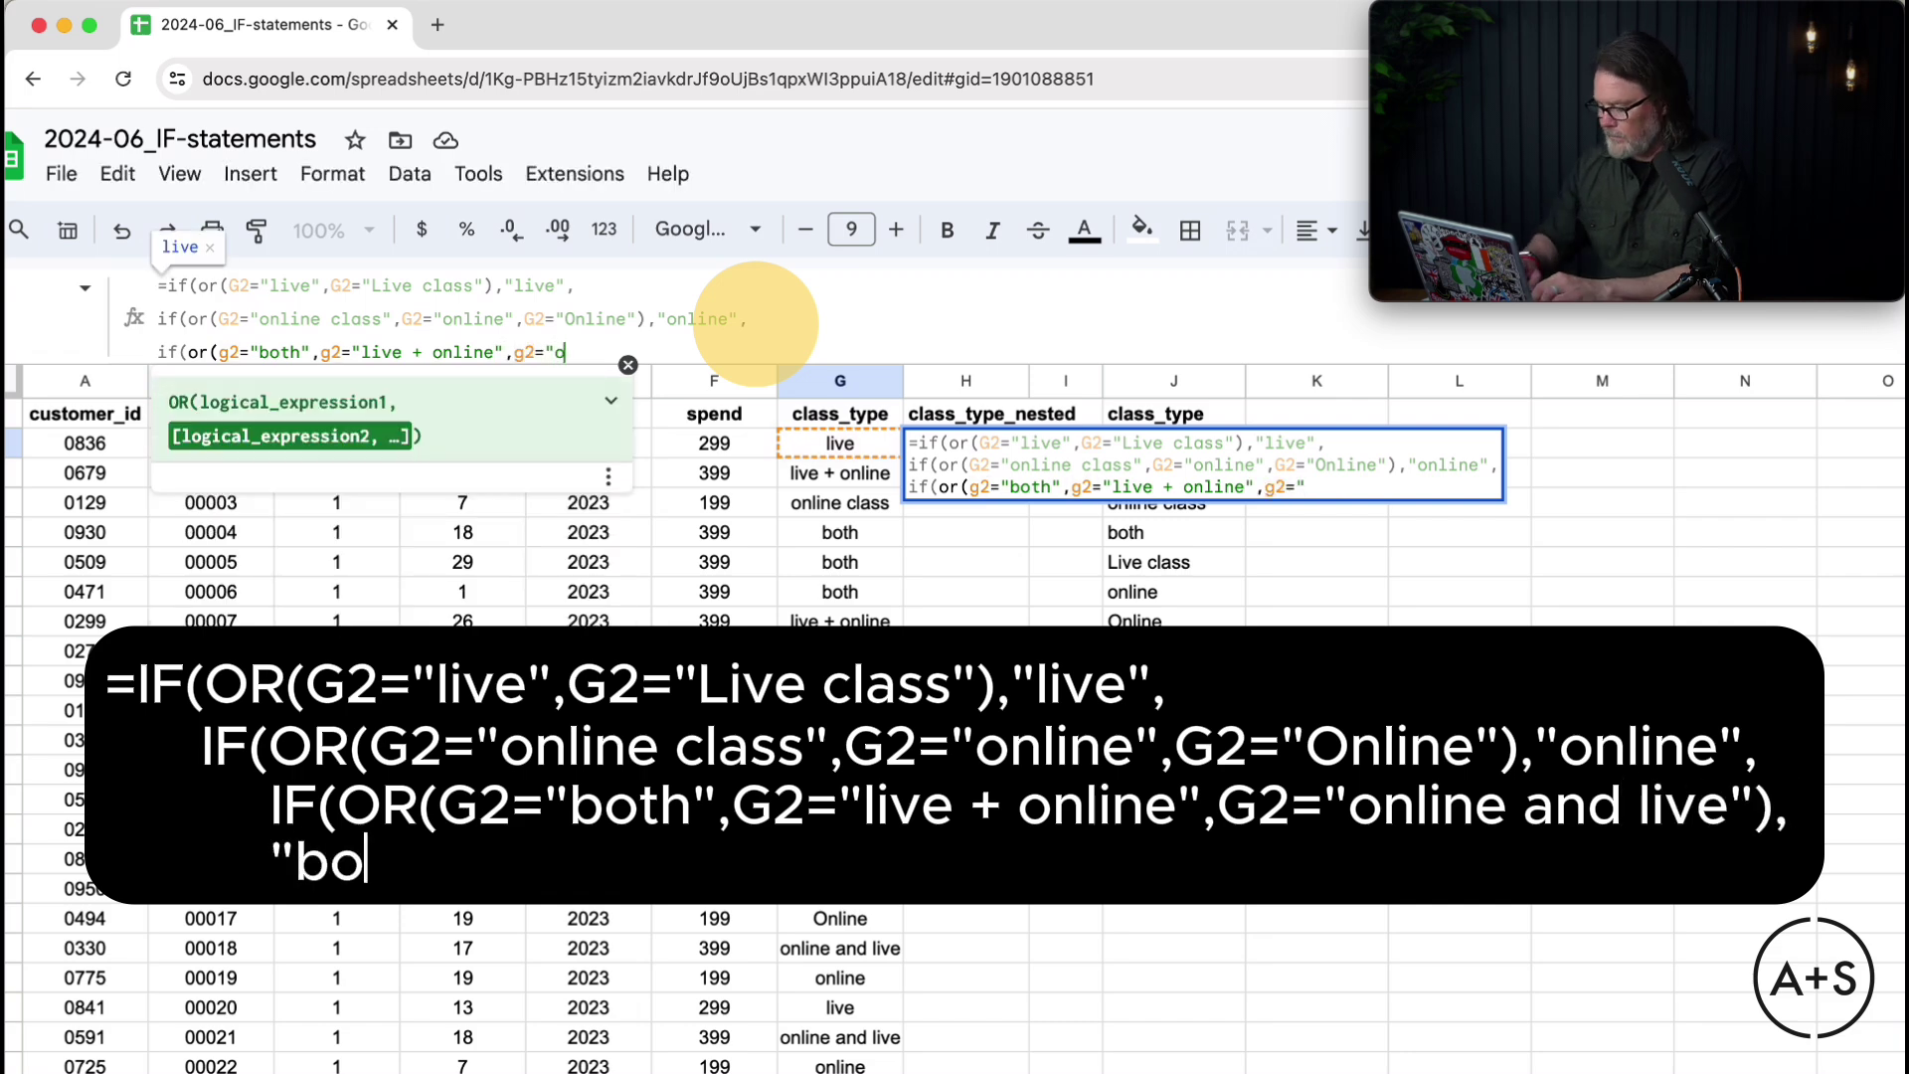
pyautogui.write('nline and live')
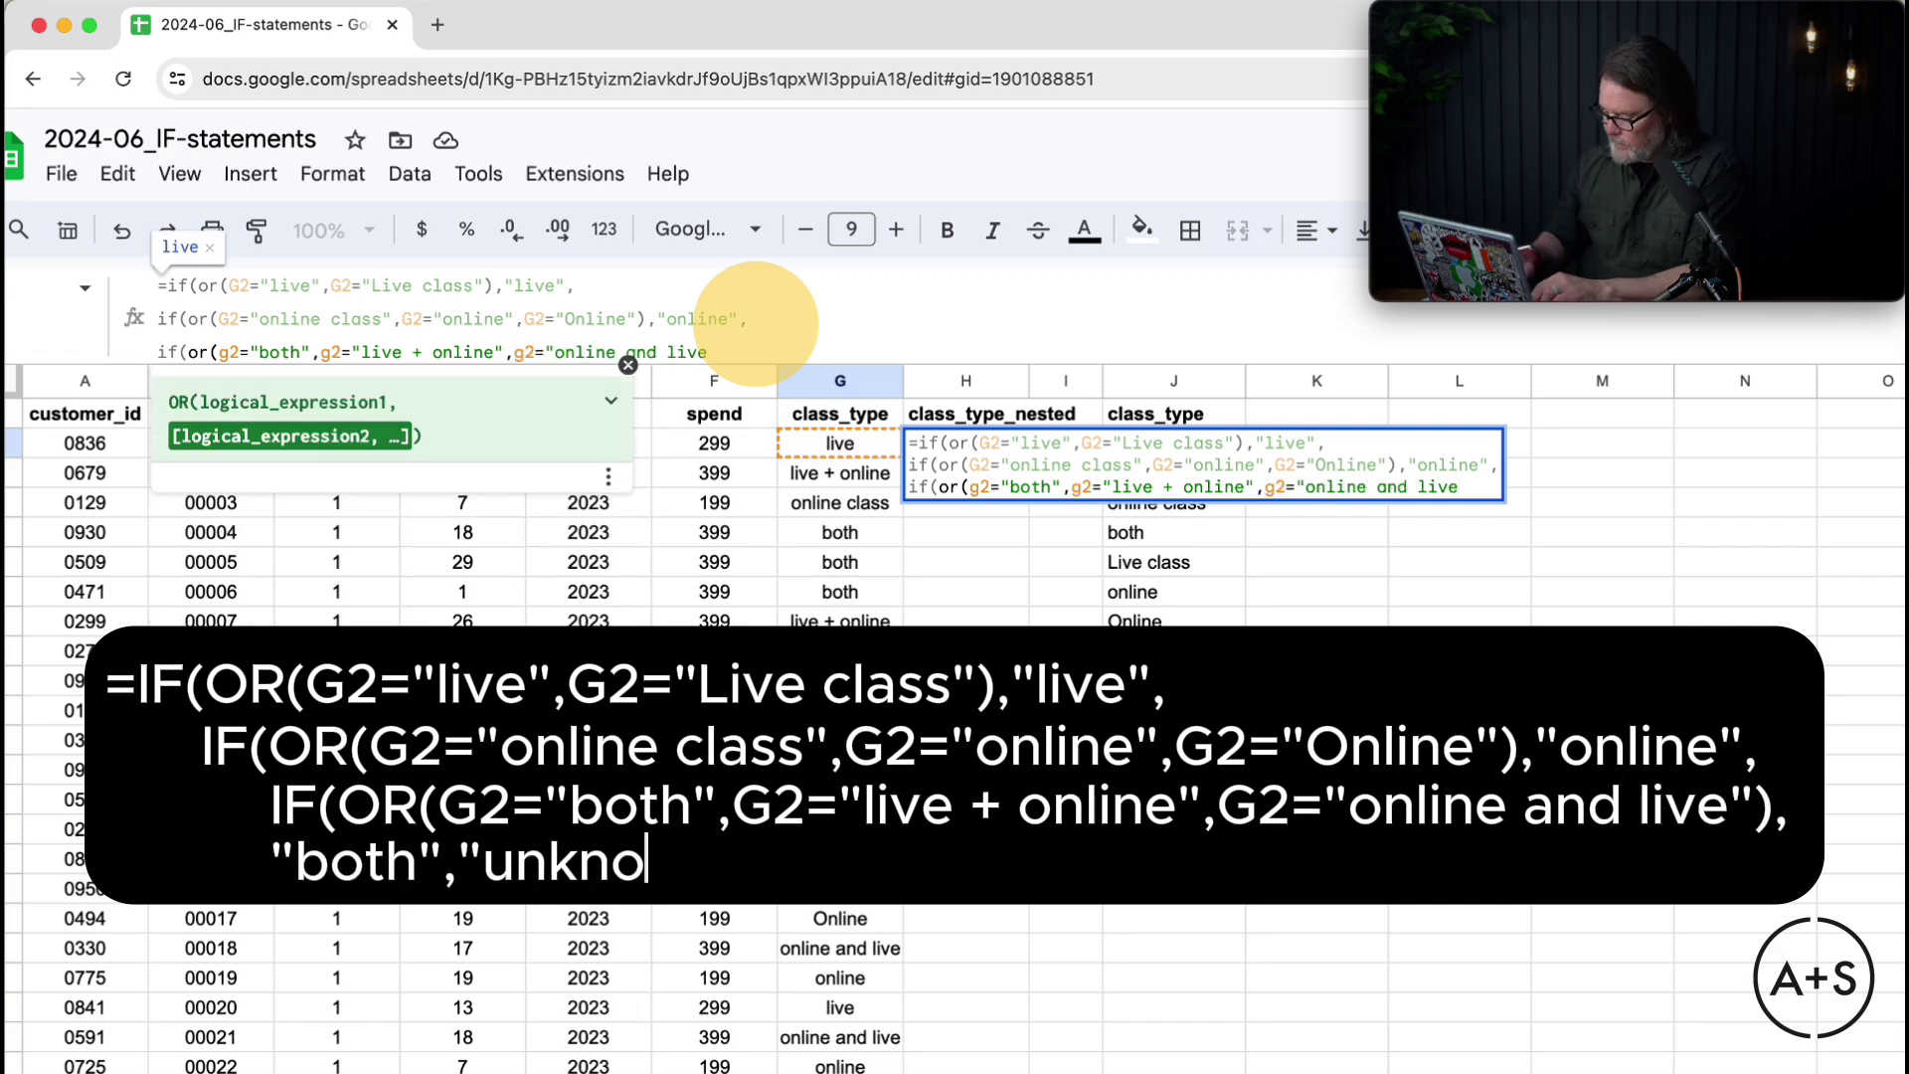
pyautogui.write('")')
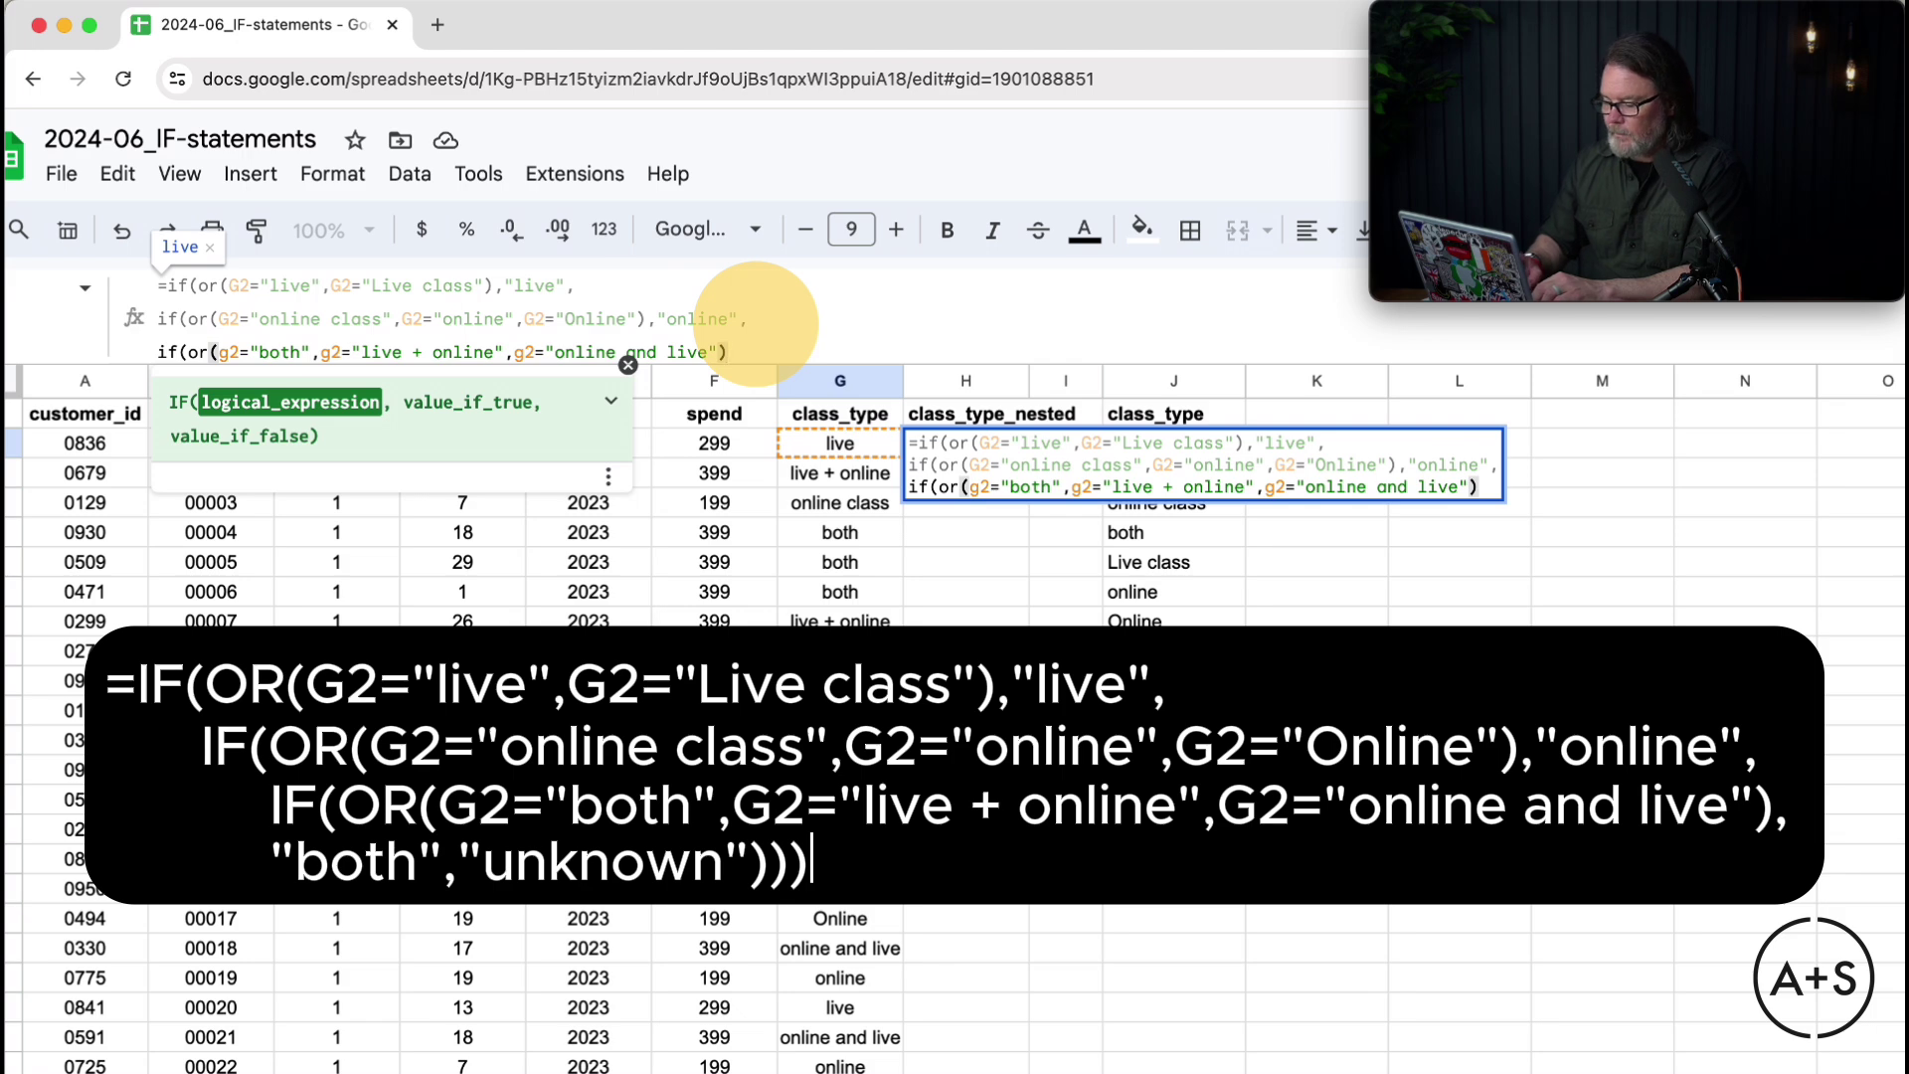
# Step: Finish the H2 formula by giving the third IF the true value "both" and the false value "unknown", and commit it
pyautogui.write(',')
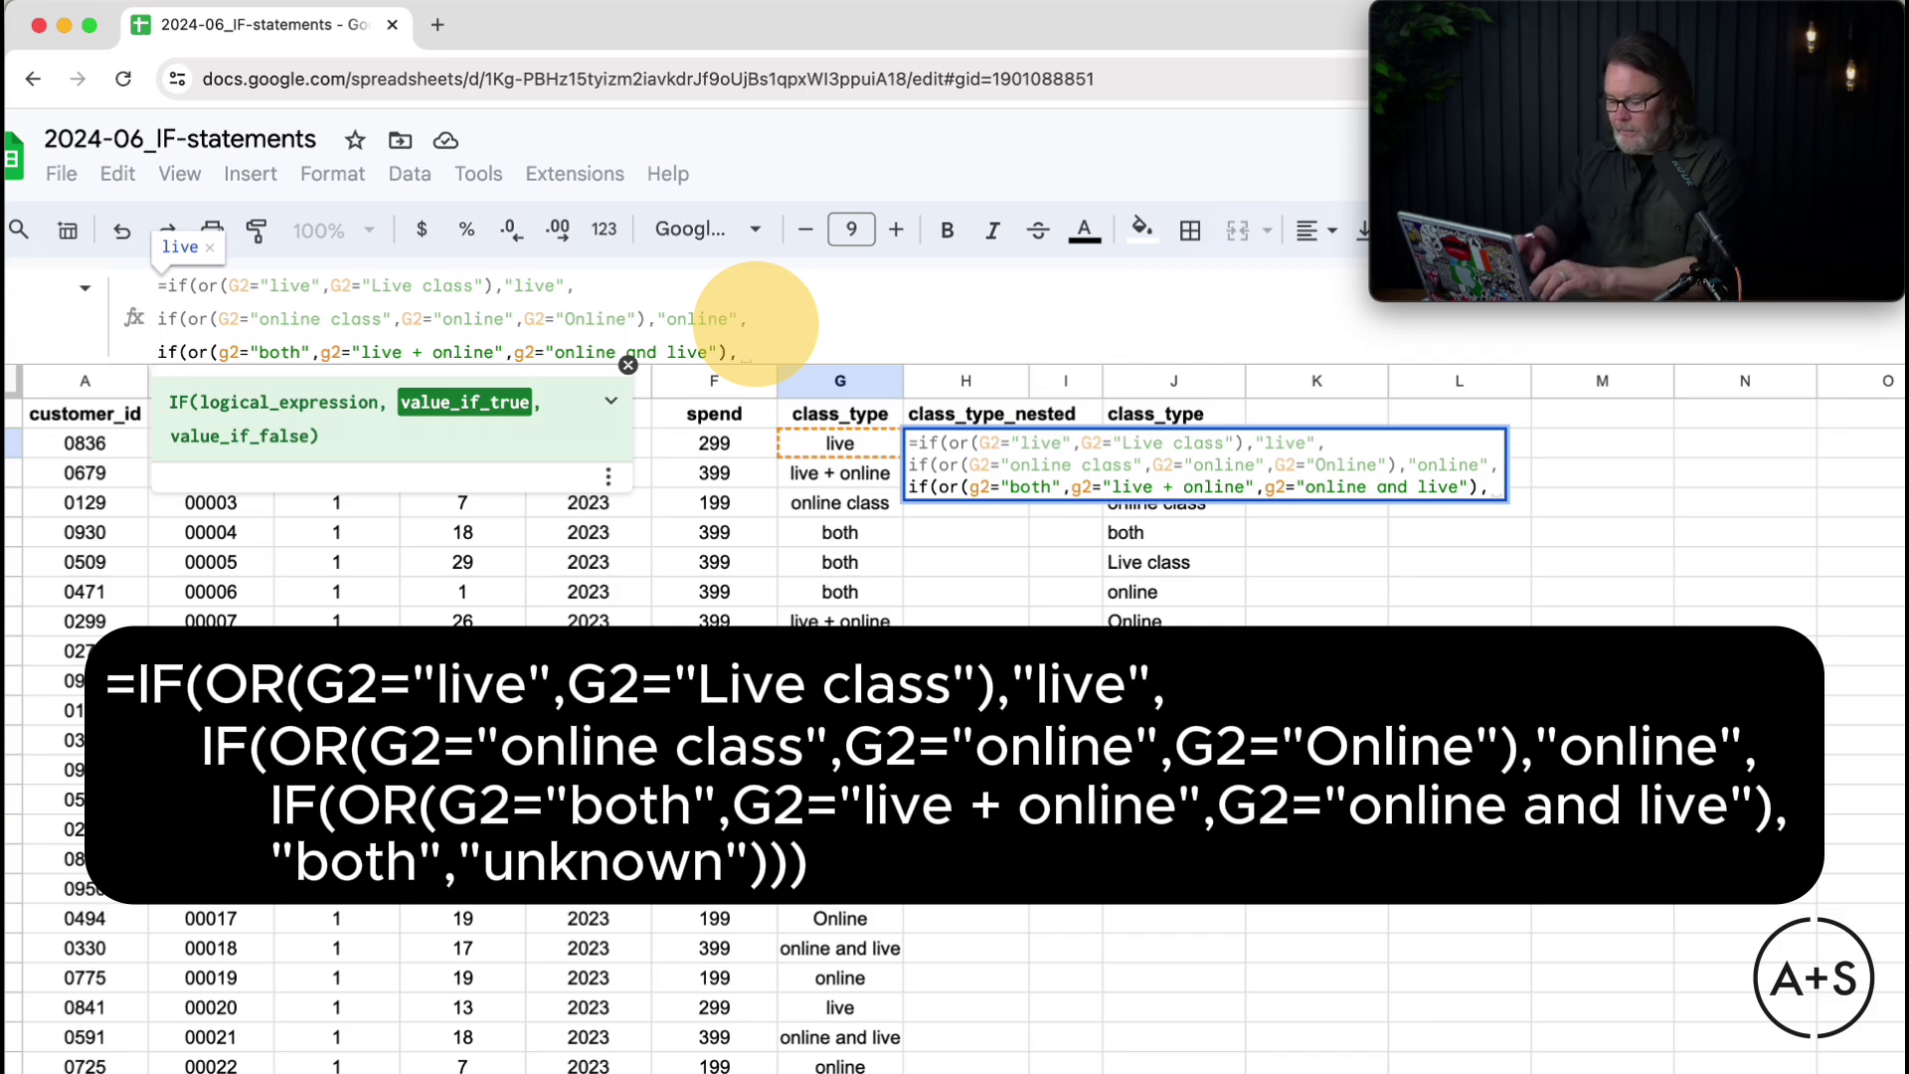
pyautogui.write('"')
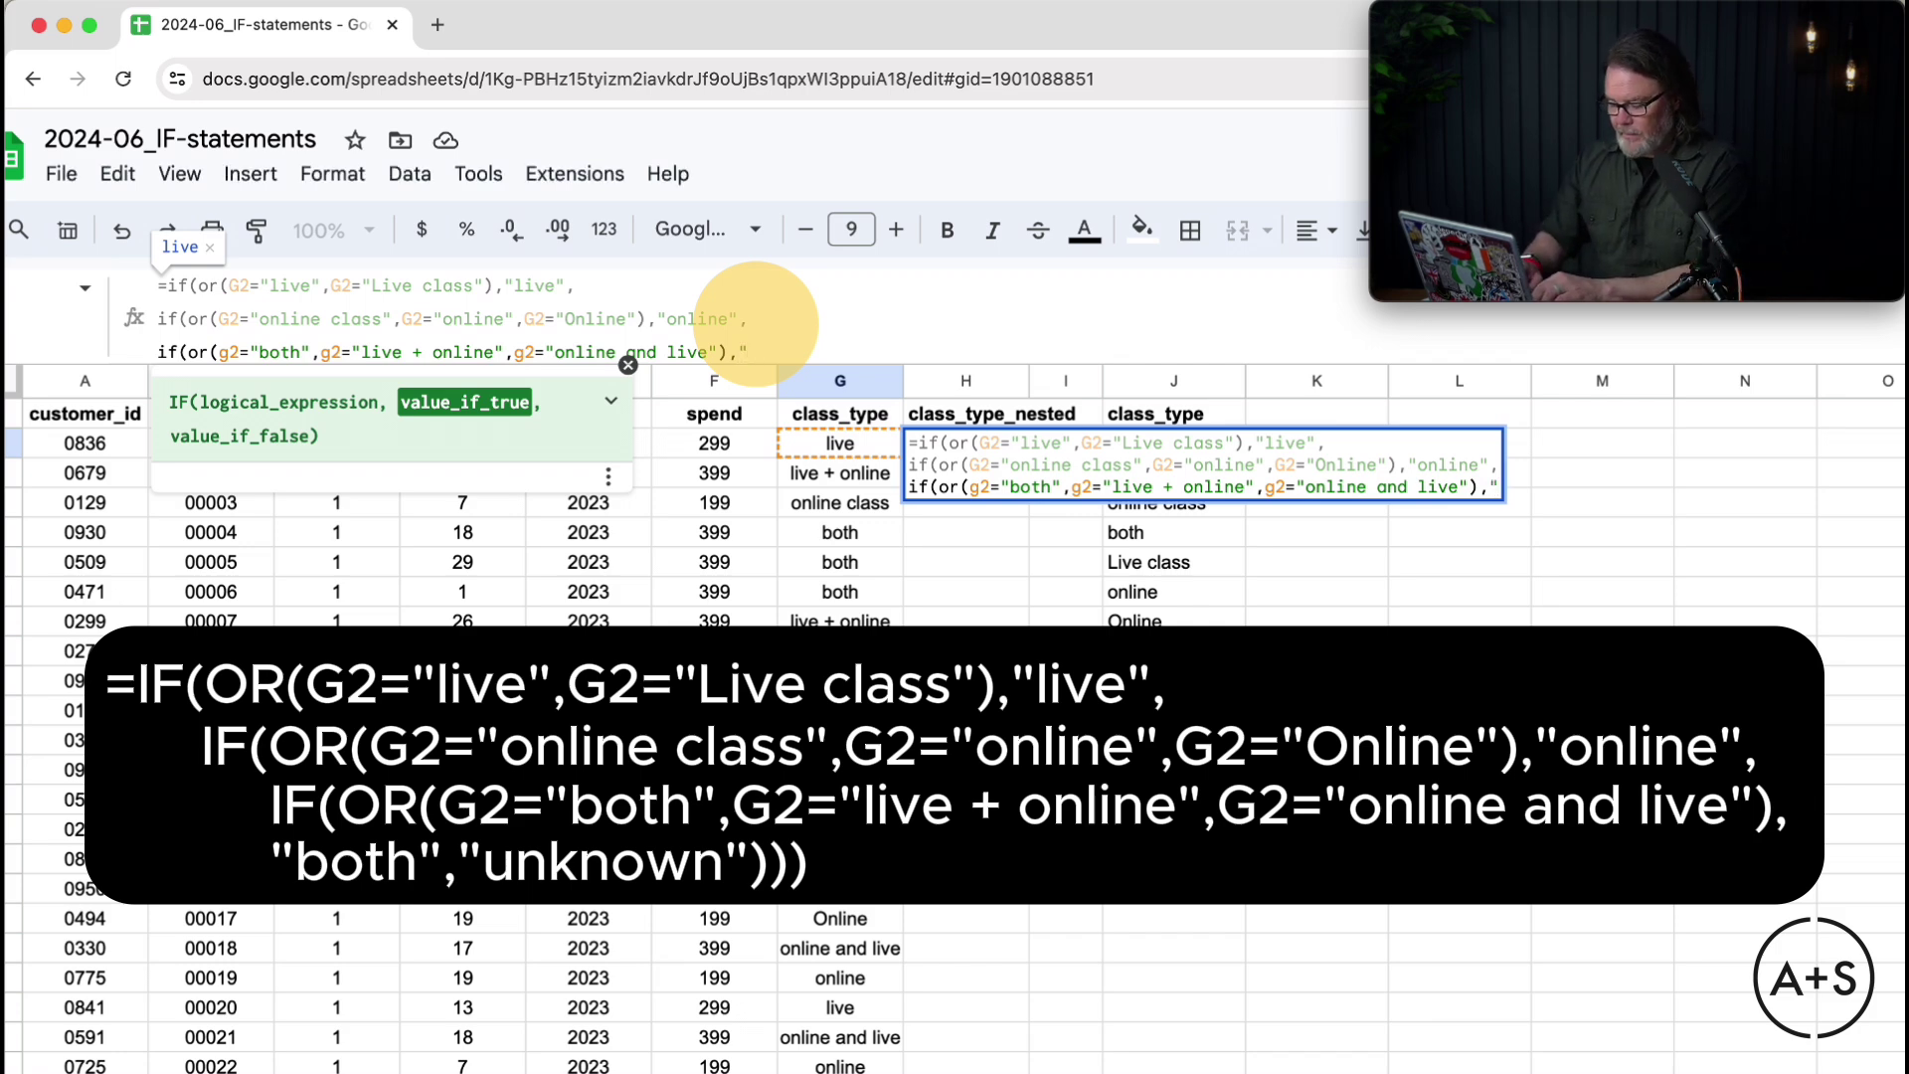
pyautogui.write('both"')
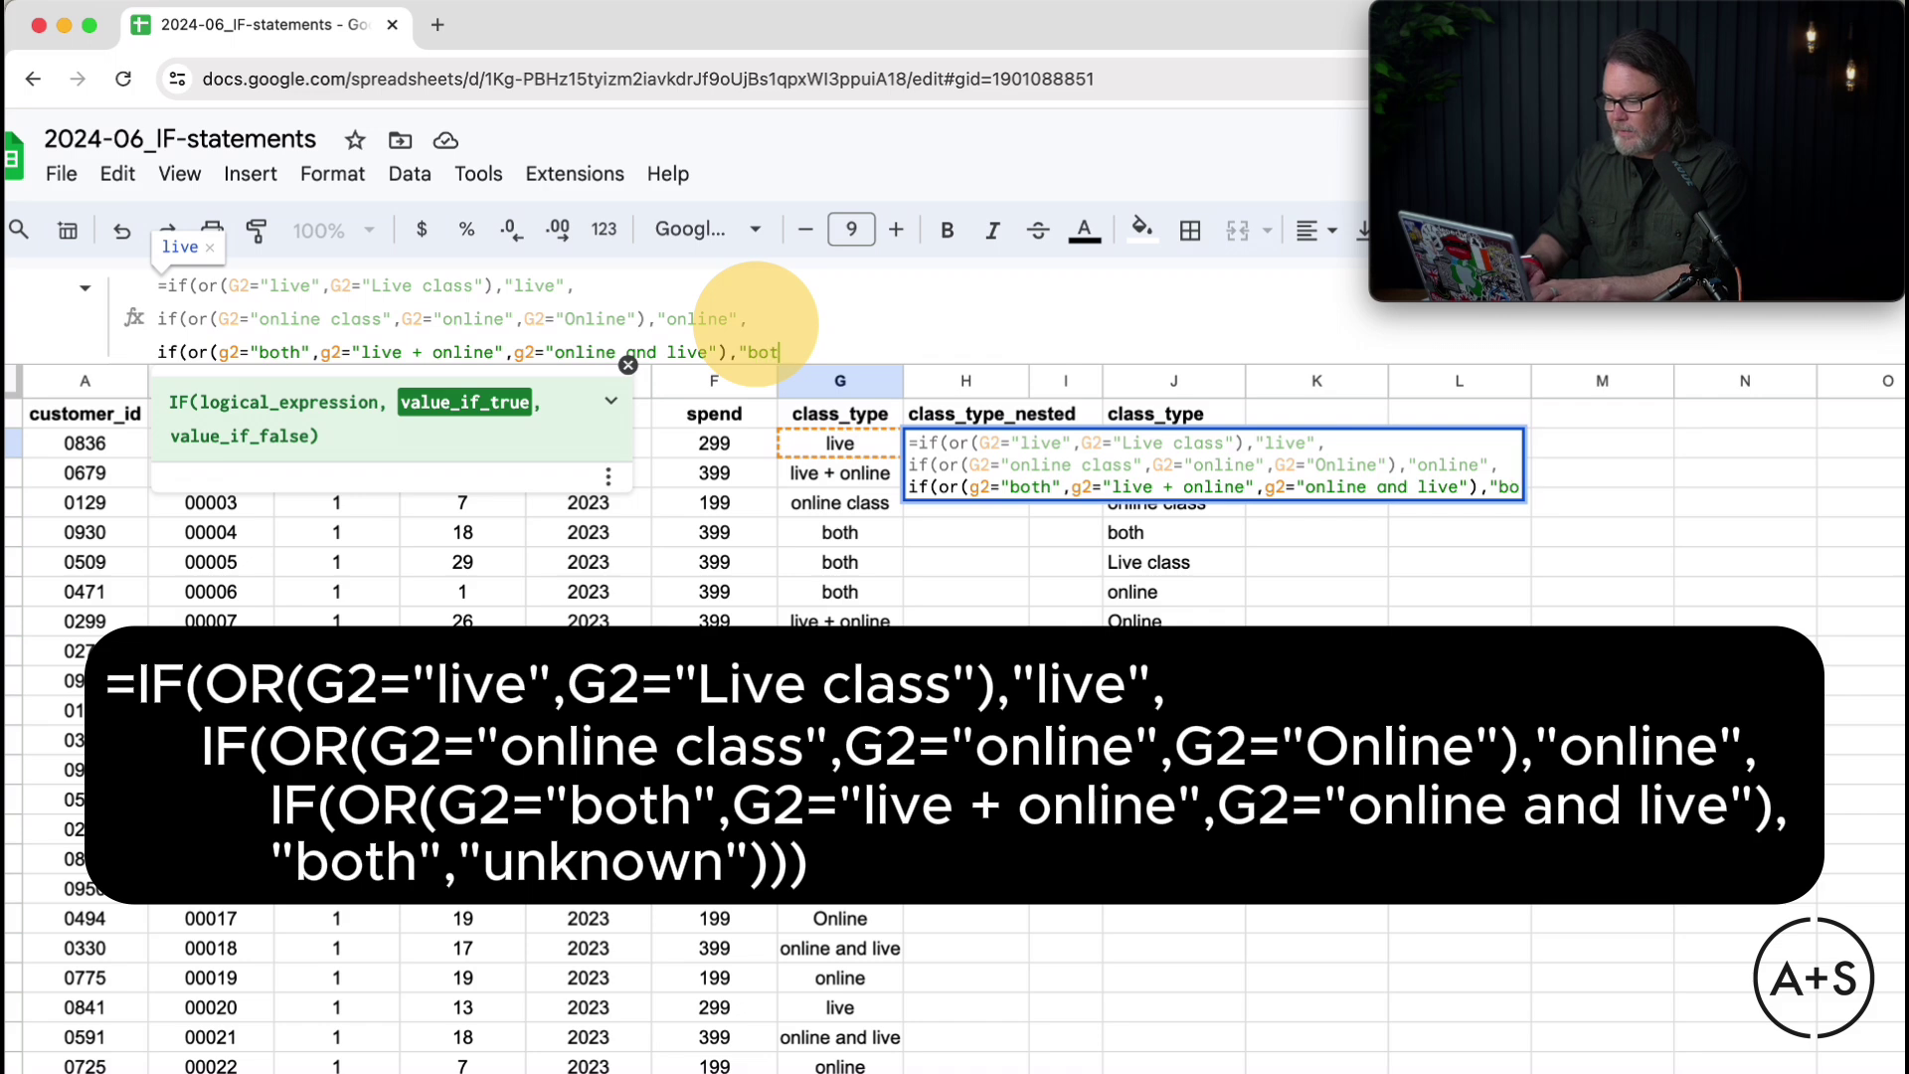
pyautogui.write(',')
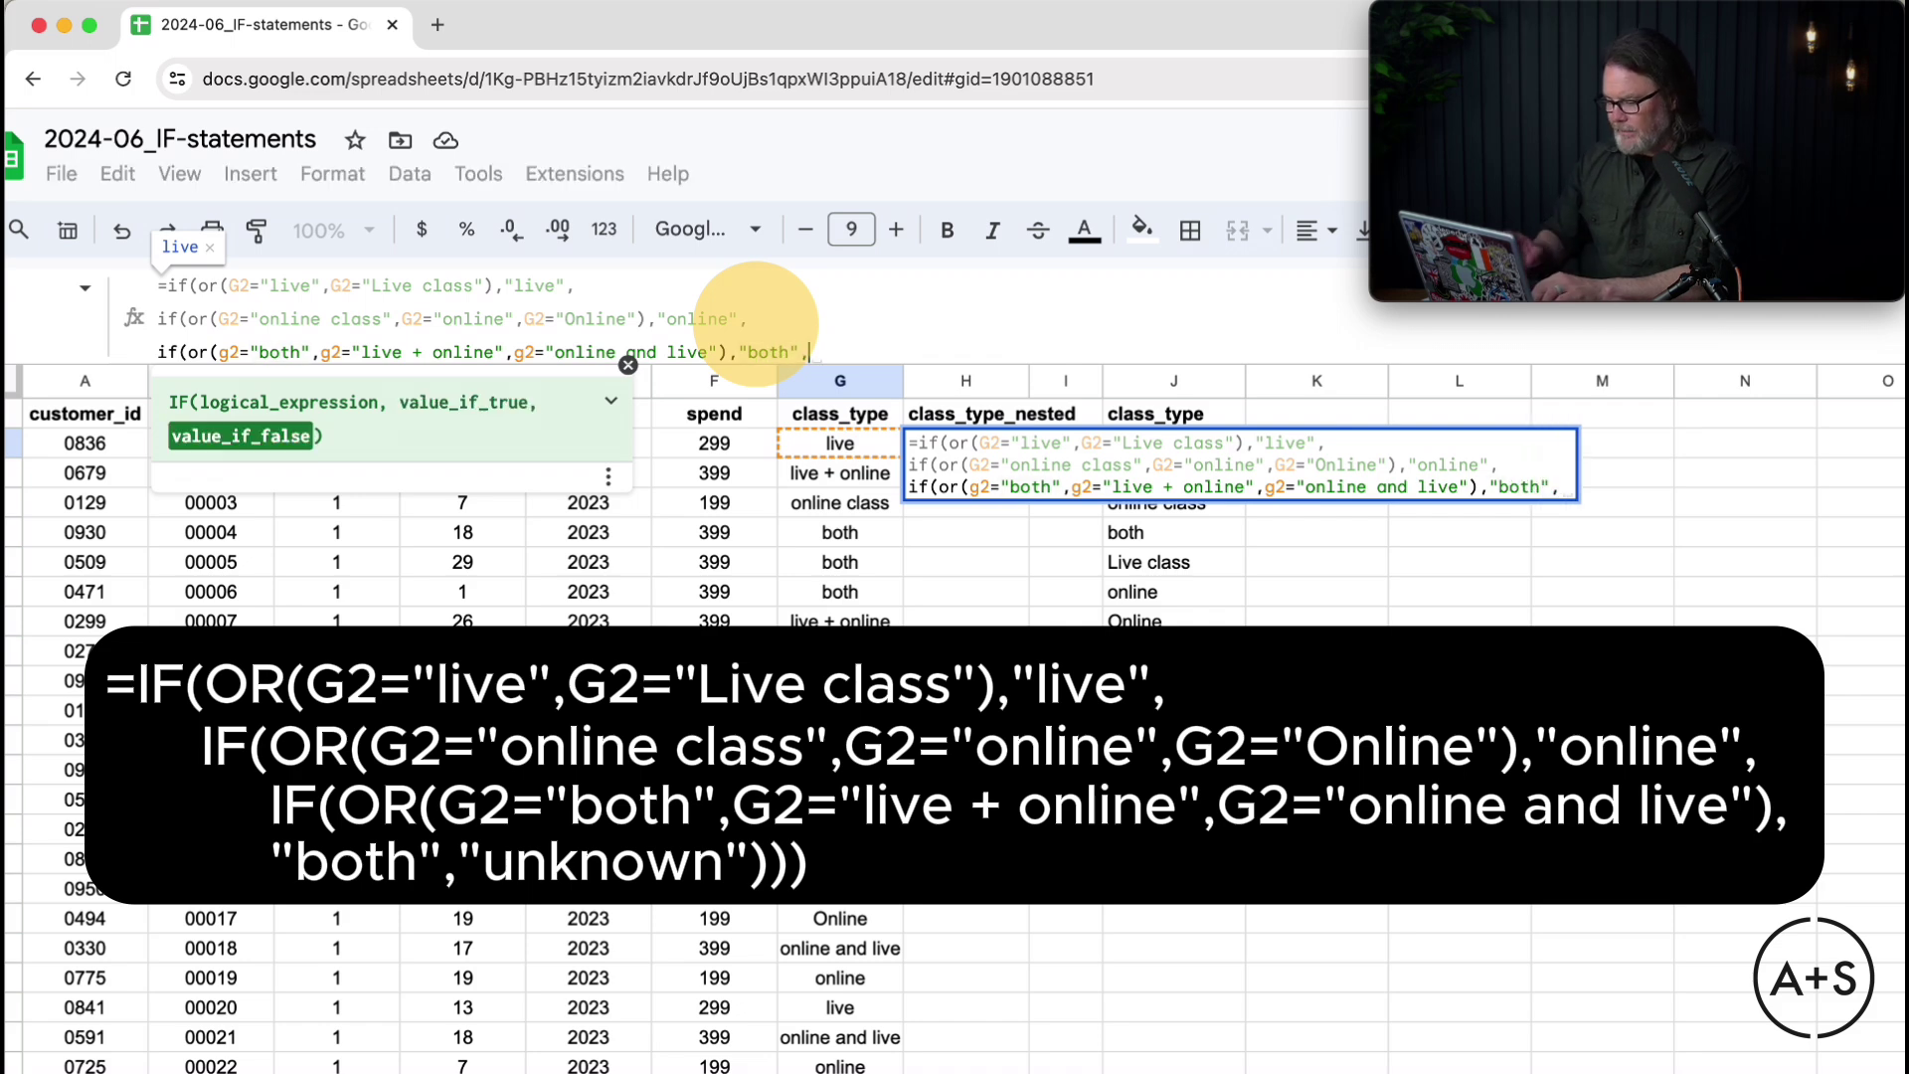
pyautogui.write('"')
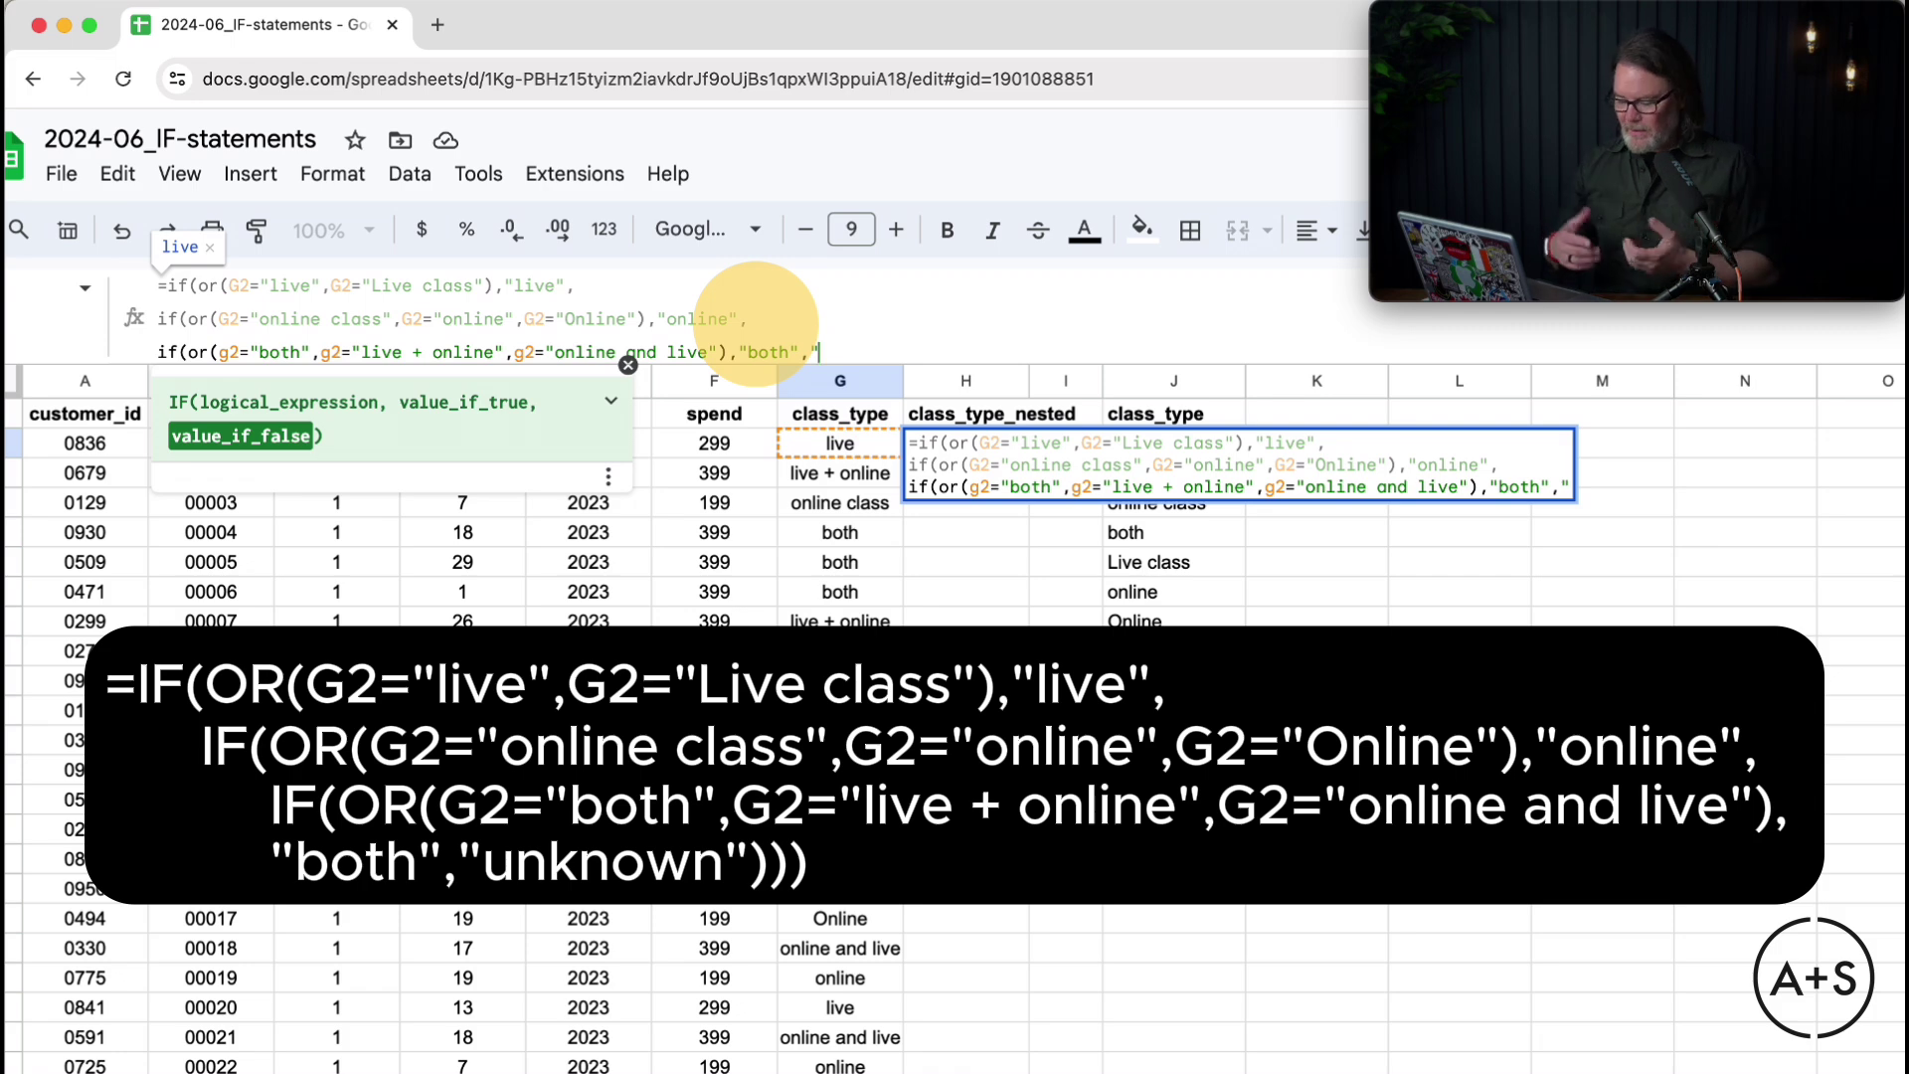
pyautogui.write('unk')
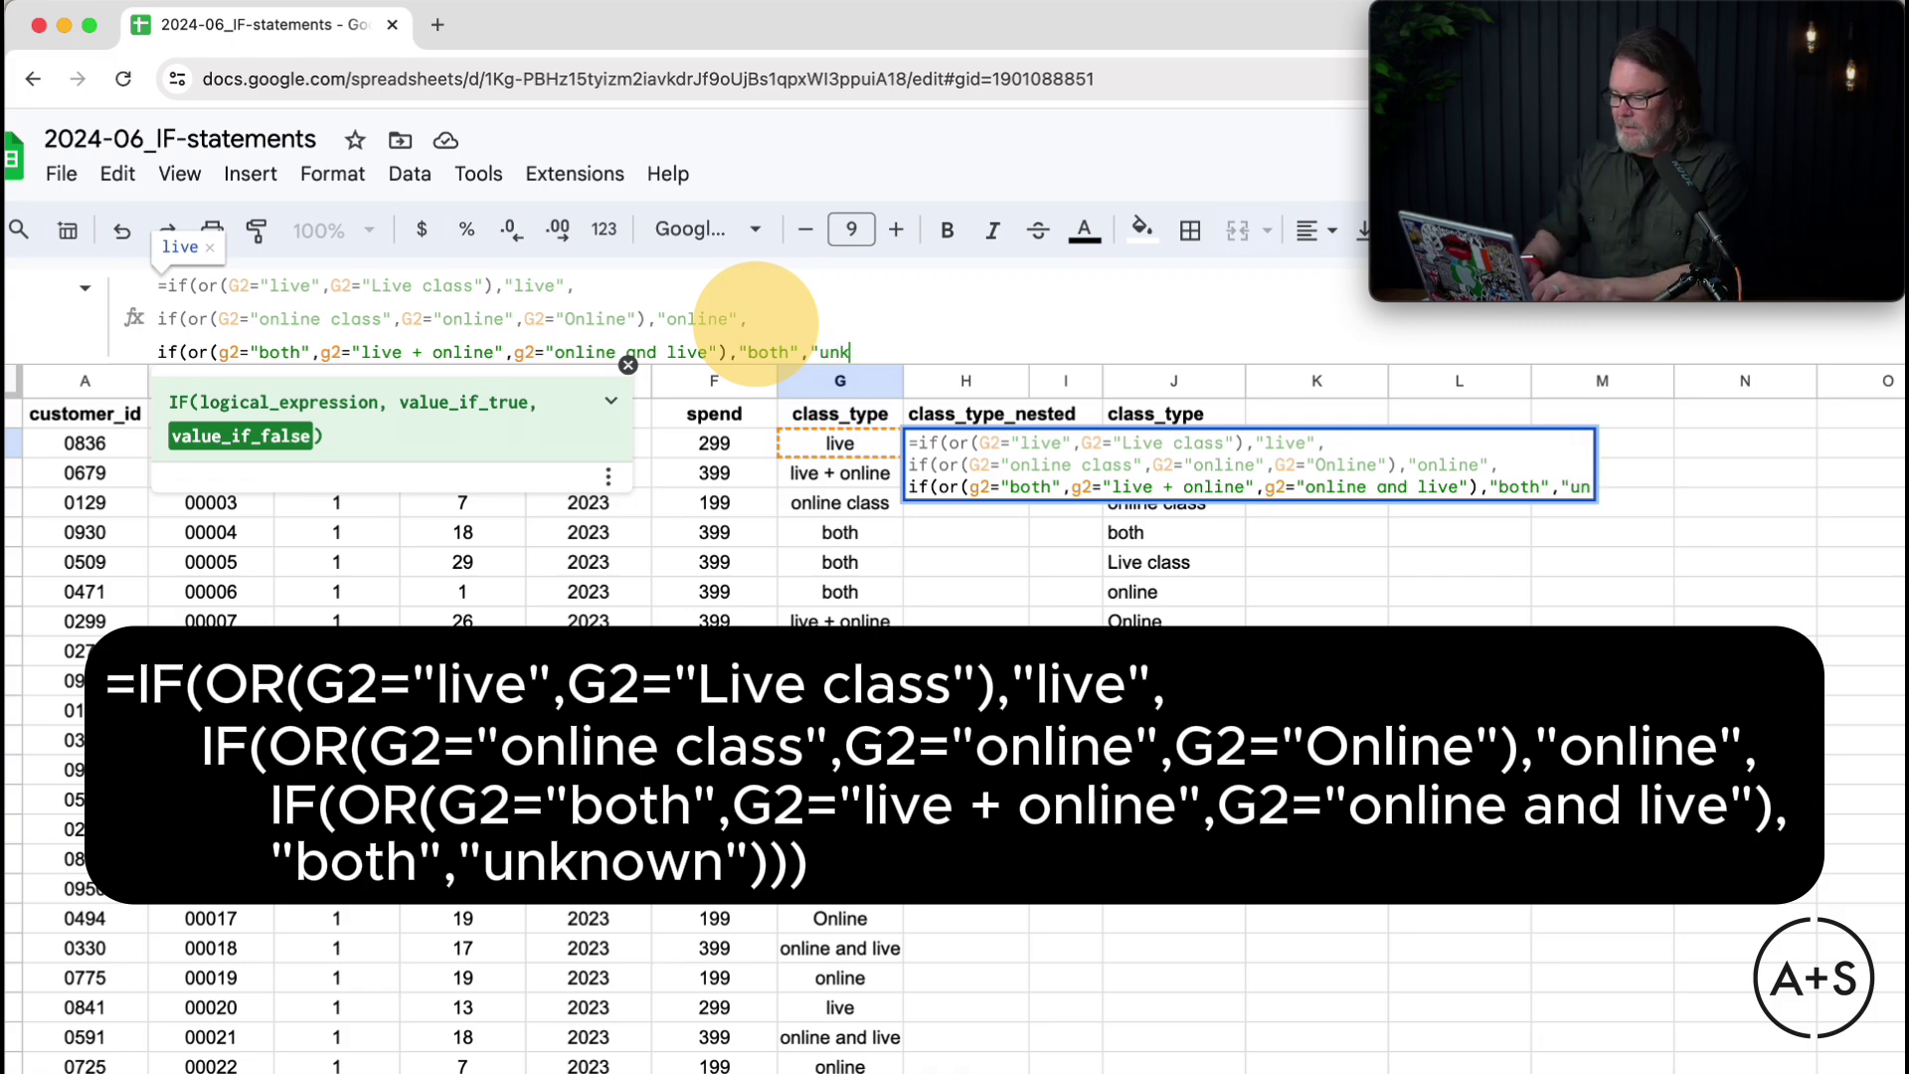
pyautogui.write('nown")')
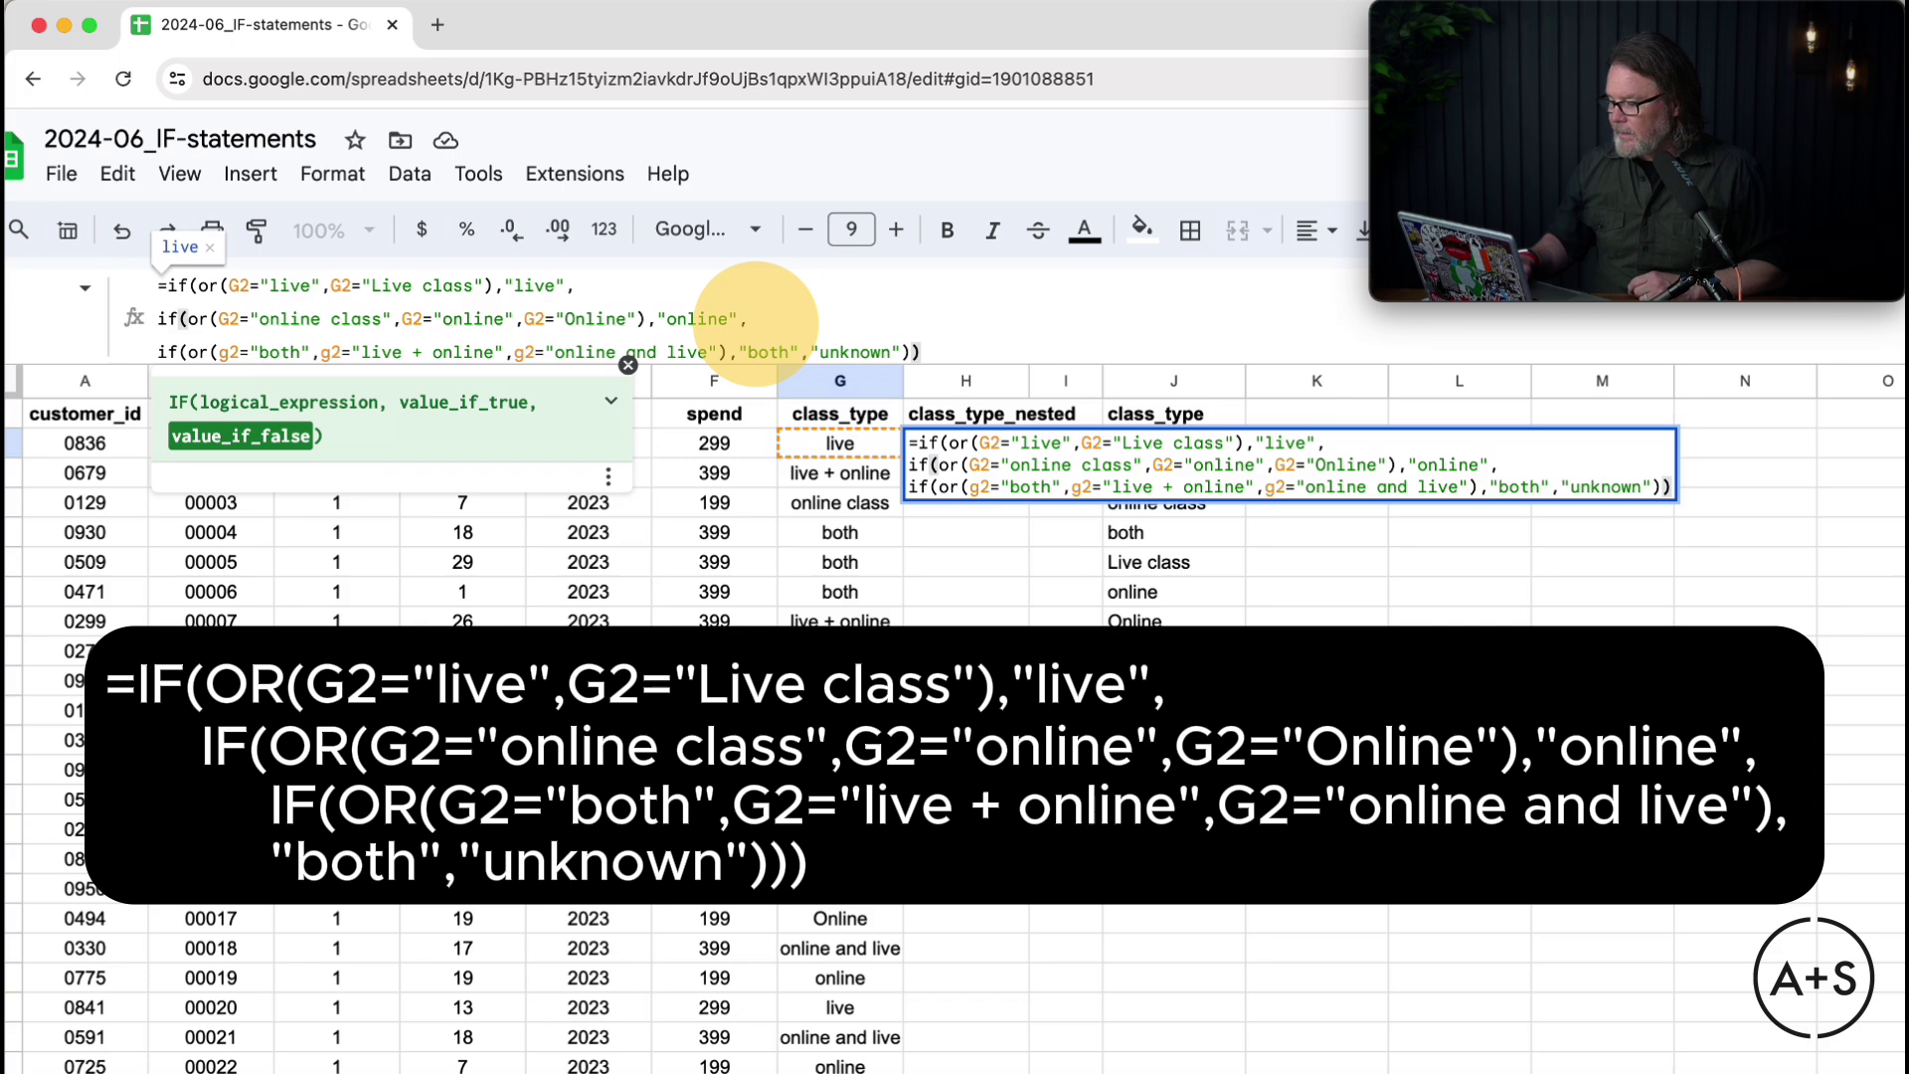
pyautogui.press('Return')
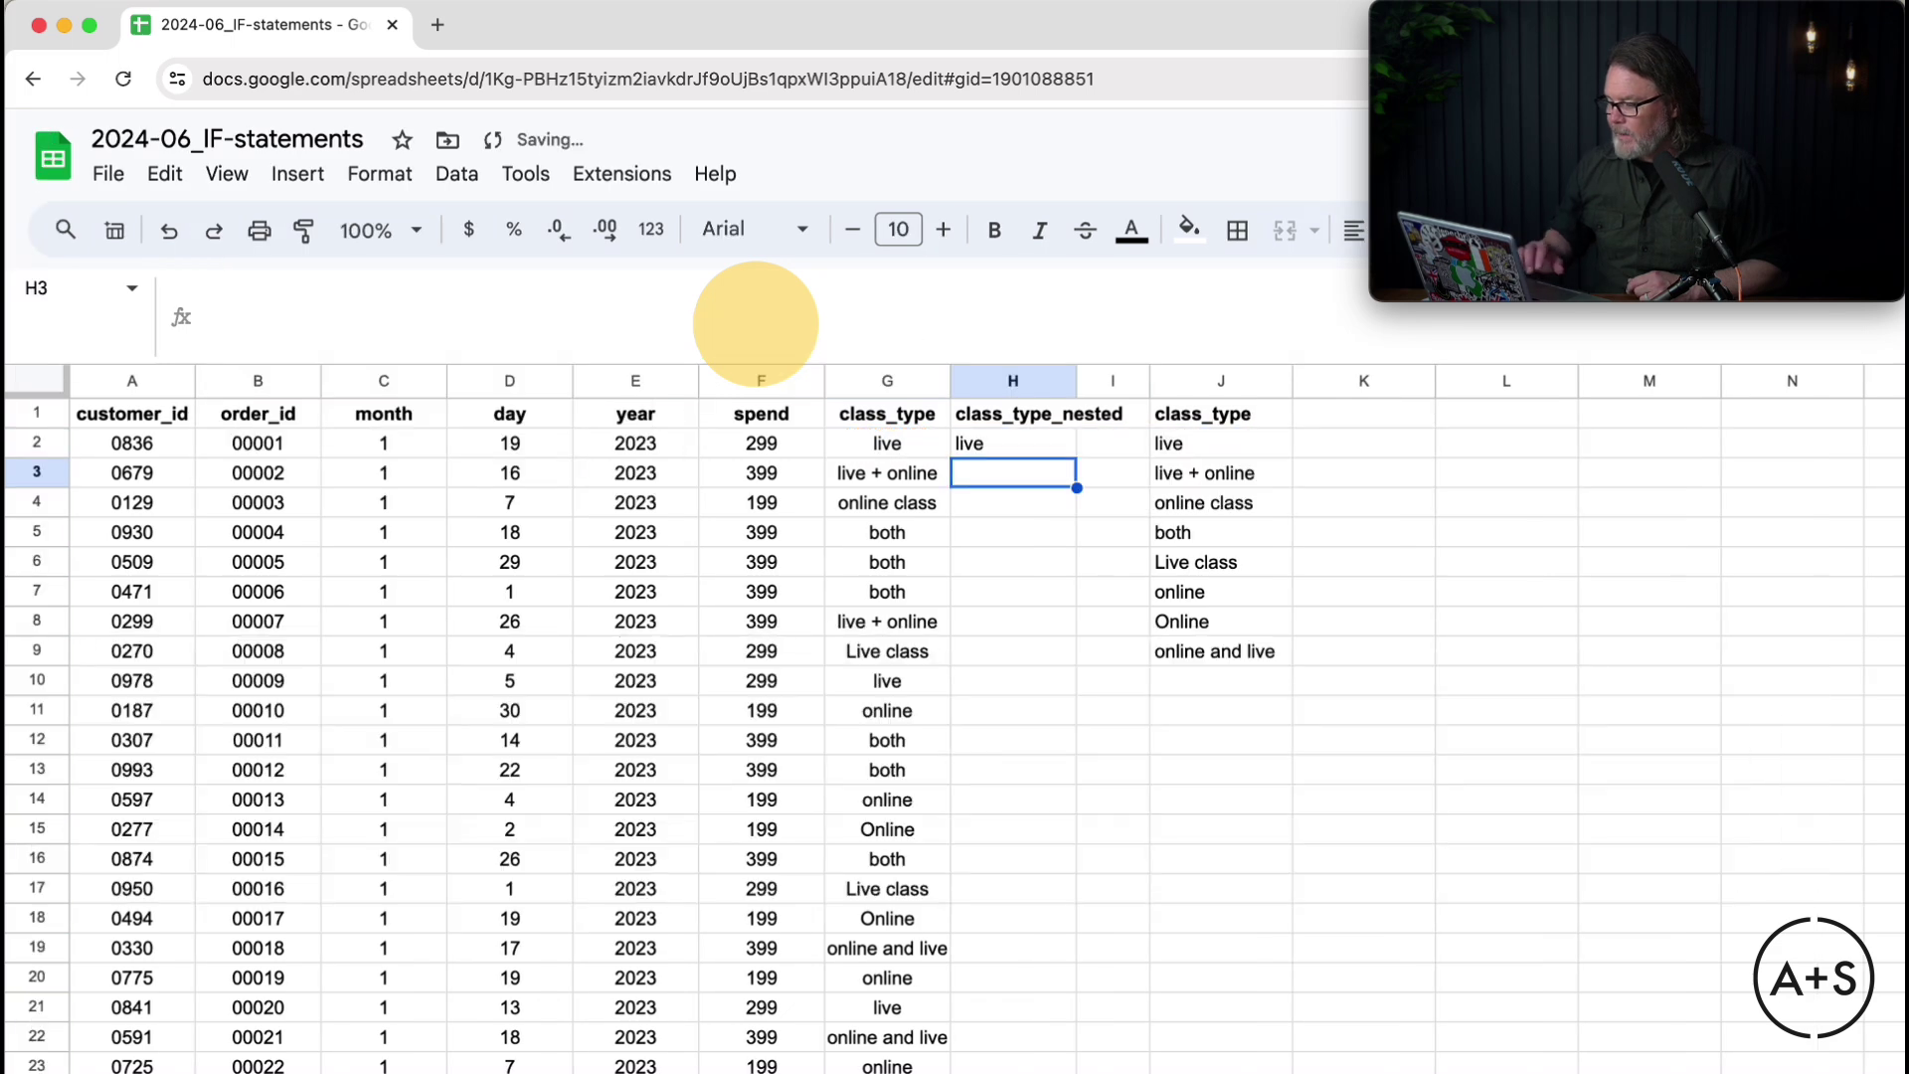
pyautogui.click(994, 443)
pyautogui.hotkey('ctrl', 'c')
pyautogui.click(1077, 451)
pyautogui.hotkey('ctrl', 'v')
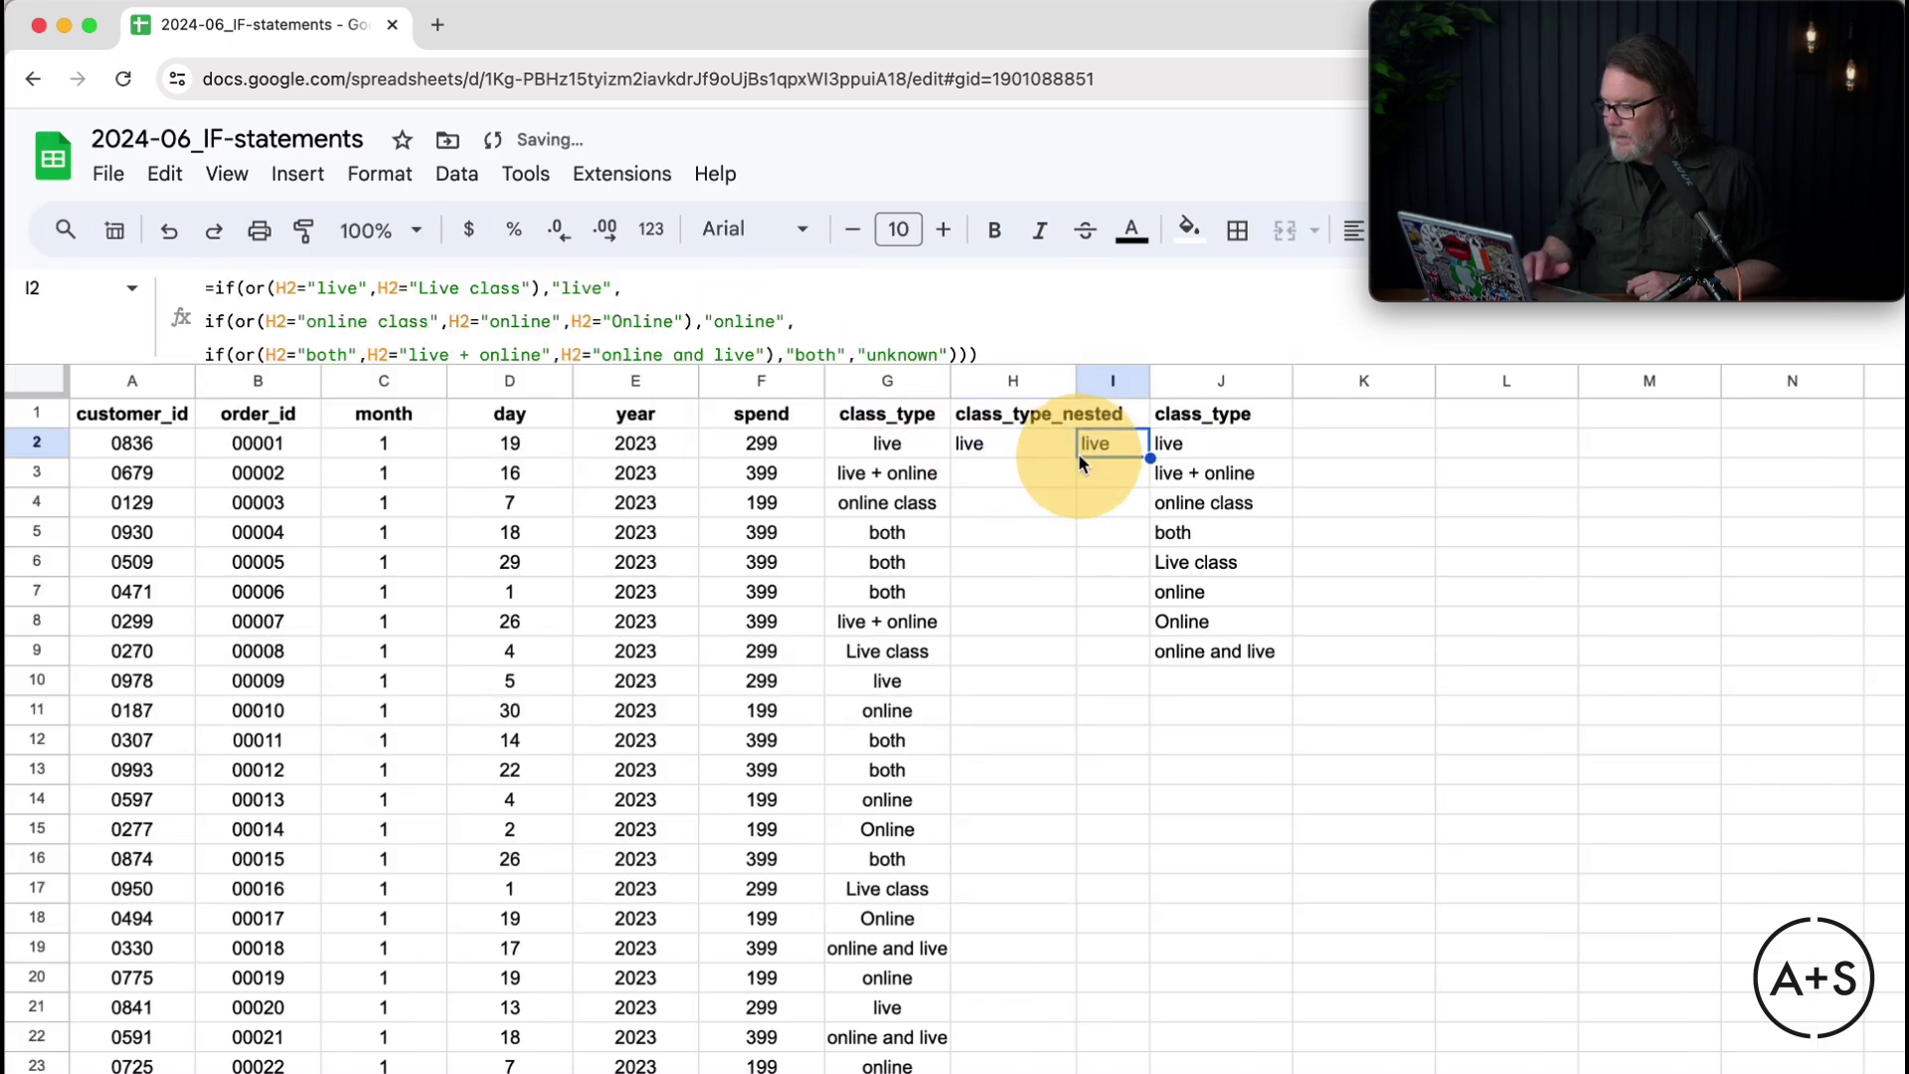
# Step: Fill the H2 formula down the class_type_nested column and clear the stray copy in I2
pyautogui.click(1072, 450)
pyautogui.doubleClick(1074, 459)
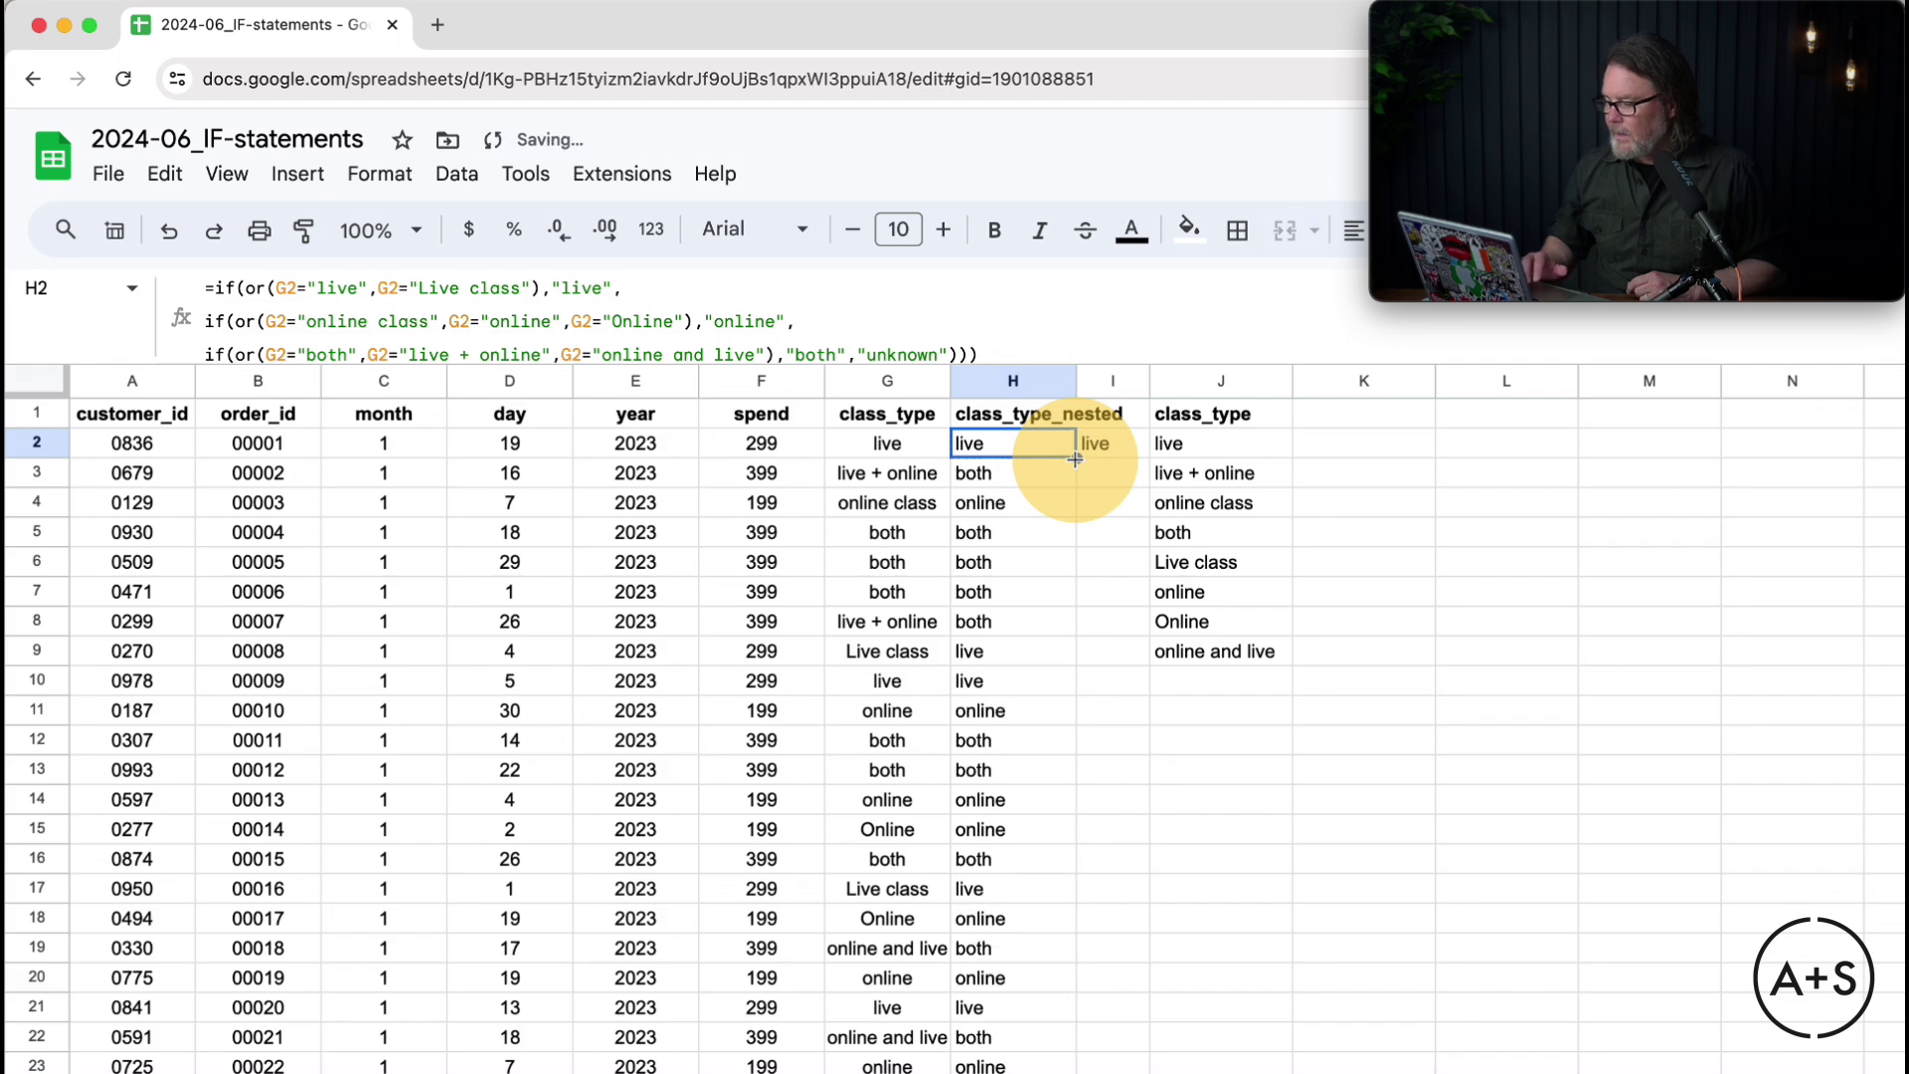
pyautogui.click(1100, 444)
pyautogui.press('Delete')
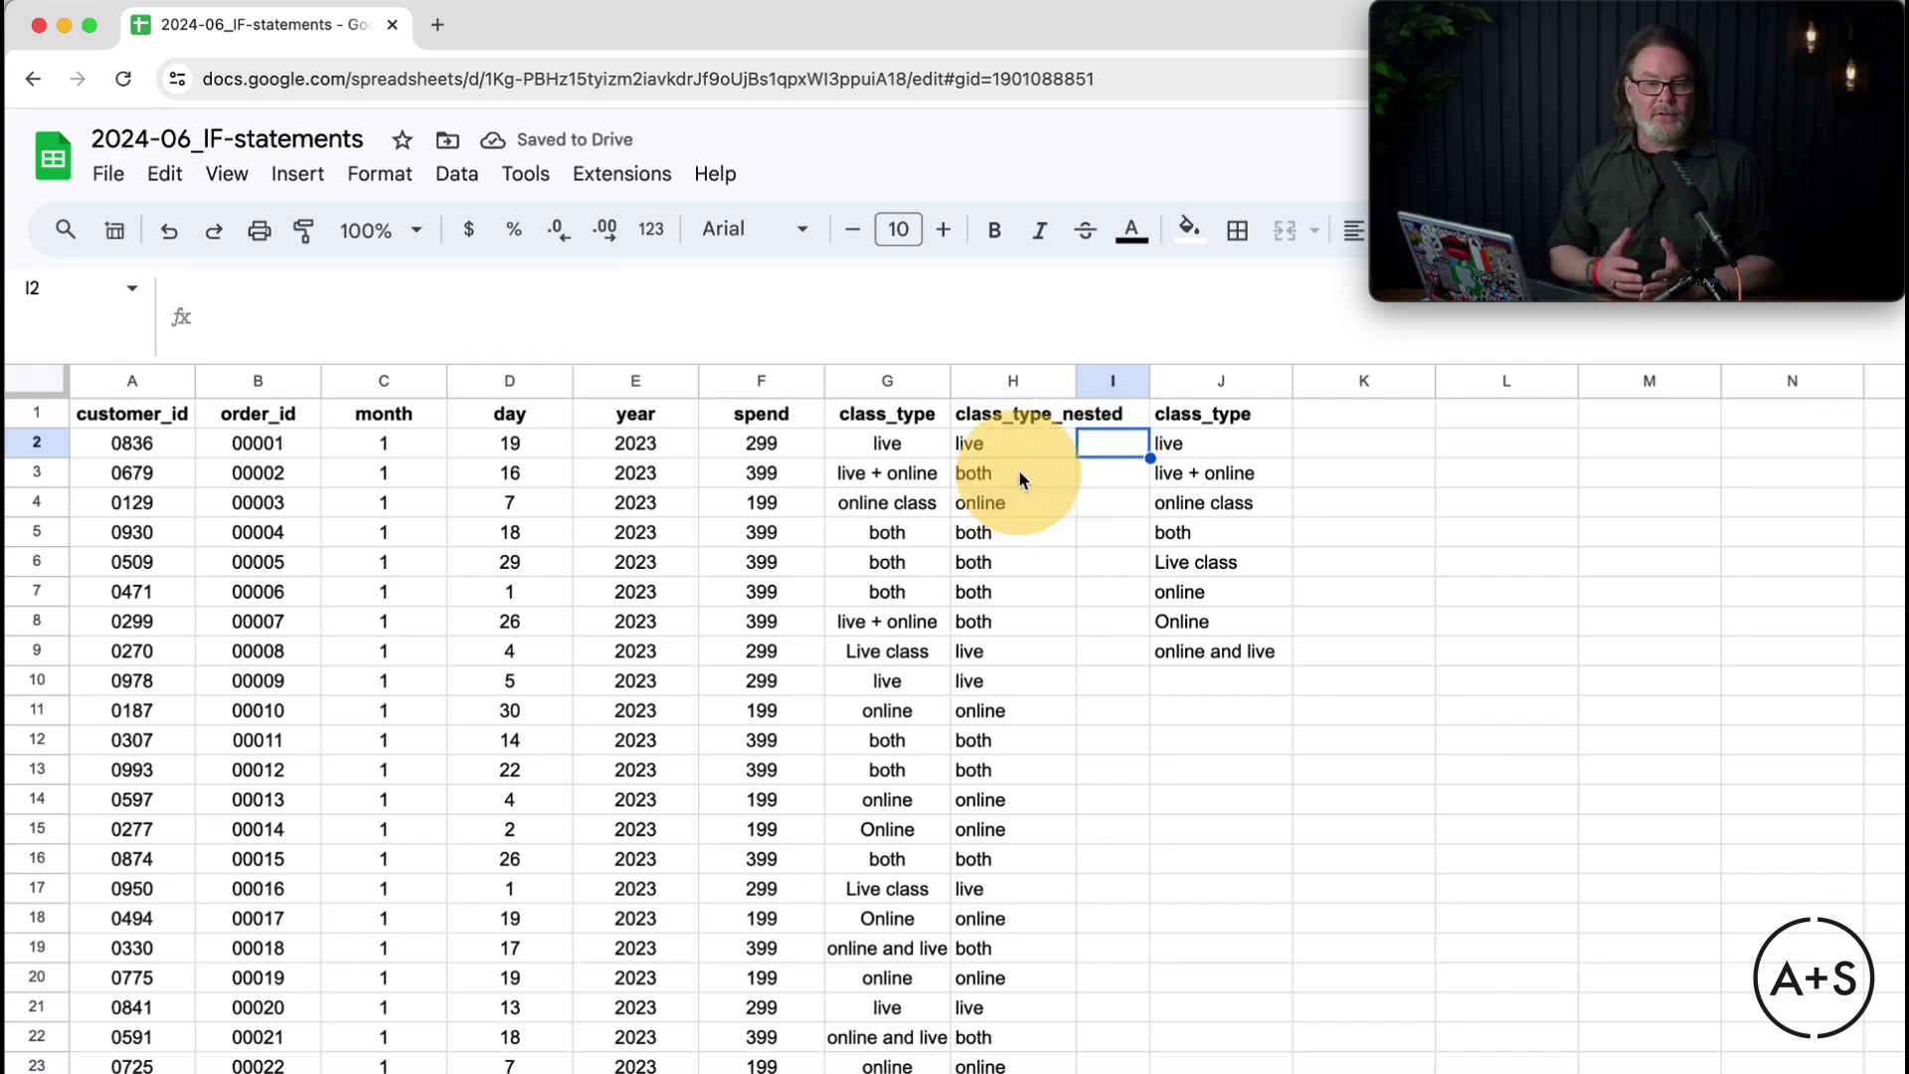
# Step: Enter a UNIQUE formula over column H in K1 to list the distinct standardized class types
pyautogui.click(1398, 414)
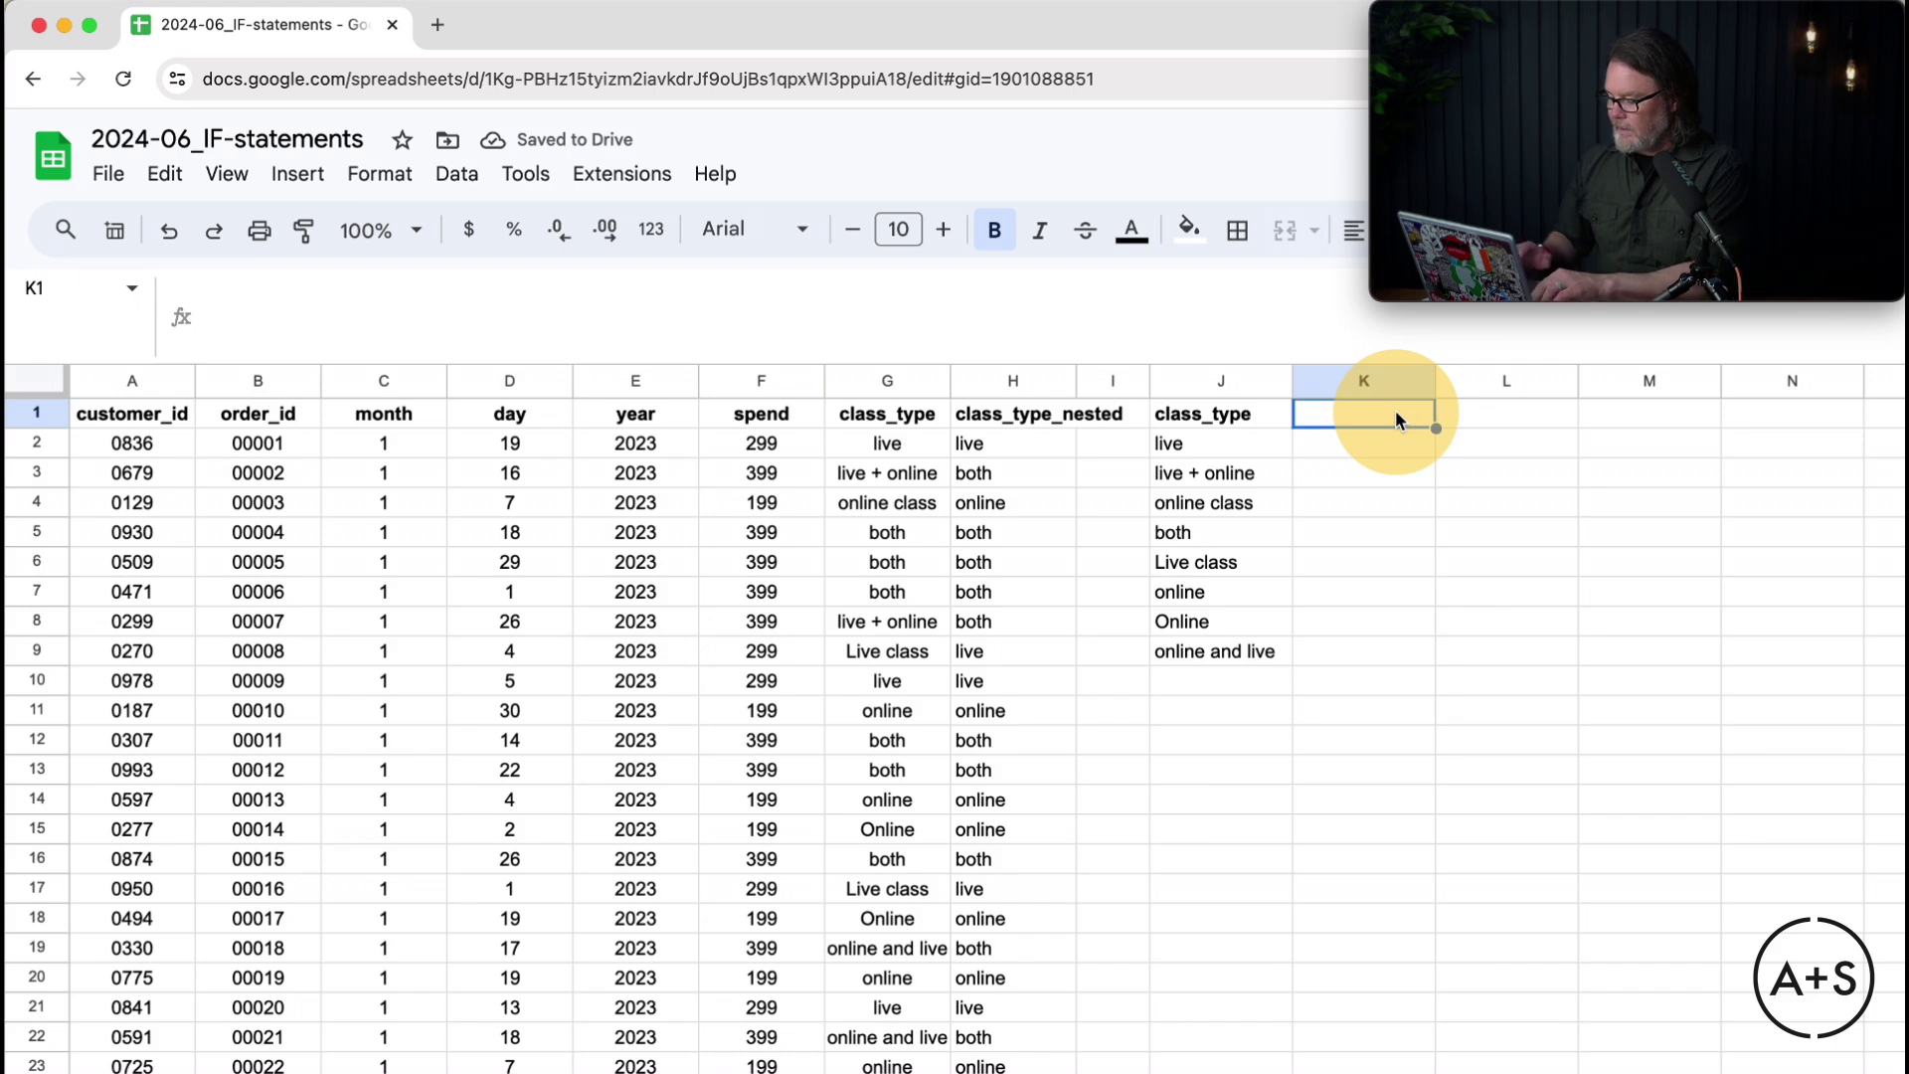
pyautogui.write('un')
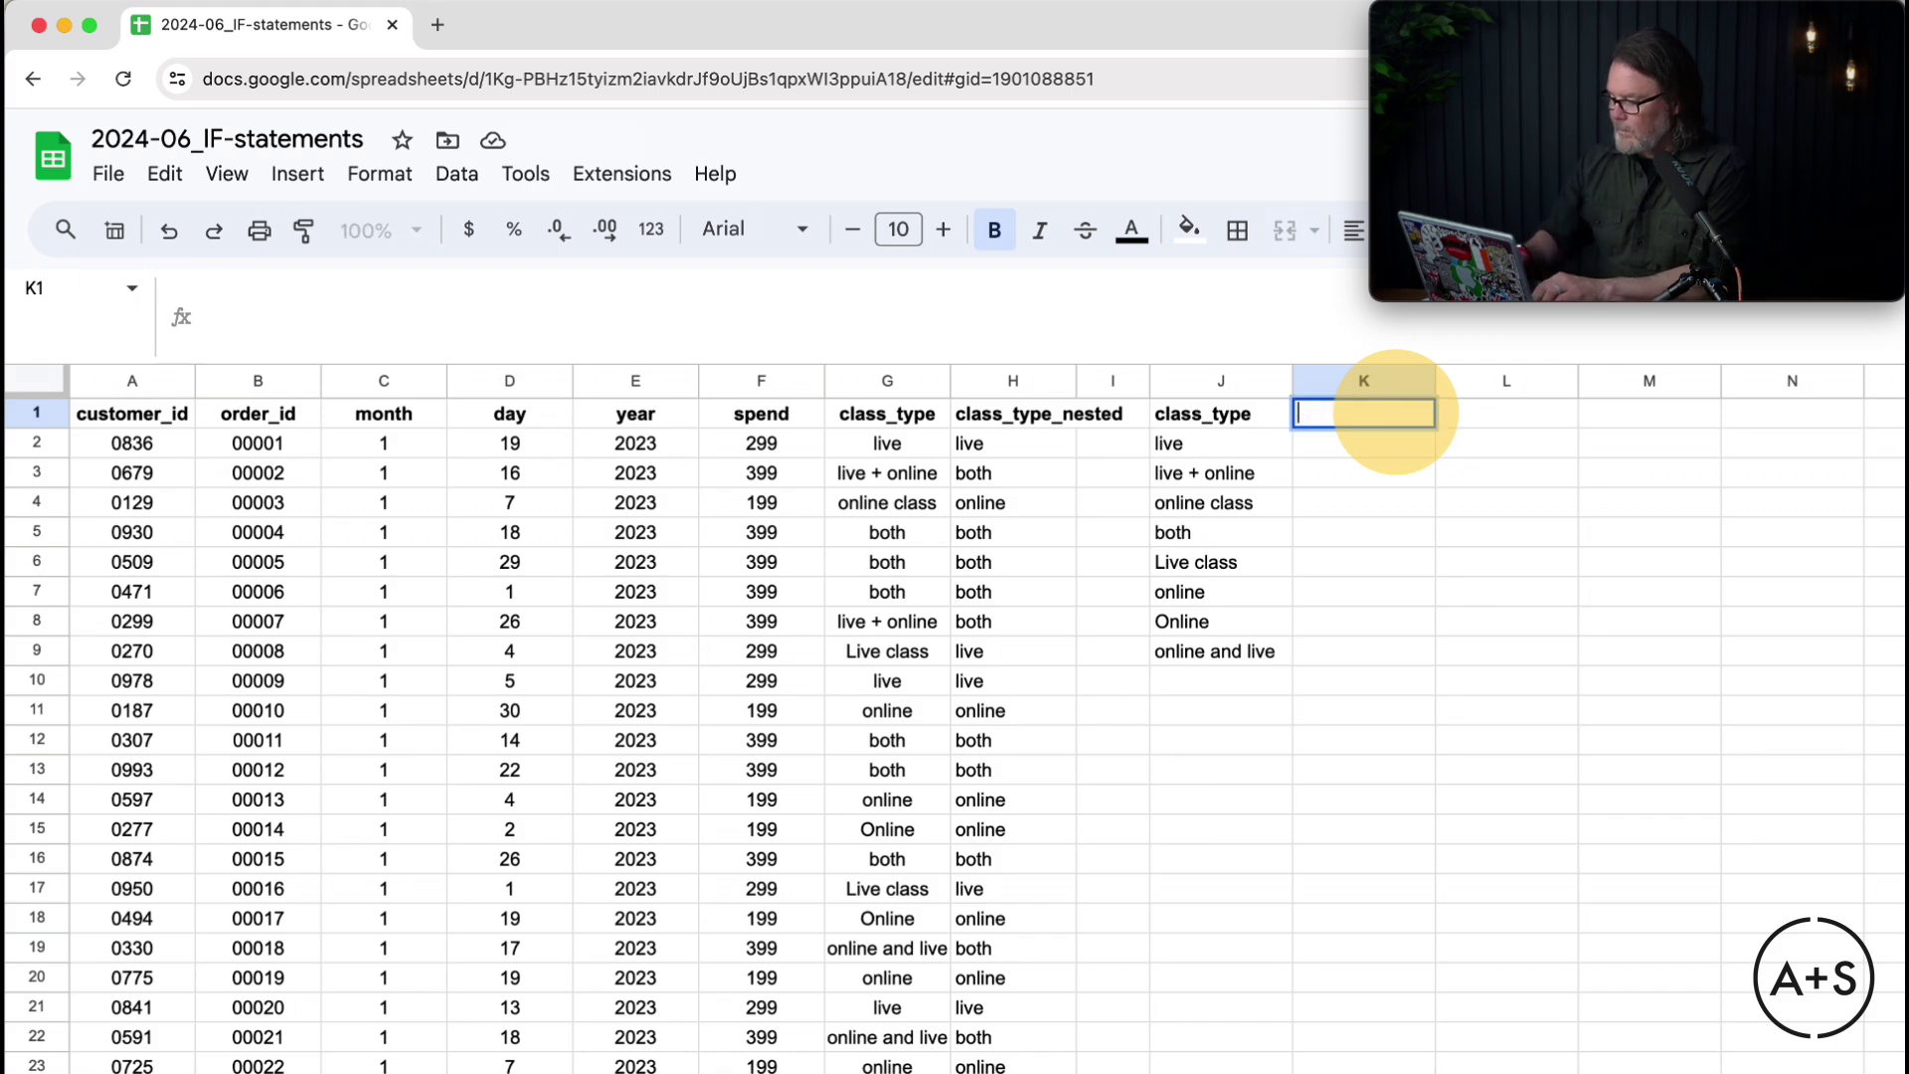
pyautogui.write('=uniqu')
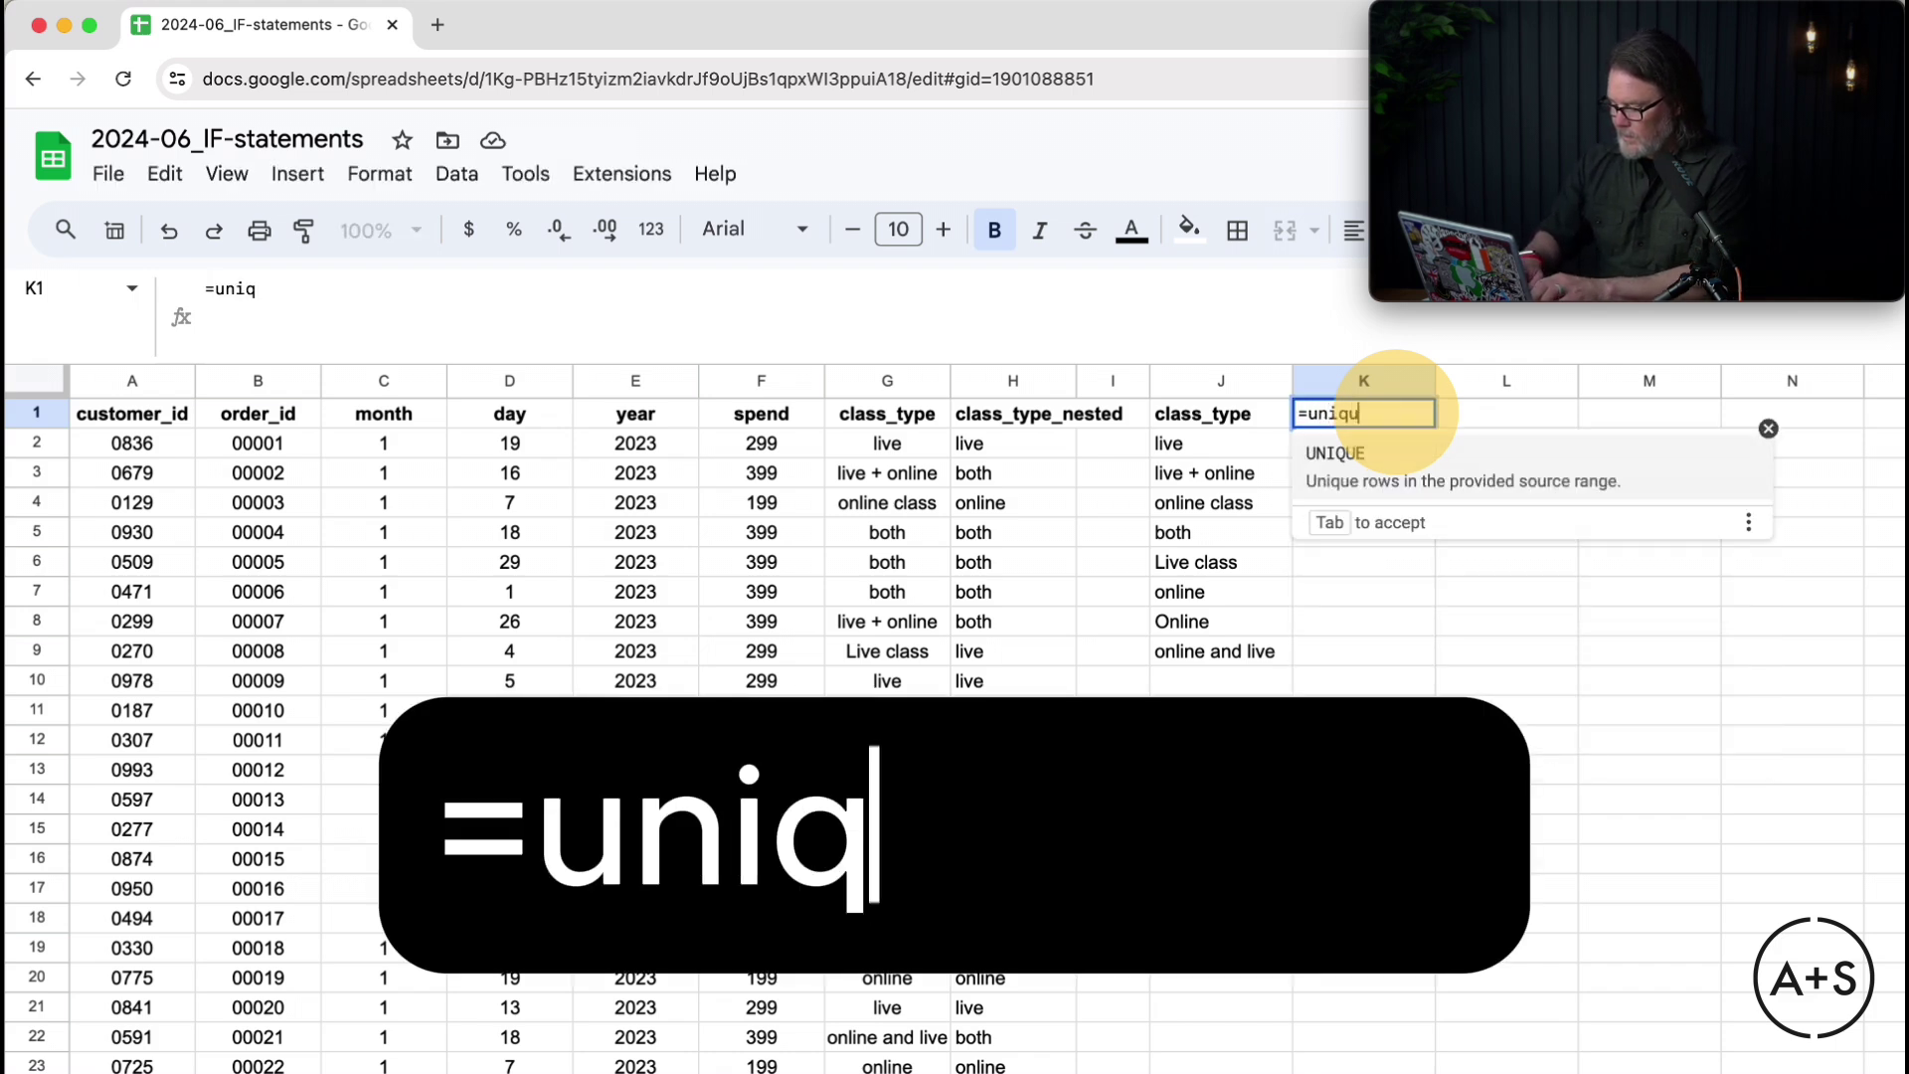
pyautogui.write('e(')
pyautogui.click(1004, 384)
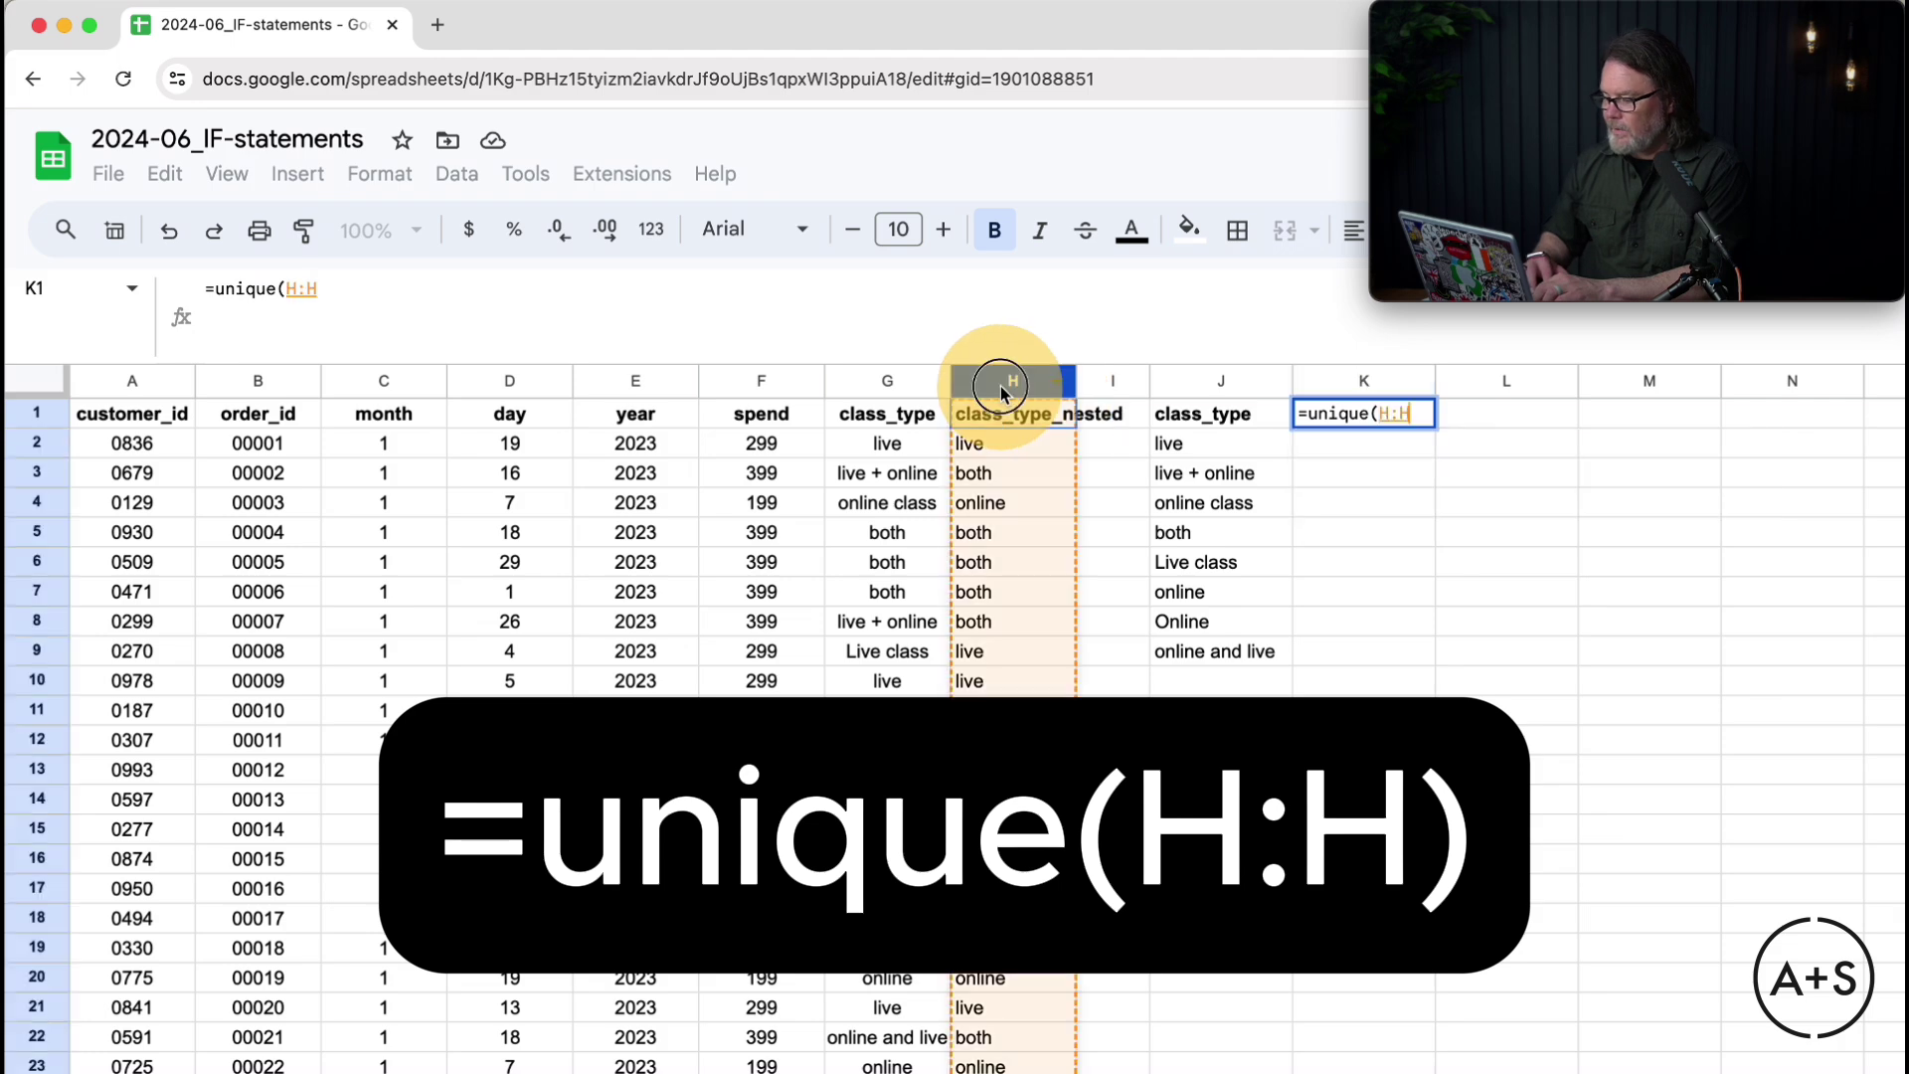
pyautogui.press('Return')
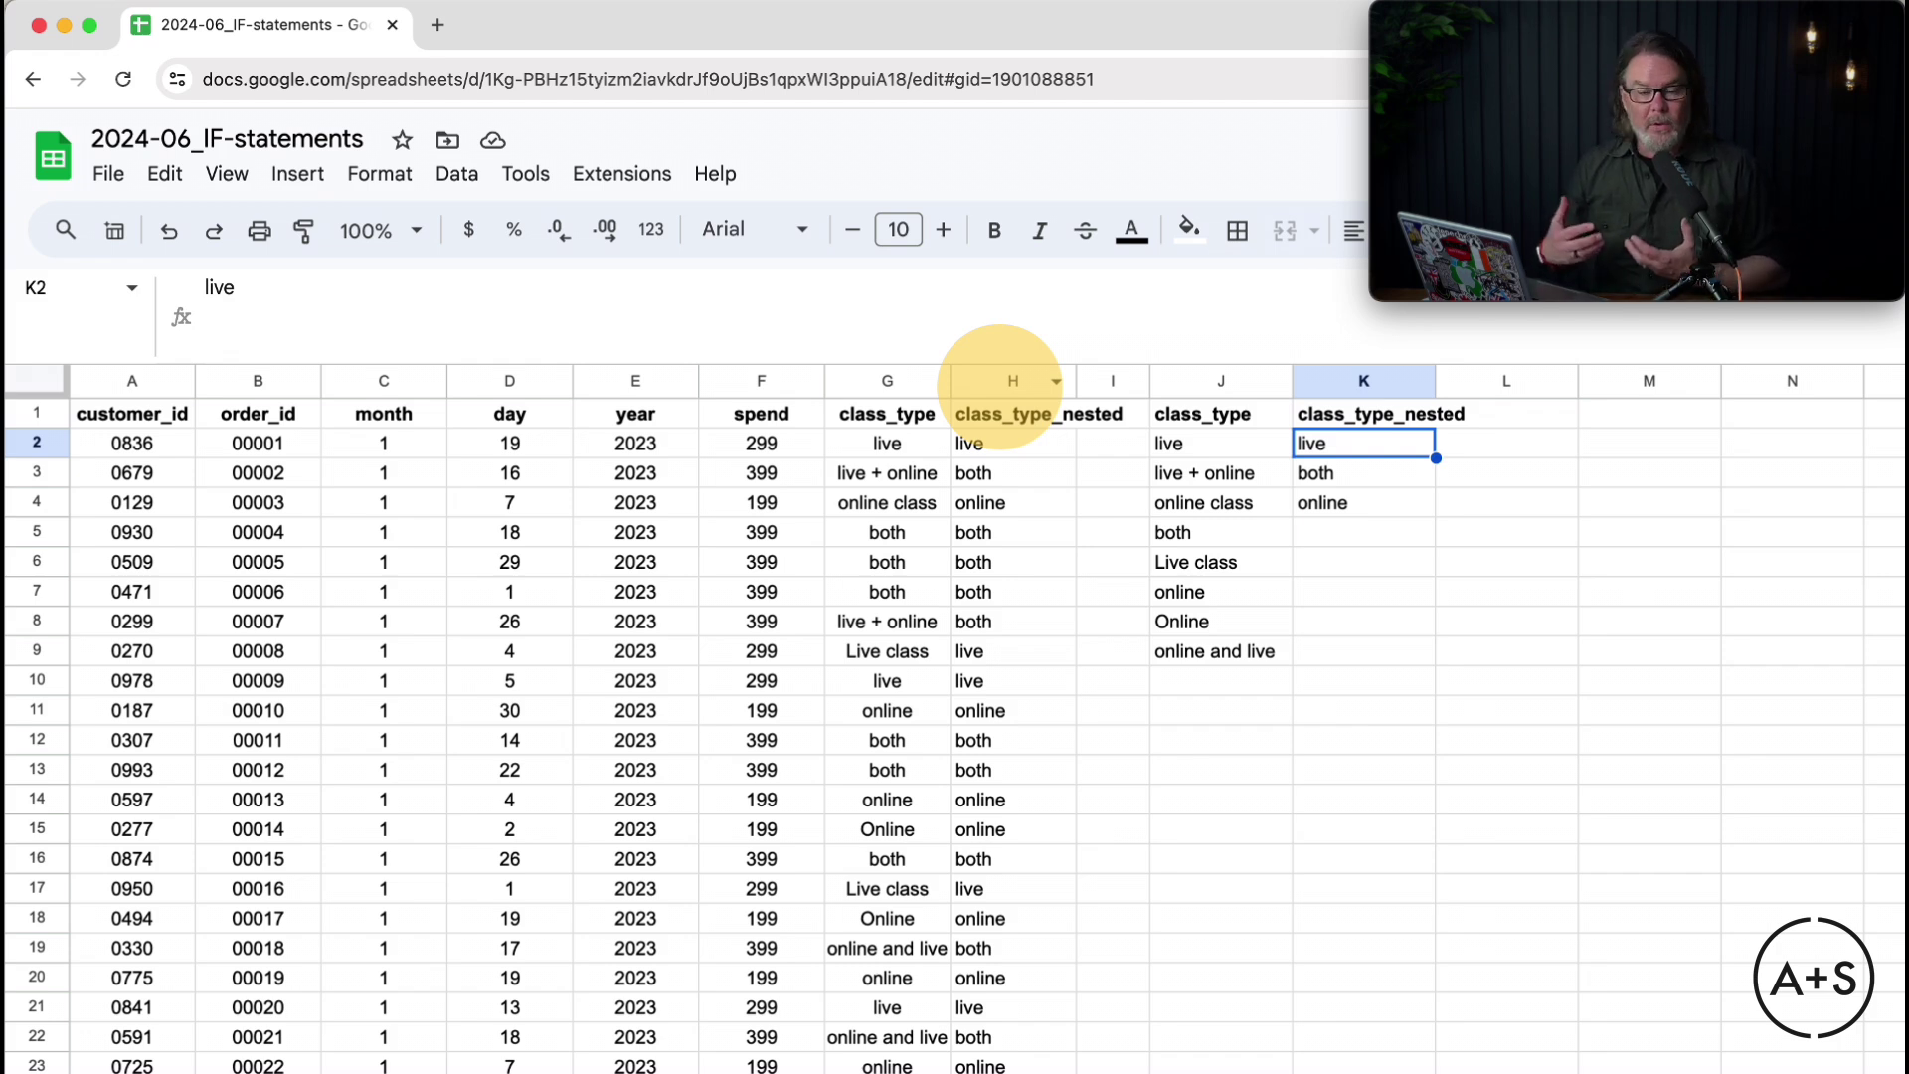
pyautogui.click(1026, 445)
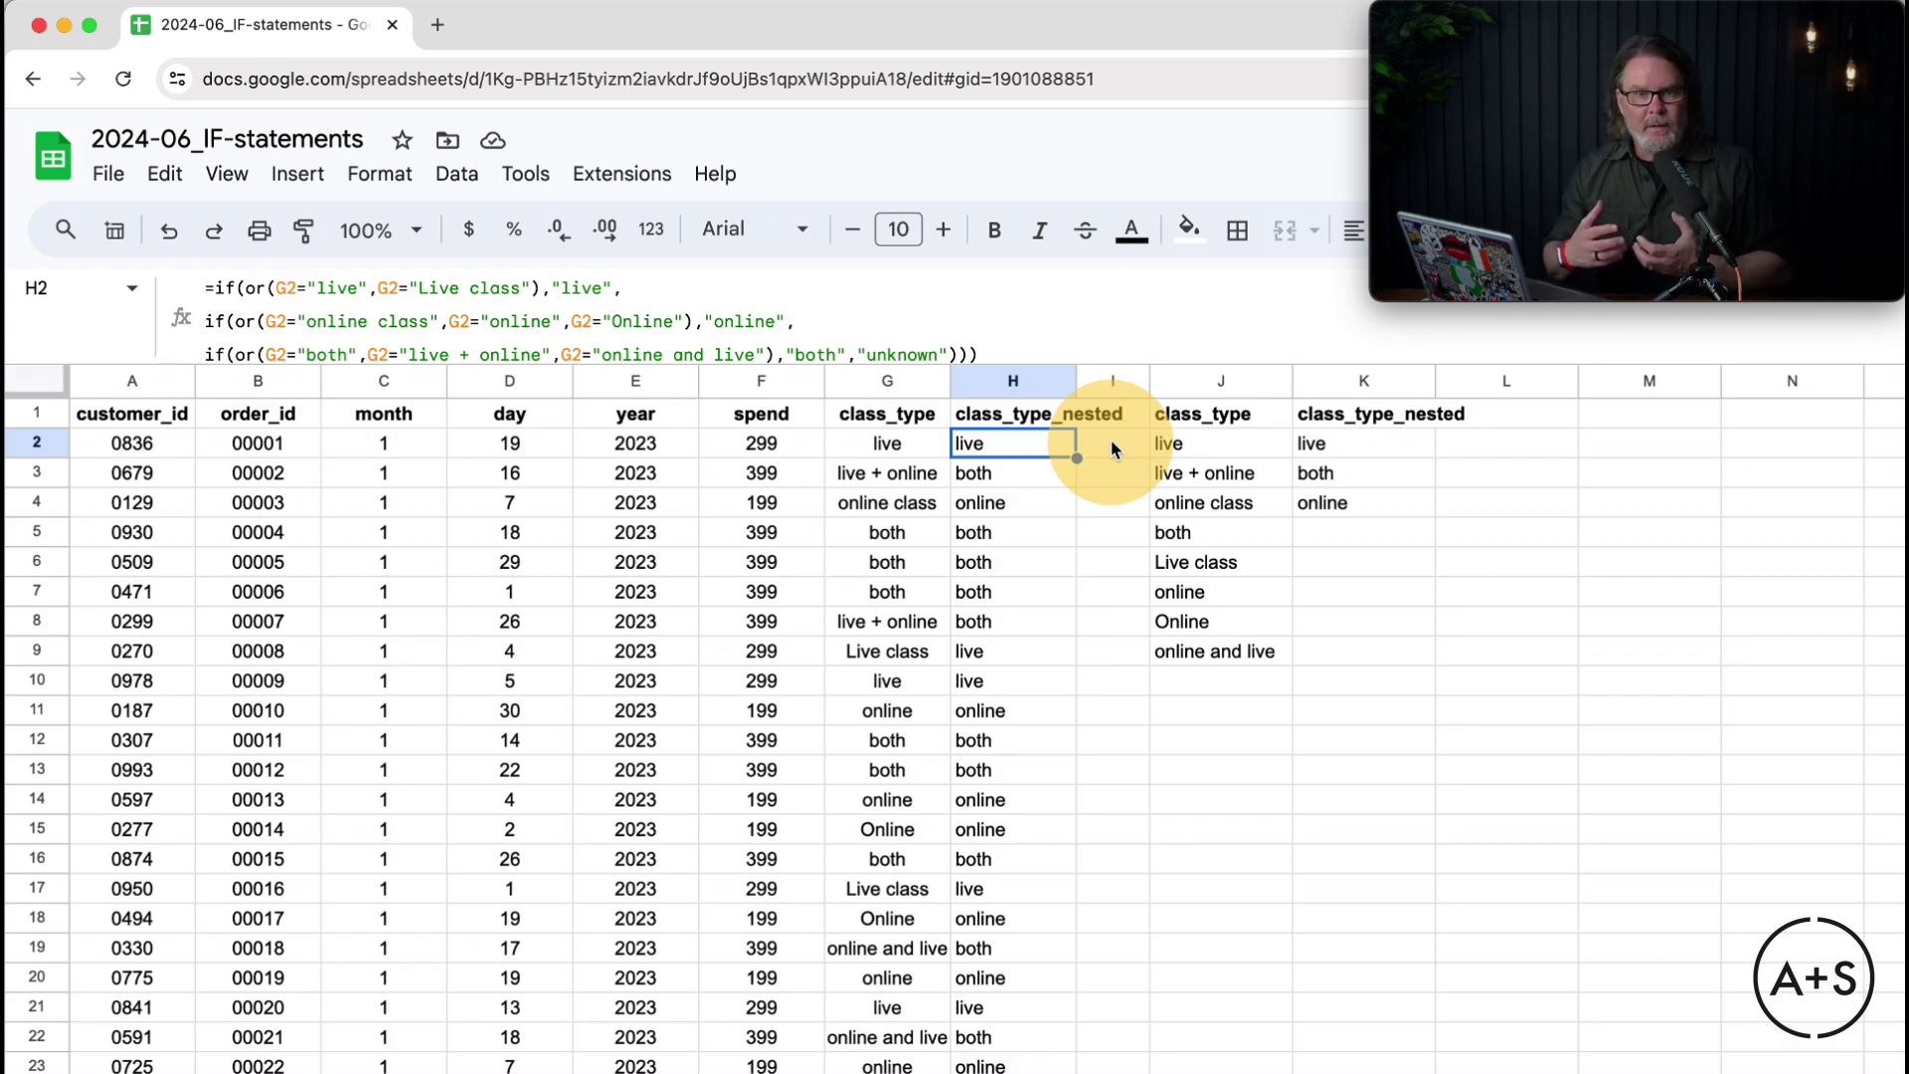
# Step: Enter the heading count_class_type in L1
pyautogui.click(1466, 418)
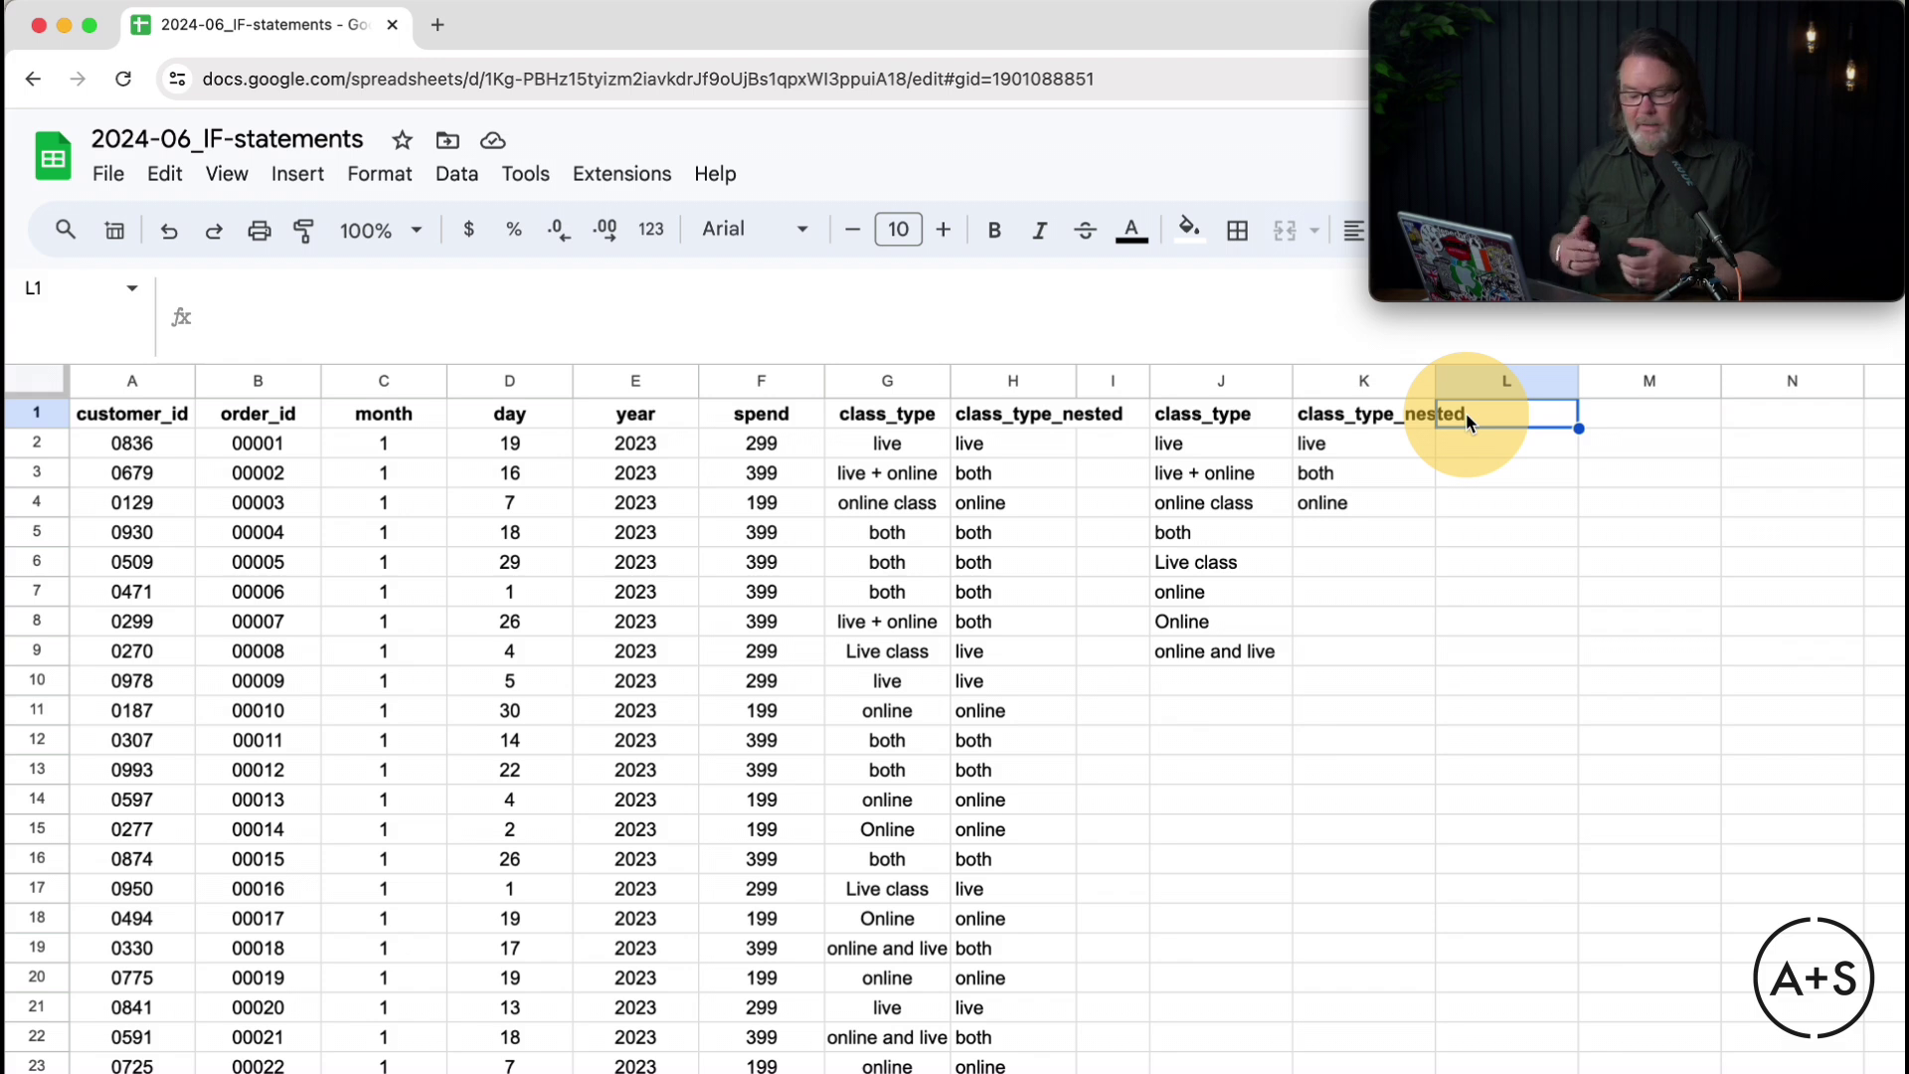
pyautogui.write('count_')
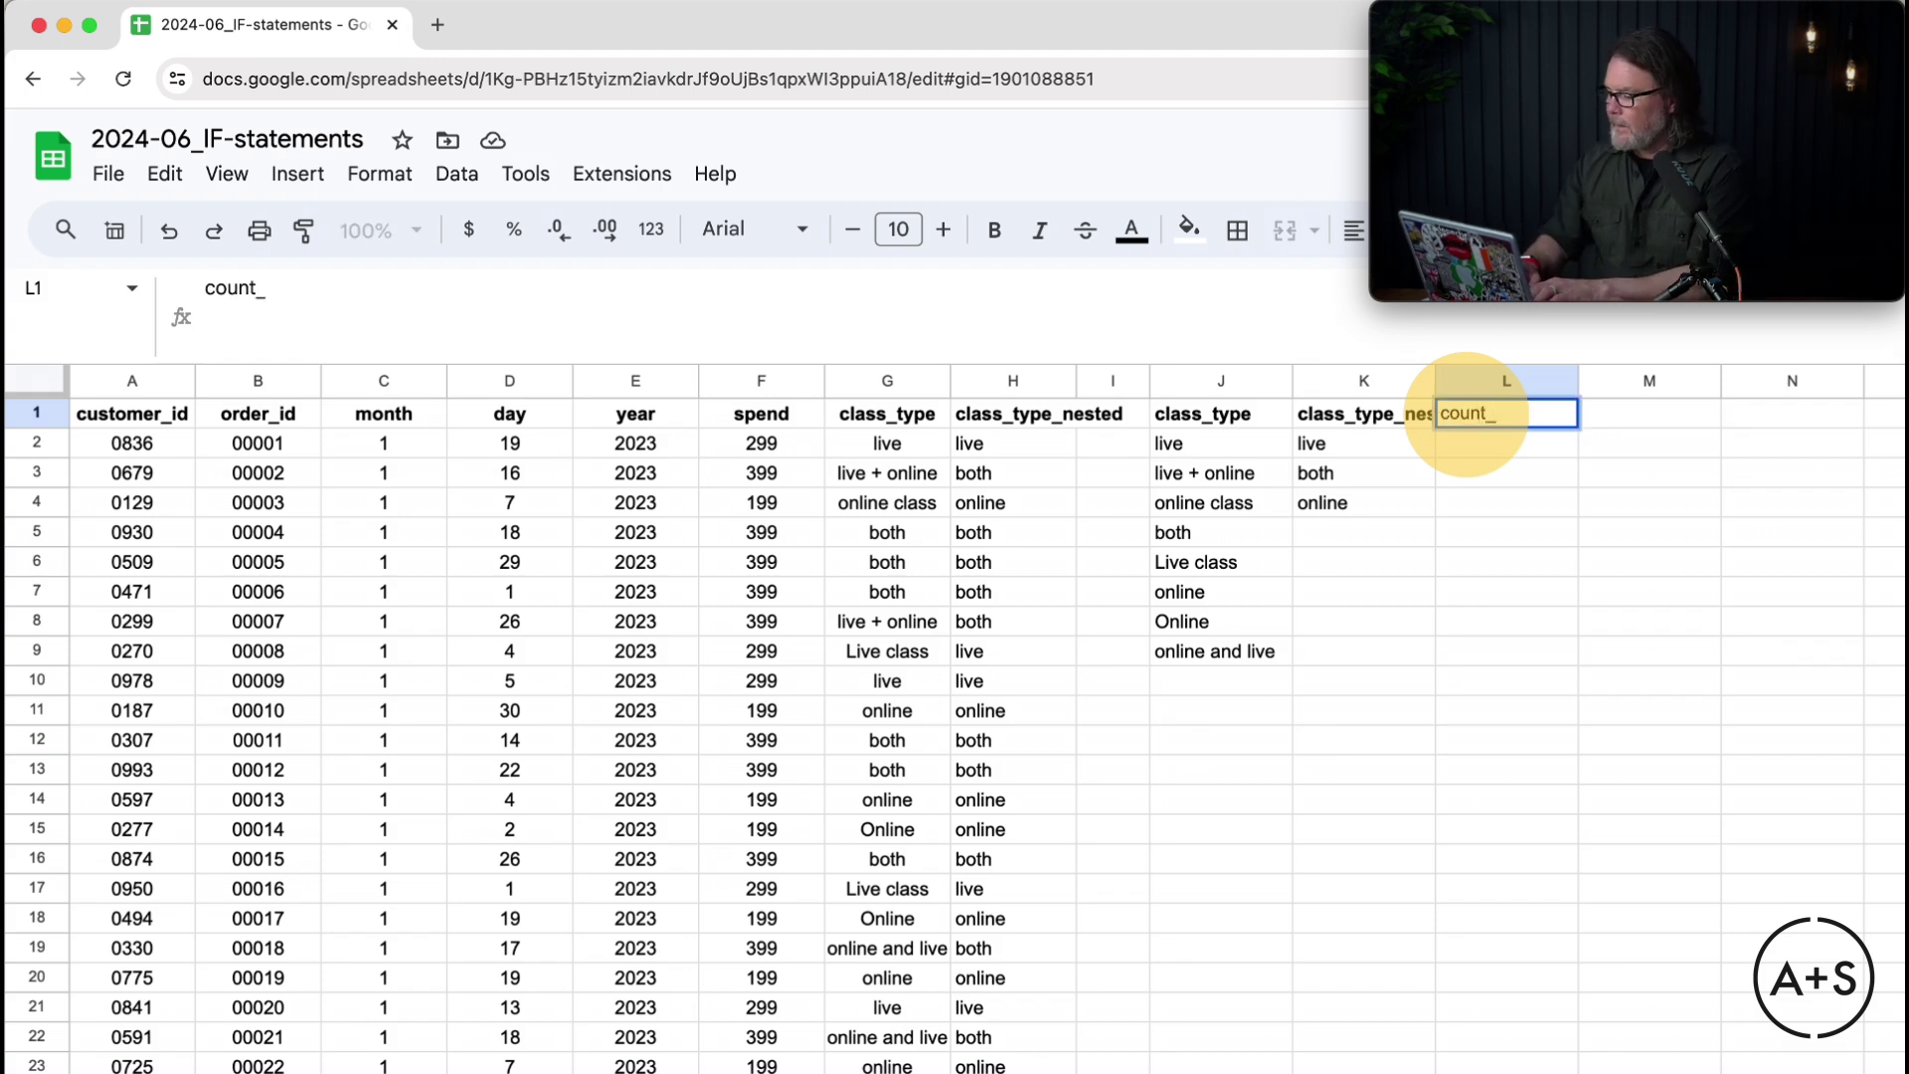
pyautogui.write('class_type')
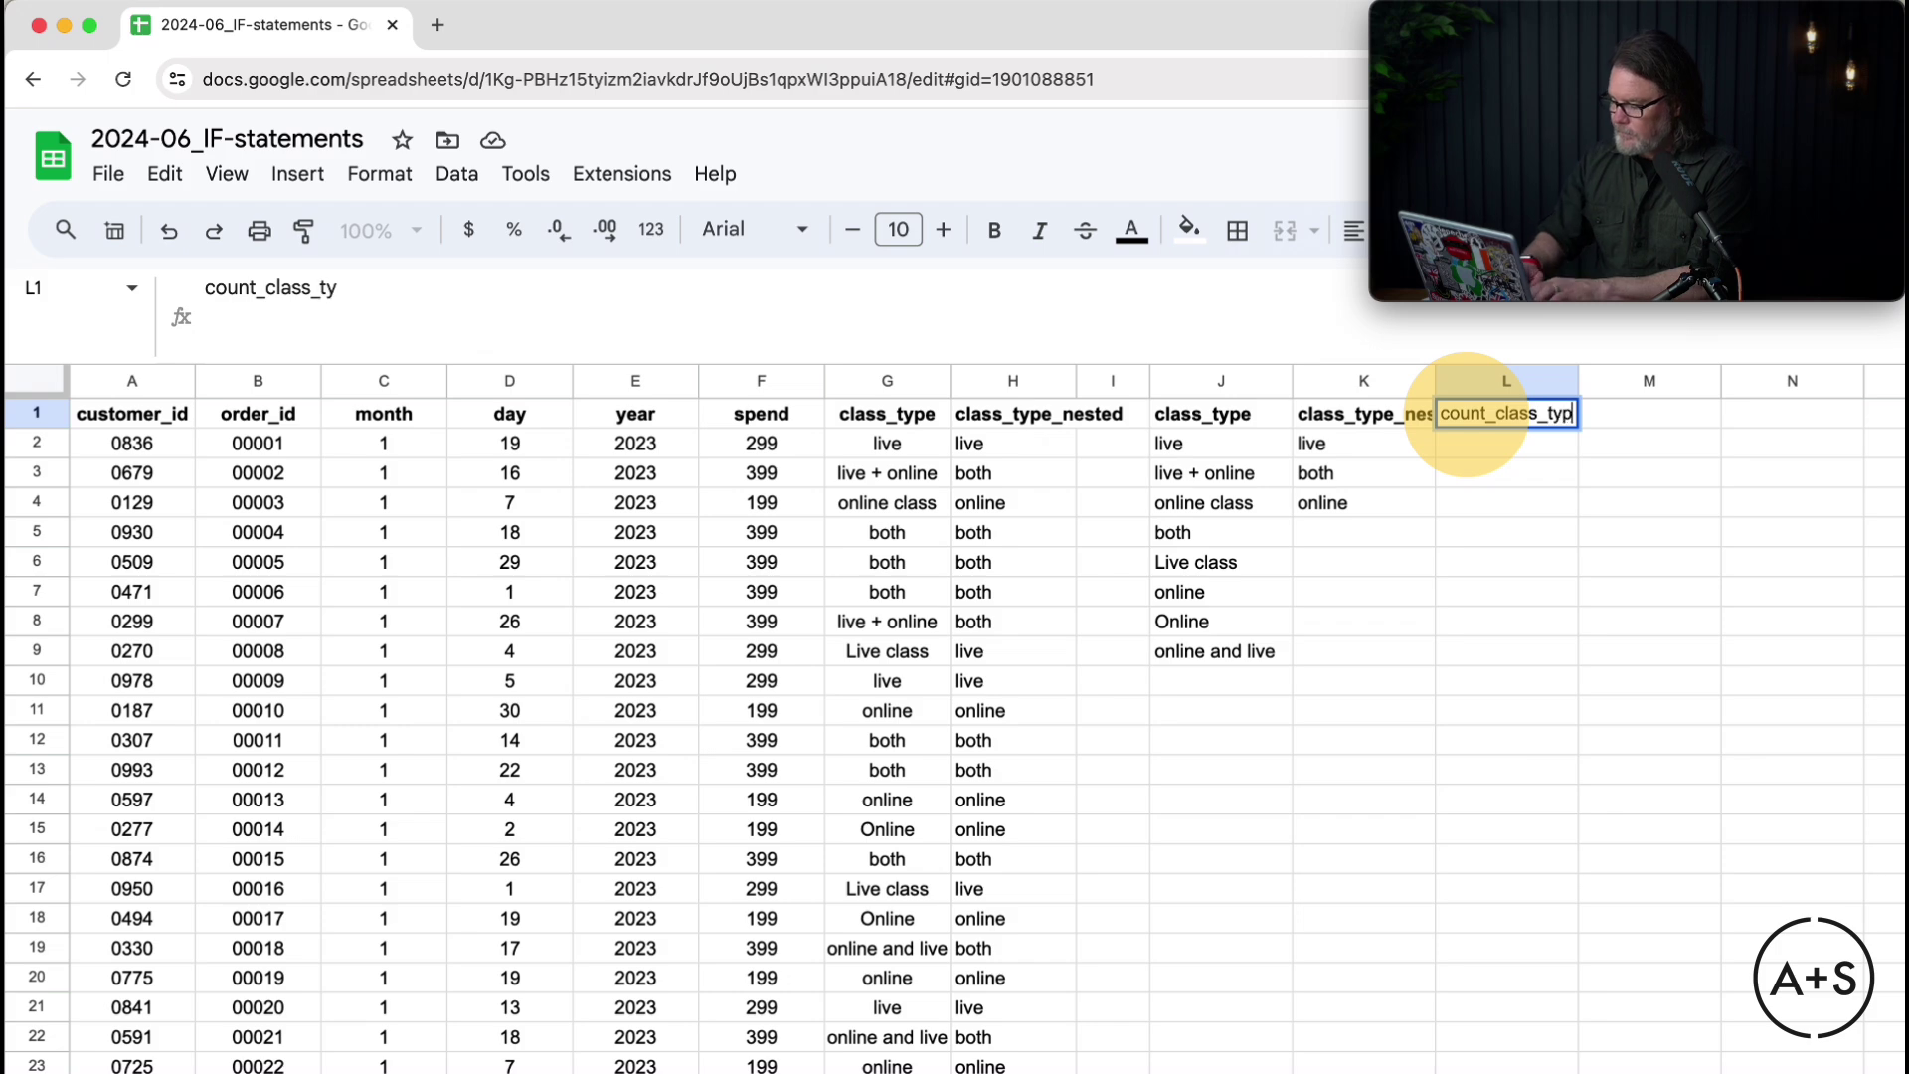
pyautogui.press('Return')
# Step: Enter =countif(H:H,K2) in L2 to count the orders of the first standardized class type
pyautogui.write('=')
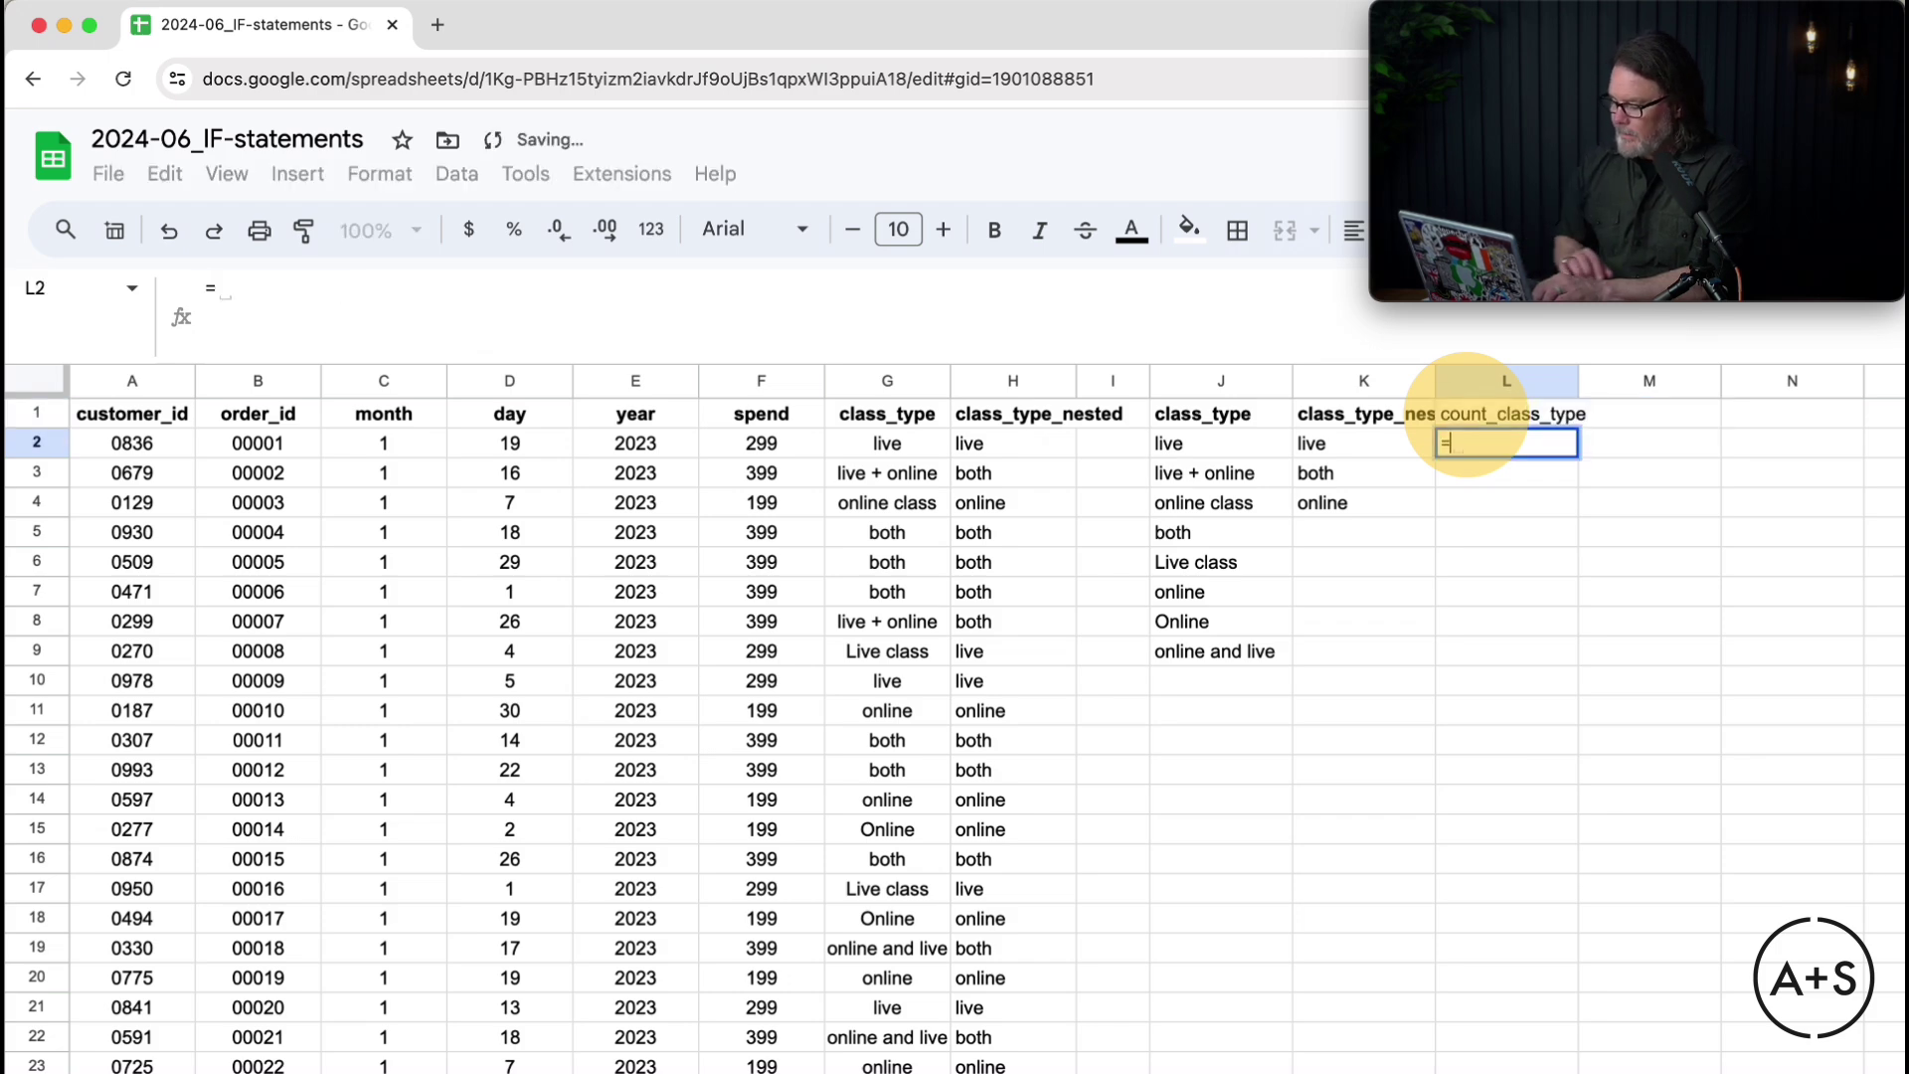
pyautogui.write('count')
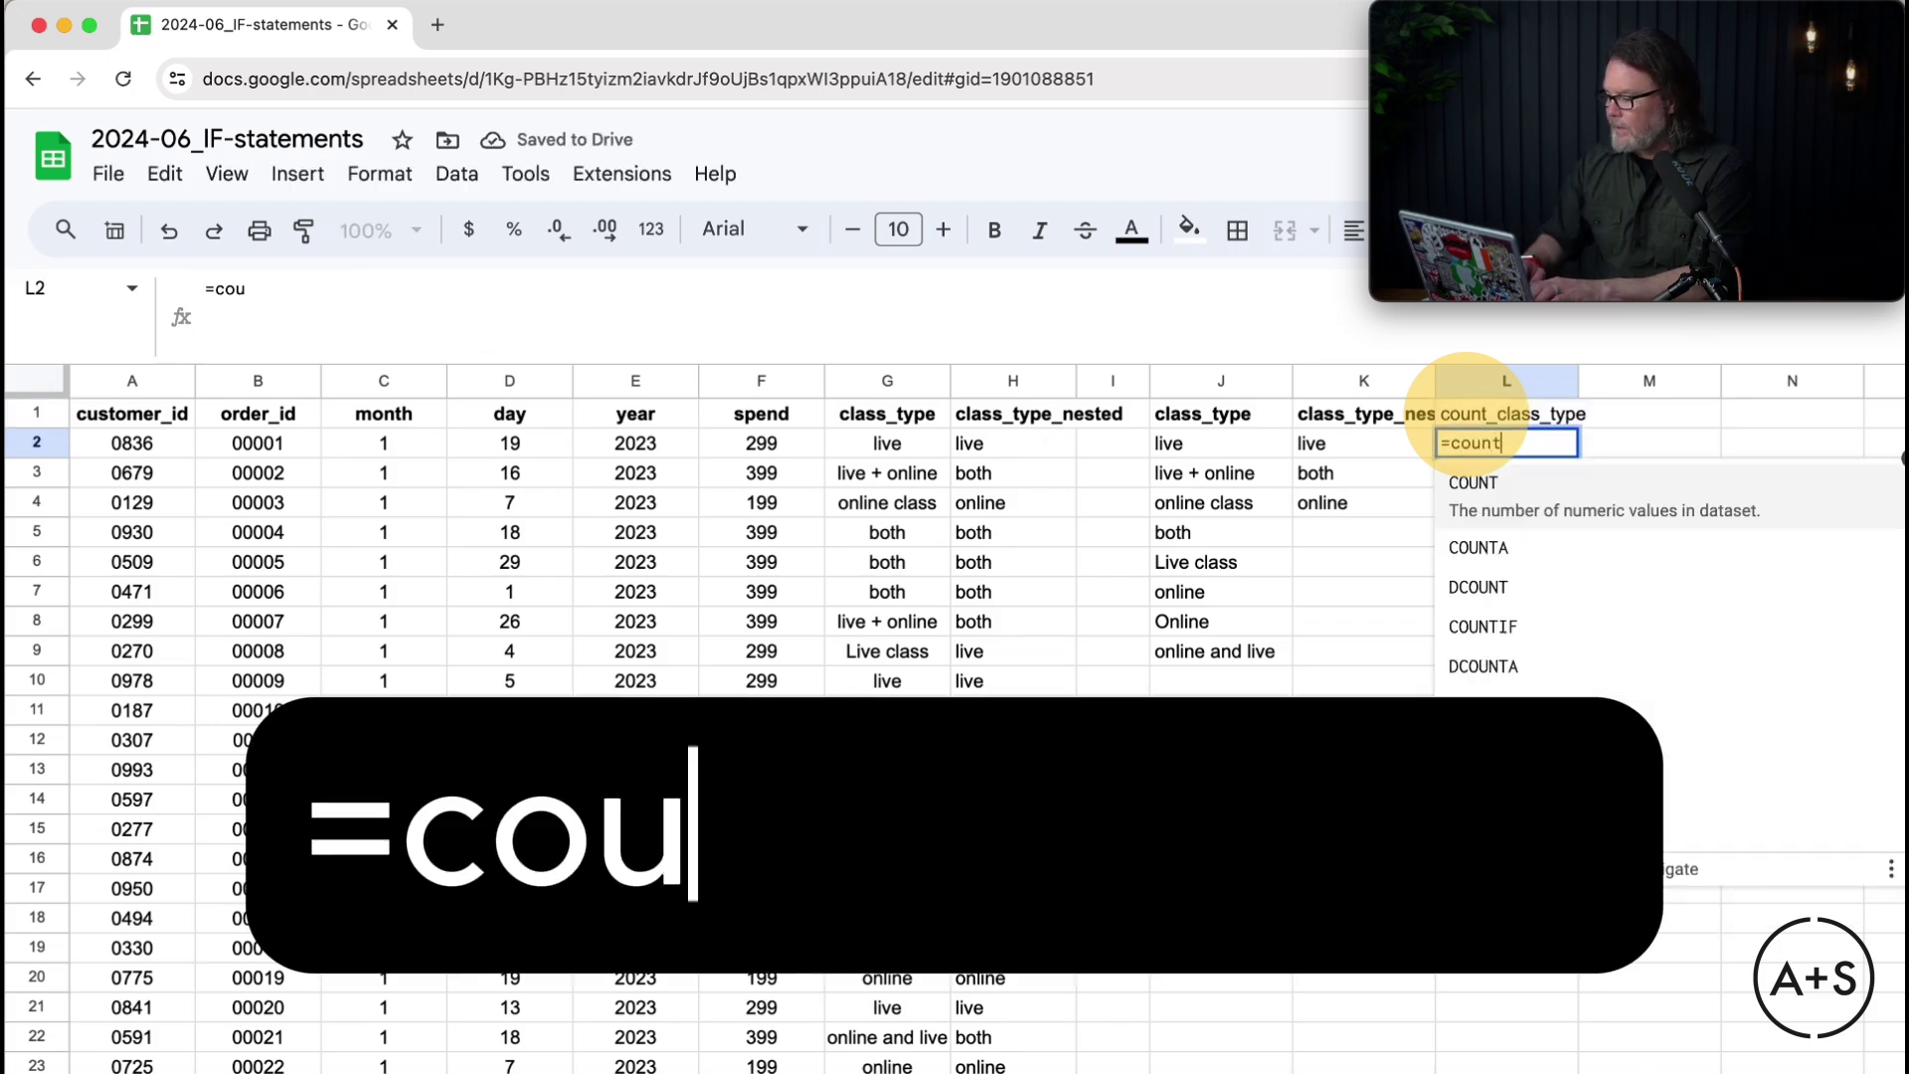
pyautogui.write('if(')
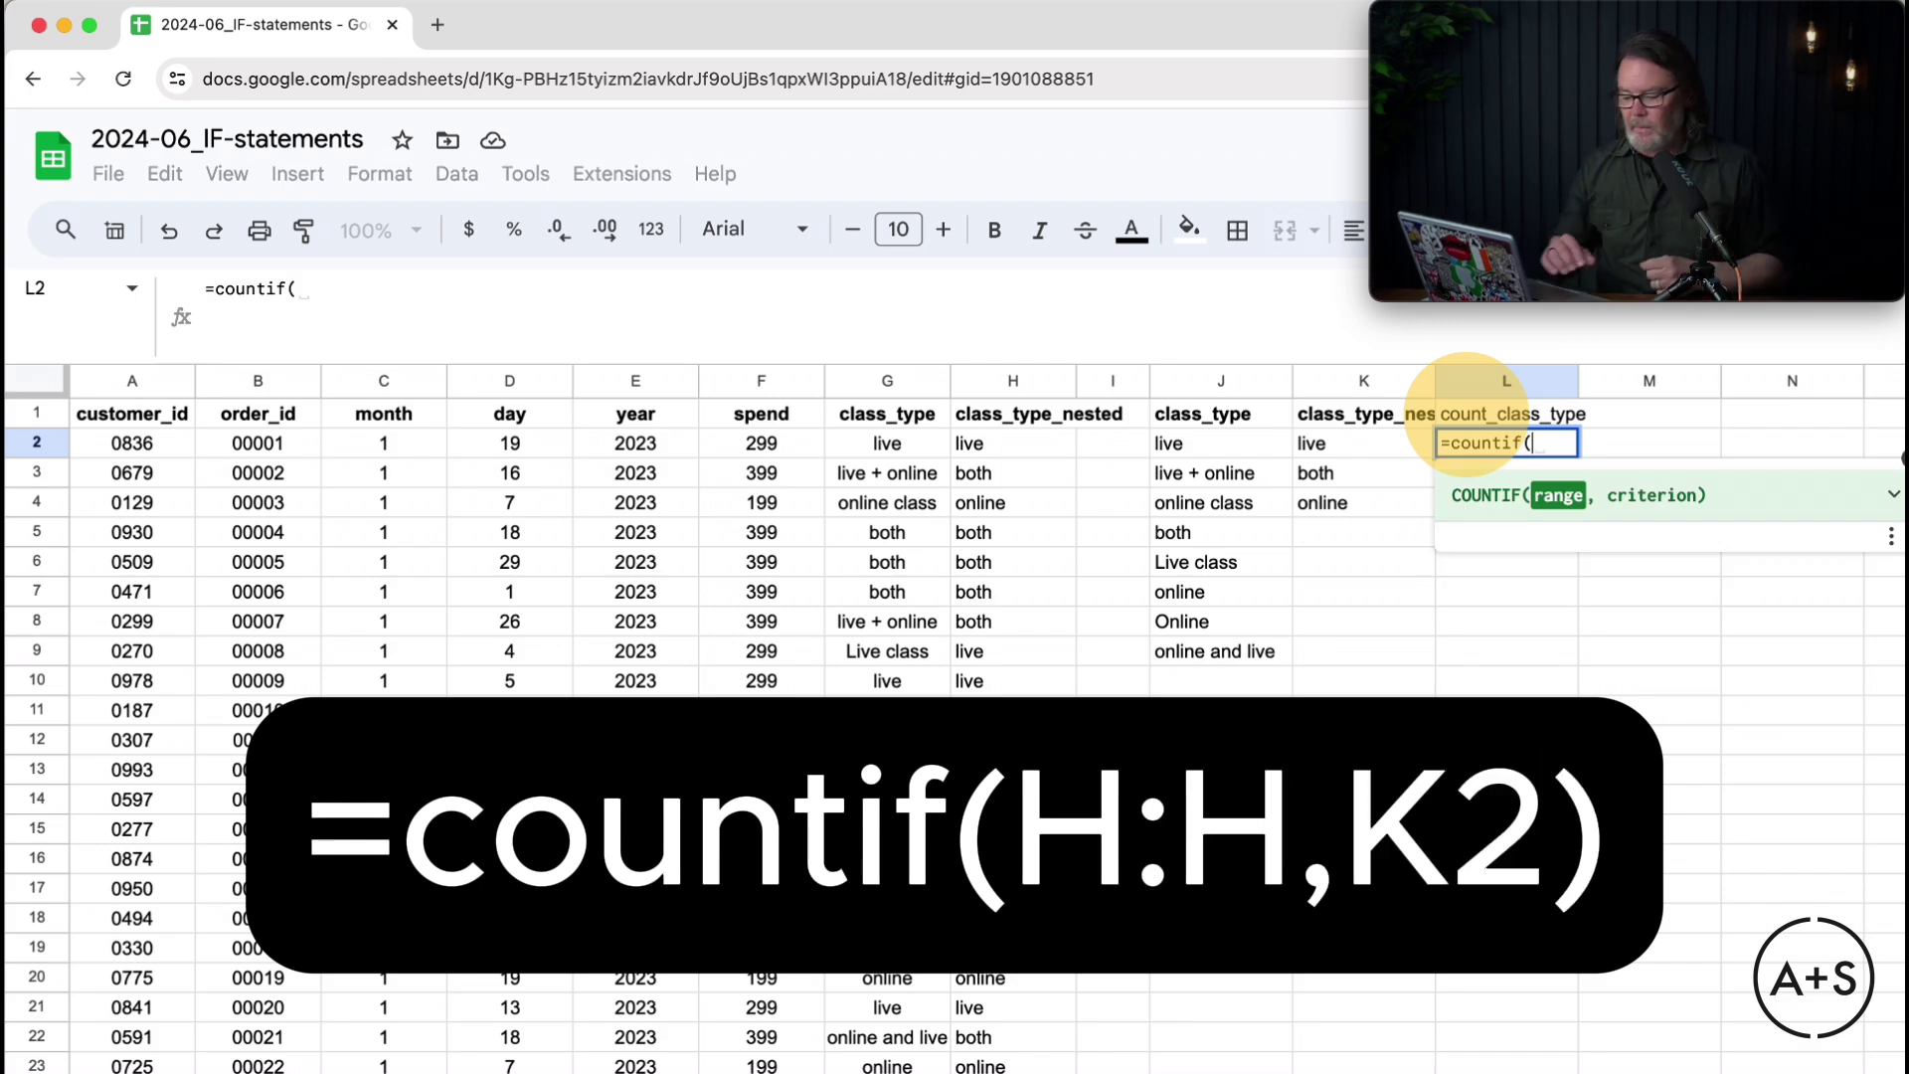
pyautogui.click(1006, 381)
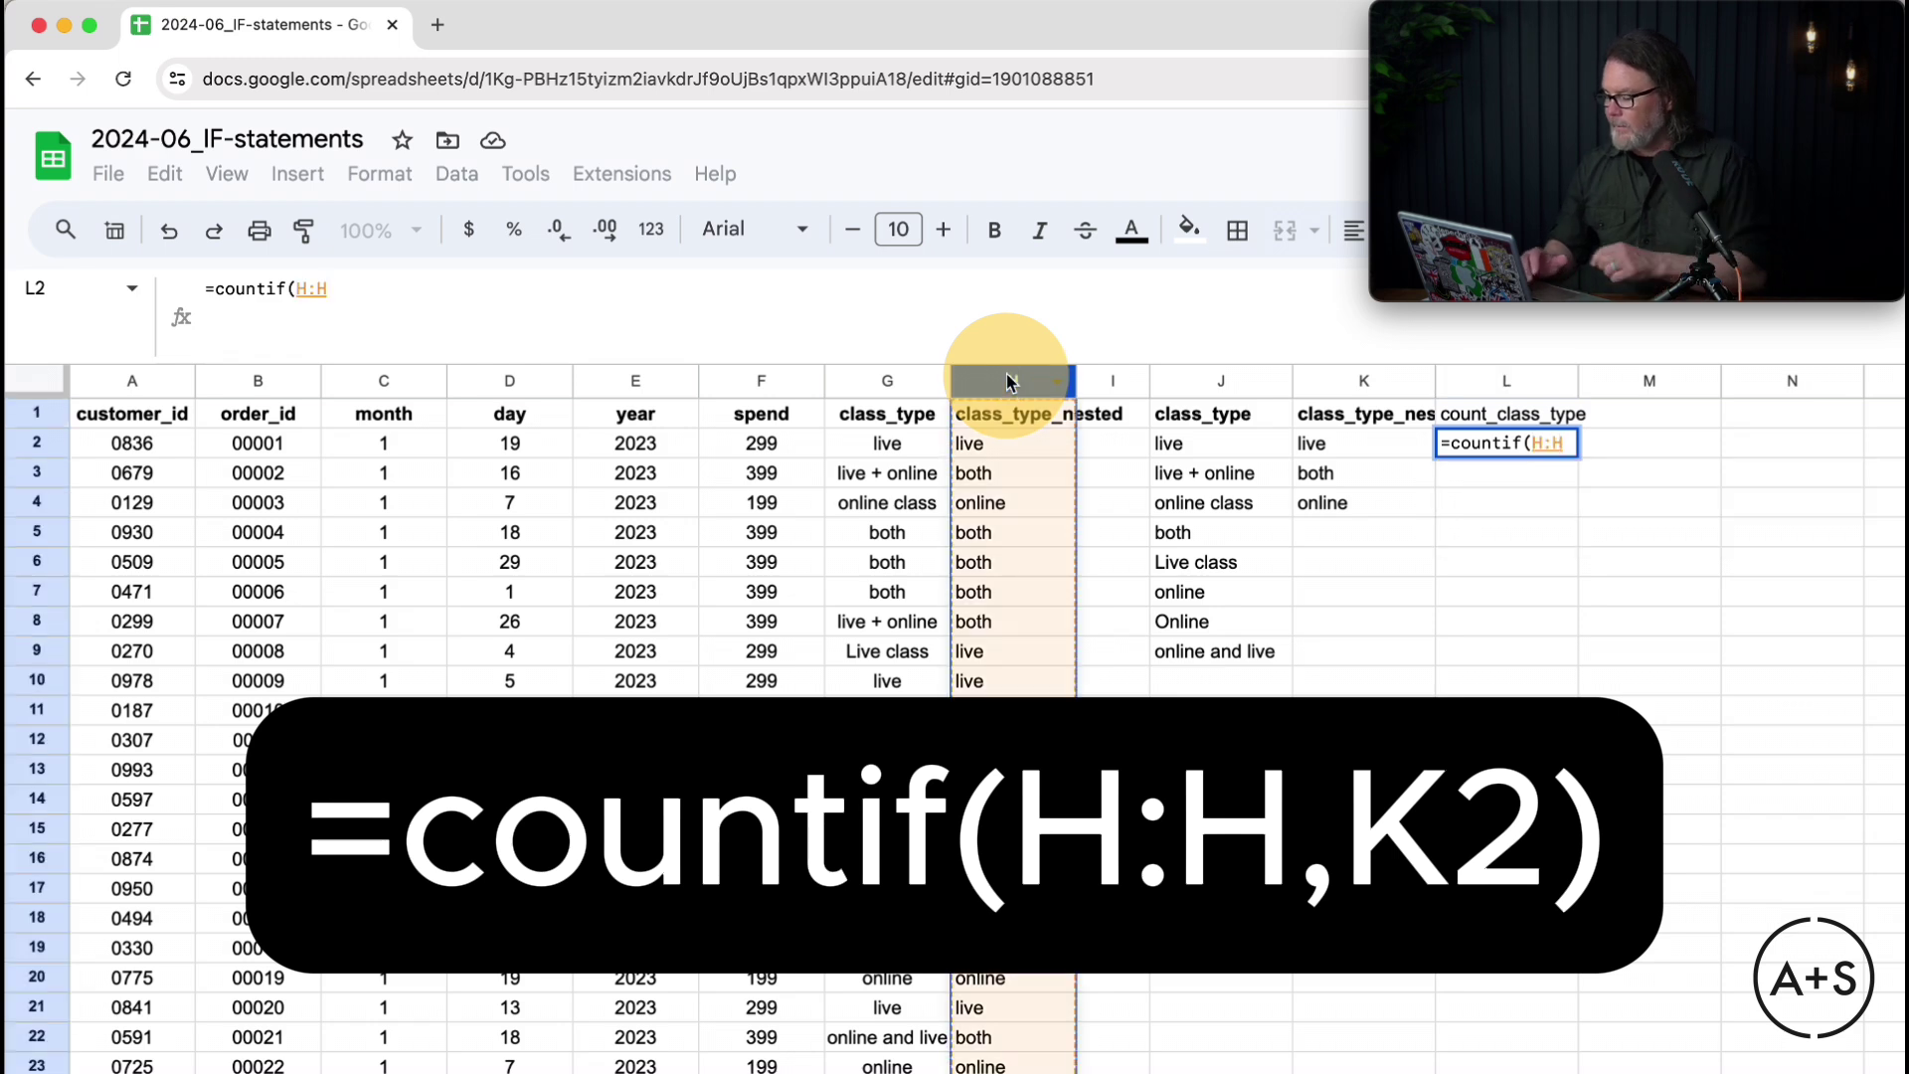
pyautogui.write(',')
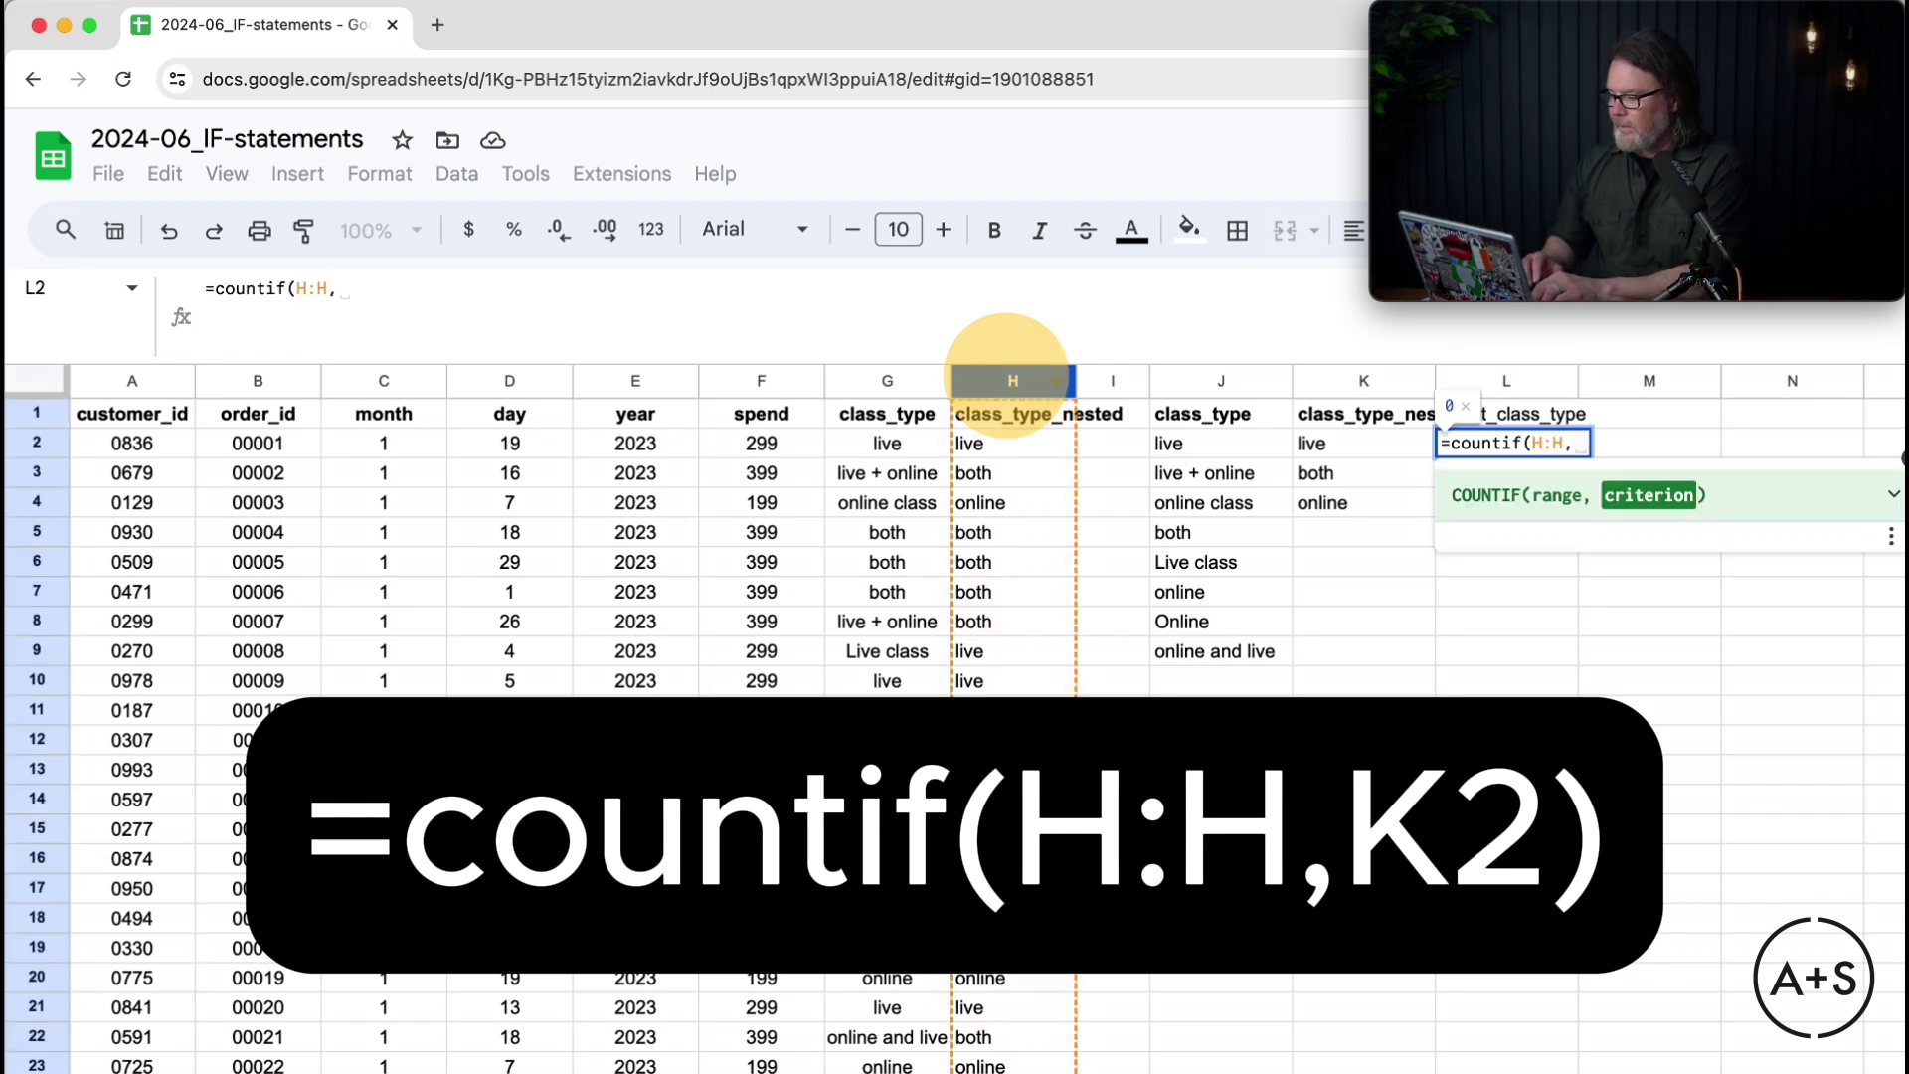
pyautogui.click(1362, 440)
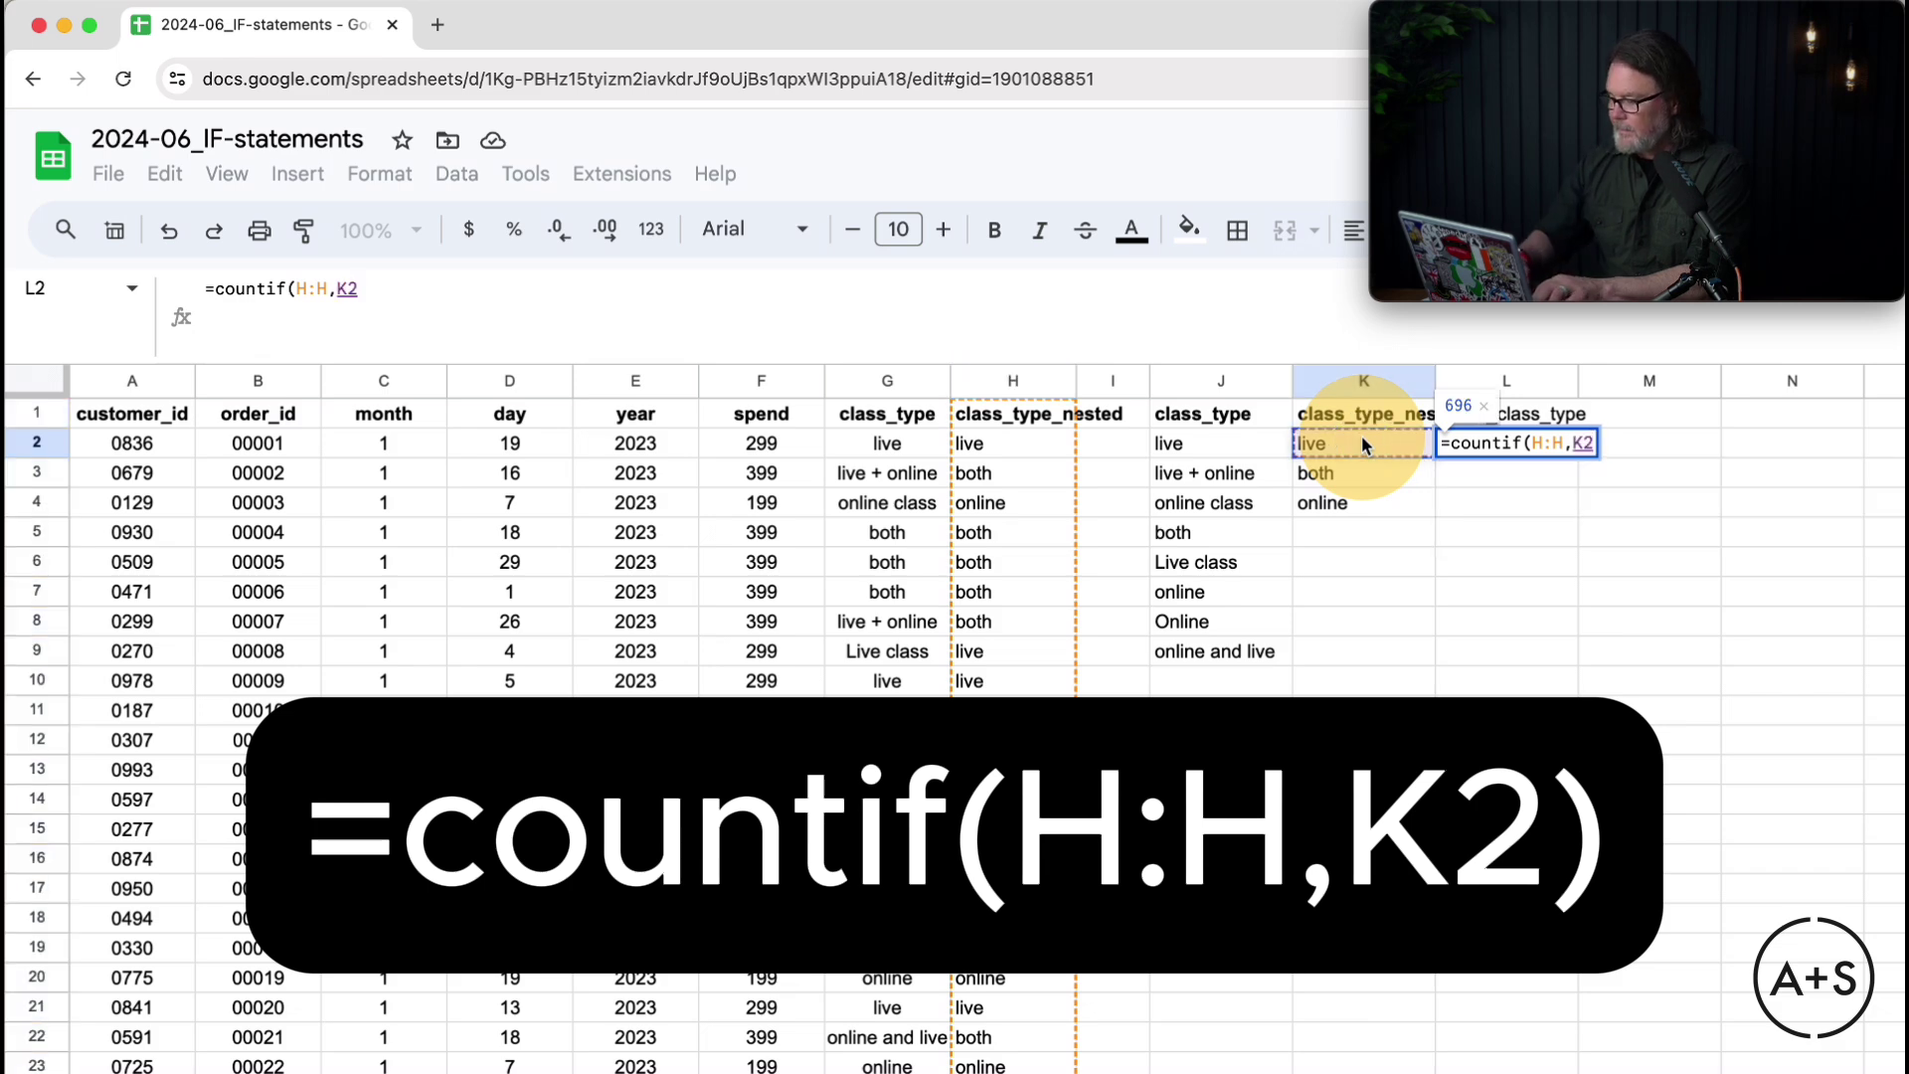
pyautogui.write(')')
pyautogui.press('Return')
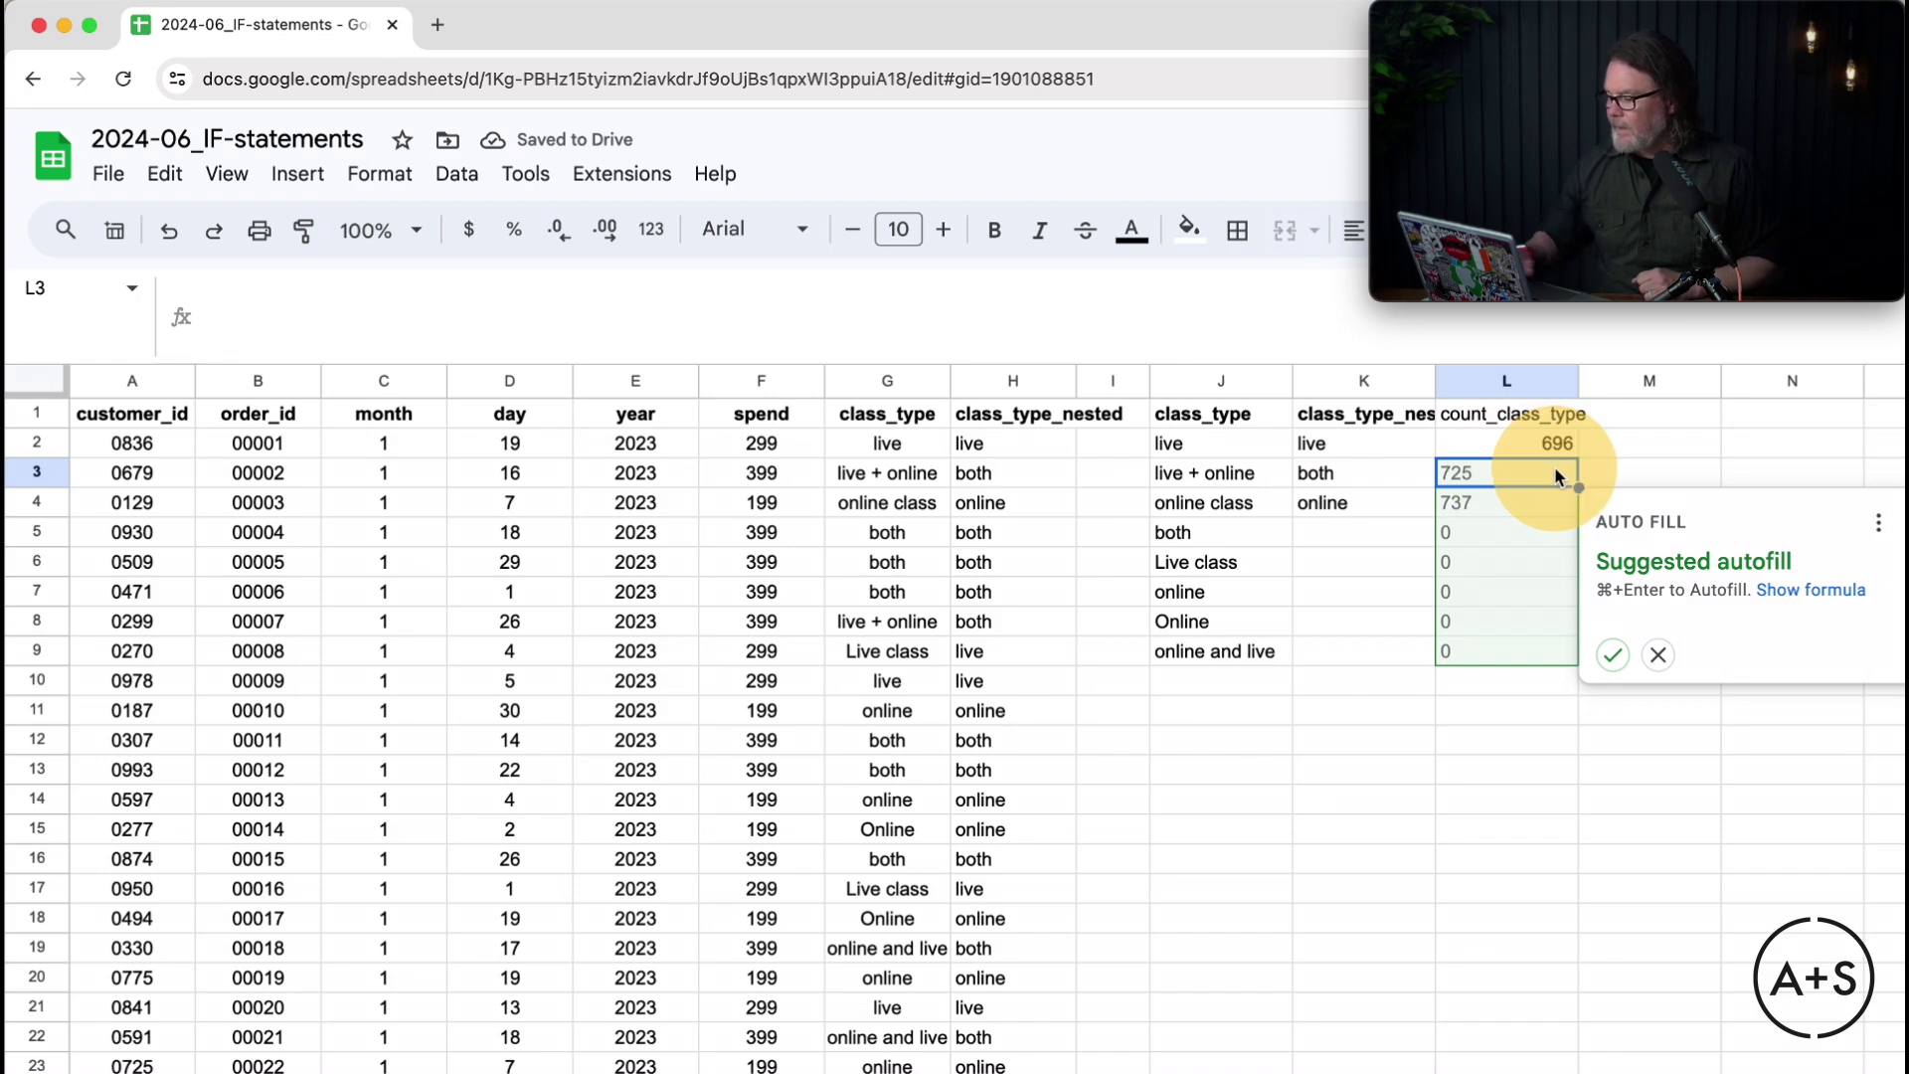
# Step: Accept the suggested autofill of the COUNTIF formula down column L and clear the surplus cells L5:L9
pyautogui.click(1613, 654)
pyautogui.moveTo(1543, 532); pyautogui.dragTo(1544, 644)
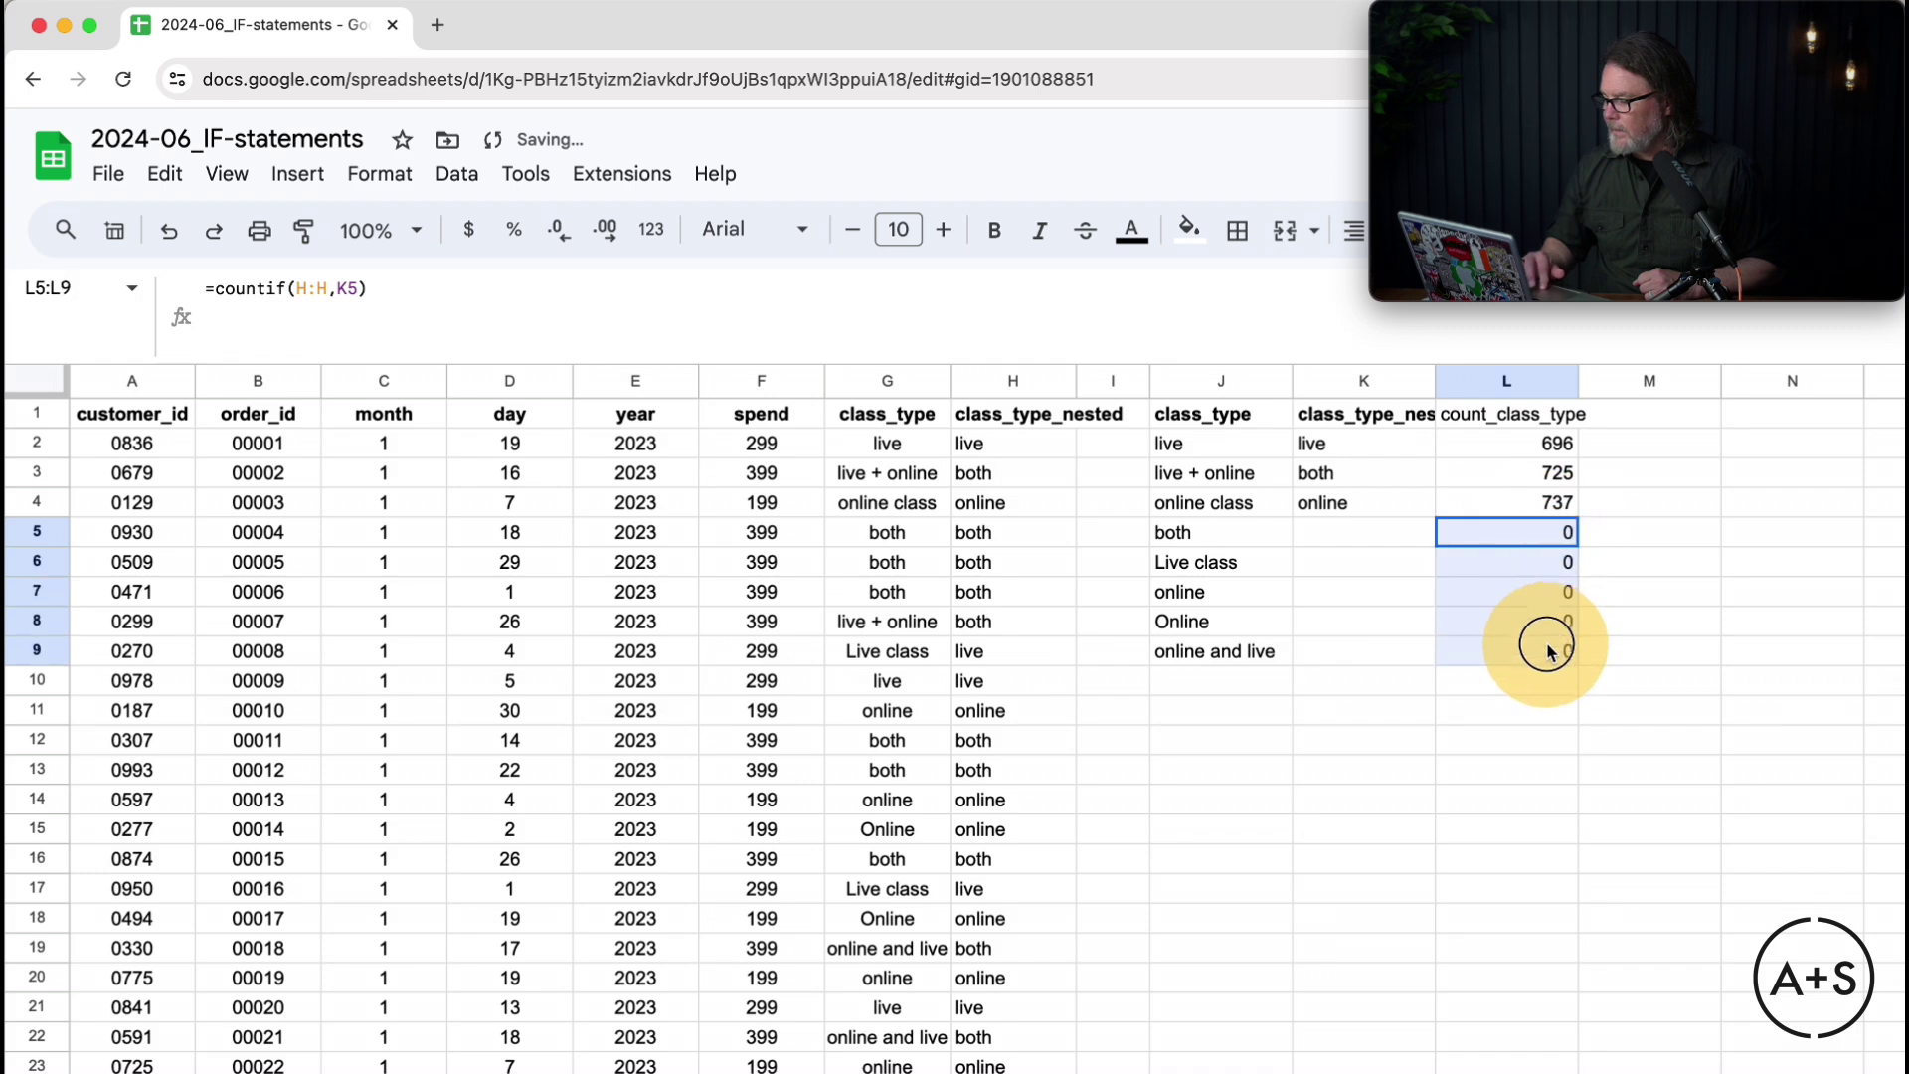
pyautogui.press('Delete')
# Step: Examine the COUNTIF formulas and their counts in L2, L3 and L4
pyautogui.click(1526, 446)
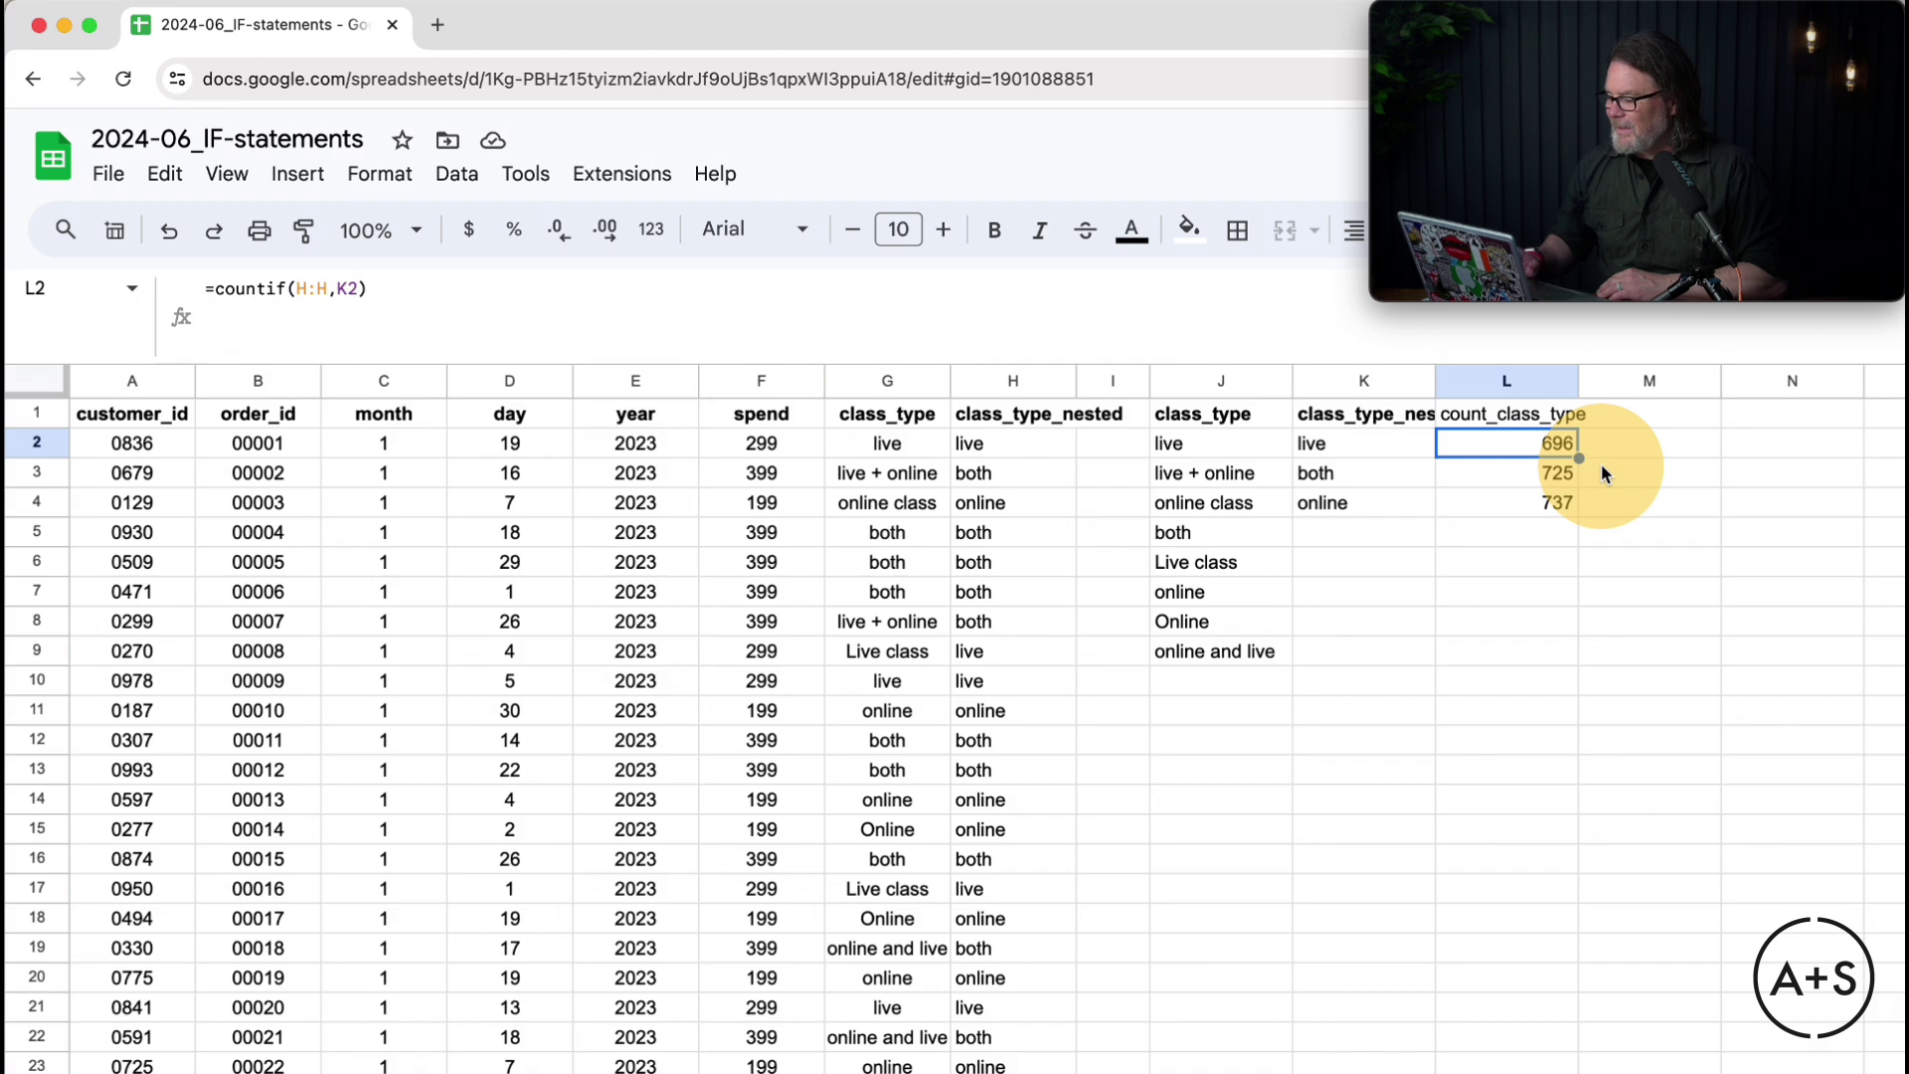
pyautogui.click(1300, 290)
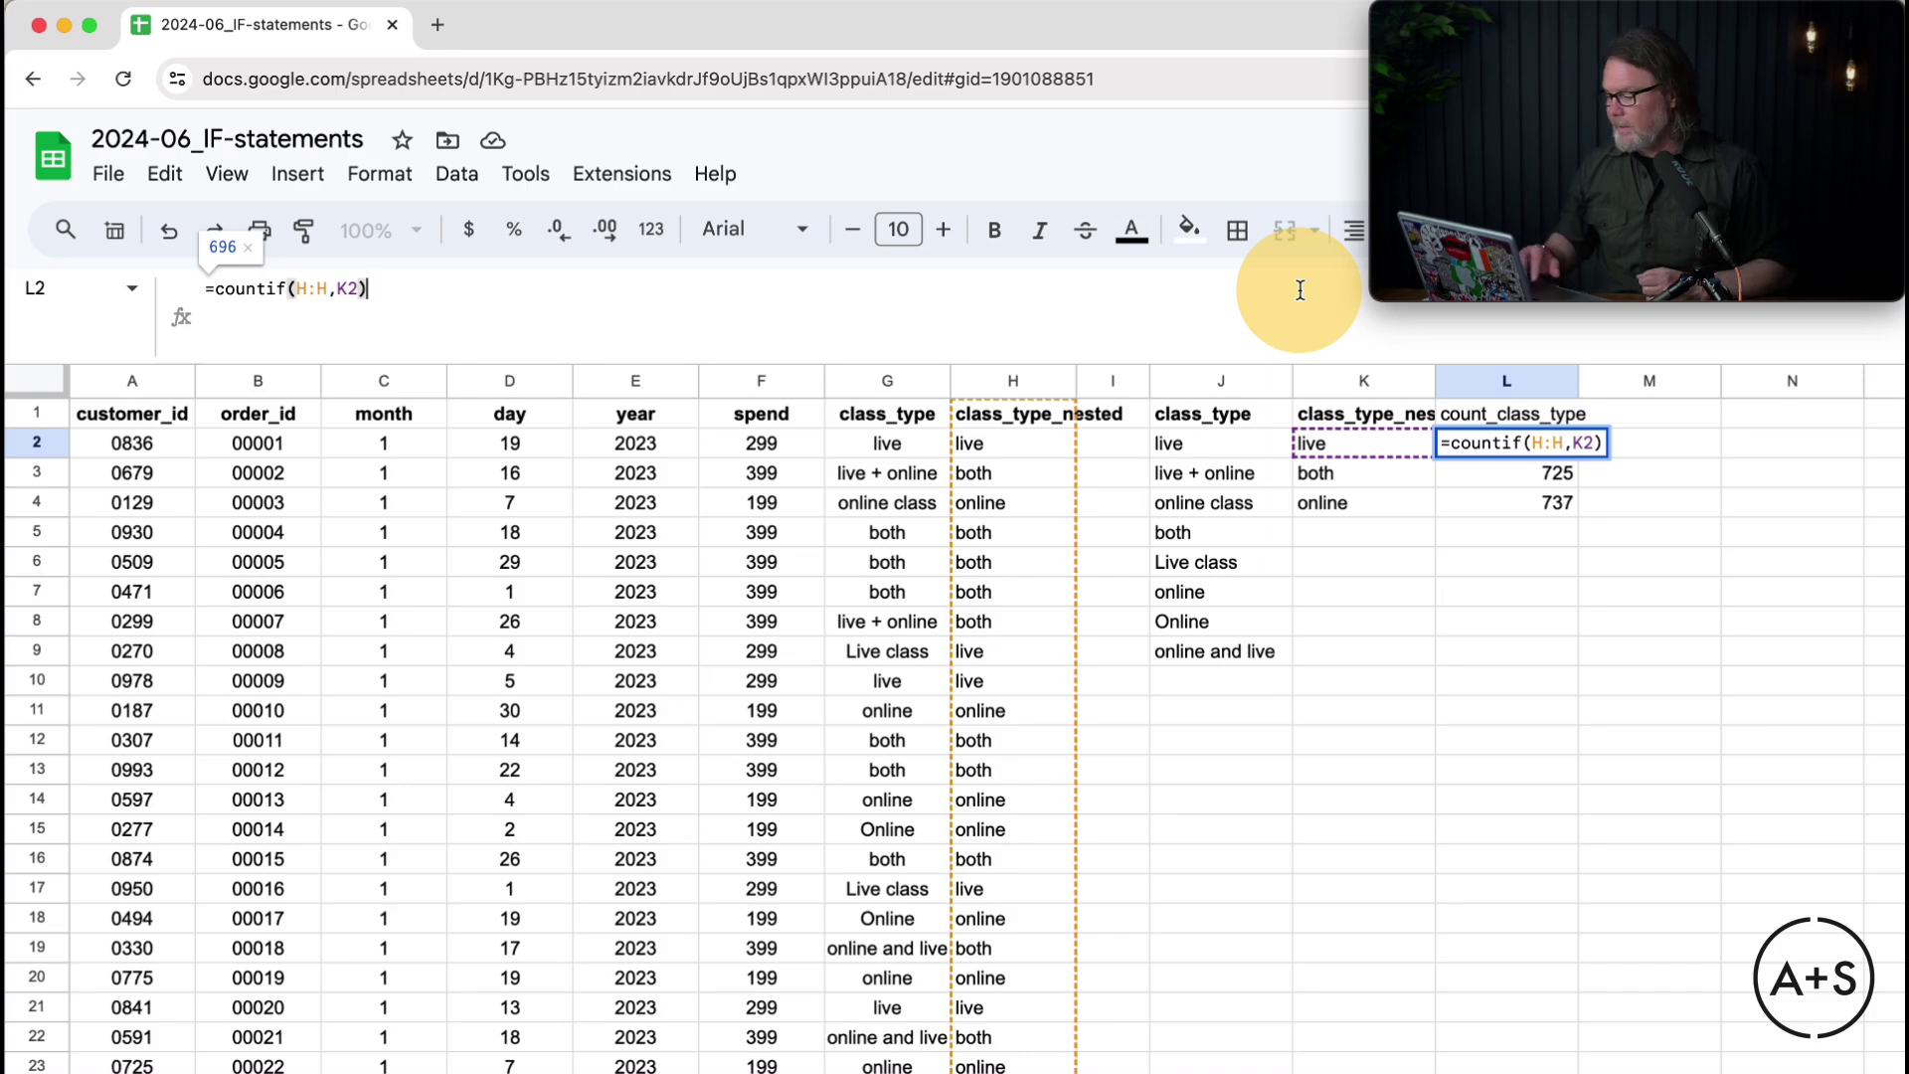
pyautogui.press('Return')
pyautogui.press('Up')
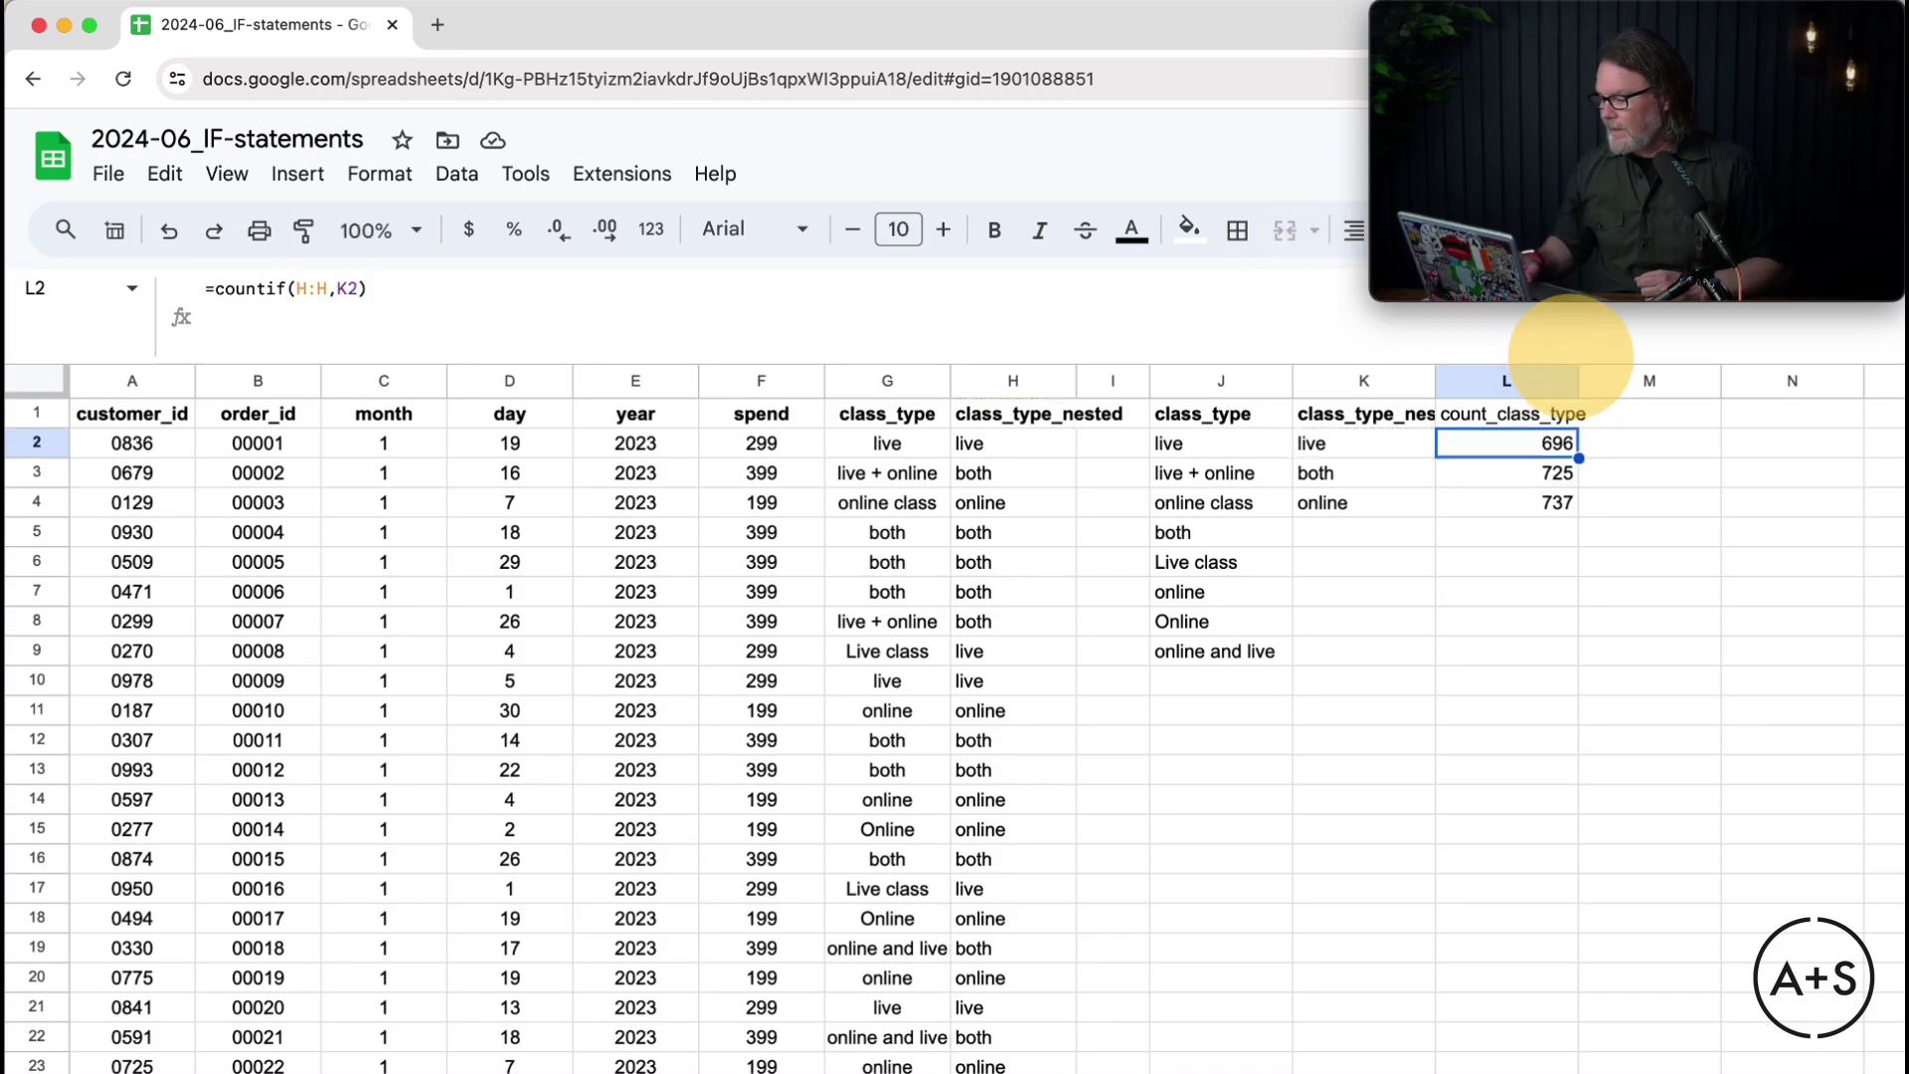
pyautogui.press('Down')
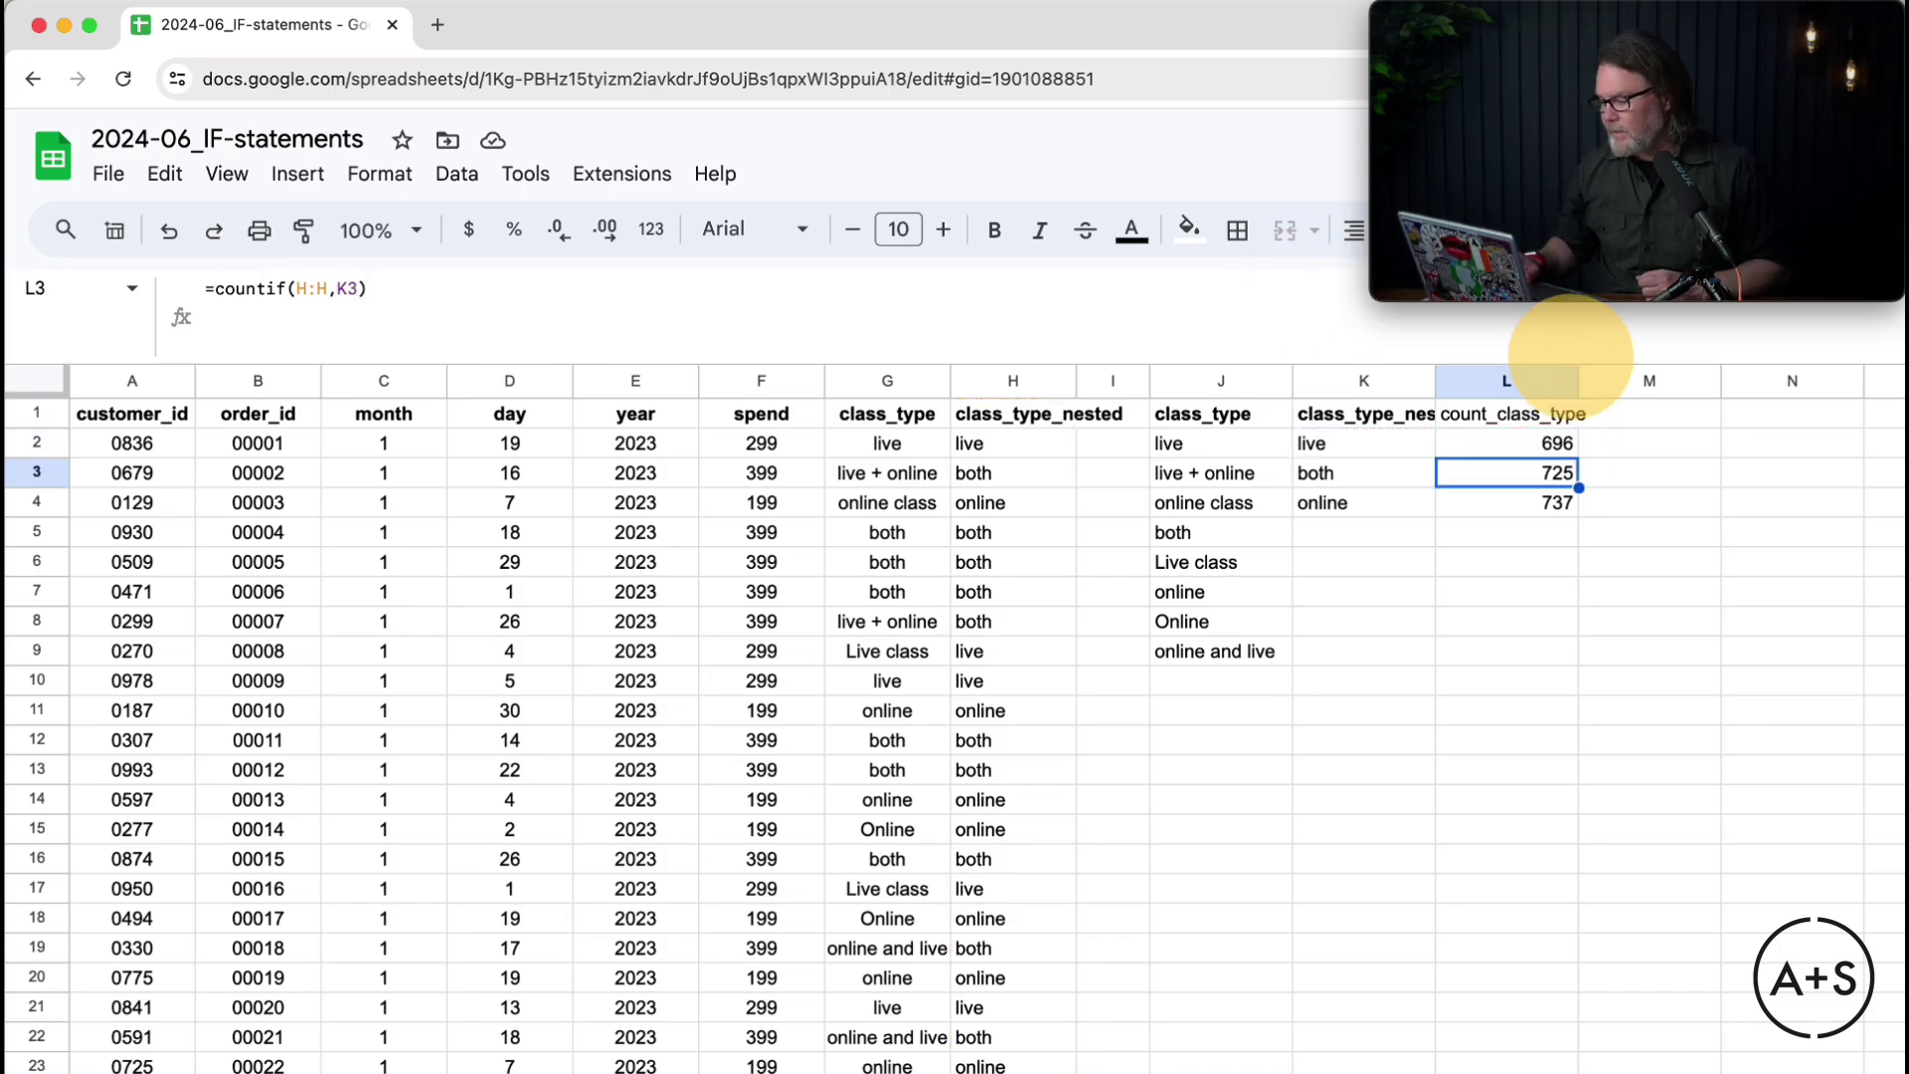
pyautogui.press('Down')
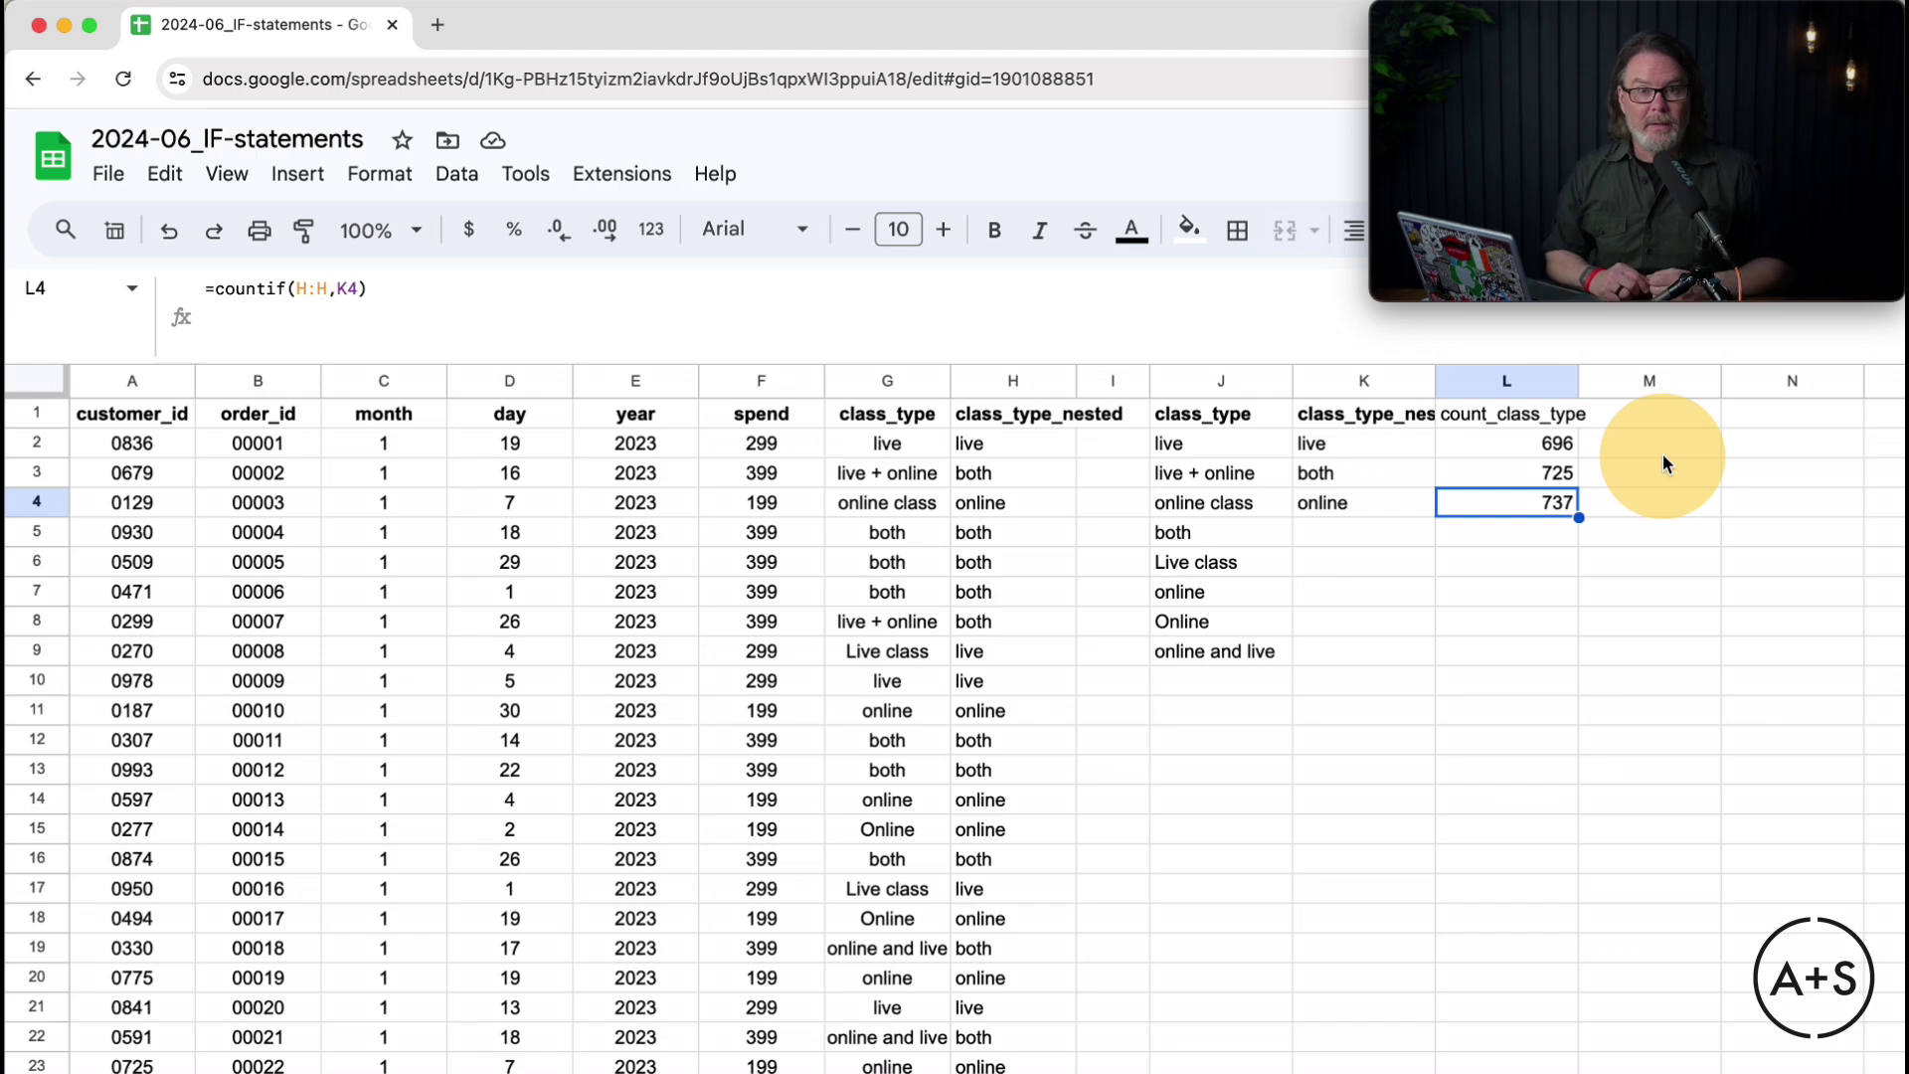
# Step: Enter the heading sum_class_type in M1
pyautogui.click(1644, 416)
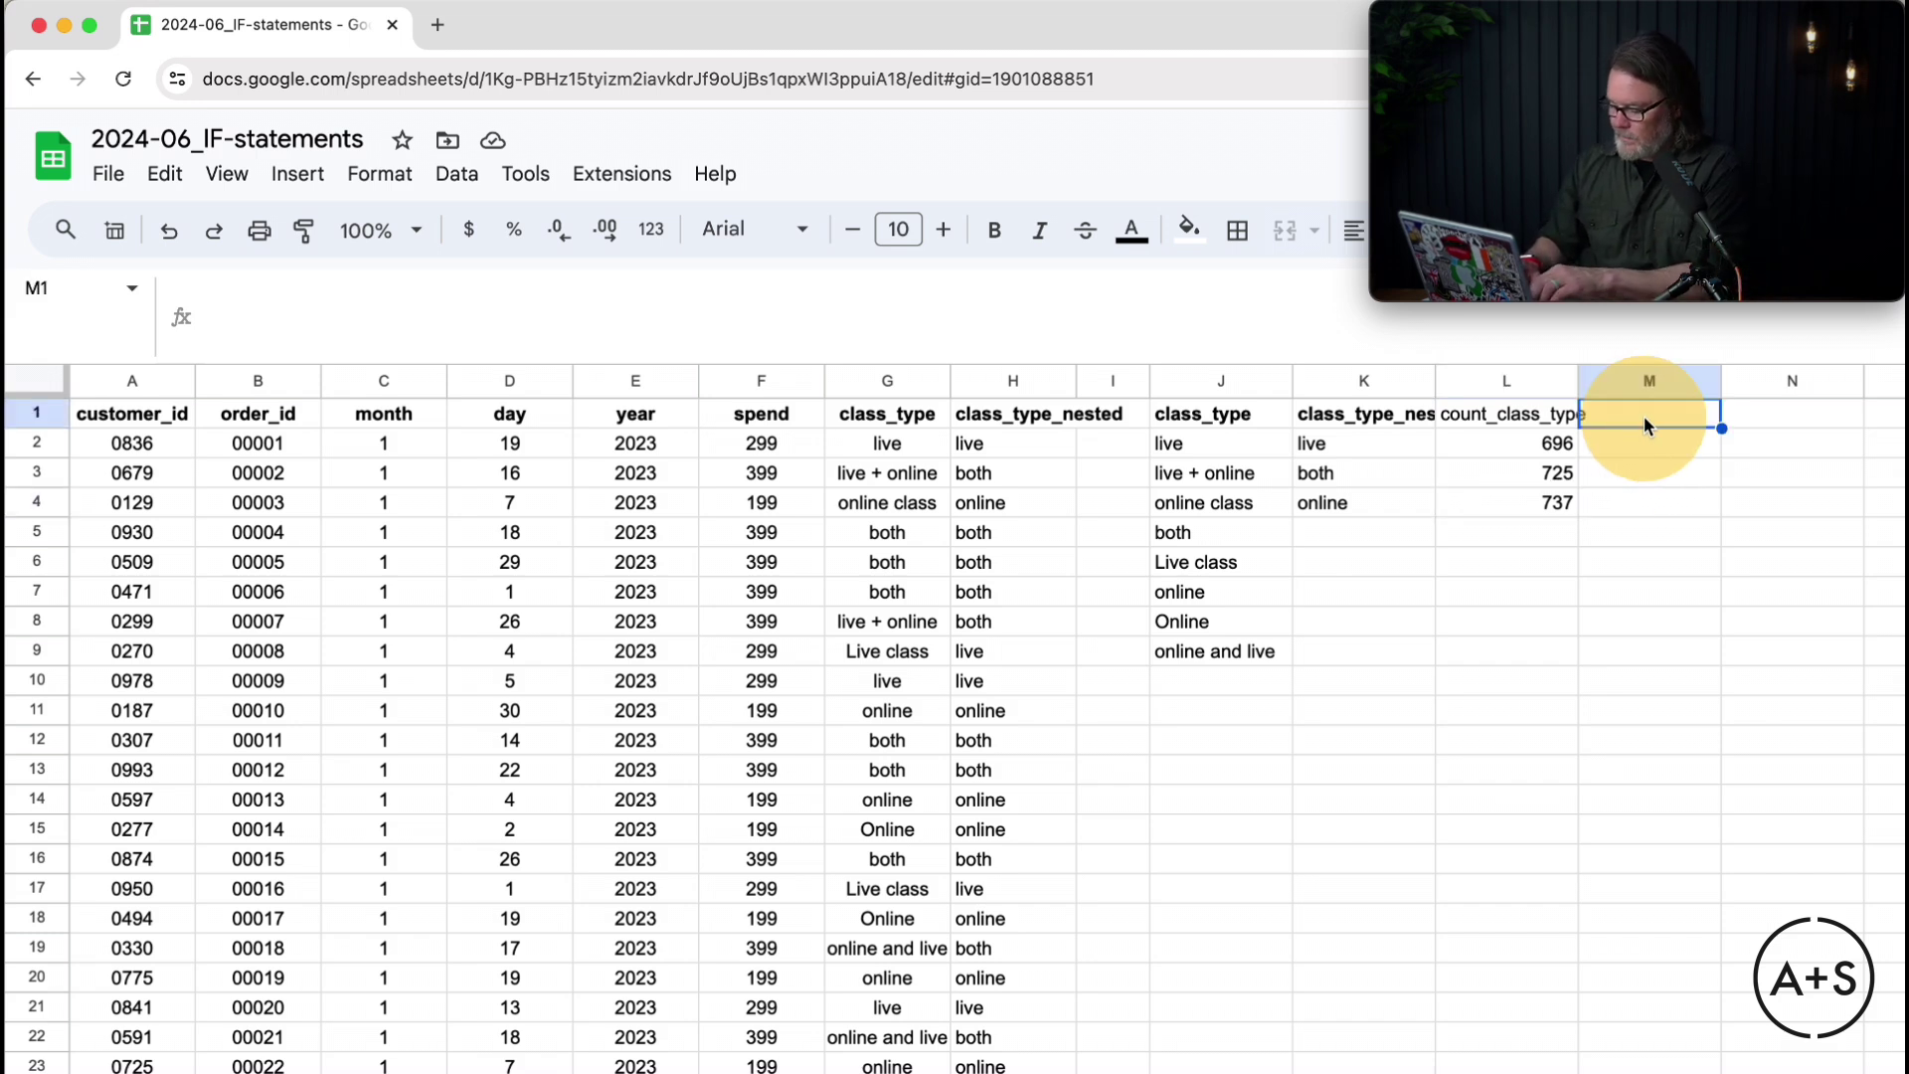
pyautogui.write('sum_')
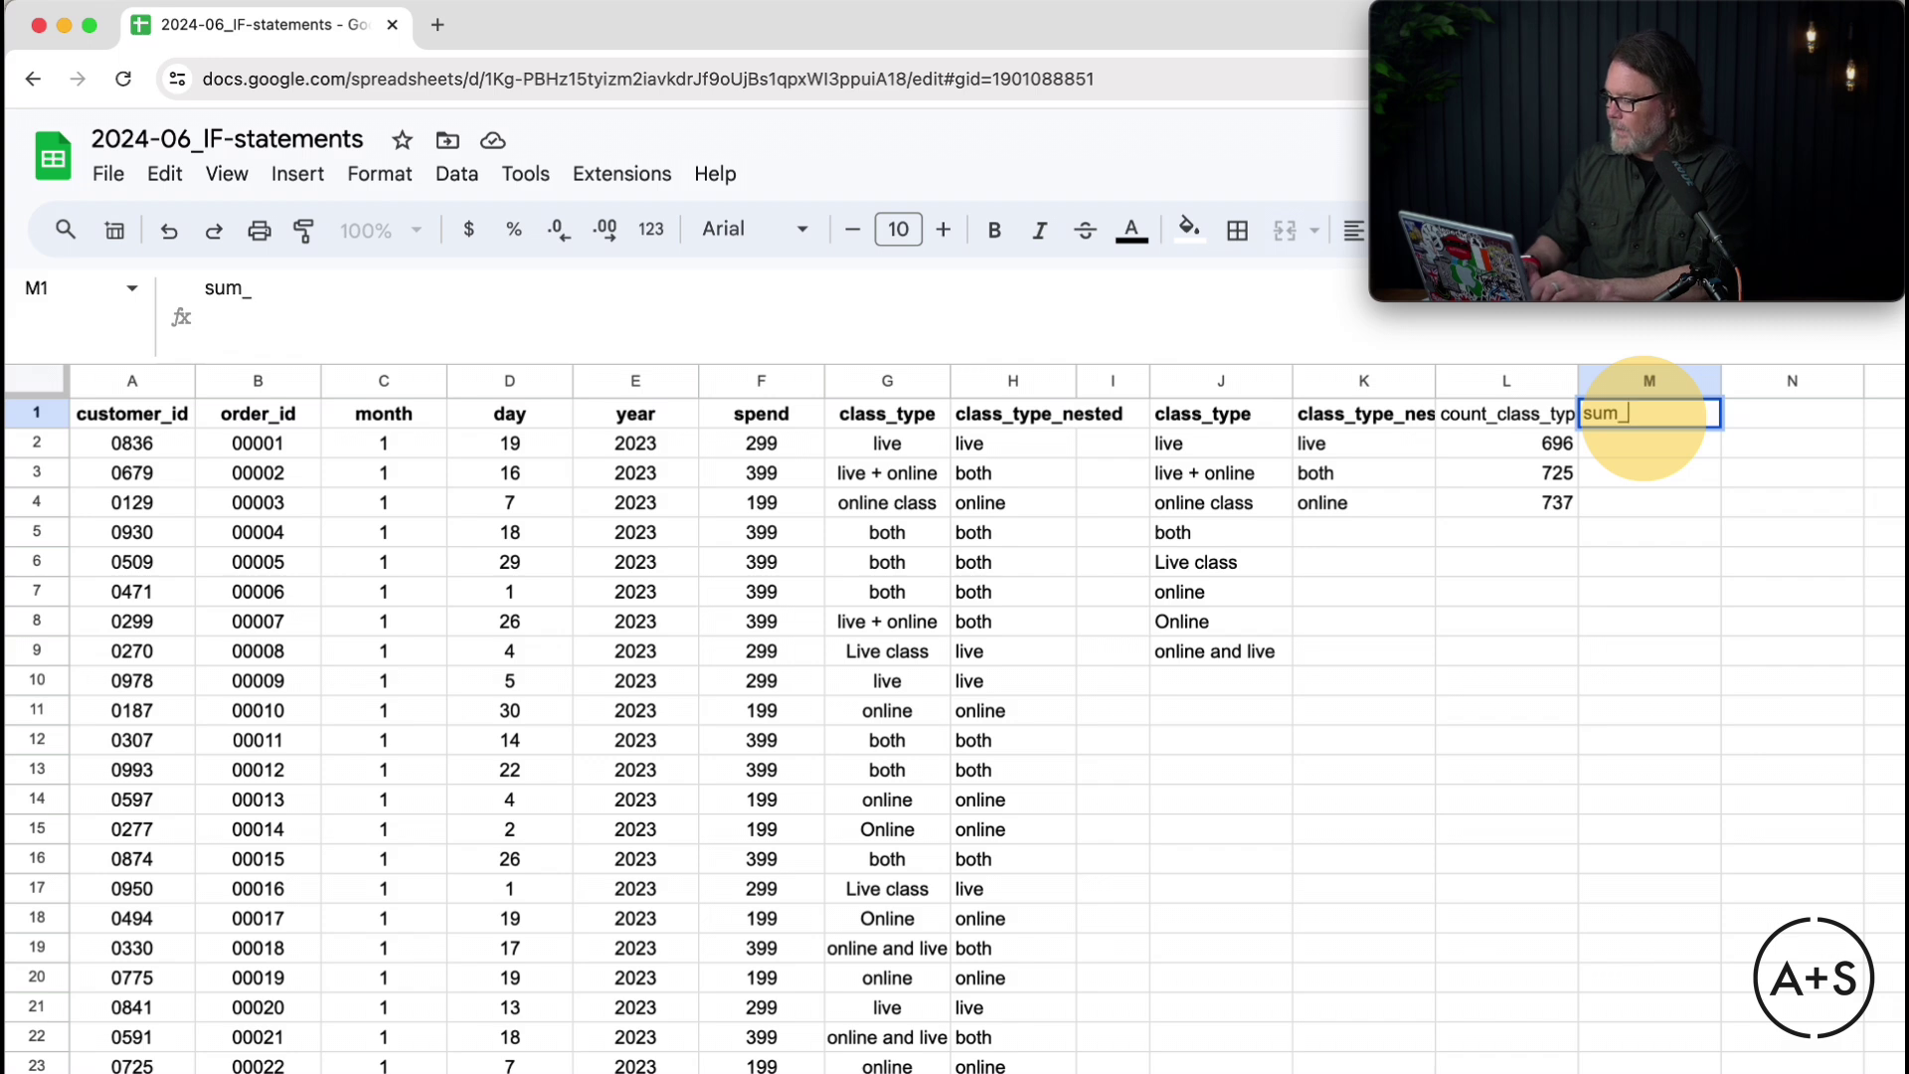
pyautogui.write('class_type')
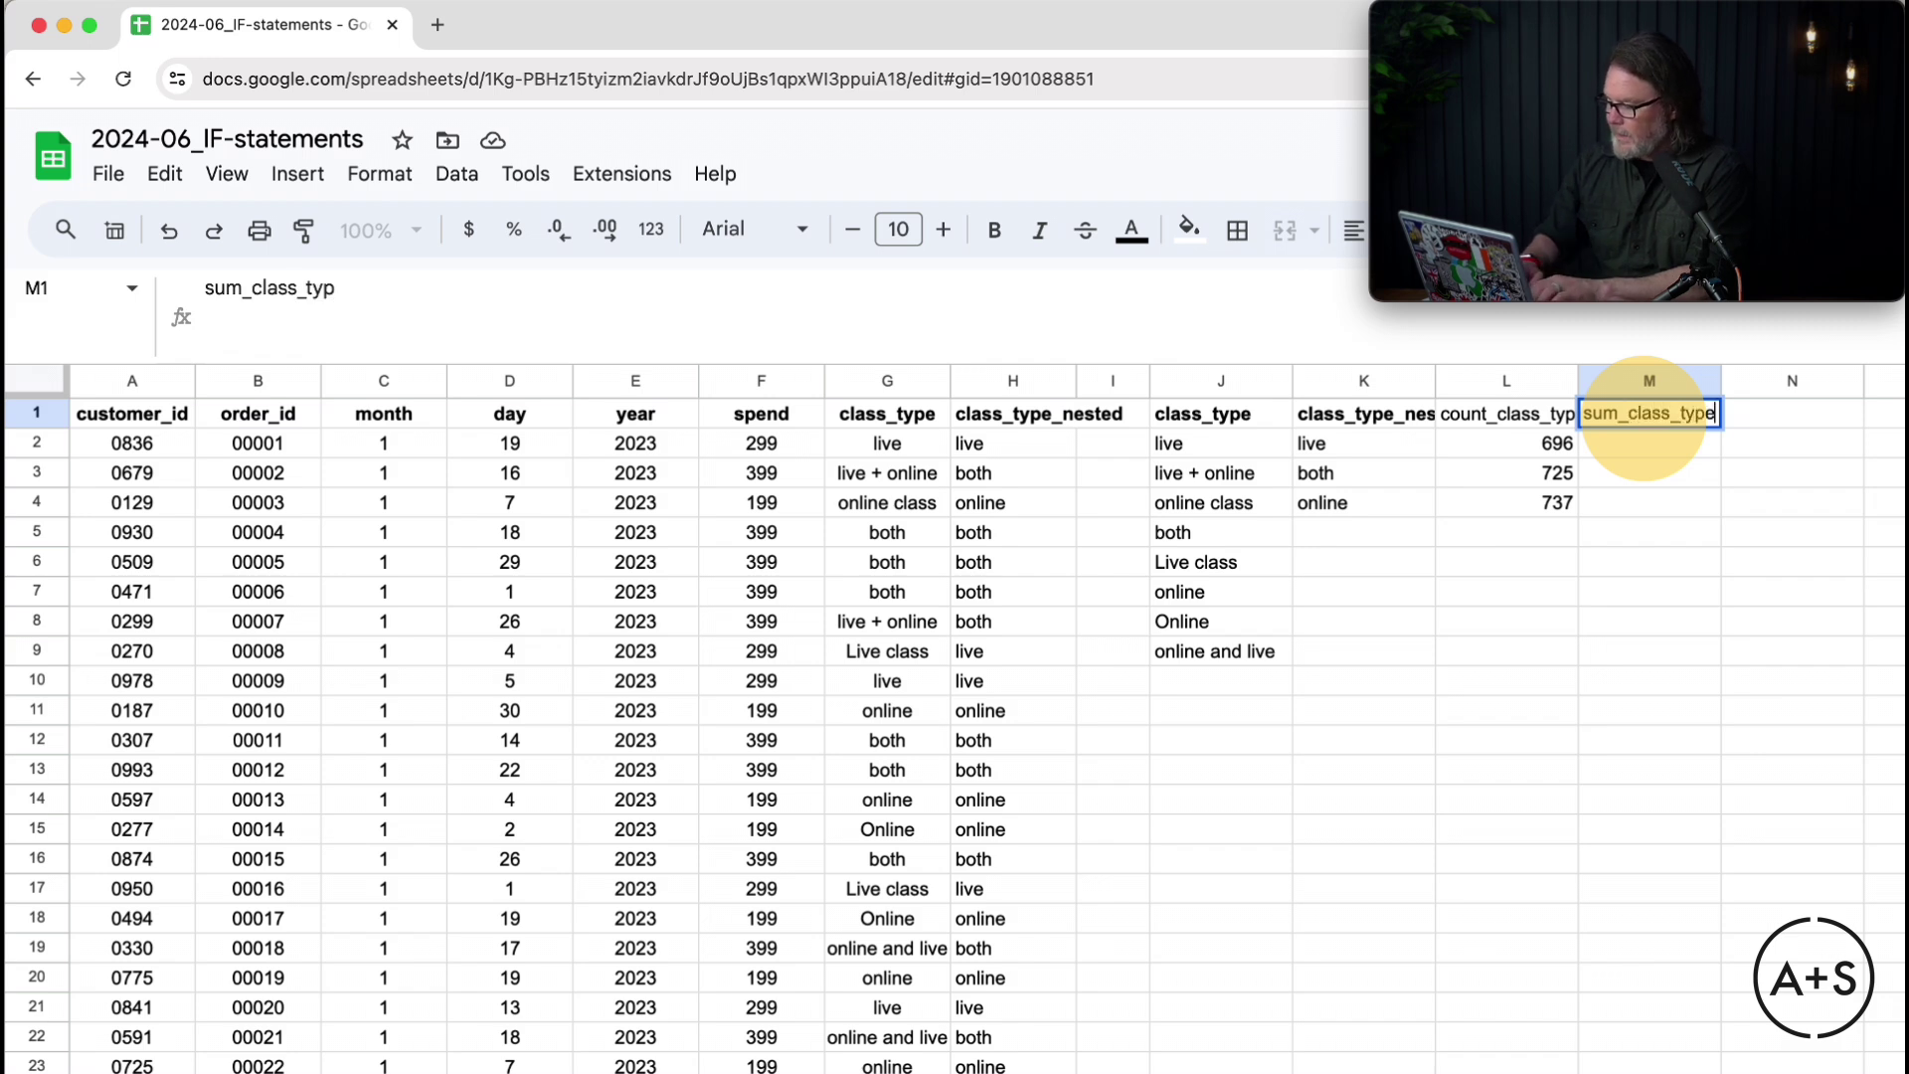
pyautogui.press('Return')
# Step: Enter =sumif(H:H,K2,F:F) in M2 to total the spend for the first standardized class type
pyautogui.write('=')
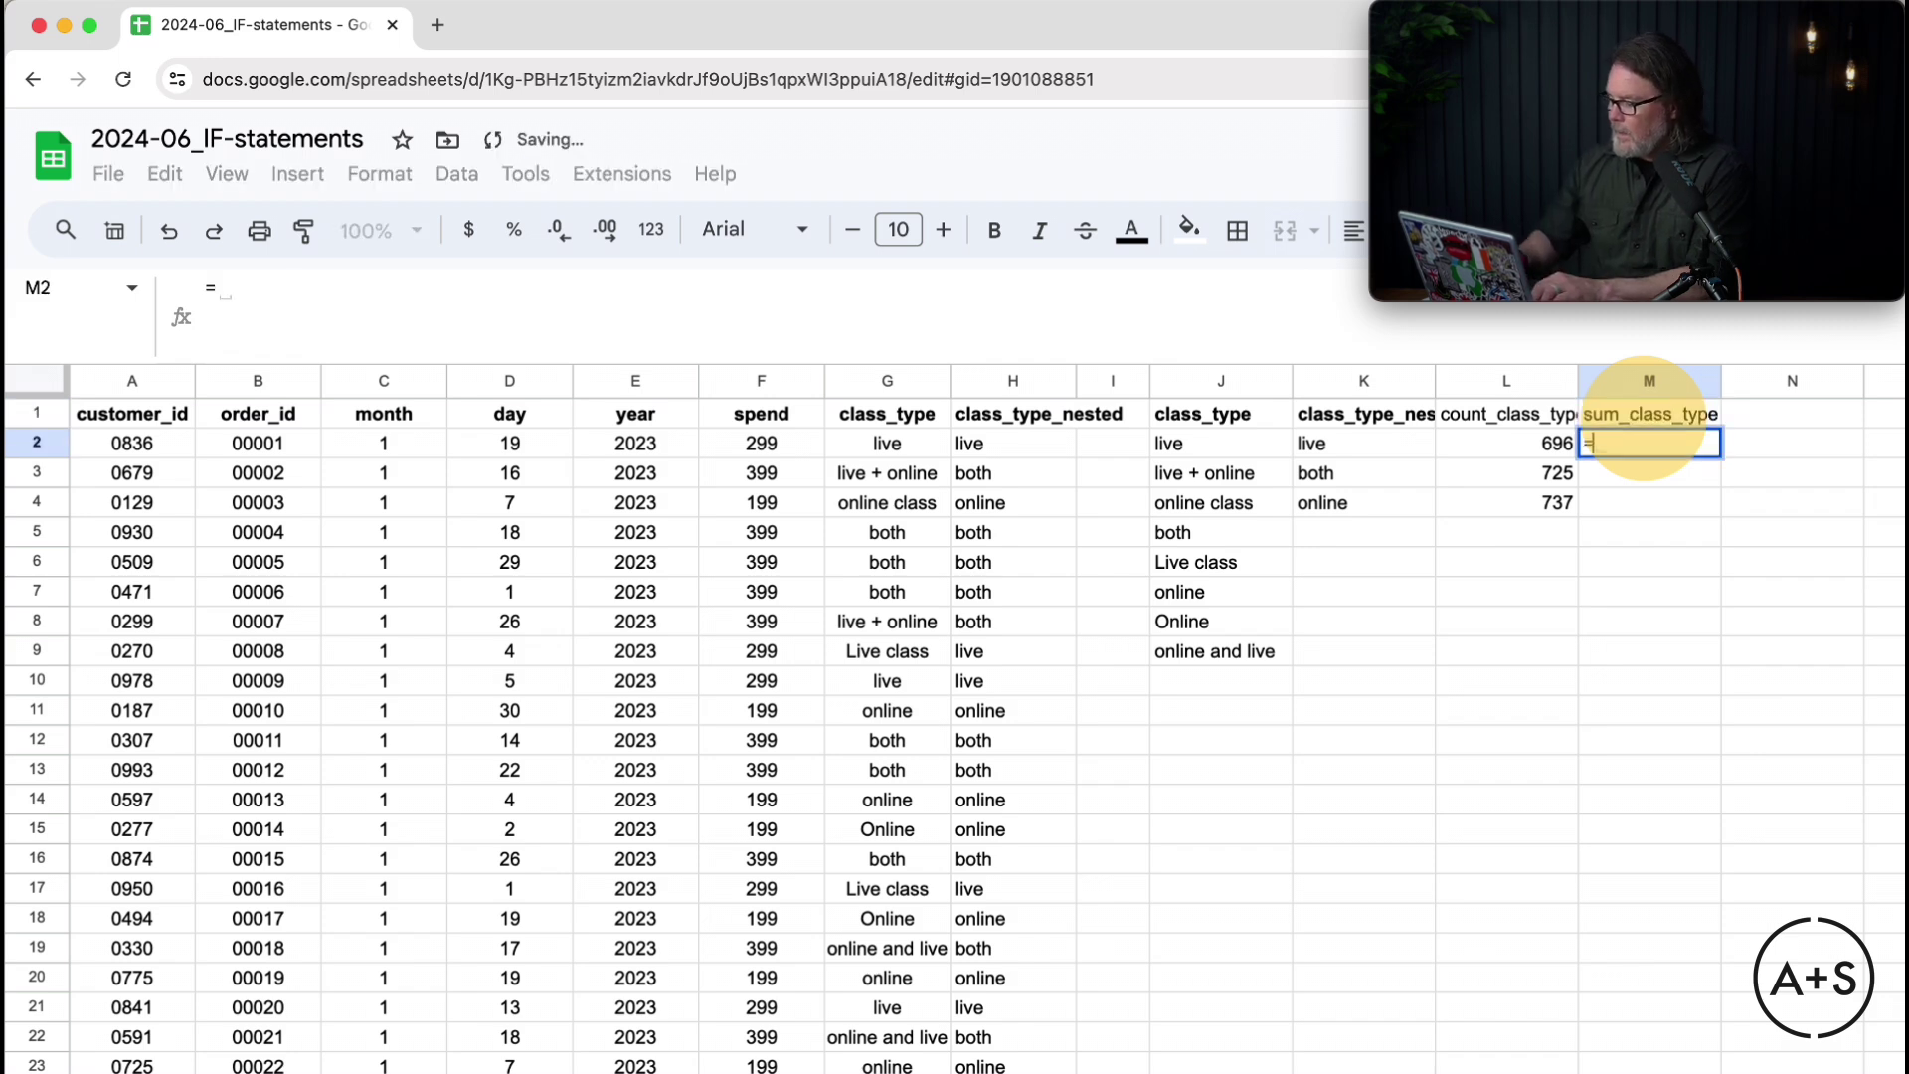
pyautogui.write('sum')
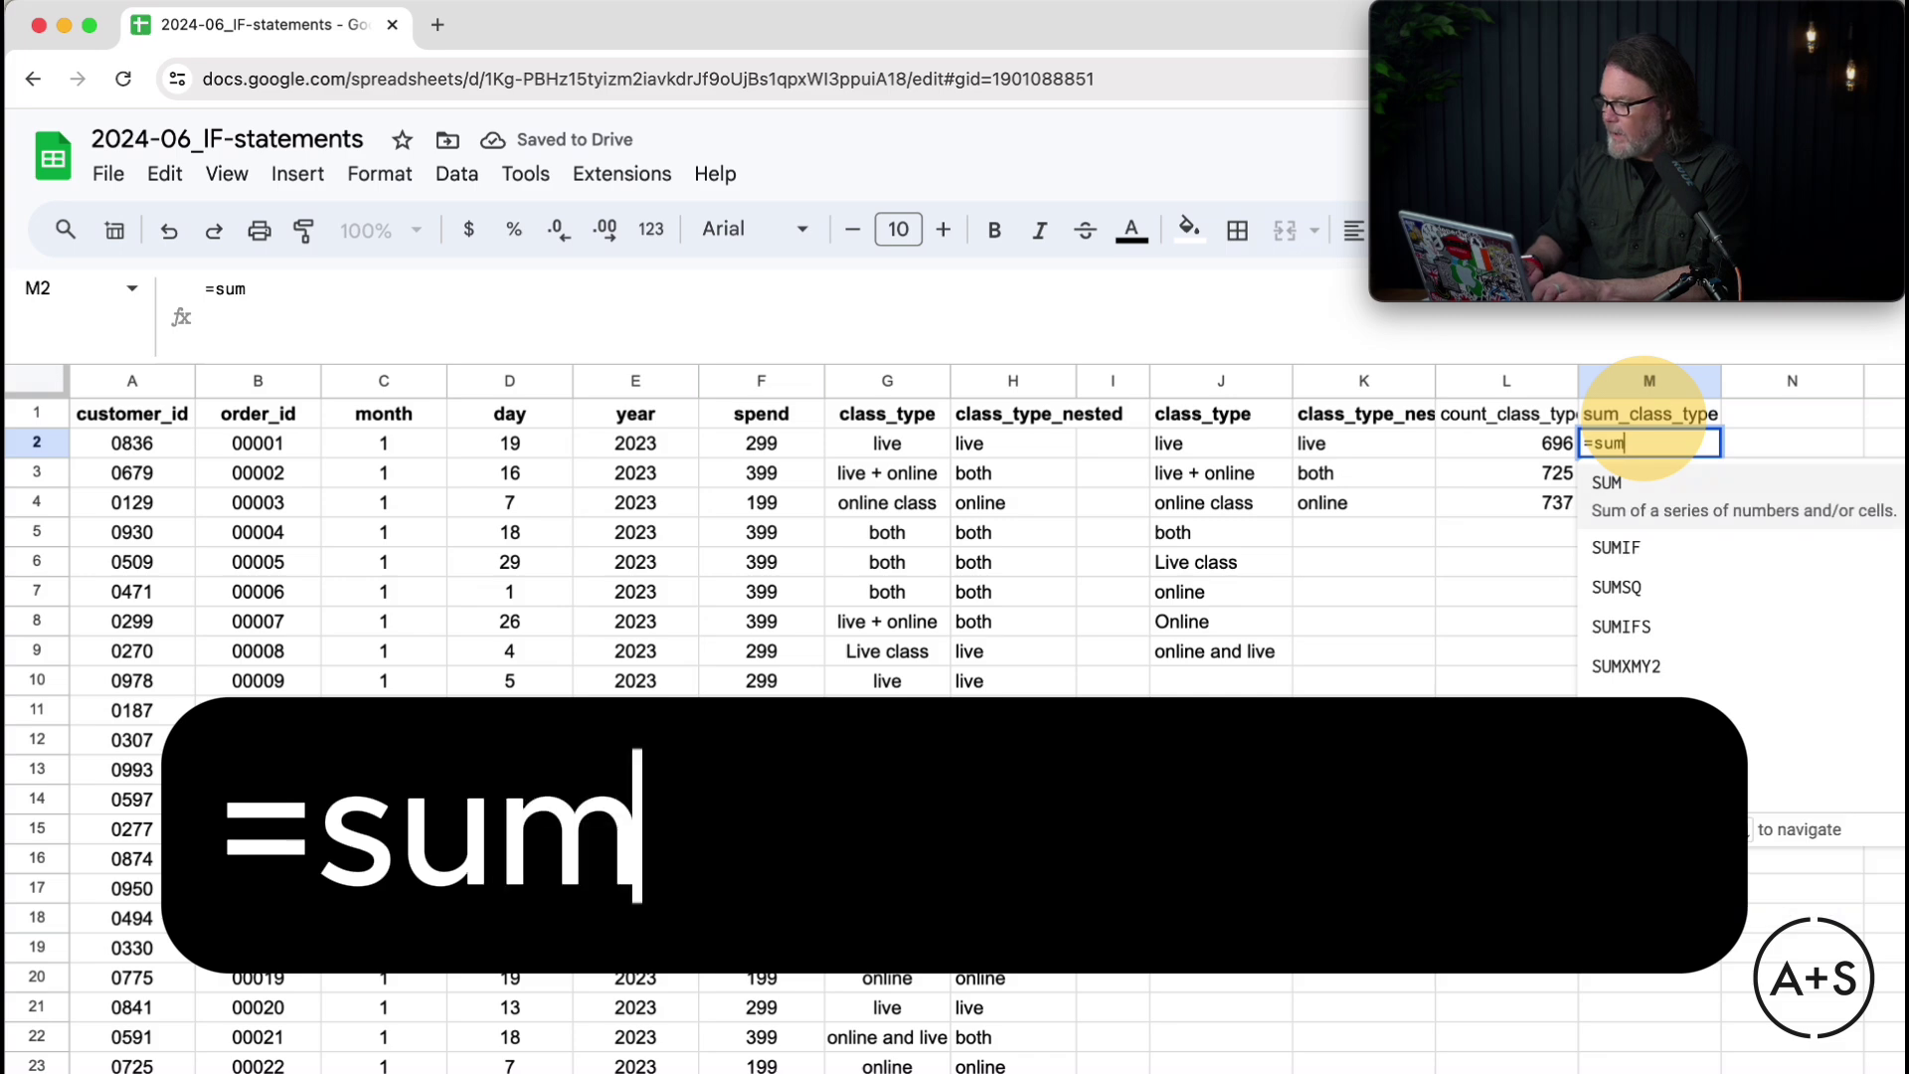
pyautogui.write('if(')
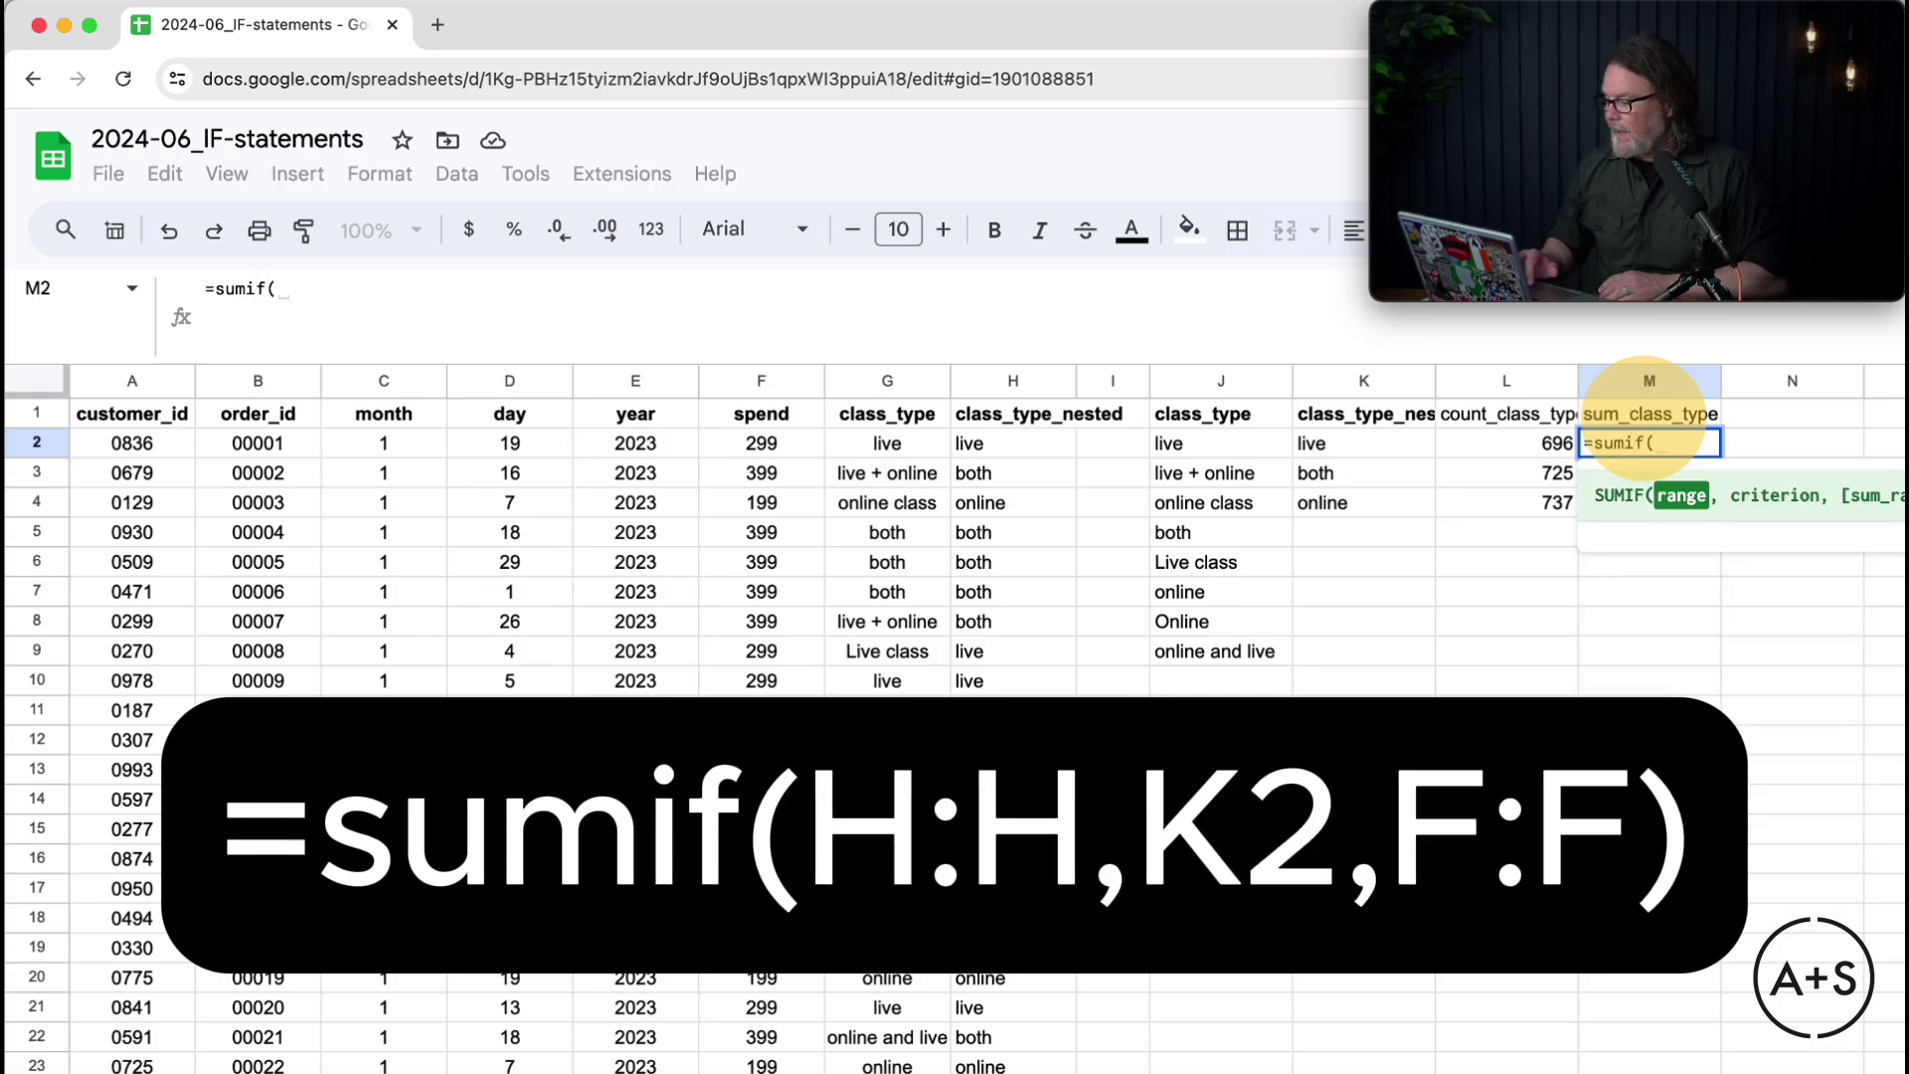
pyautogui.click(1014, 381)
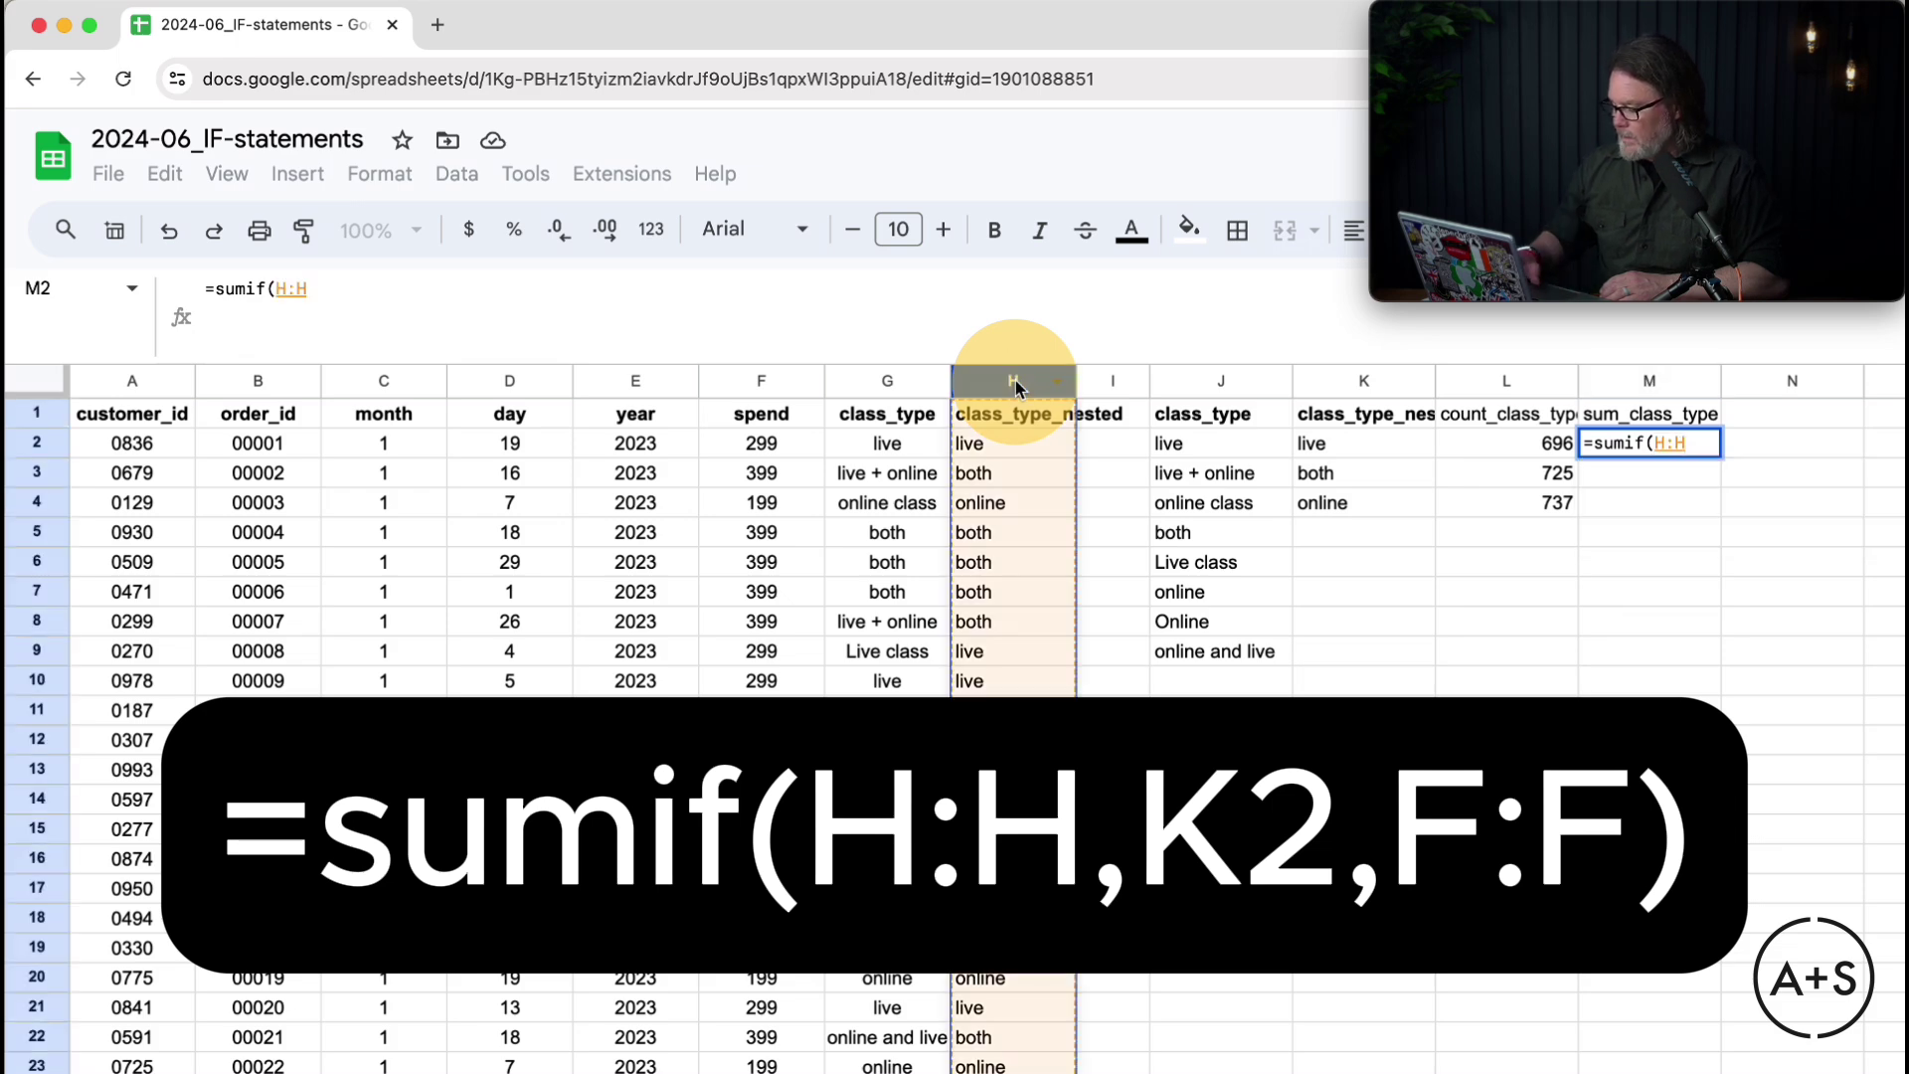
pyautogui.write(',')
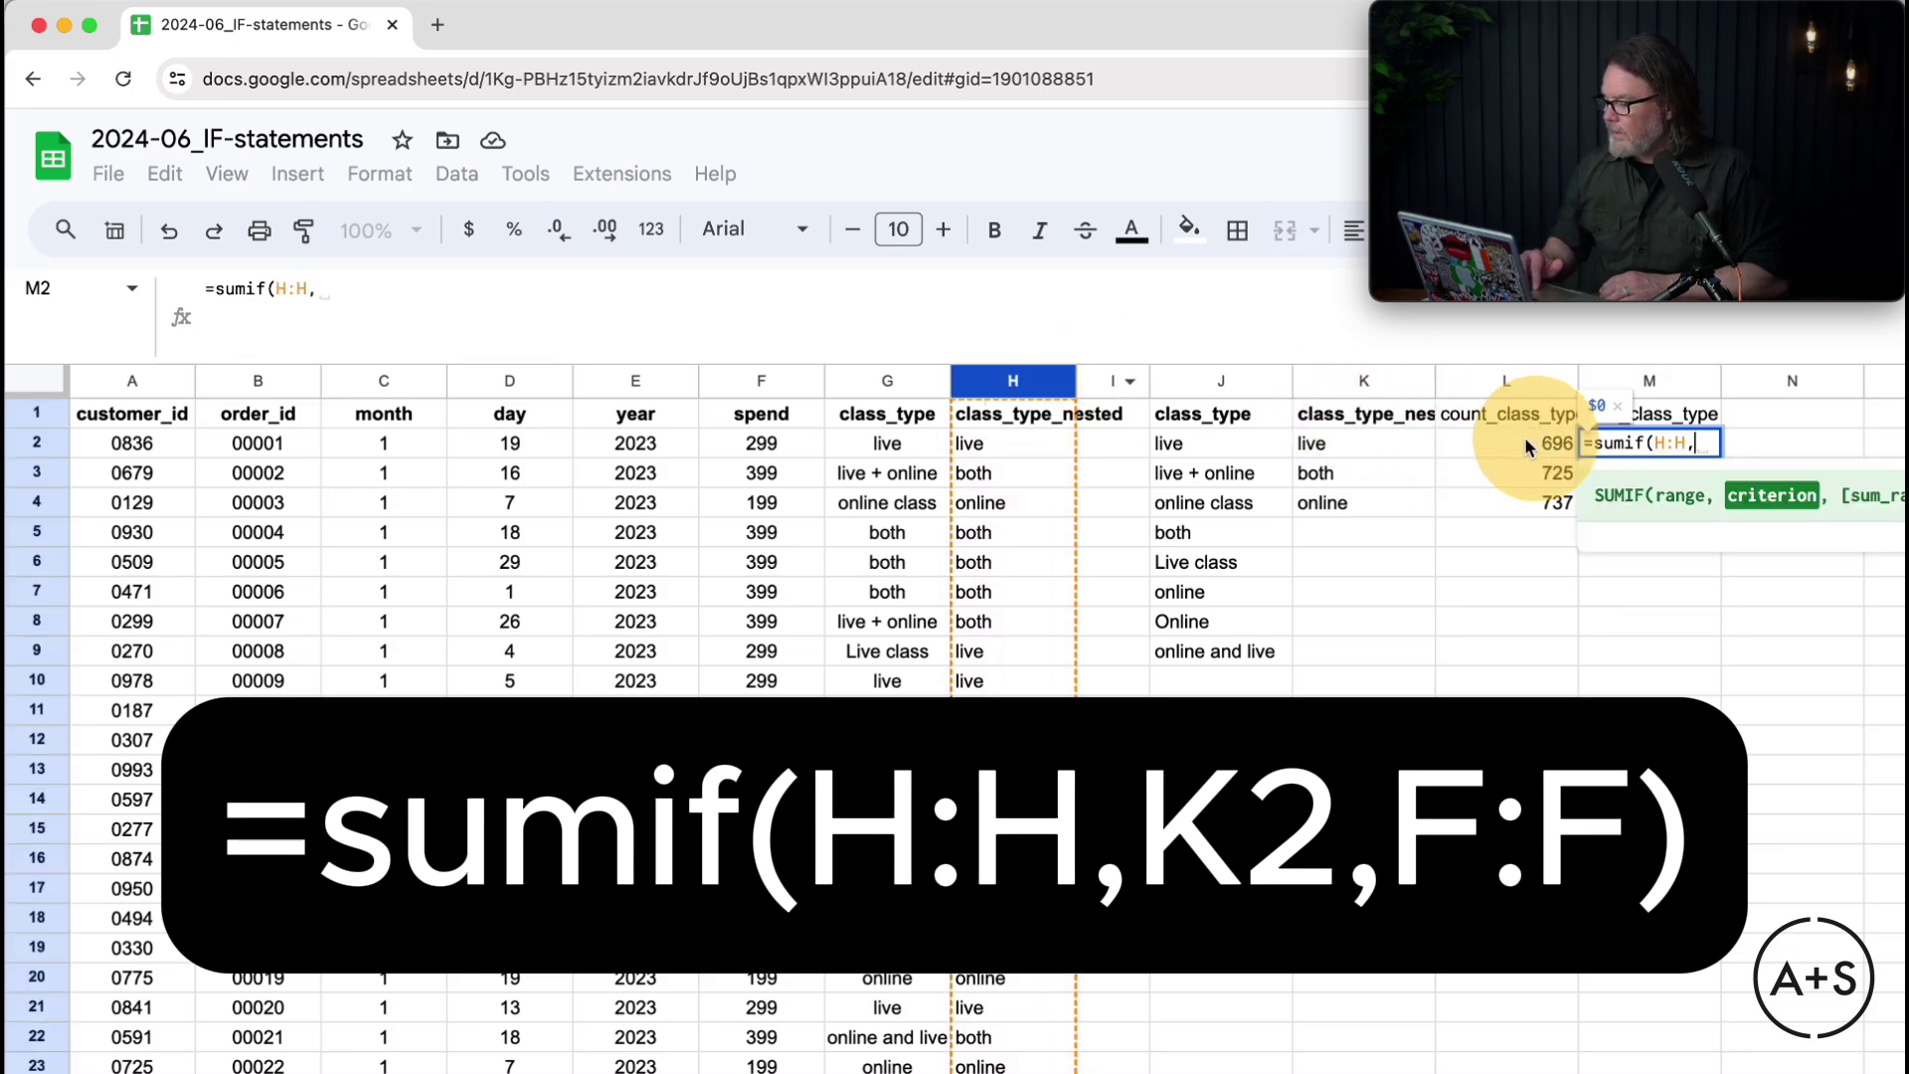
pyautogui.click(1369, 440)
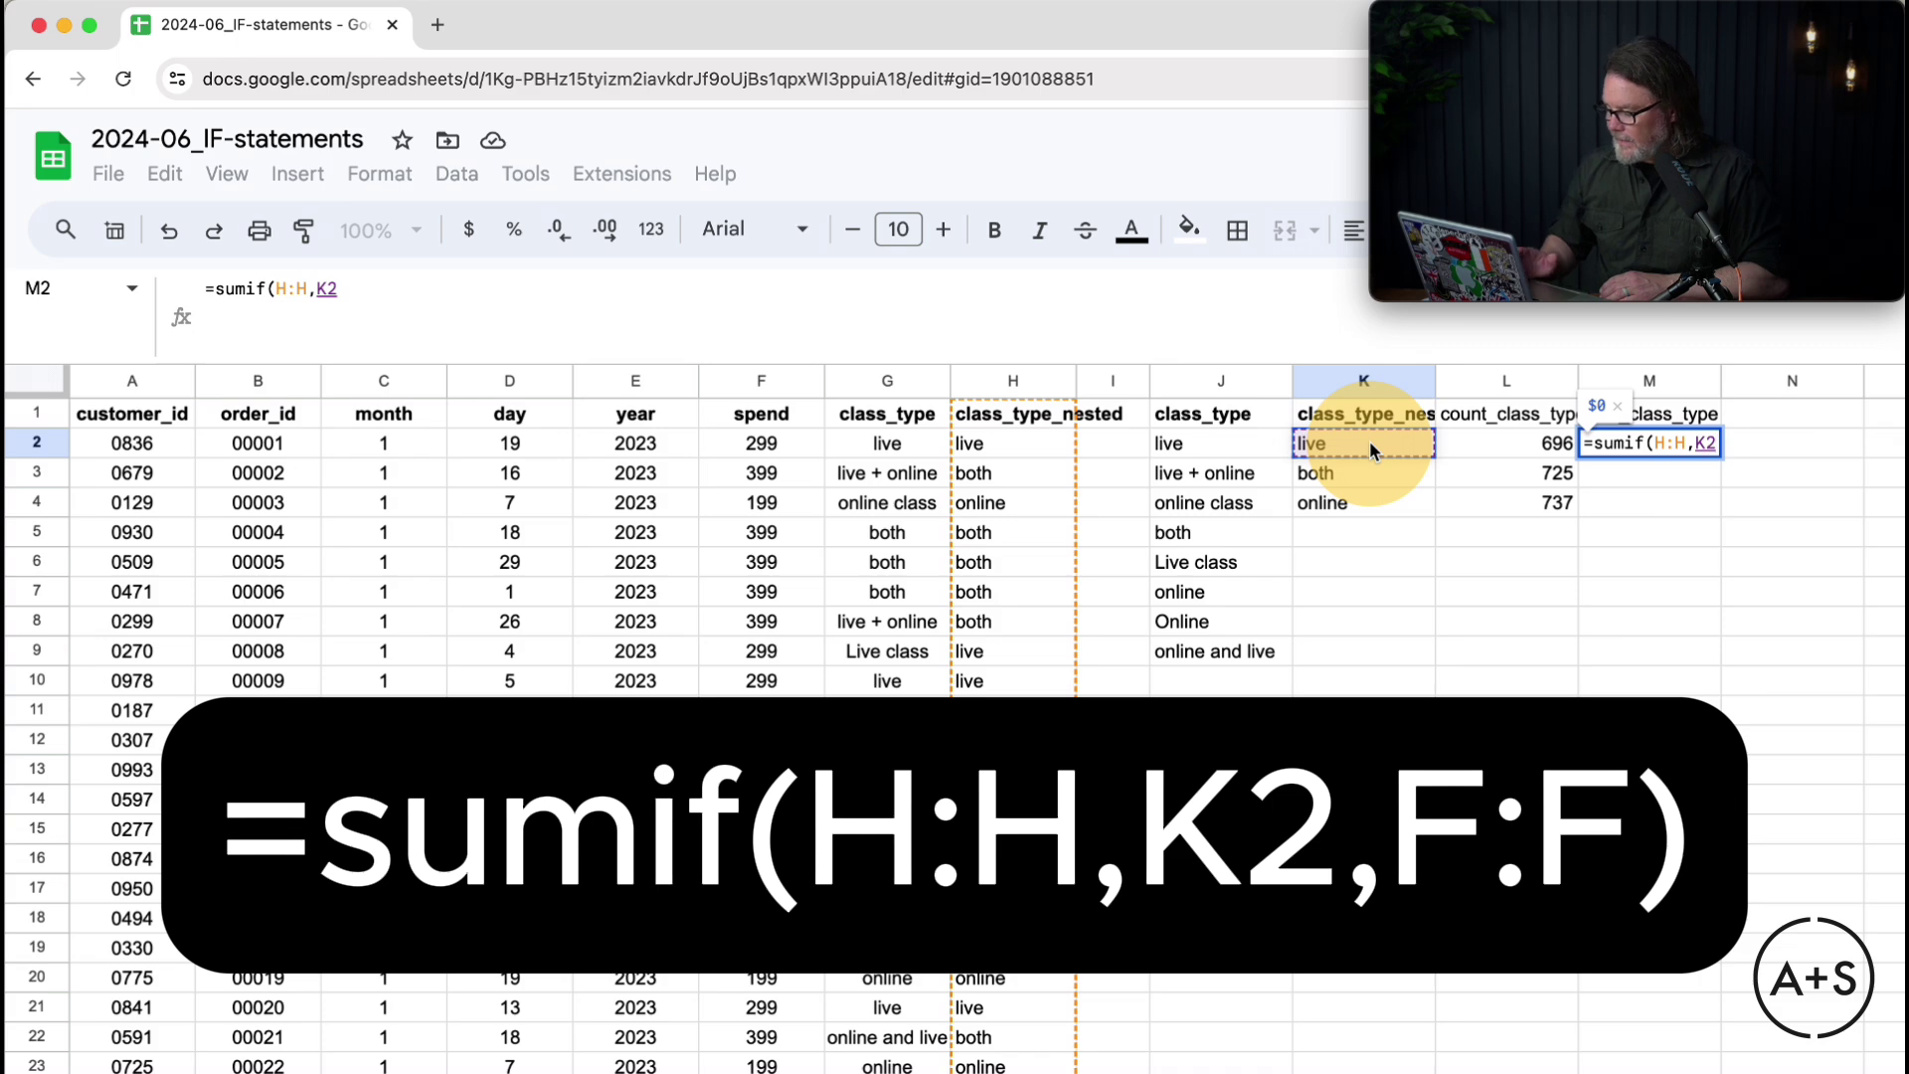
pyautogui.write(',')
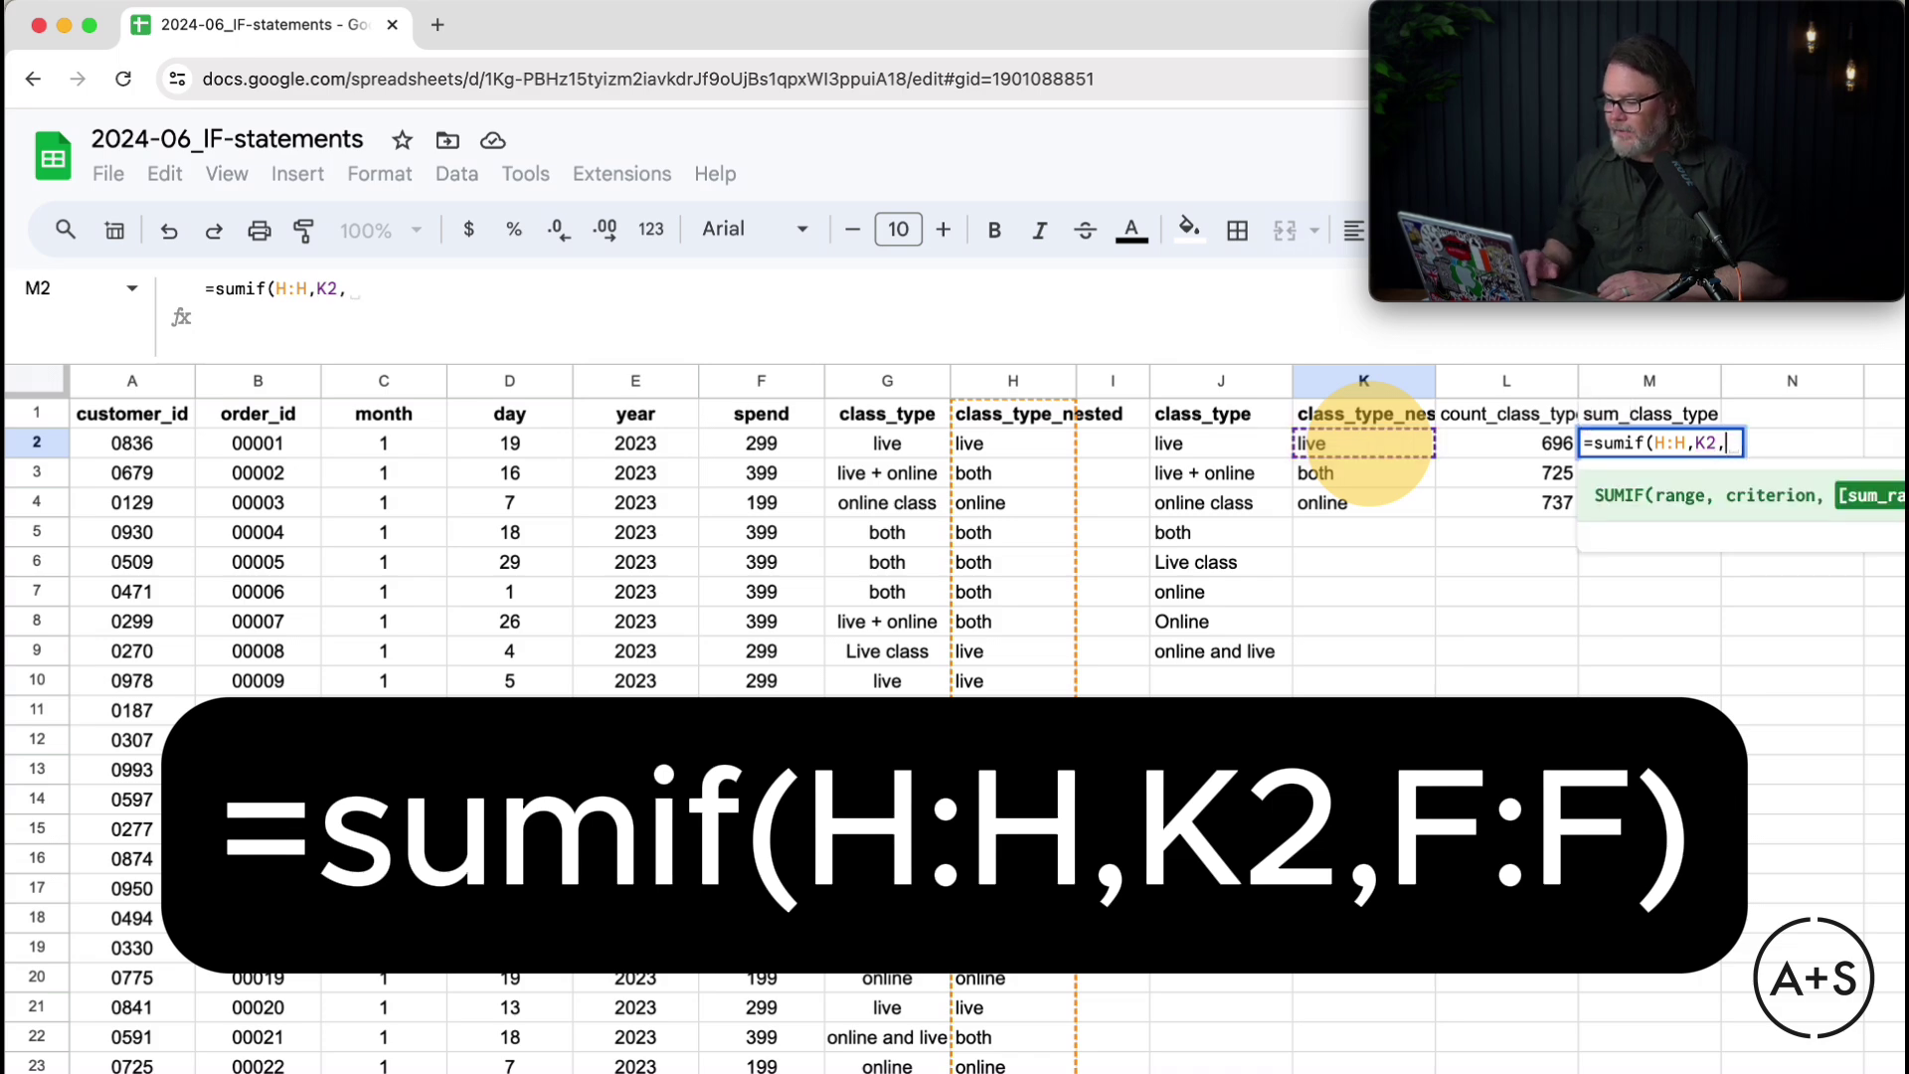
pyautogui.click(766, 384)
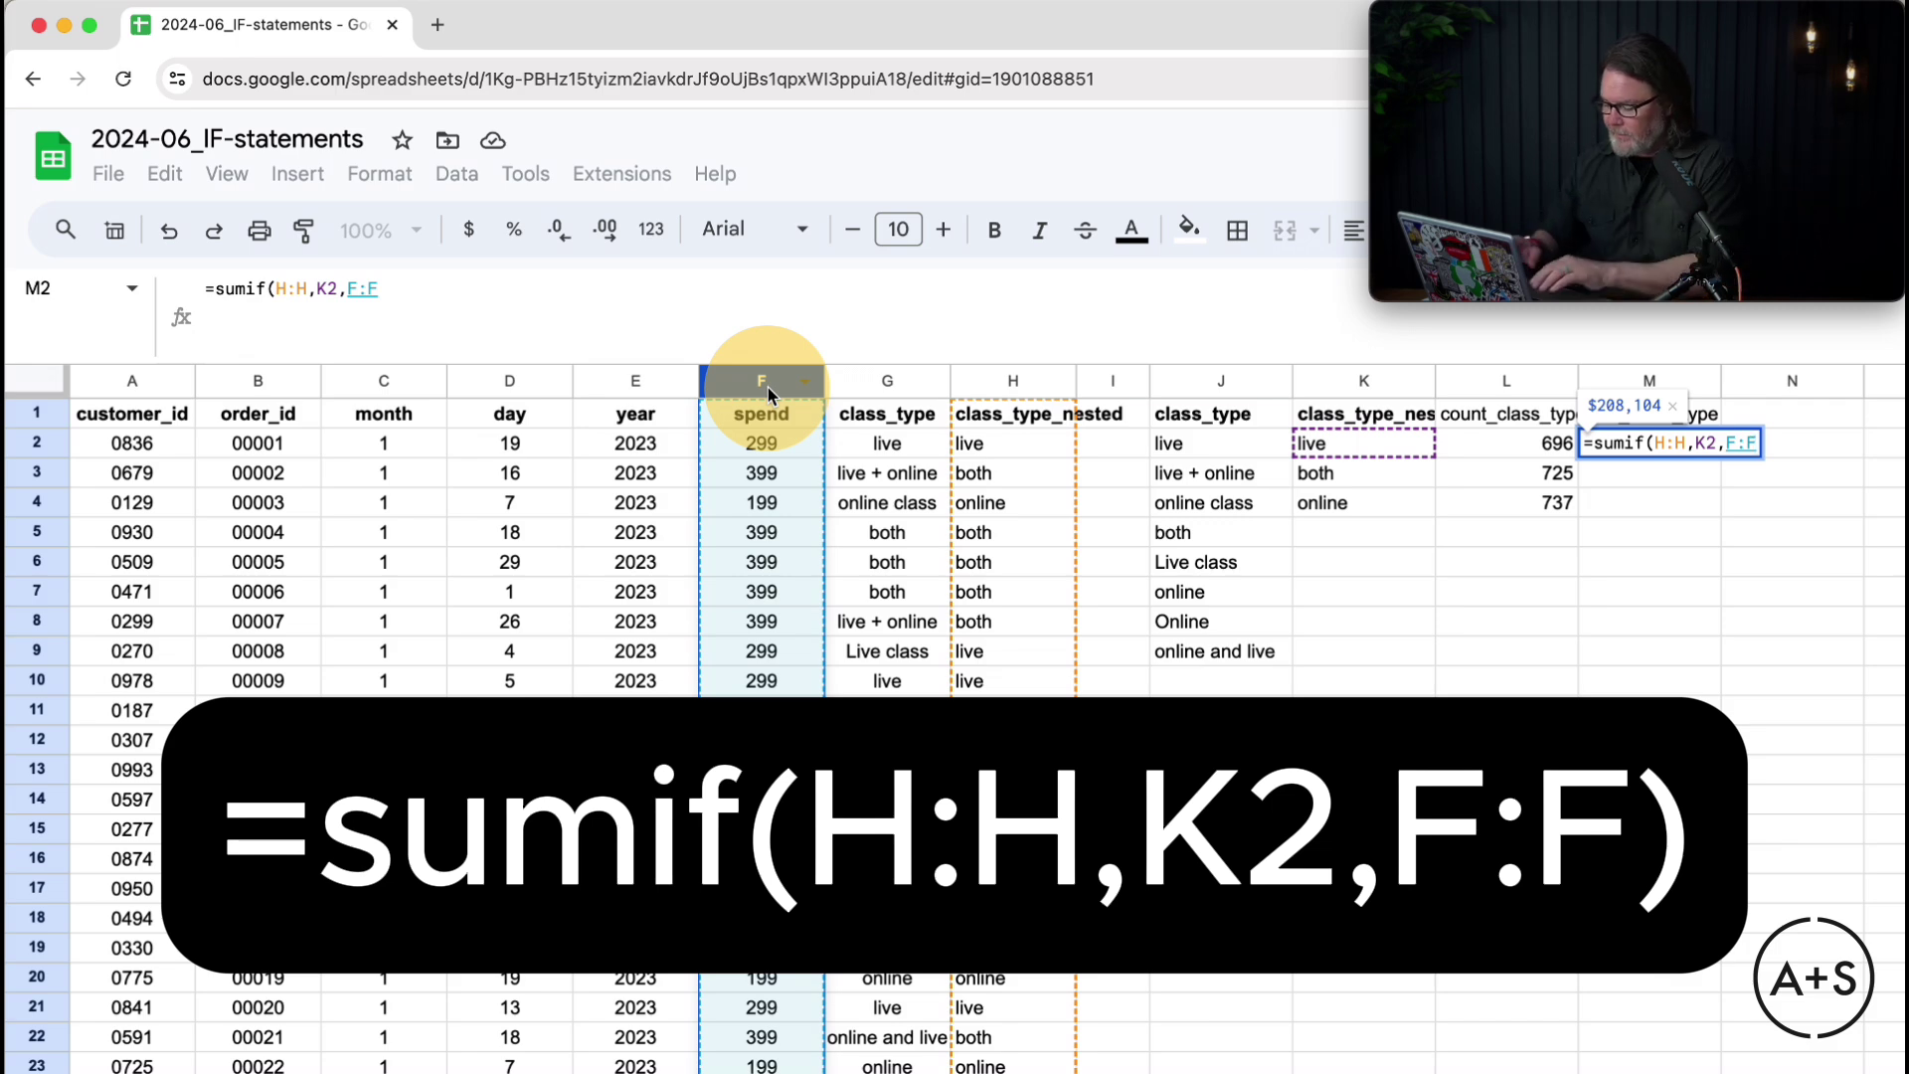
pyautogui.write(')')
pyautogui.press('Return')
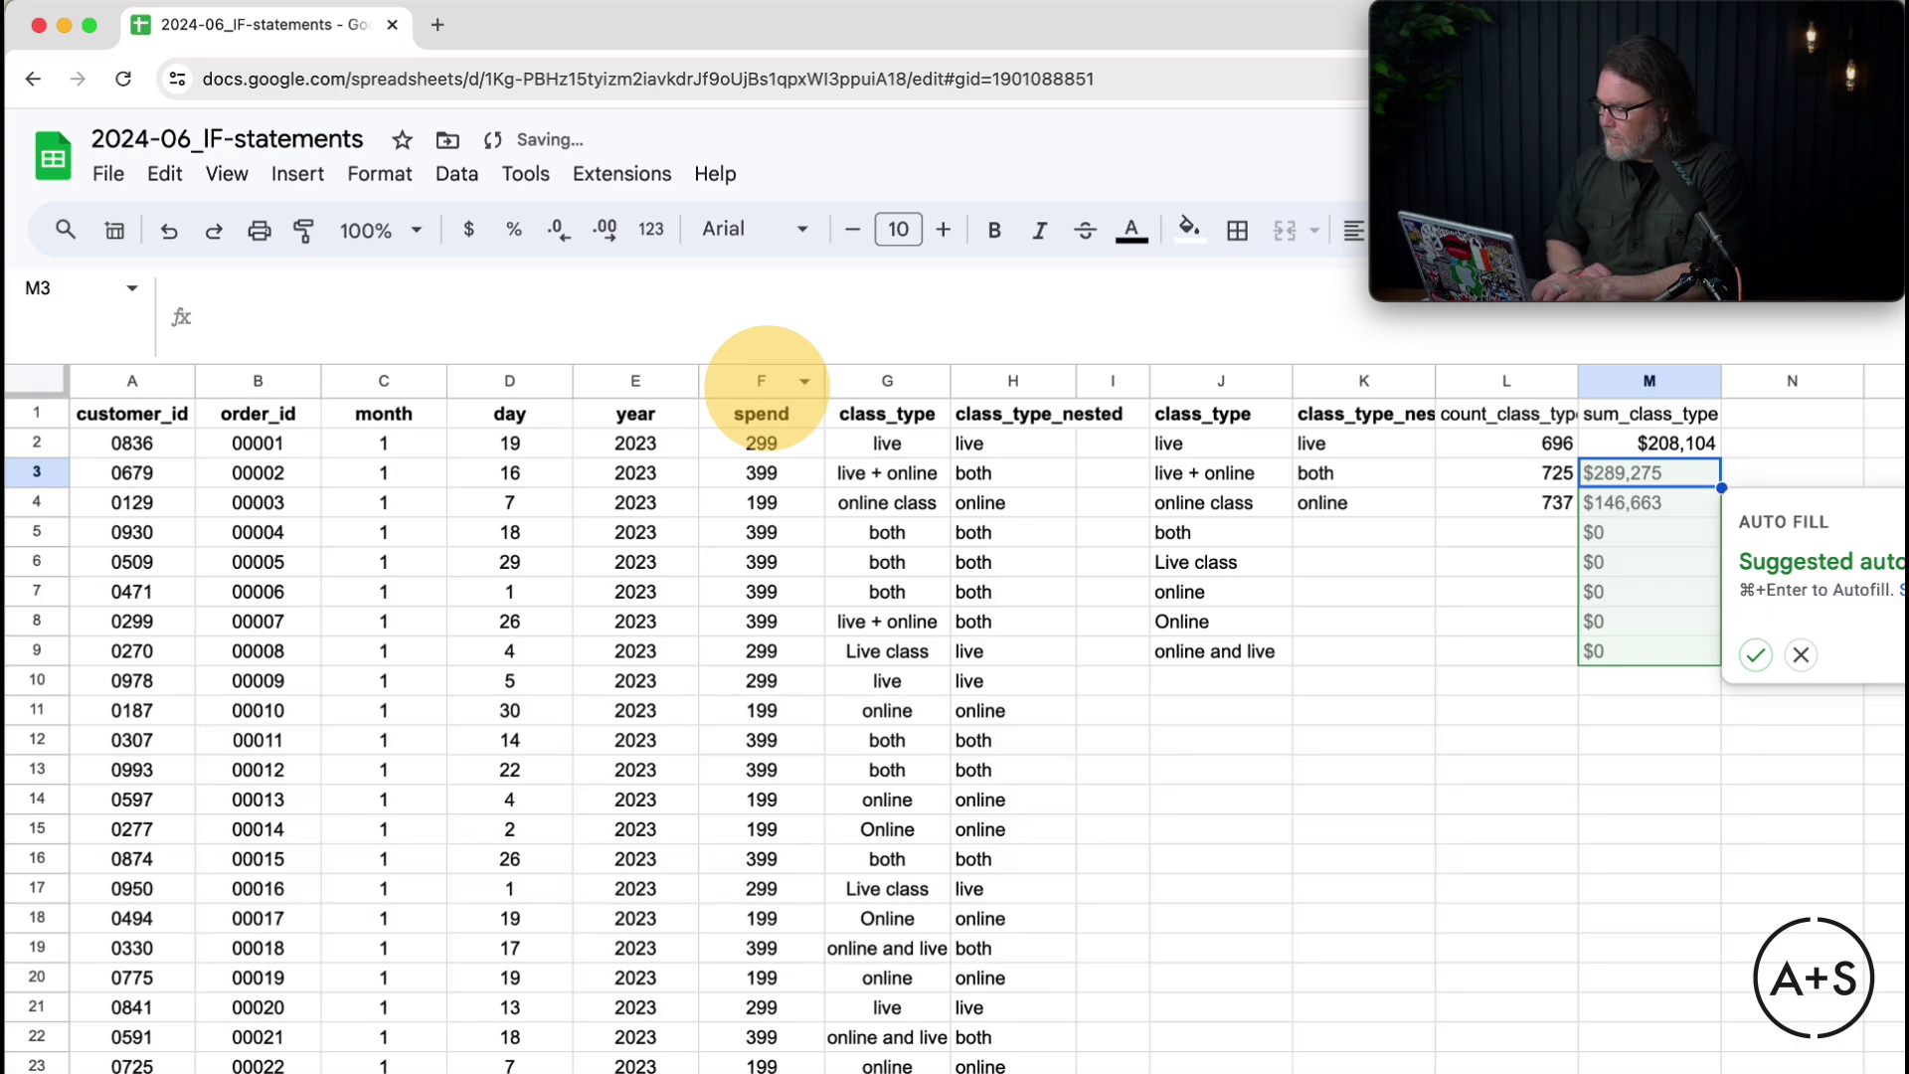
# Step: Accept the suggested autofill of the SUMIF formula down column M and clear the surplus cells M5:M9
pyautogui.click(1756, 655)
pyautogui.moveTo(1700, 533); pyautogui.dragTo(1690, 648)
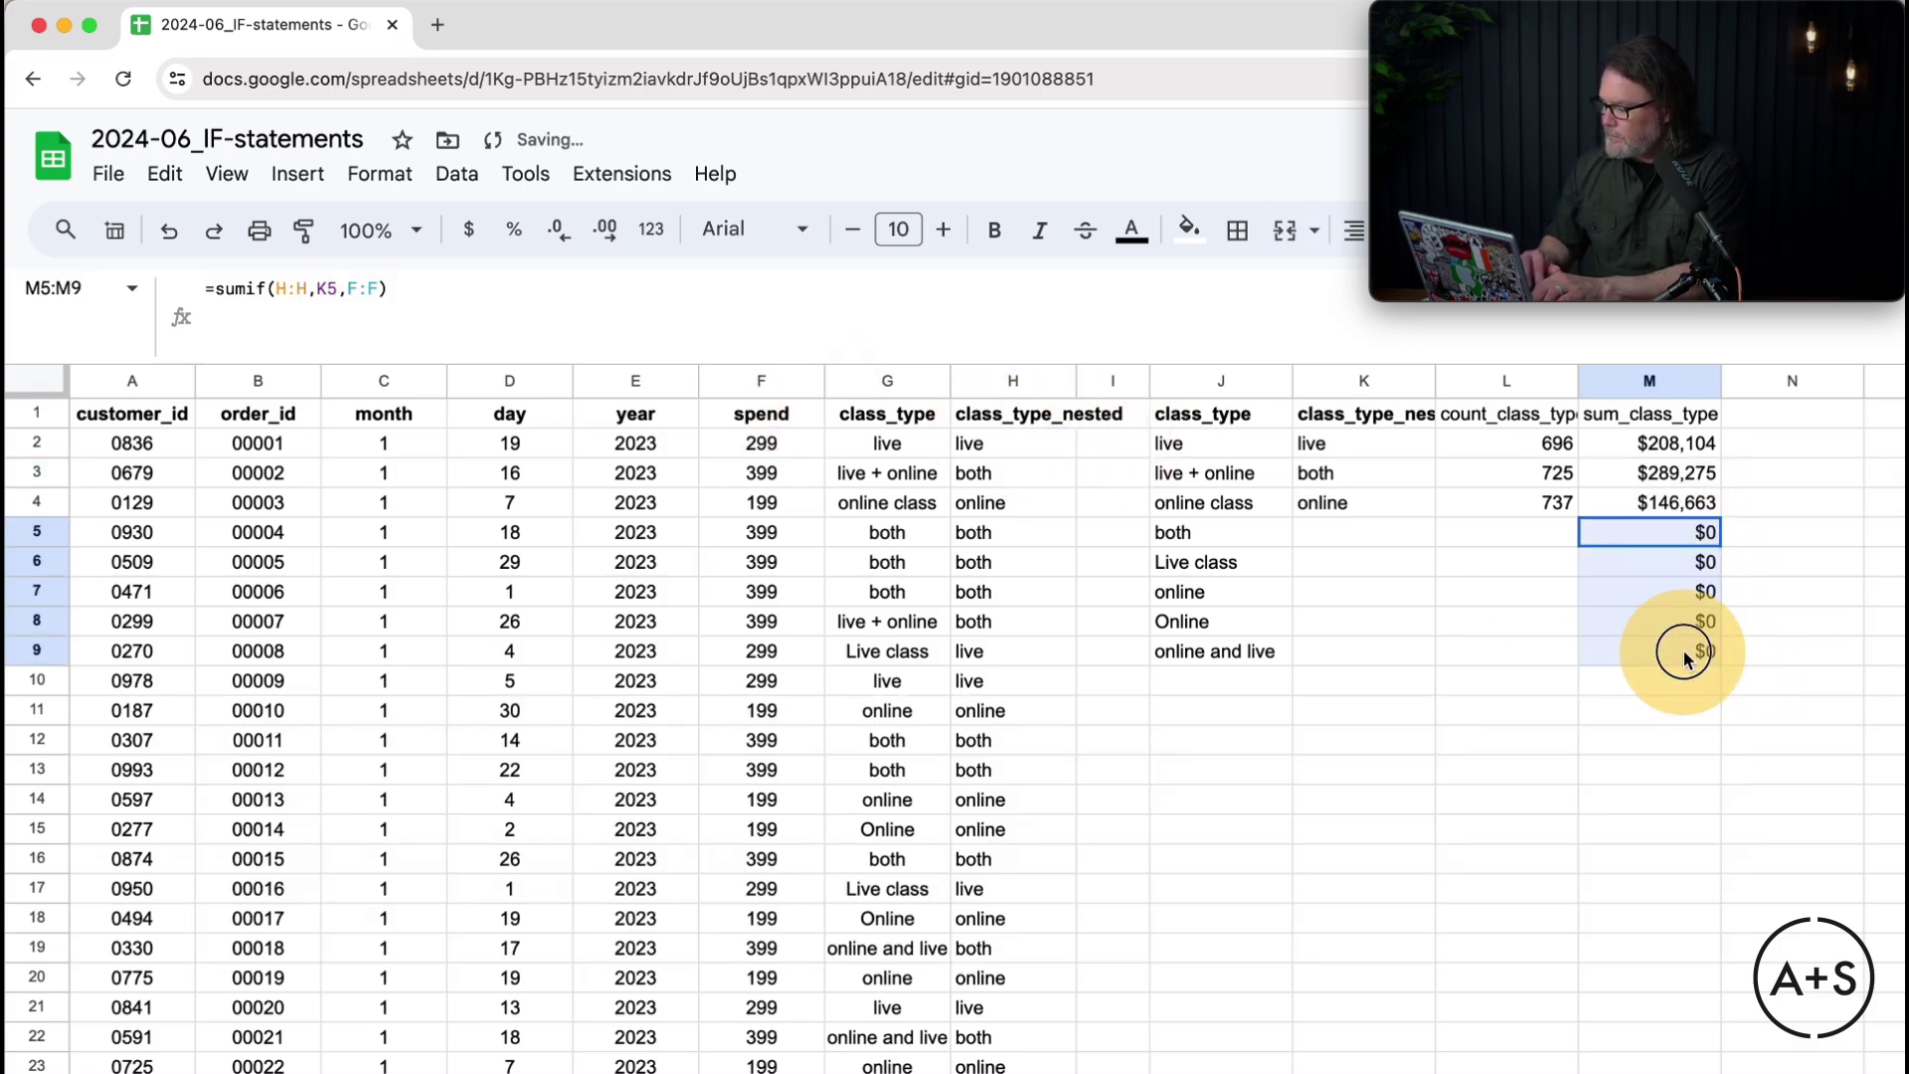
pyautogui.press('Delete')
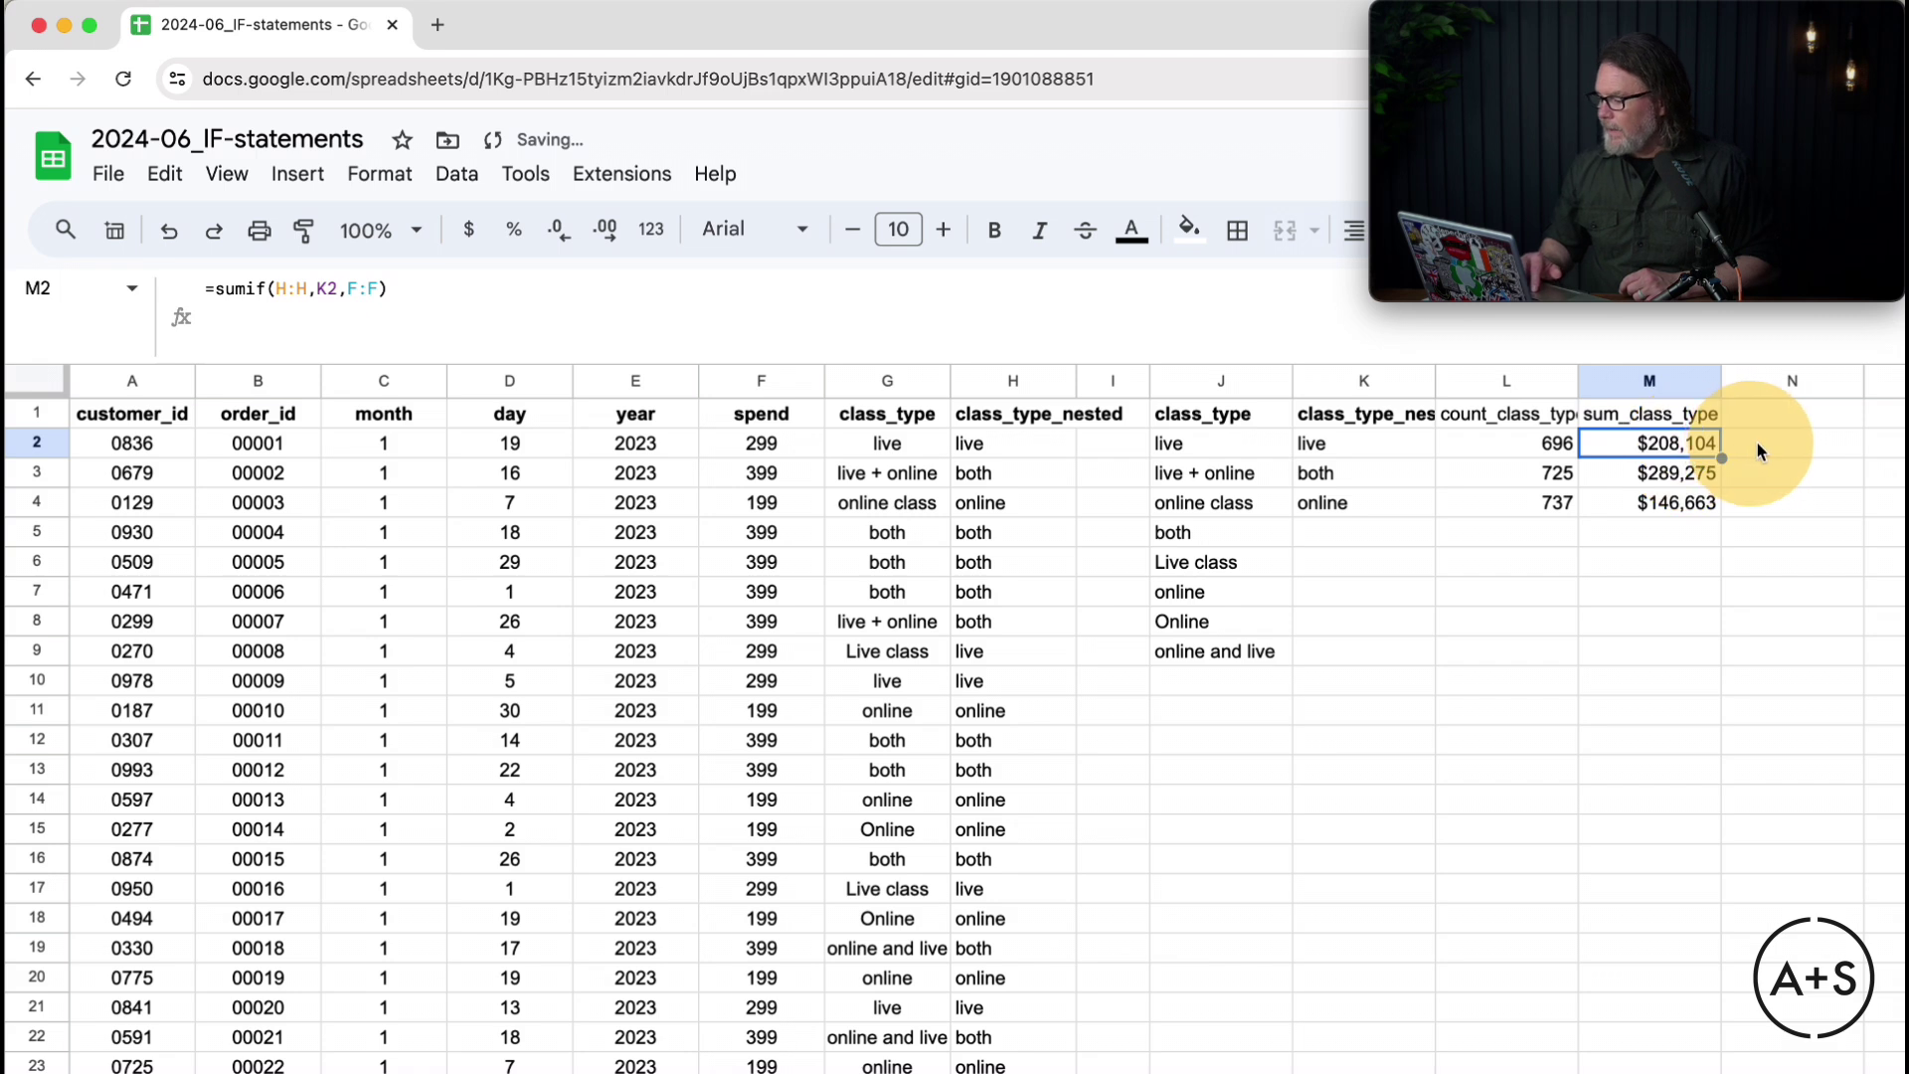
# Step: Examine the SUMIF formulas and the ranges they reference in M2, M3 and M4
pyautogui.click(1757, 445)
pyautogui.click(1685, 446)
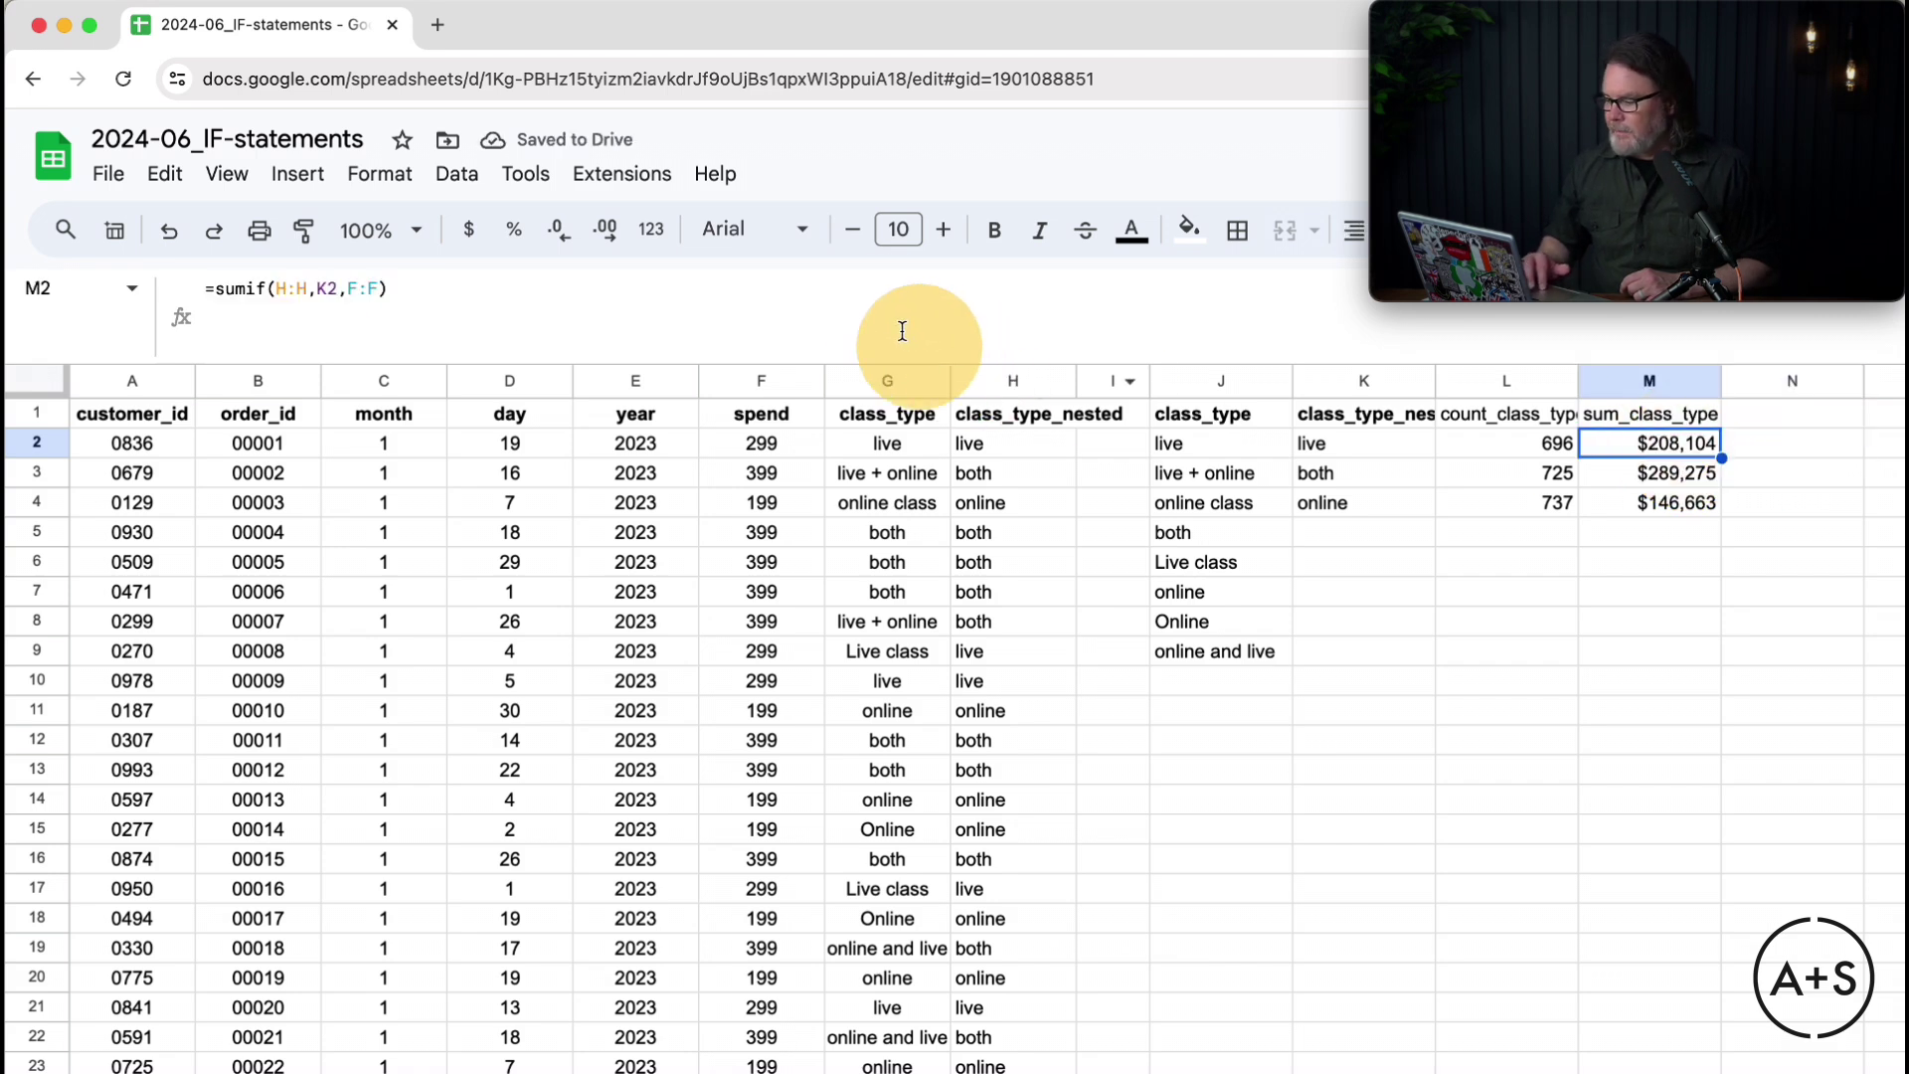
pyautogui.click(855, 289)
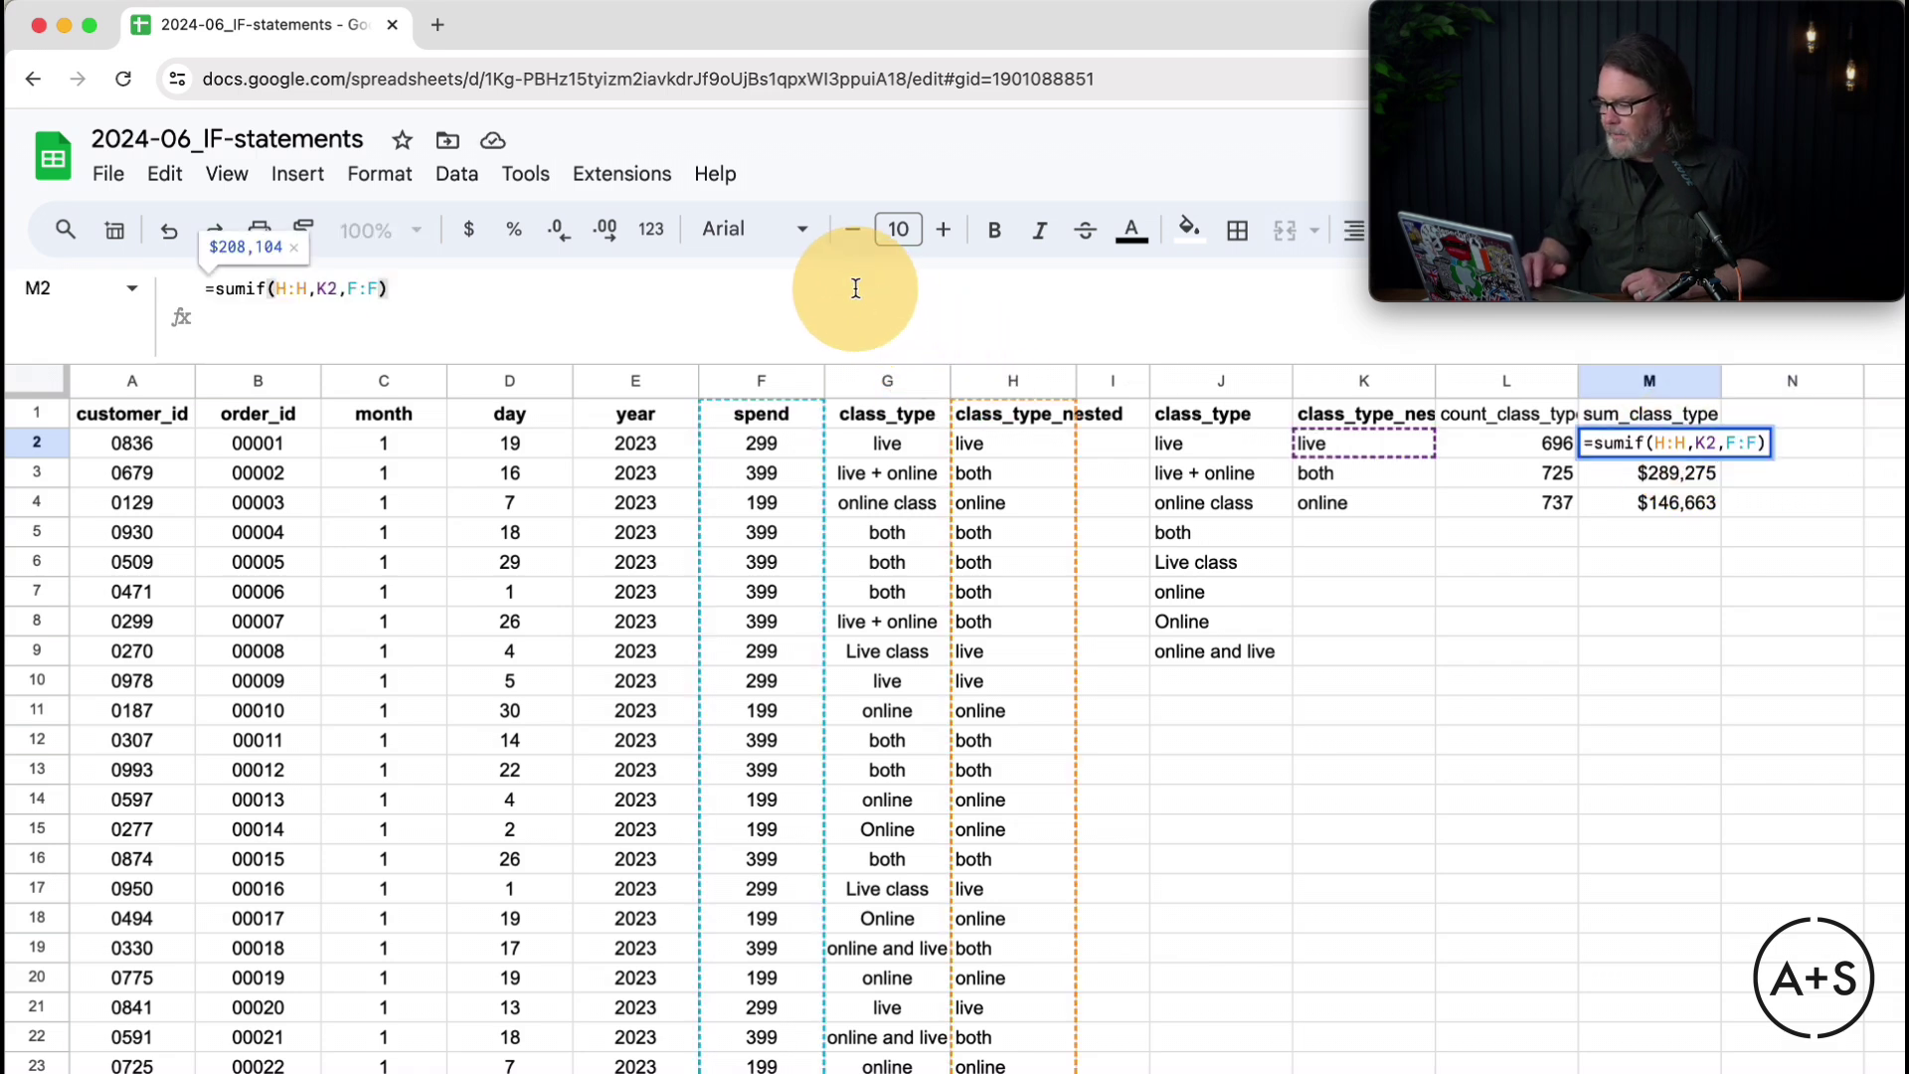
pyautogui.press('Return')
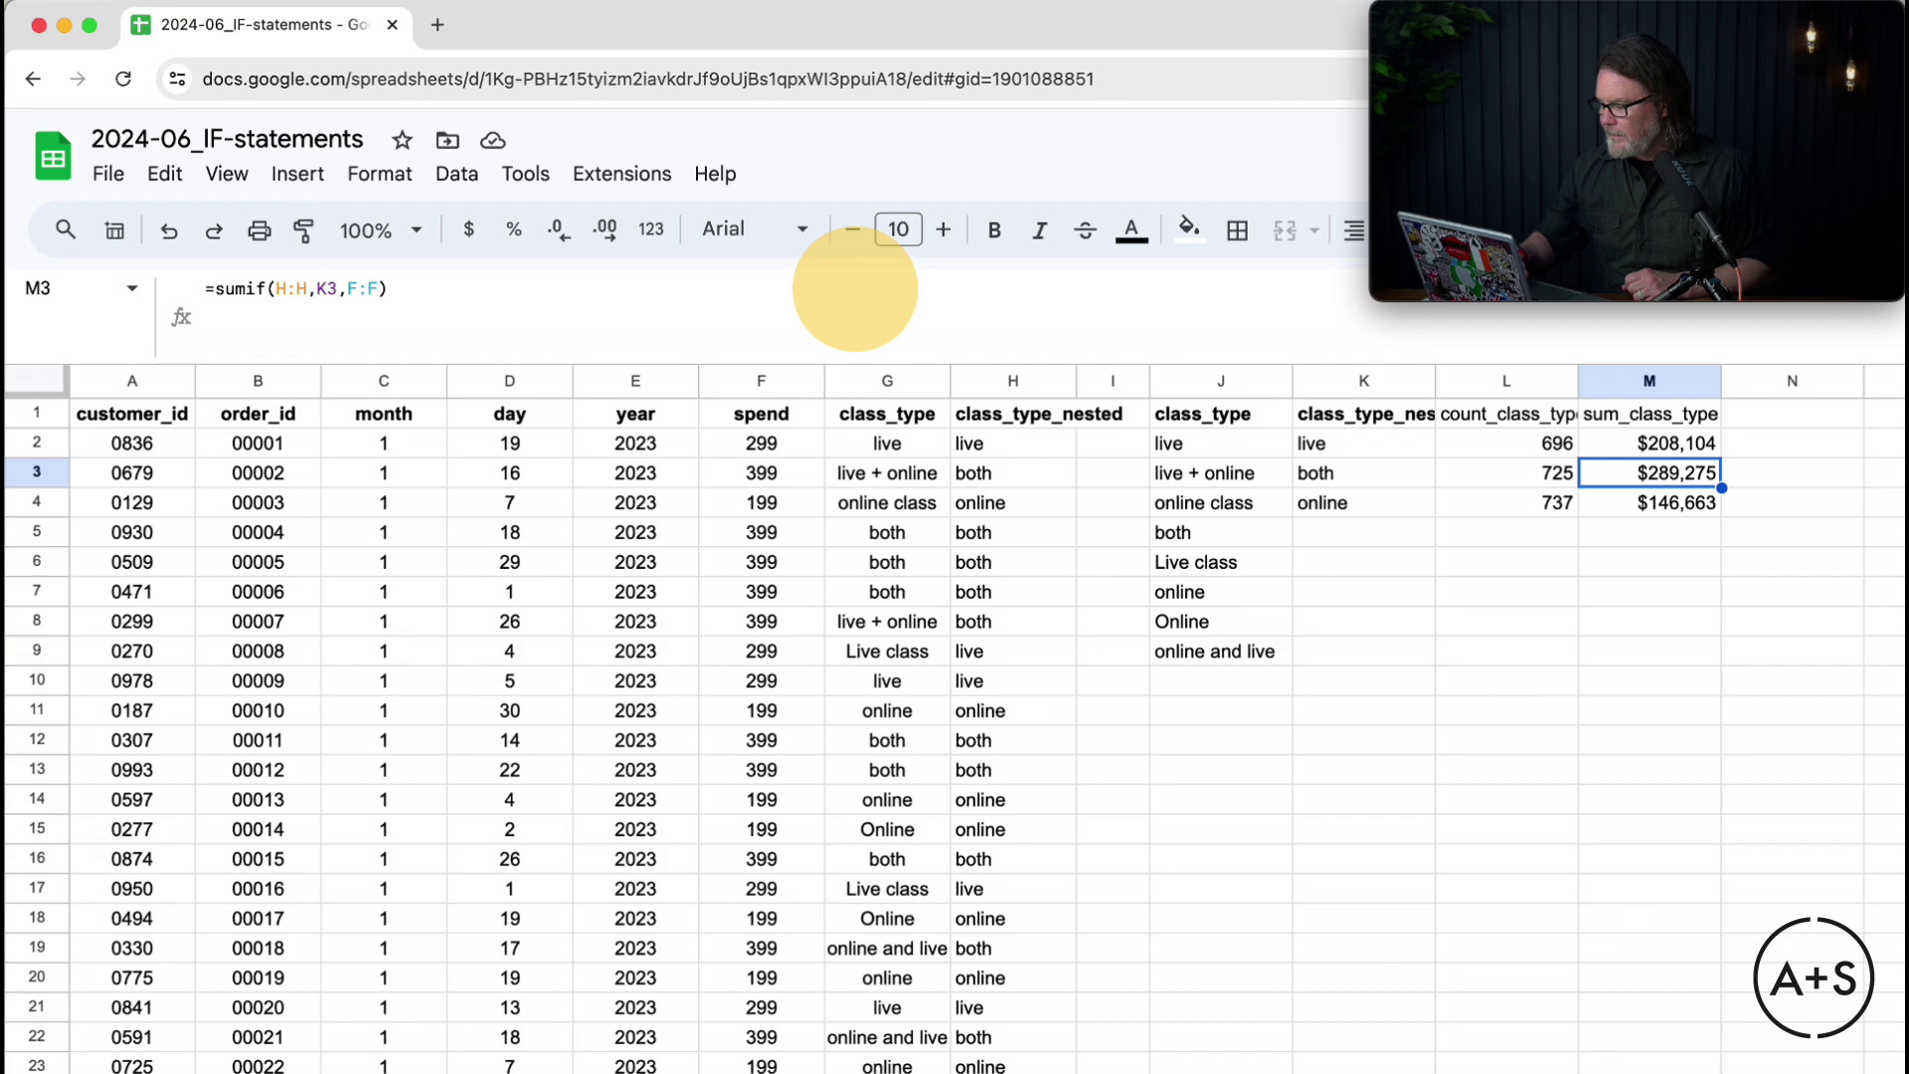
pyautogui.click(845, 287)
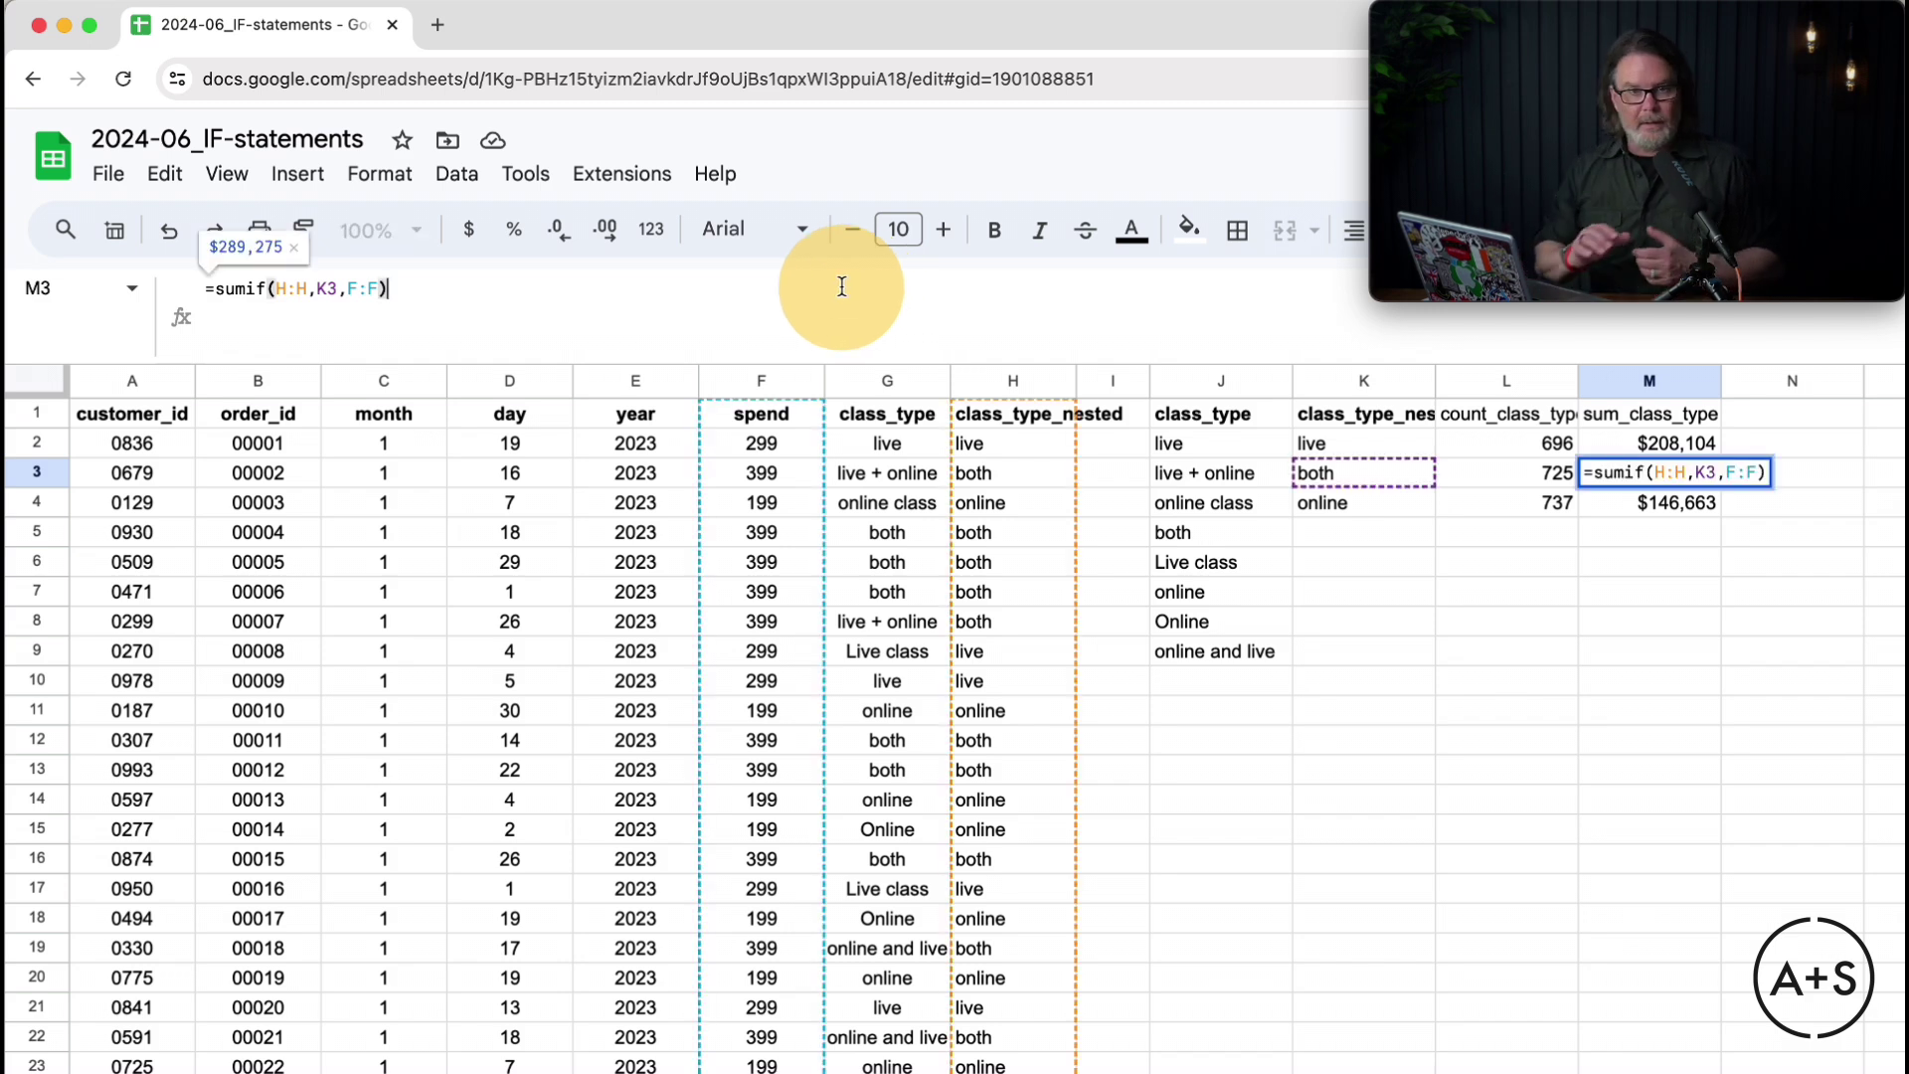
pyautogui.press('Return')
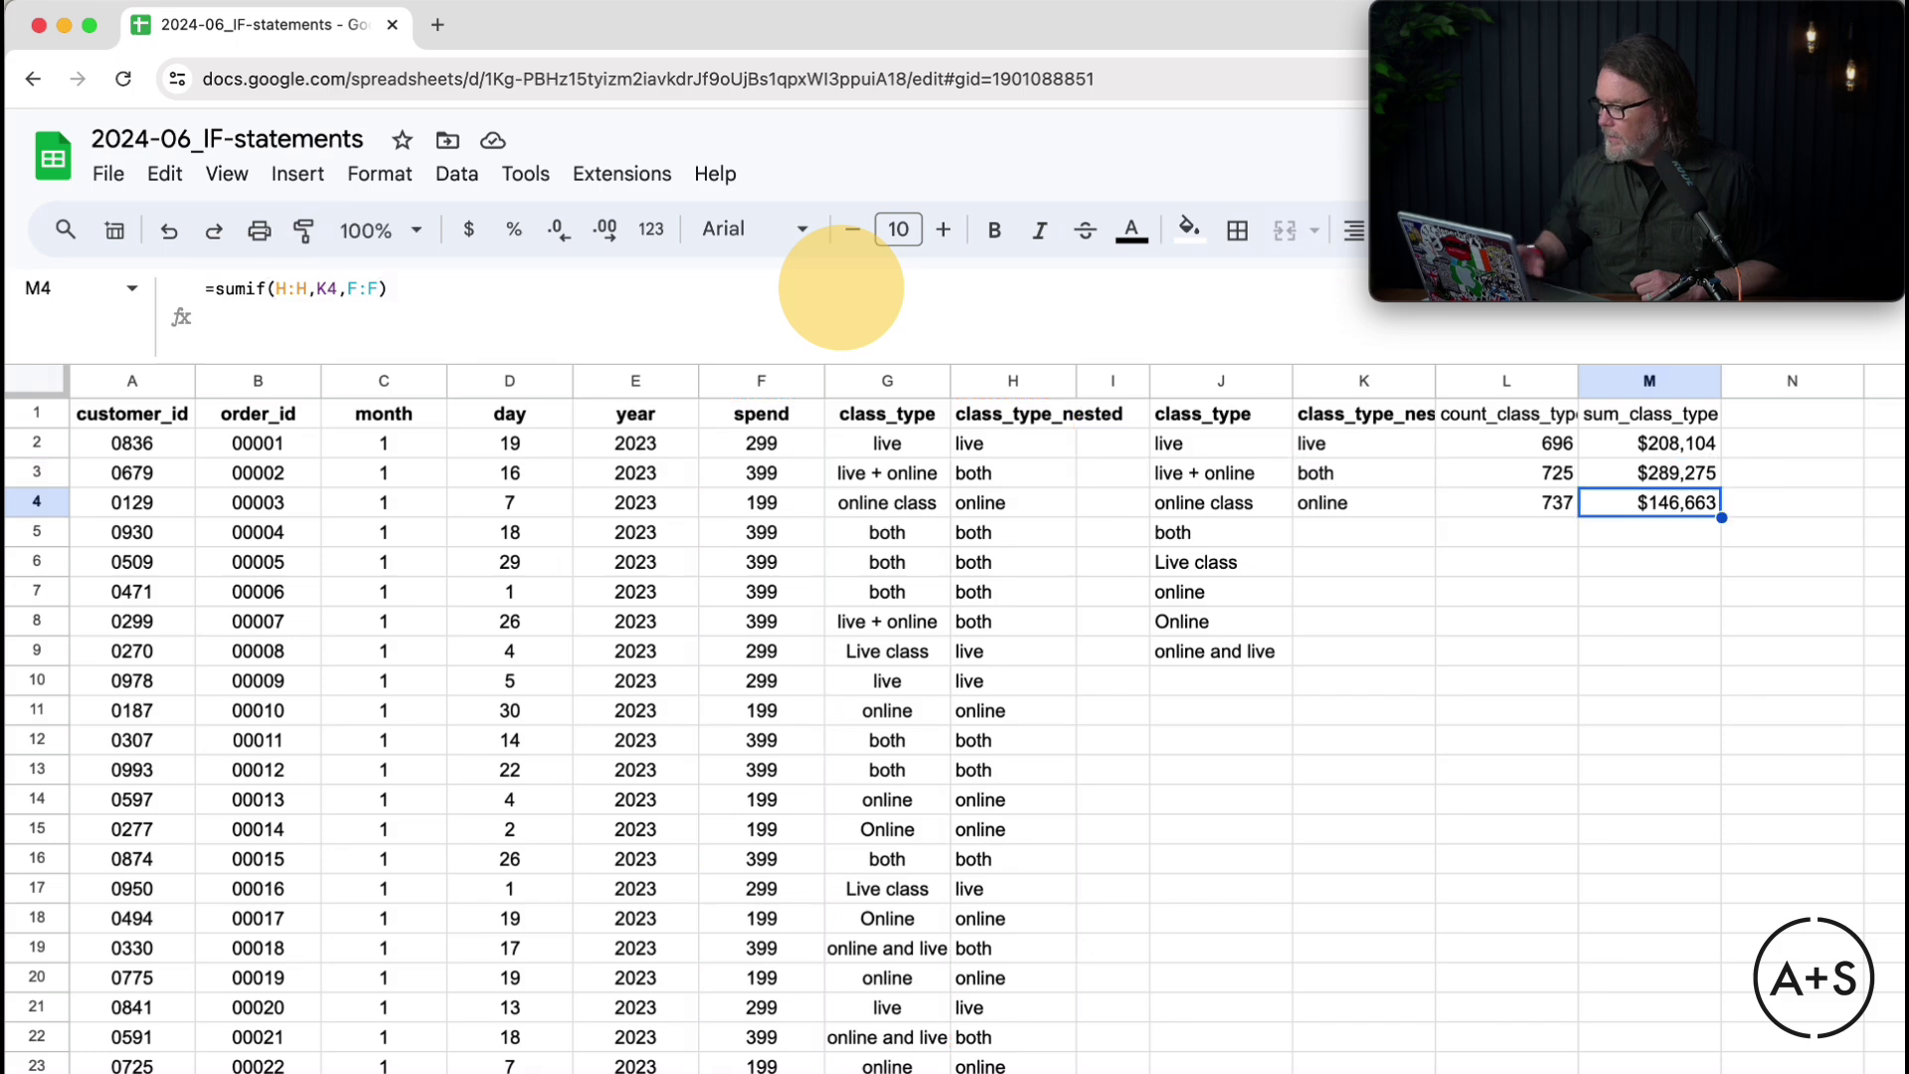
pyautogui.click(844, 284)
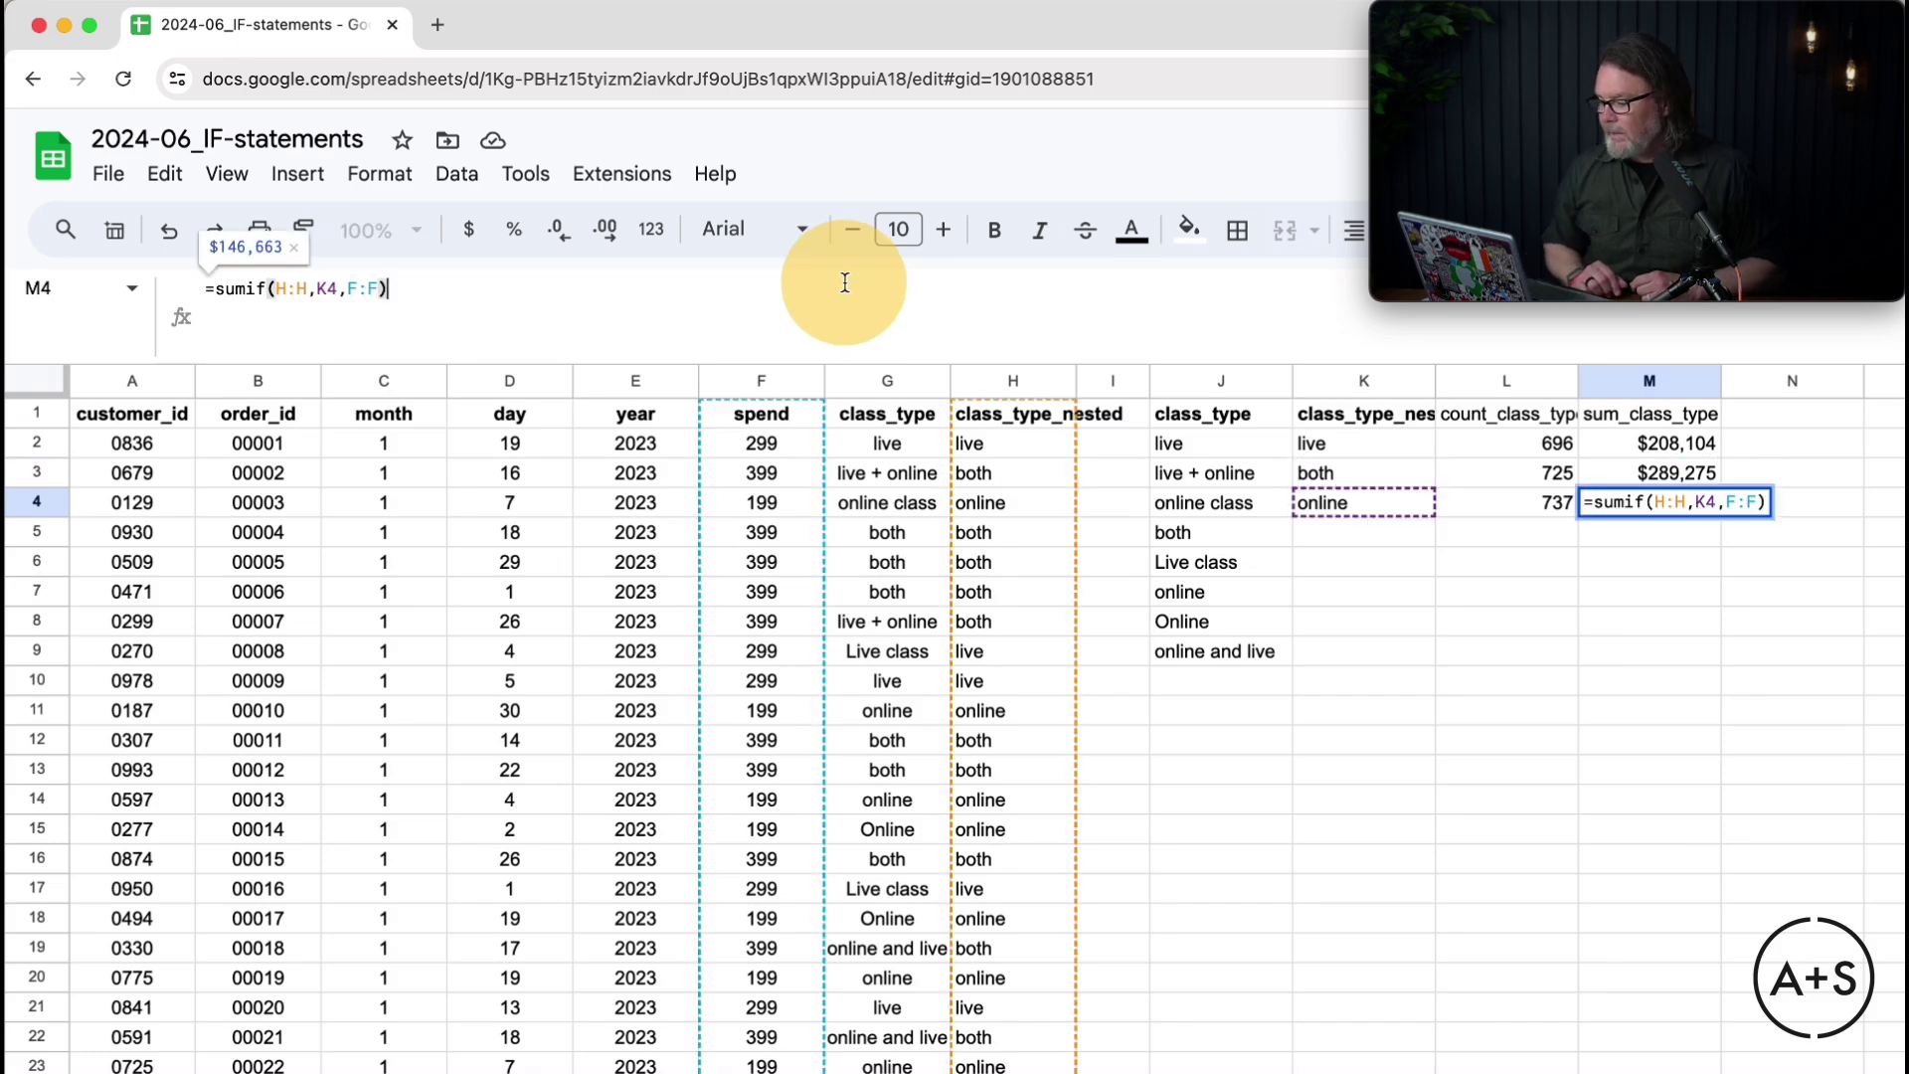
pyautogui.press('Return')
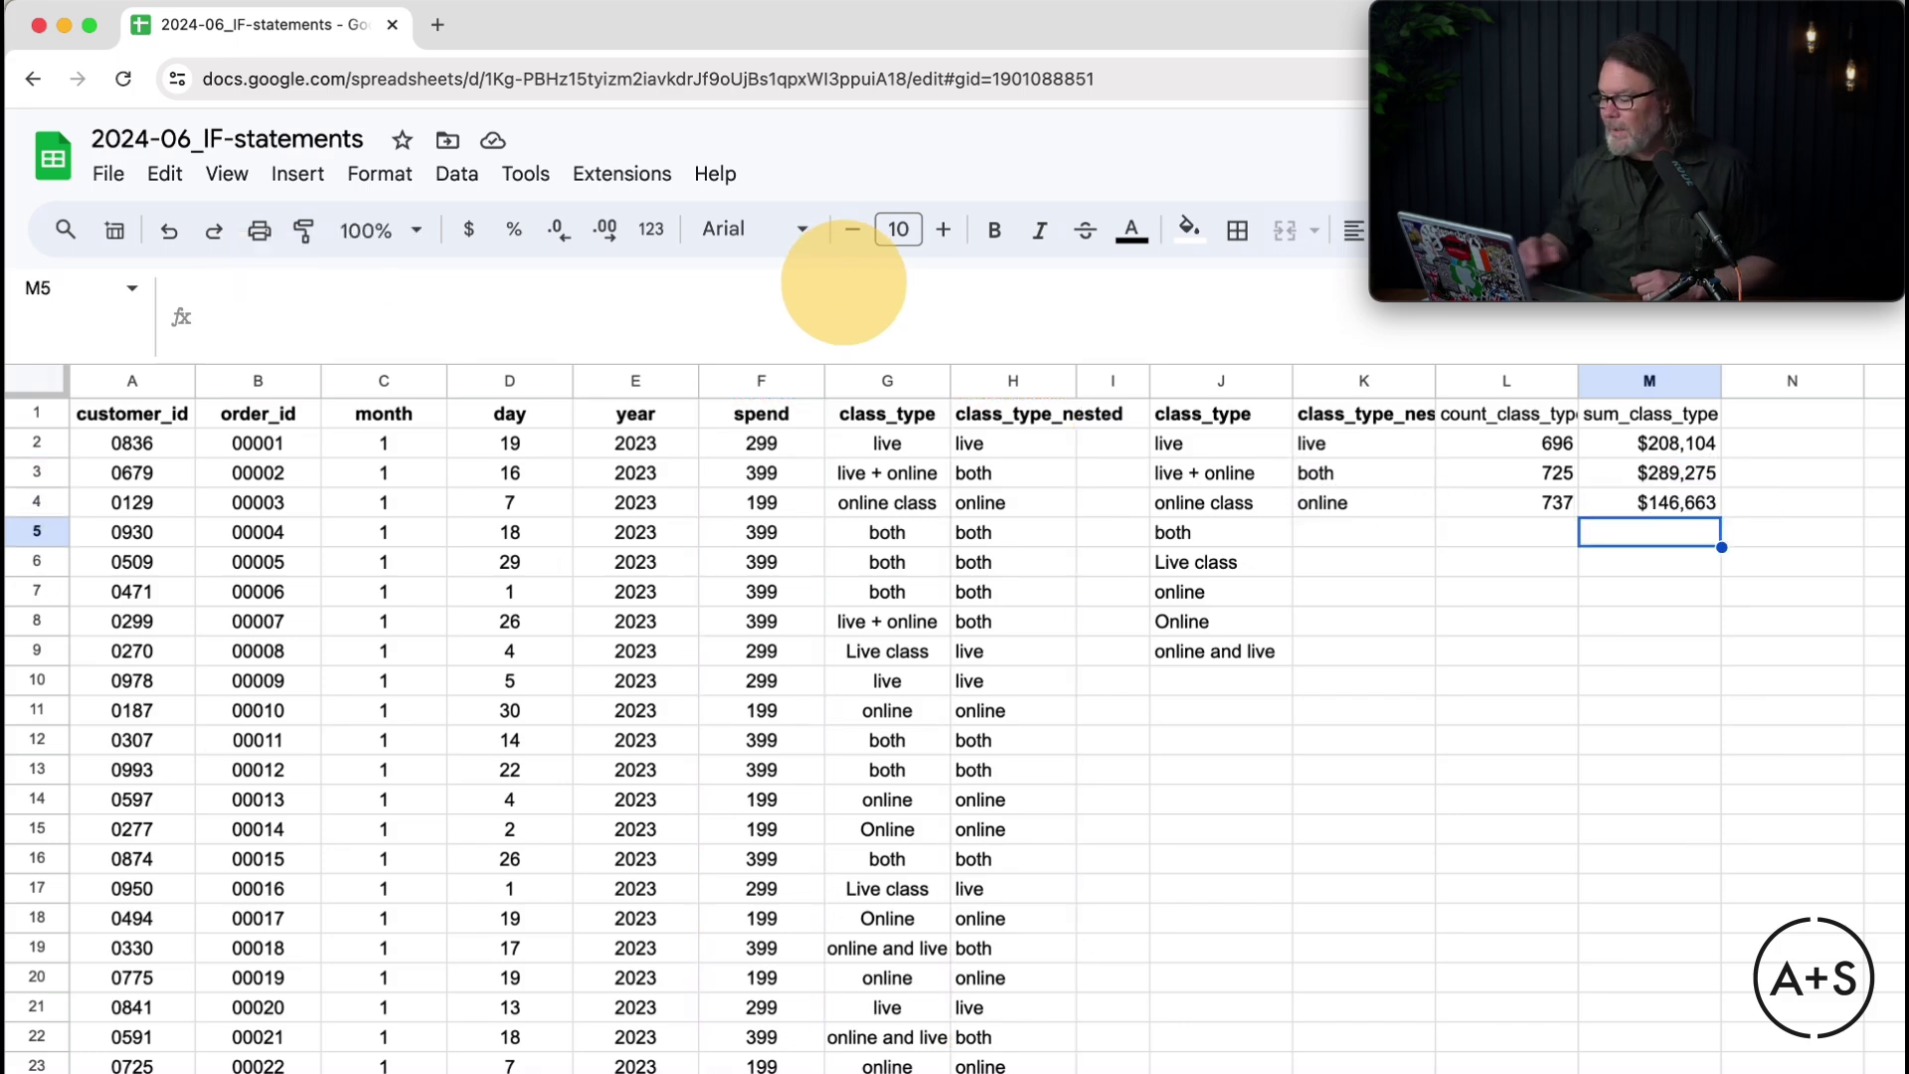